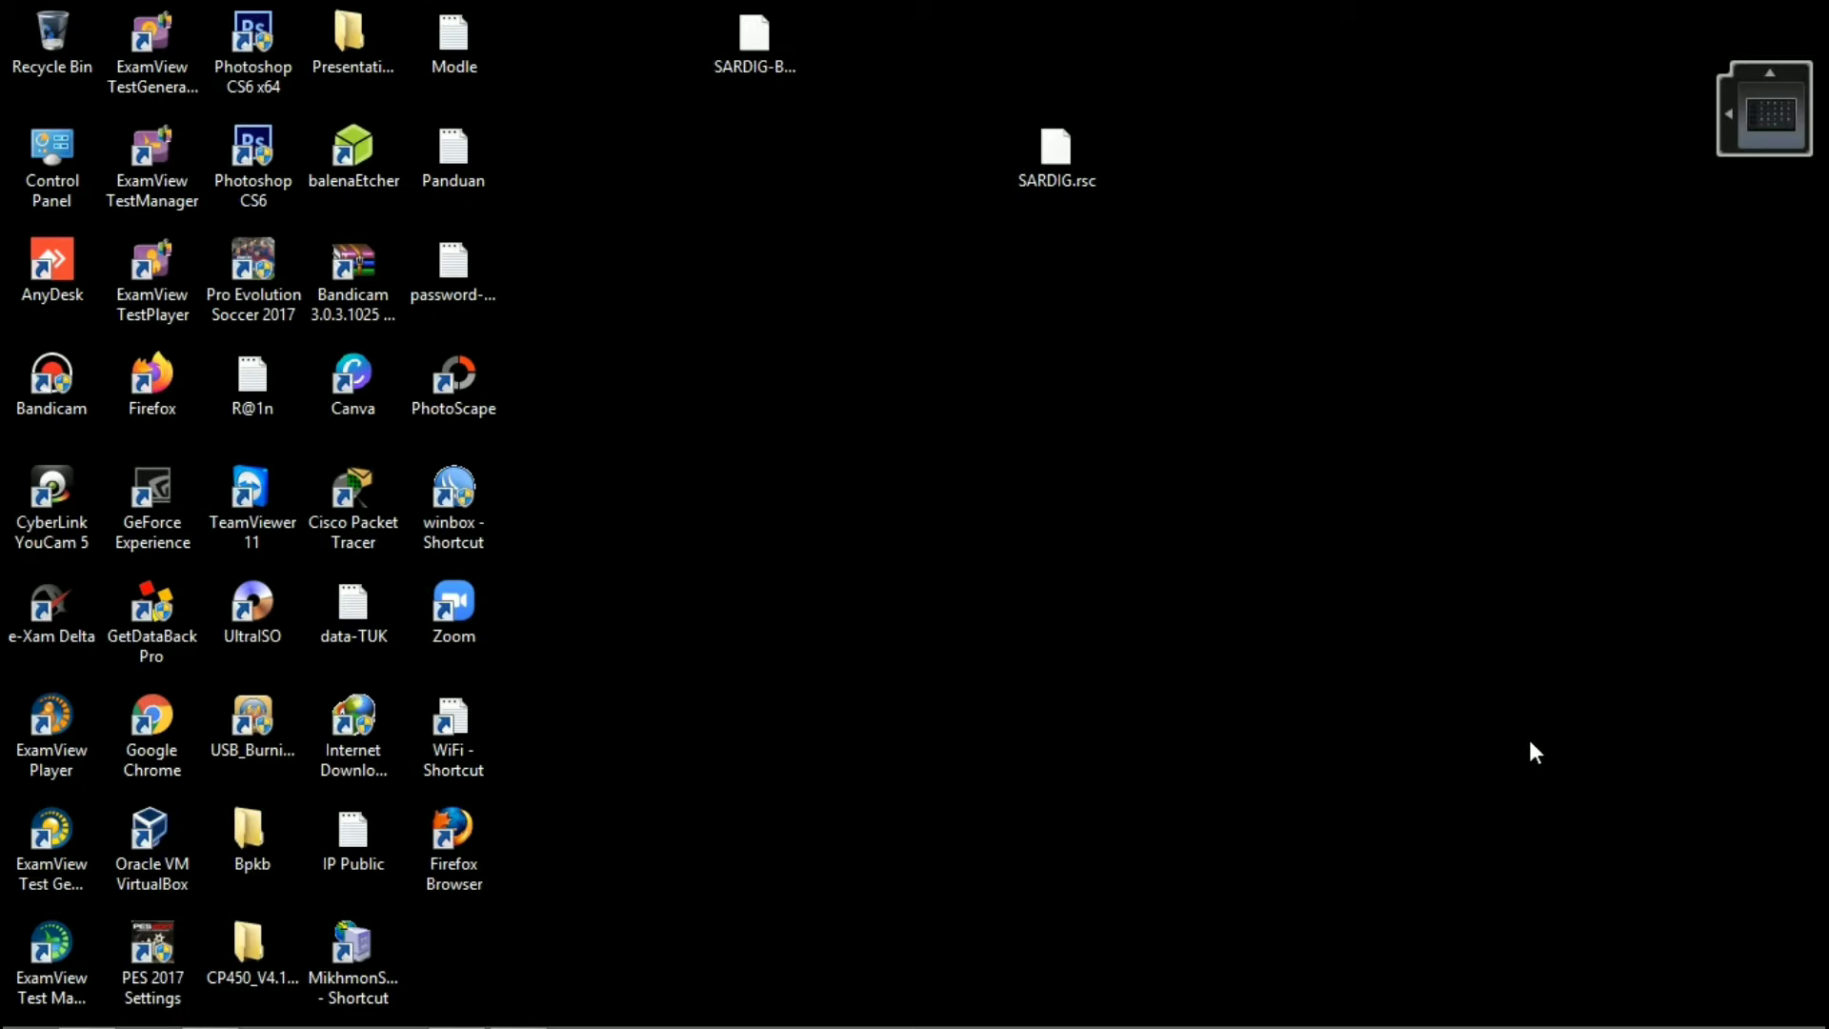
pyautogui.click(1627, 1007)
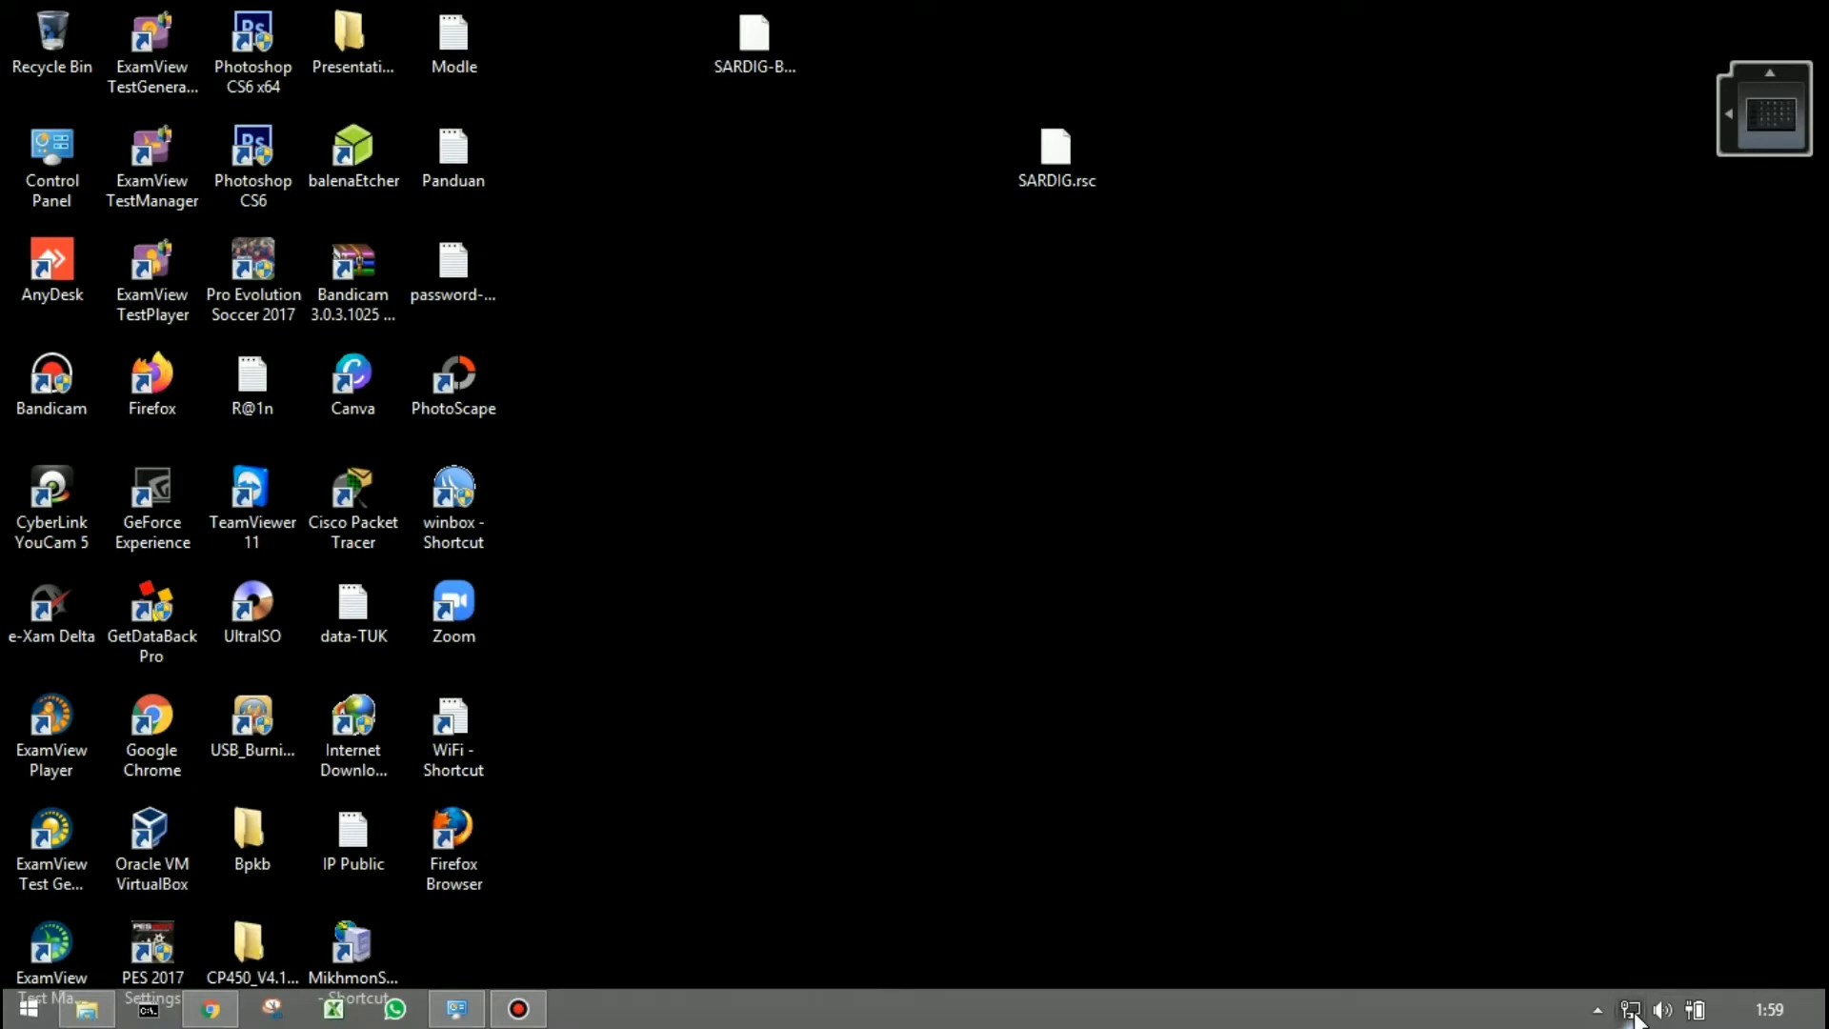
pyautogui.click(1040, 796)
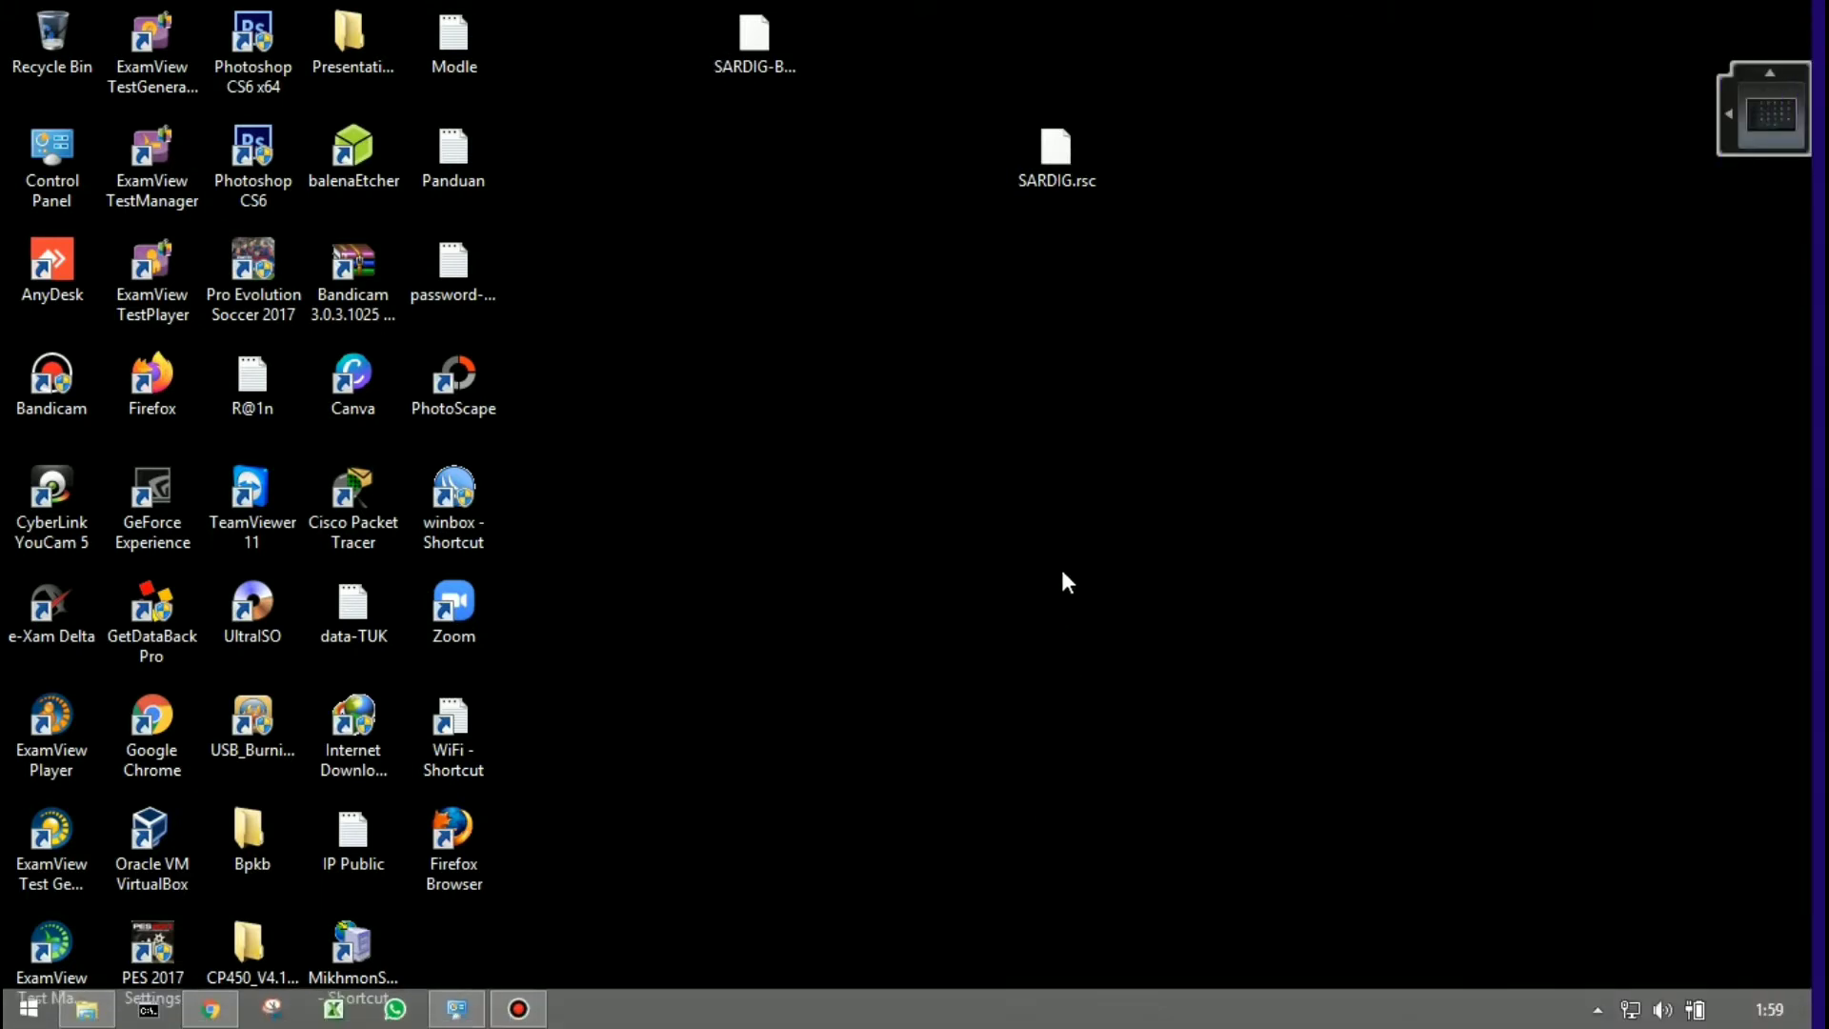
pyautogui.rightClick(1061, 562)
pyautogui.click(1128, 641)
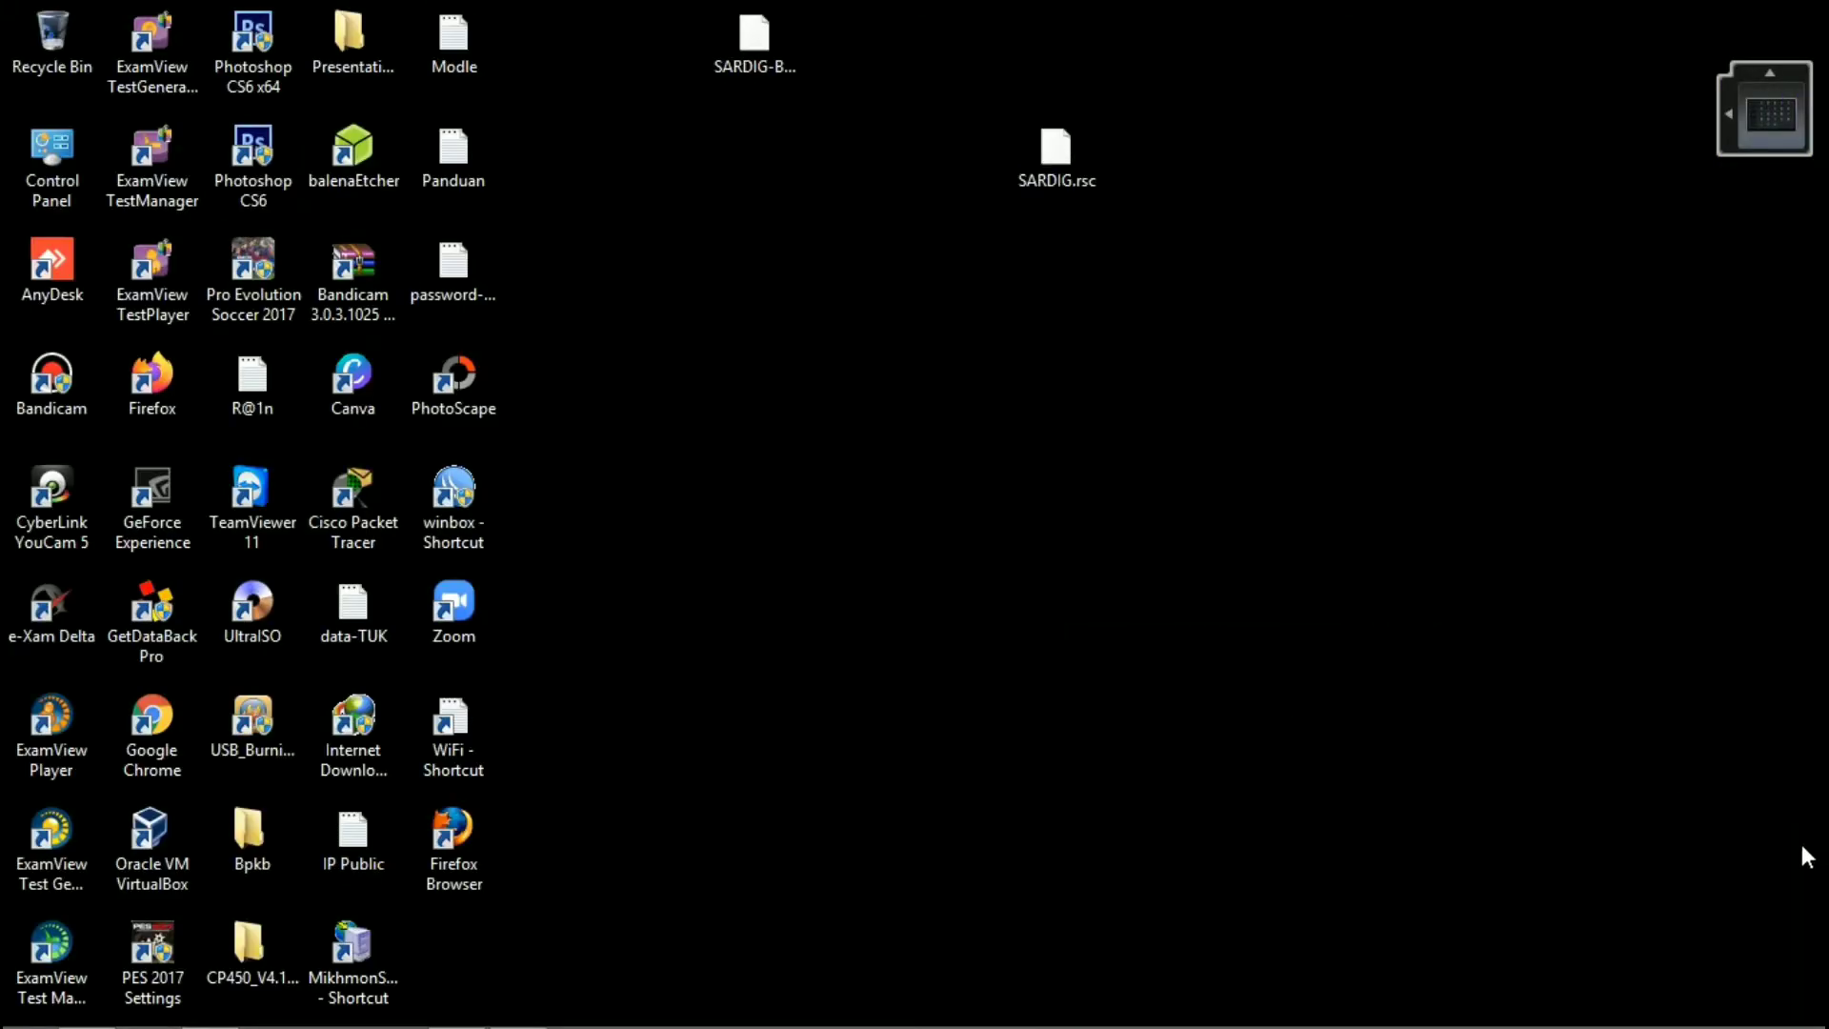
# Step: Open the Internet Protocol Version 4 (TCP/IPv4) properties of the Ethernet 2 adapter
pyautogui.rightClick(1629, 1009)
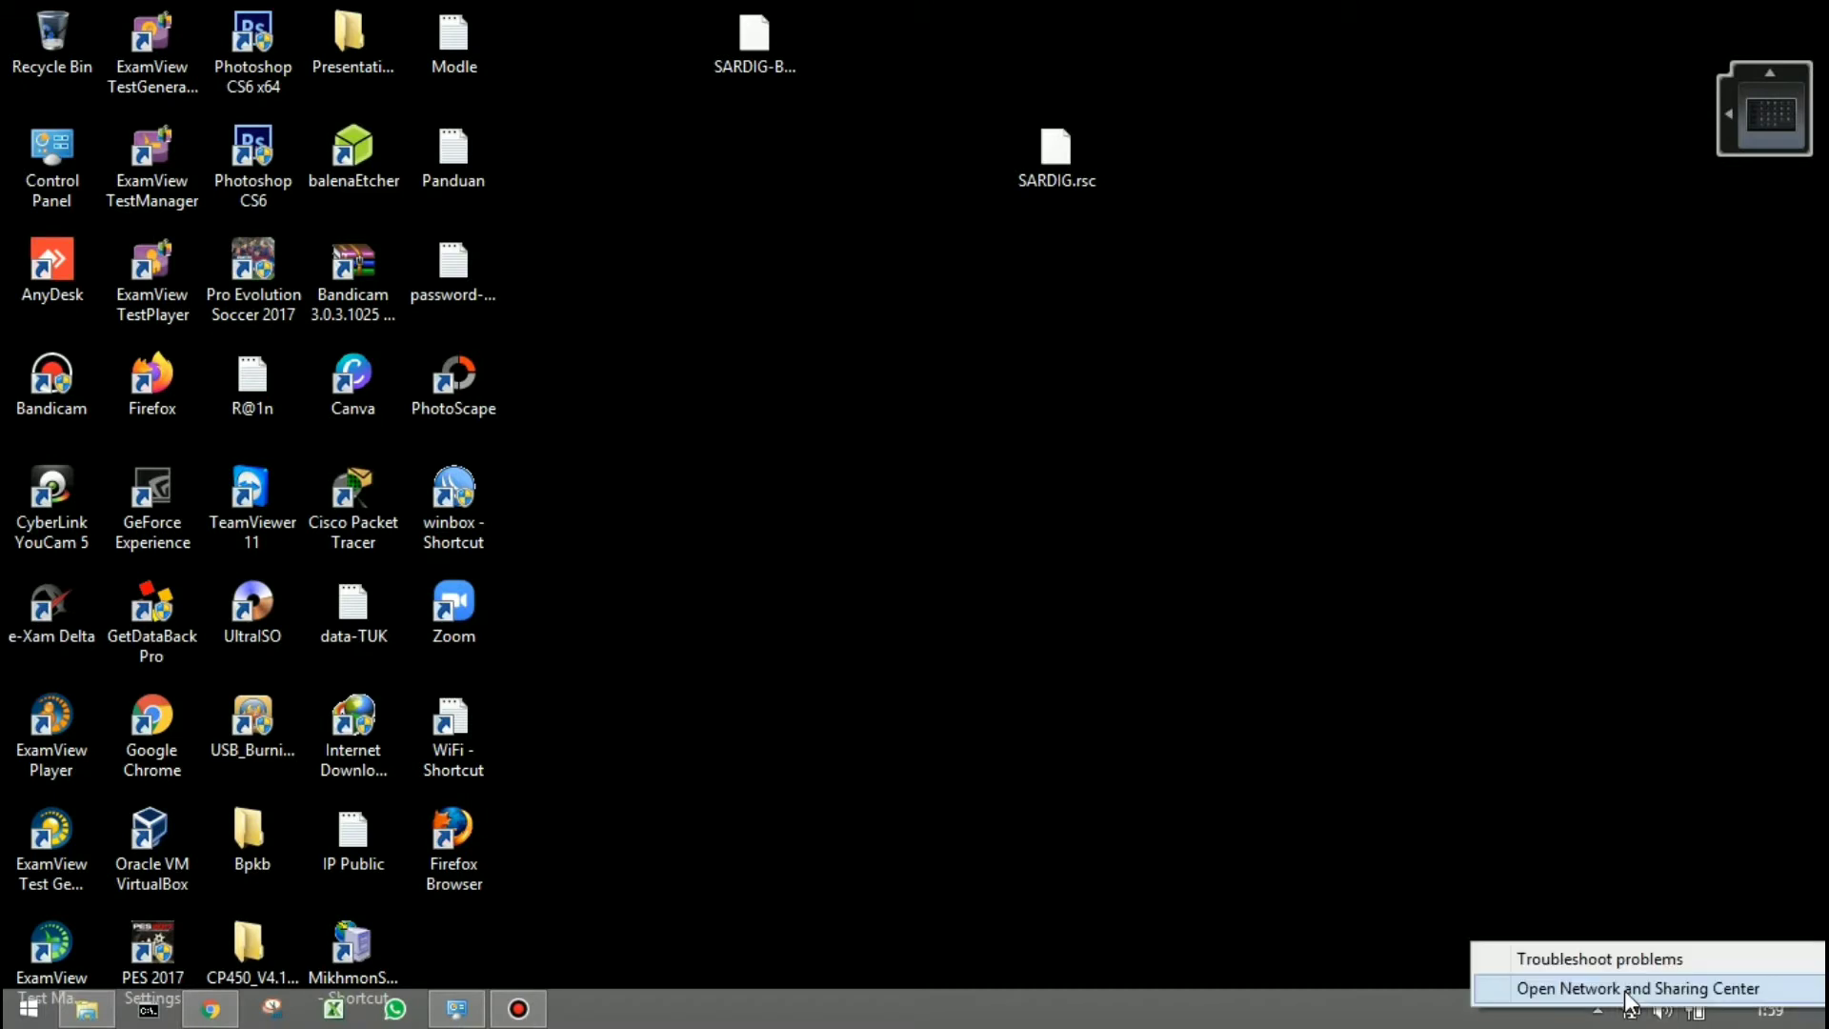
pyautogui.click(1583, 986)
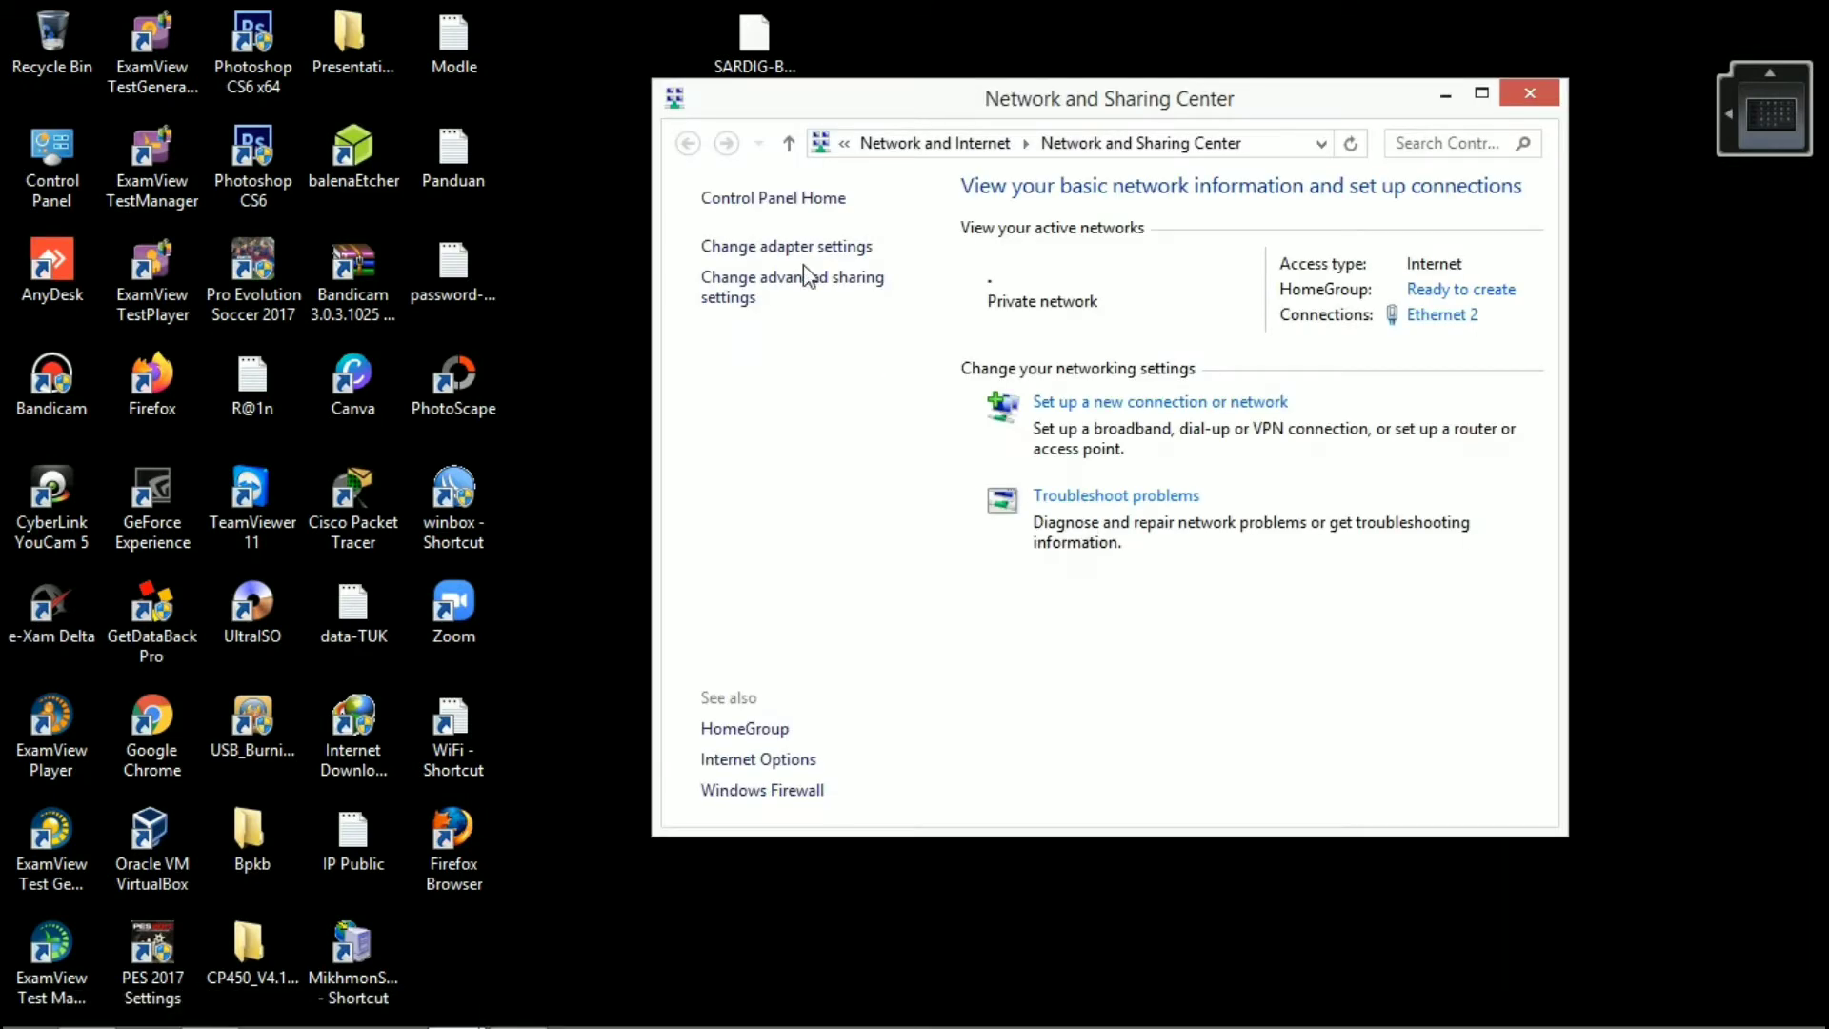
pyautogui.click(787, 248)
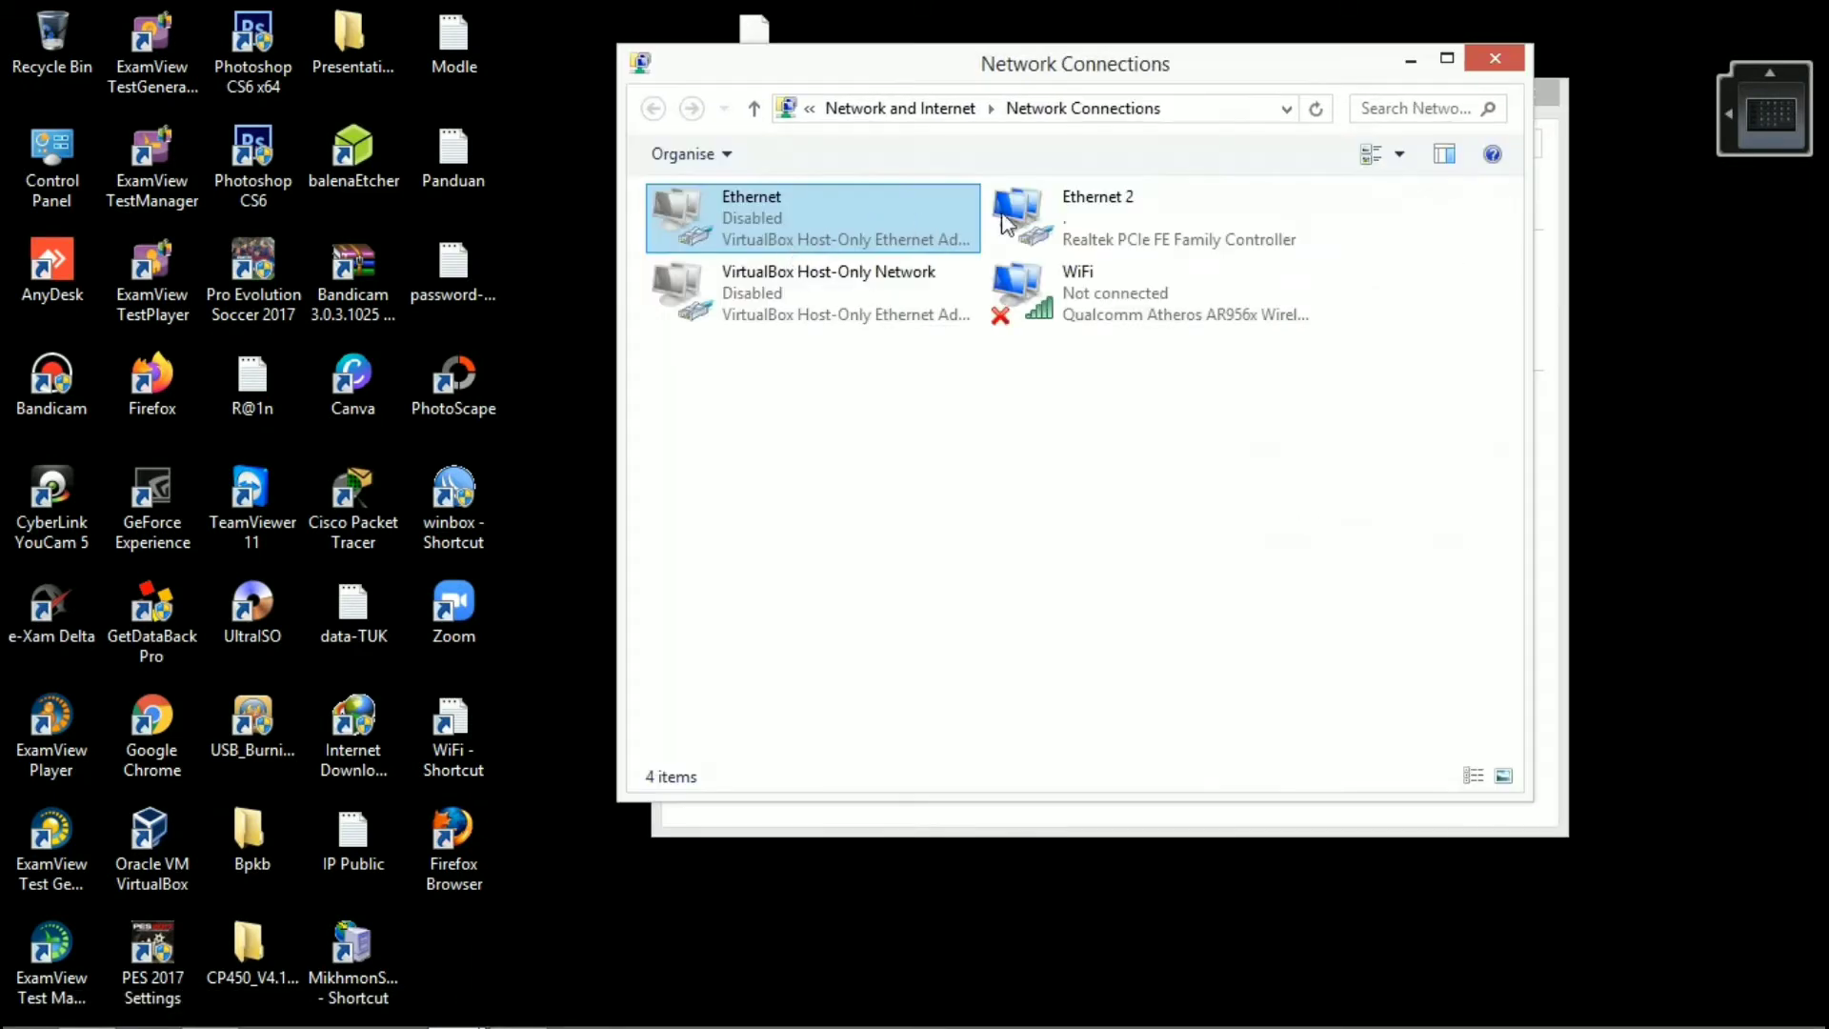
pyautogui.click(1102, 238)
pyautogui.rightClick(1095, 219)
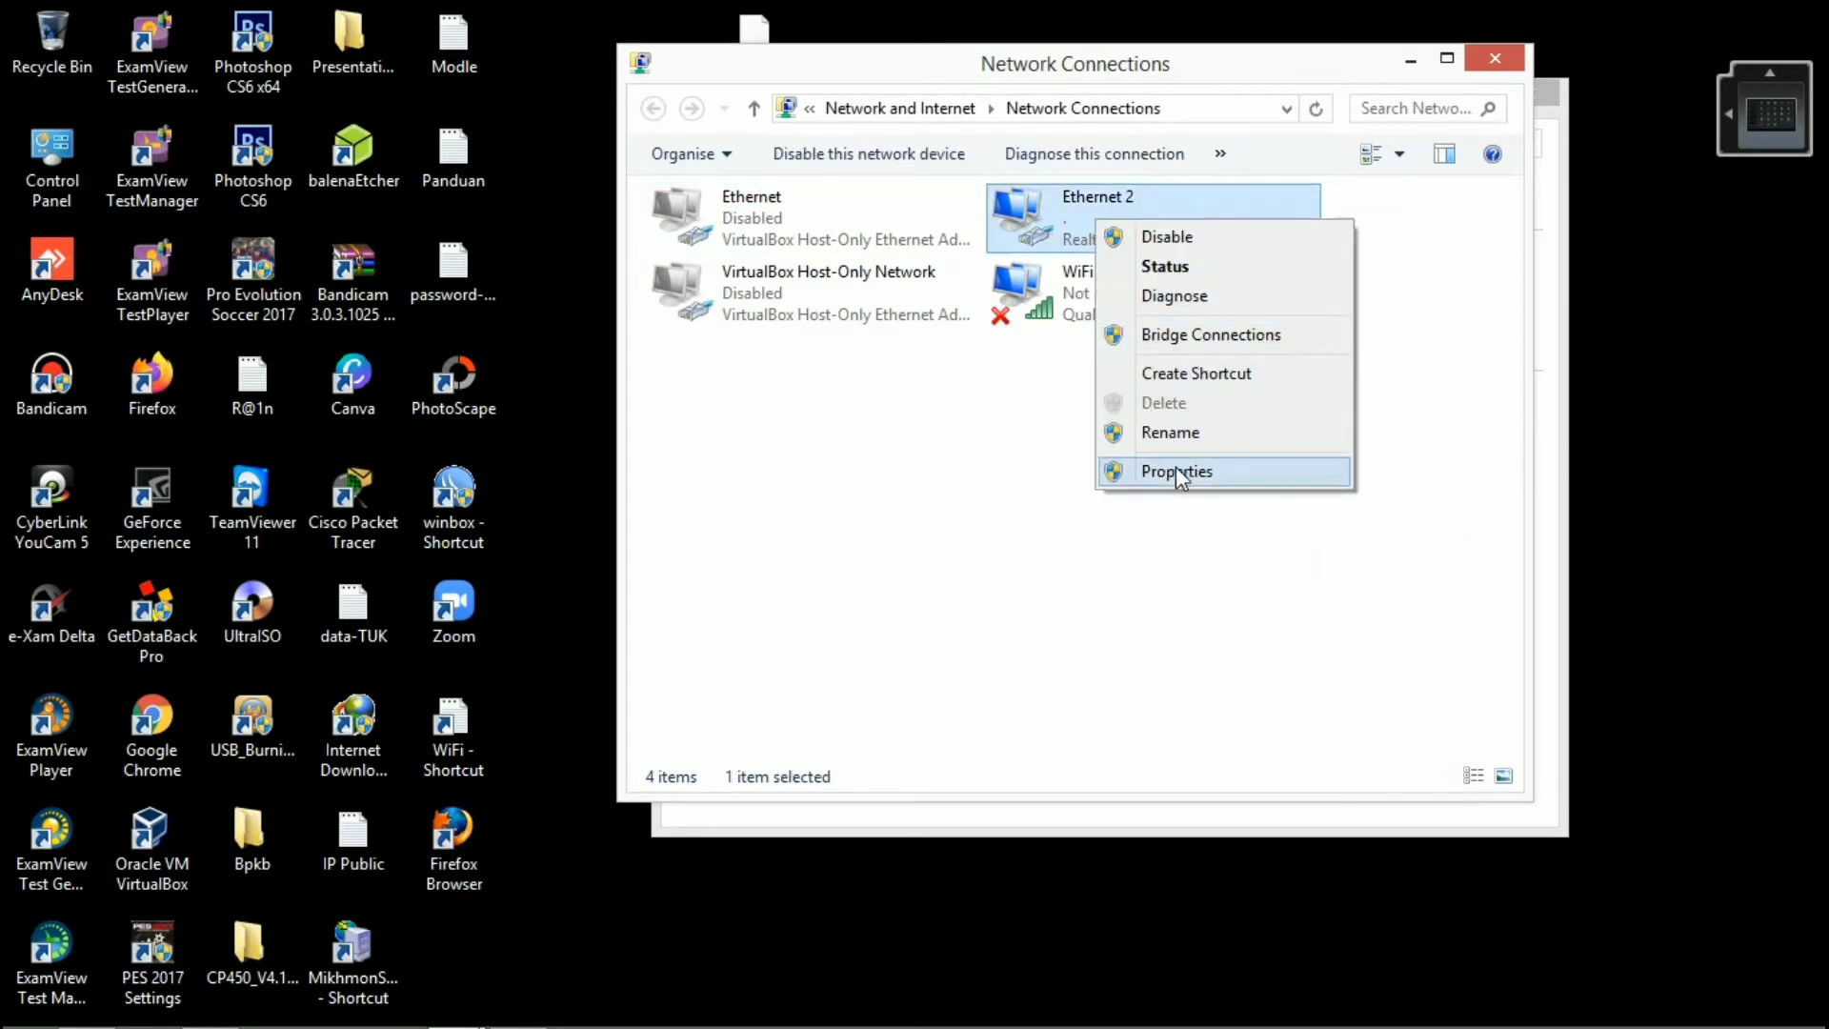
pyautogui.click(1120, 465)
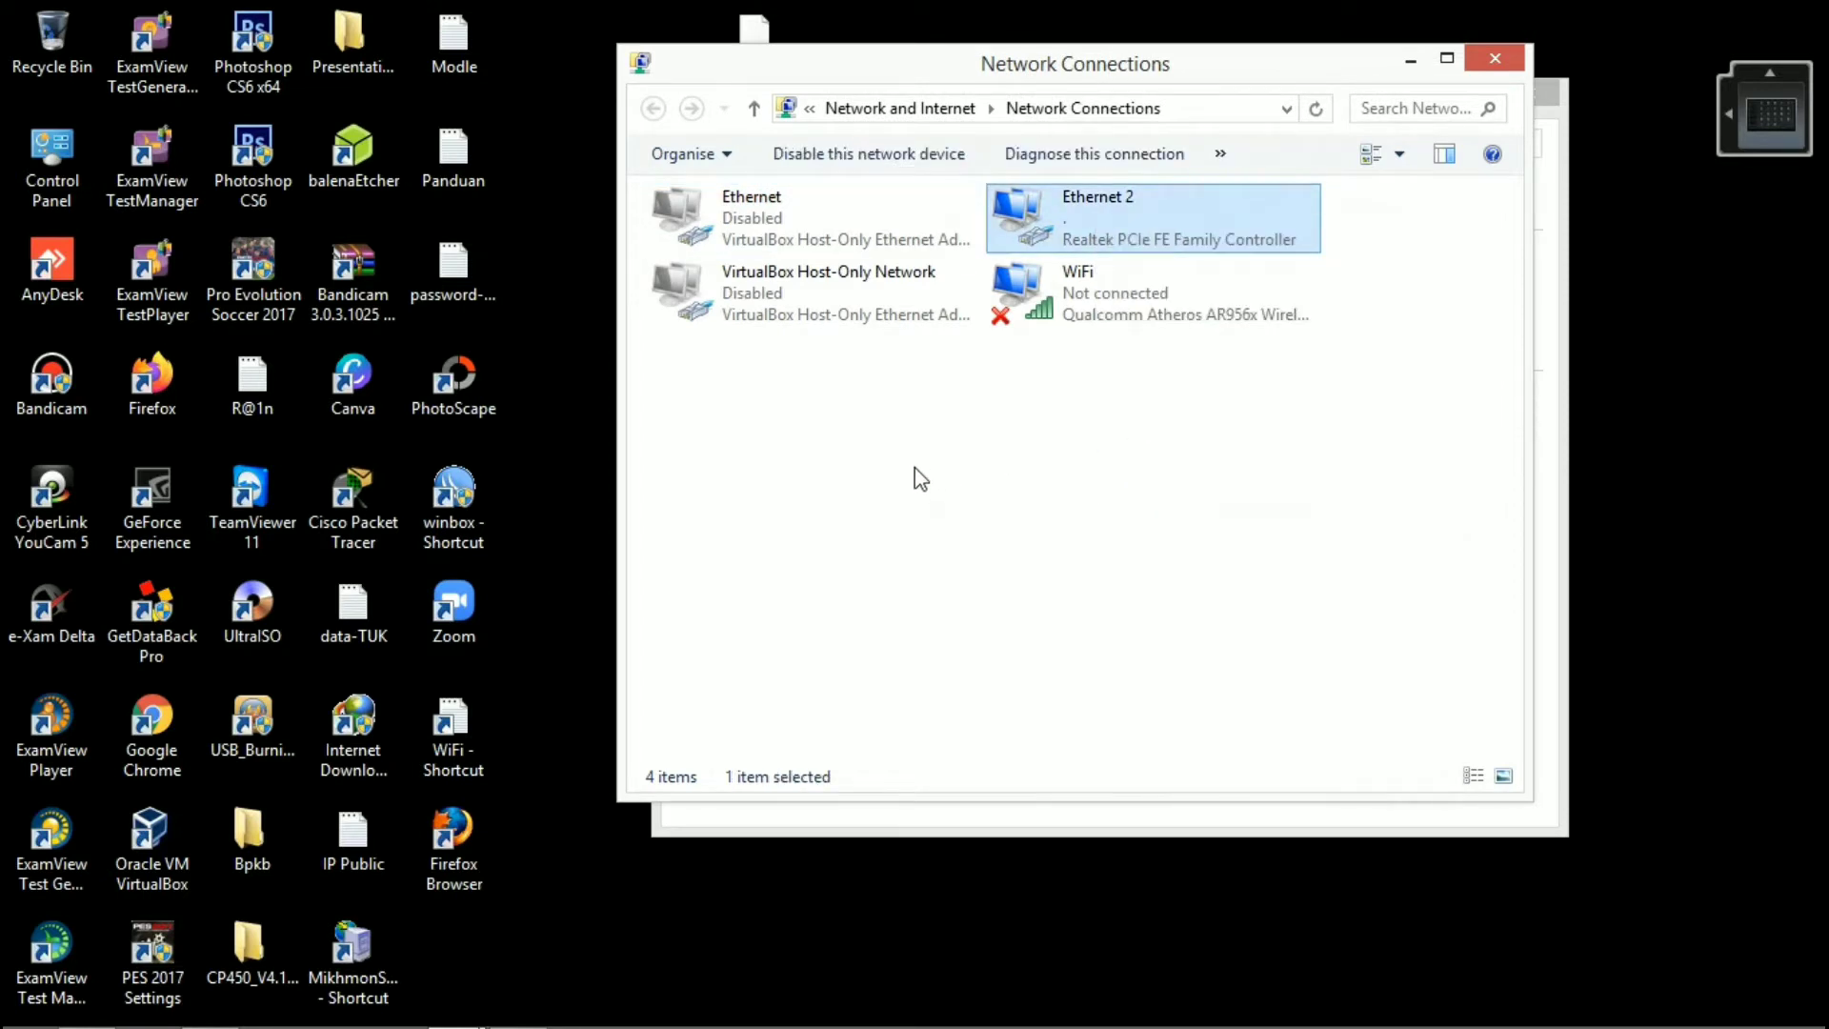
pyautogui.scroll(-2, 939, 495)
pyautogui.click(928, 530)
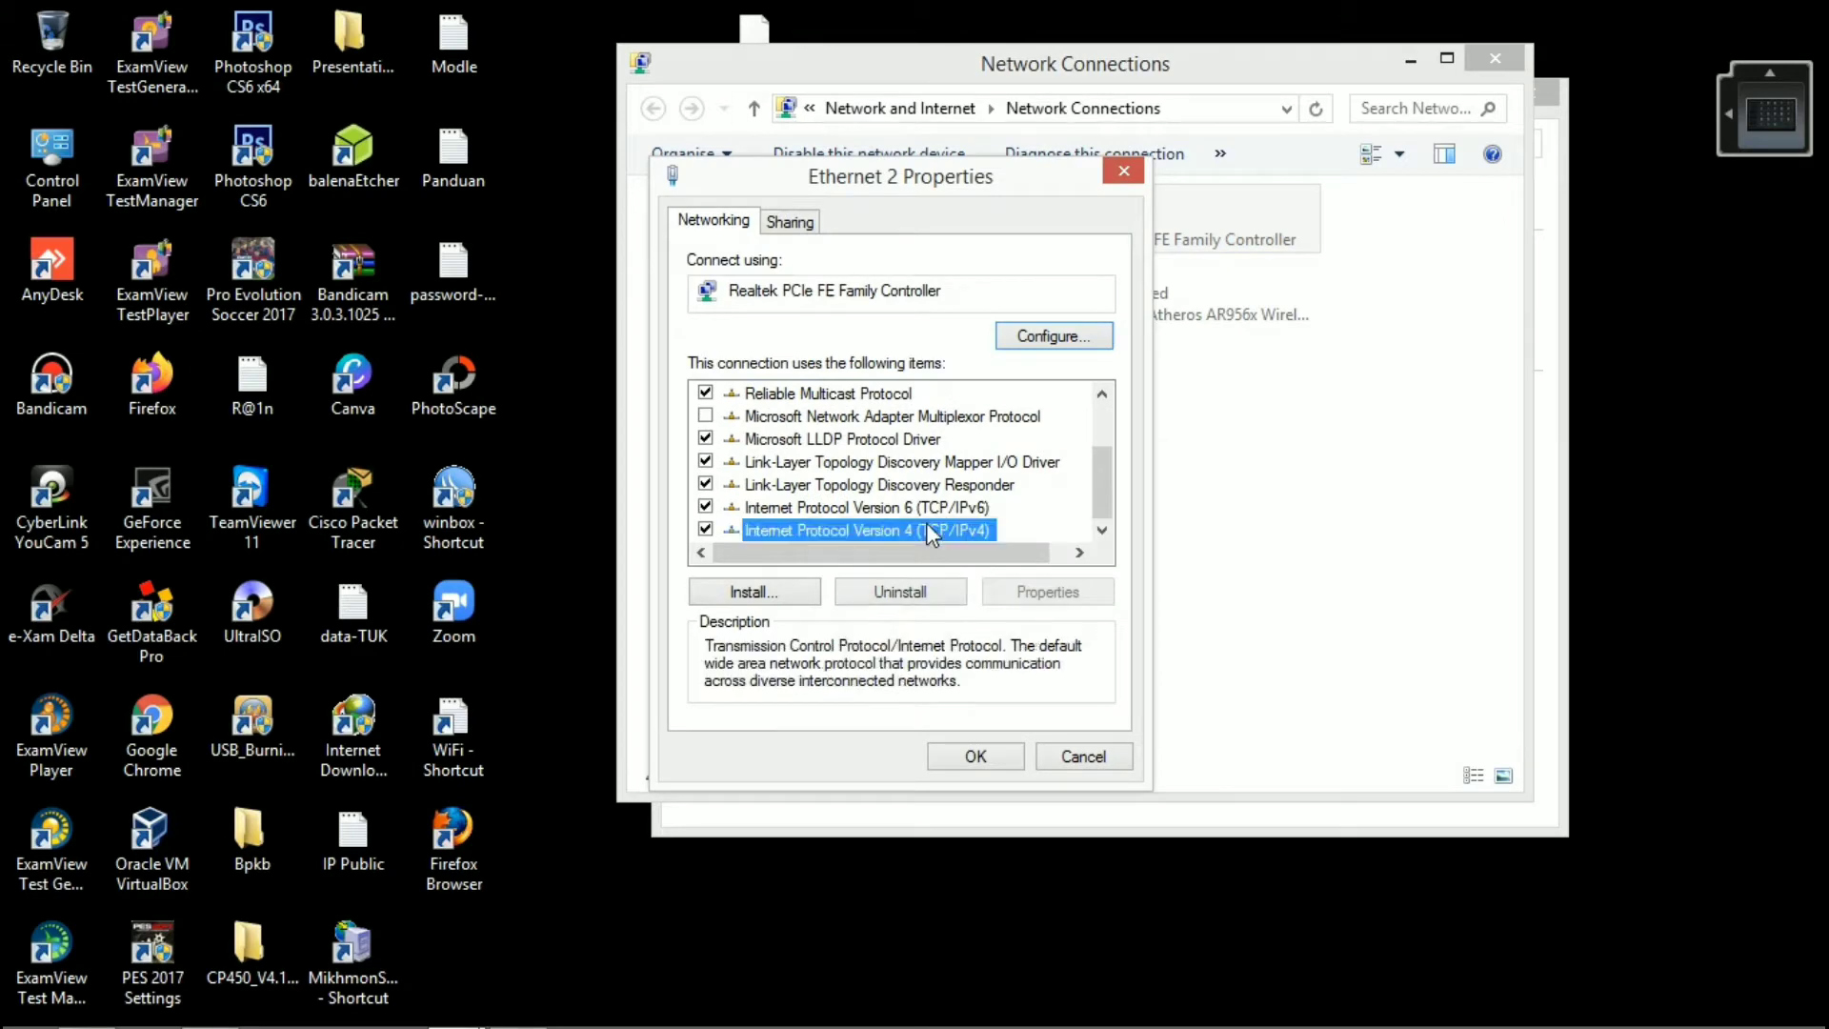
pyautogui.doubleClick(929, 530)
# Step: Enter a manual IP address of 192.168.1.10 with subnet mask 255.255.255.0 for the Ethernet 2 adapter
pyautogui.click(877, 472)
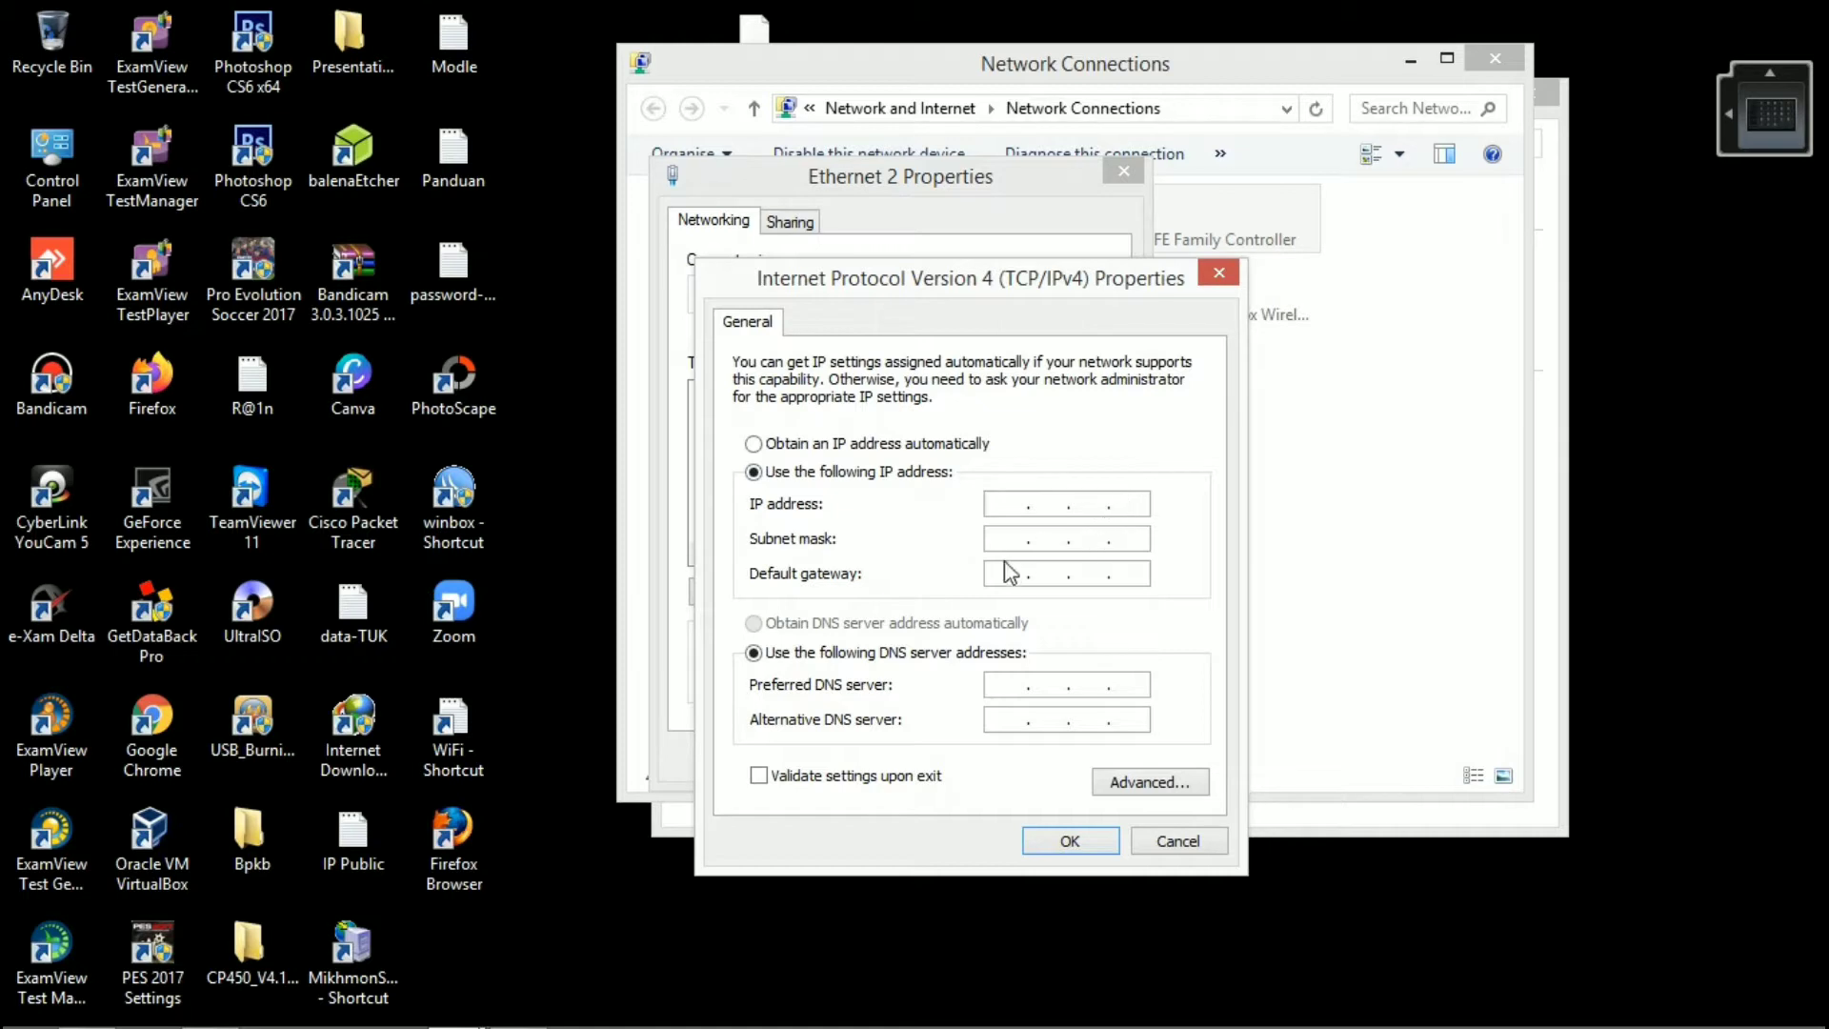
pyautogui.click(1012, 503)
pyautogui.write('192.168.1.10')
pyautogui.click(1011, 543)
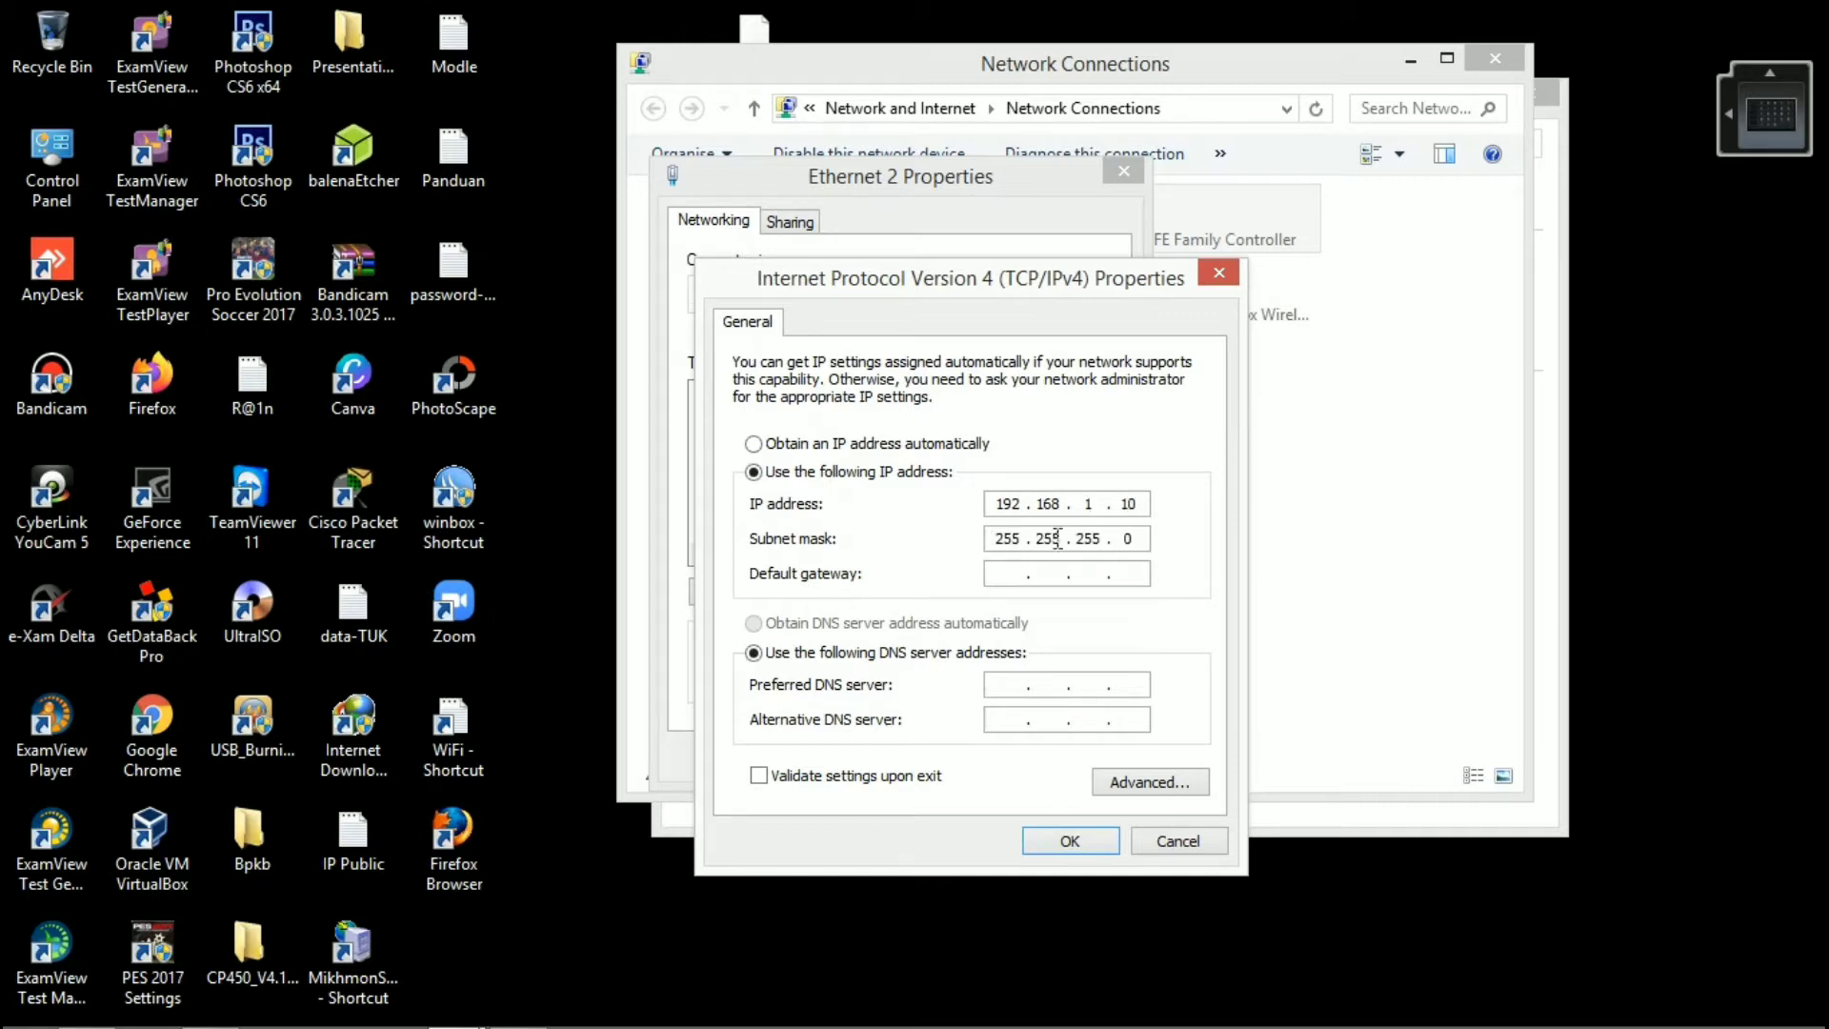
# Step: Switch the IPv4 address and DNS back to automatic, then cancel the dialog and close the network windows
pyautogui.click(935, 442)
pyautogui.click(863, 624)
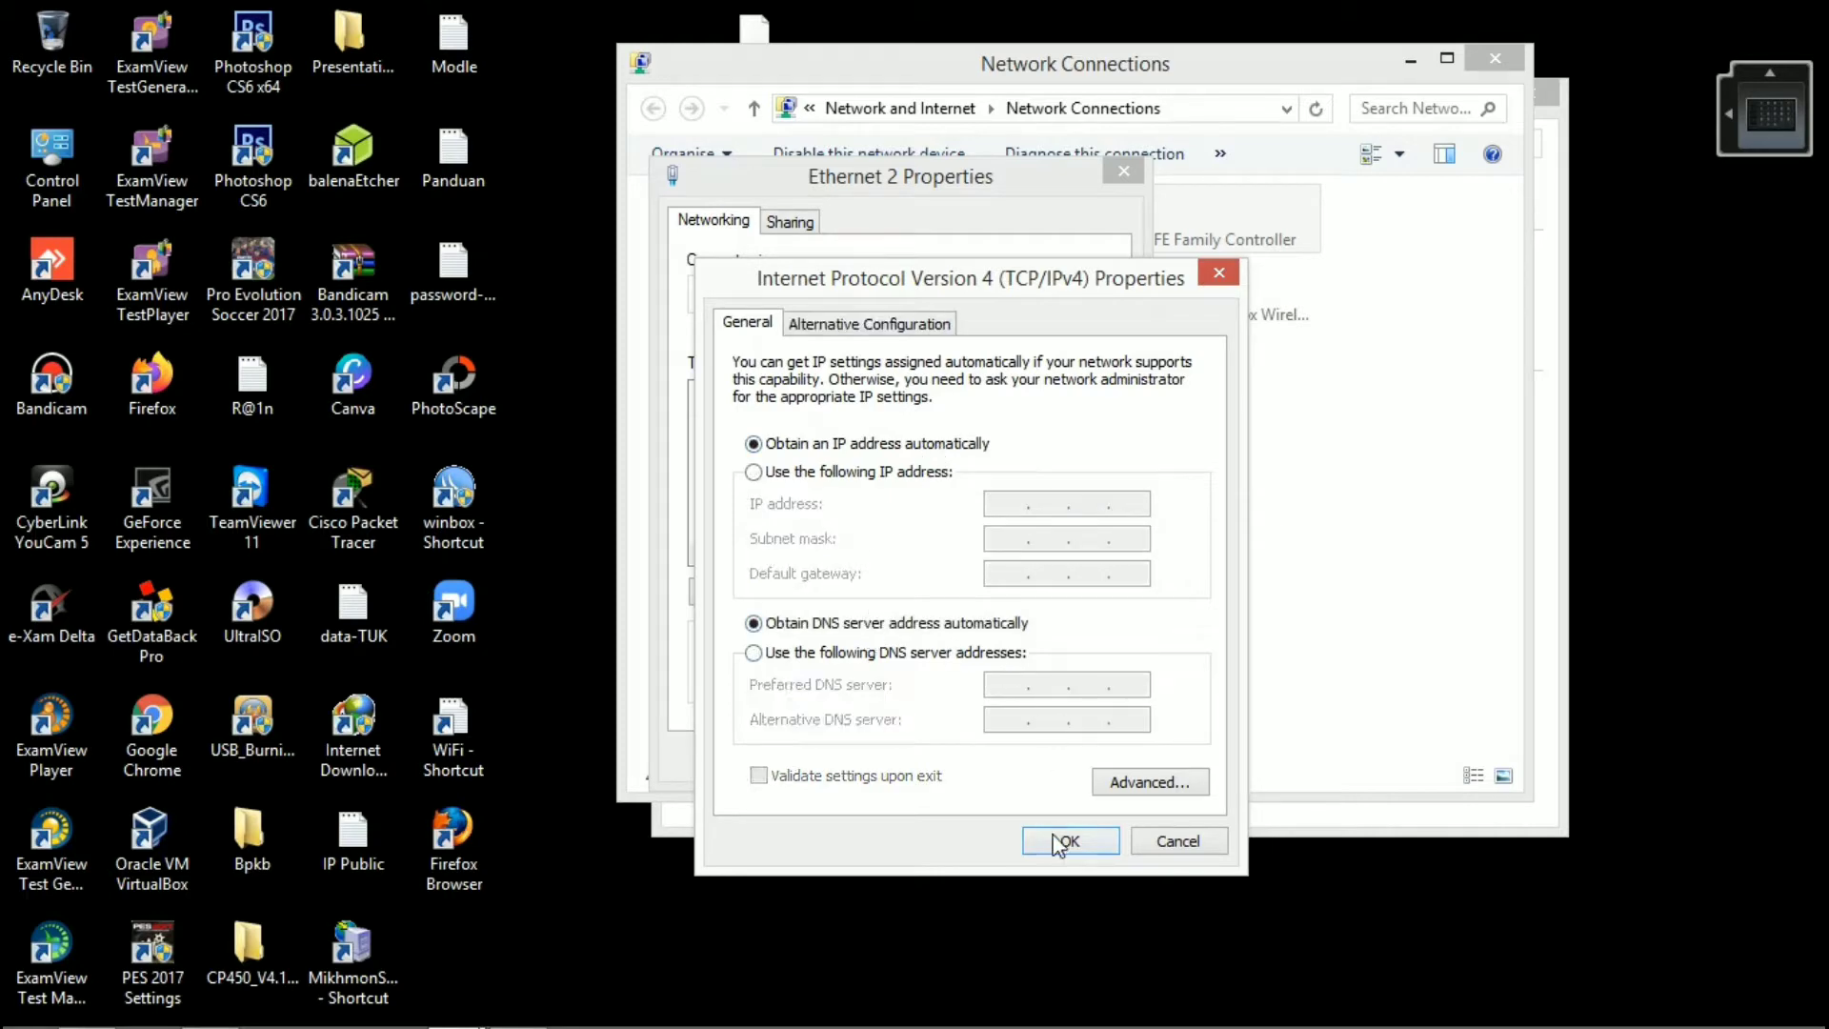
pyautogui.click(1166, 837)
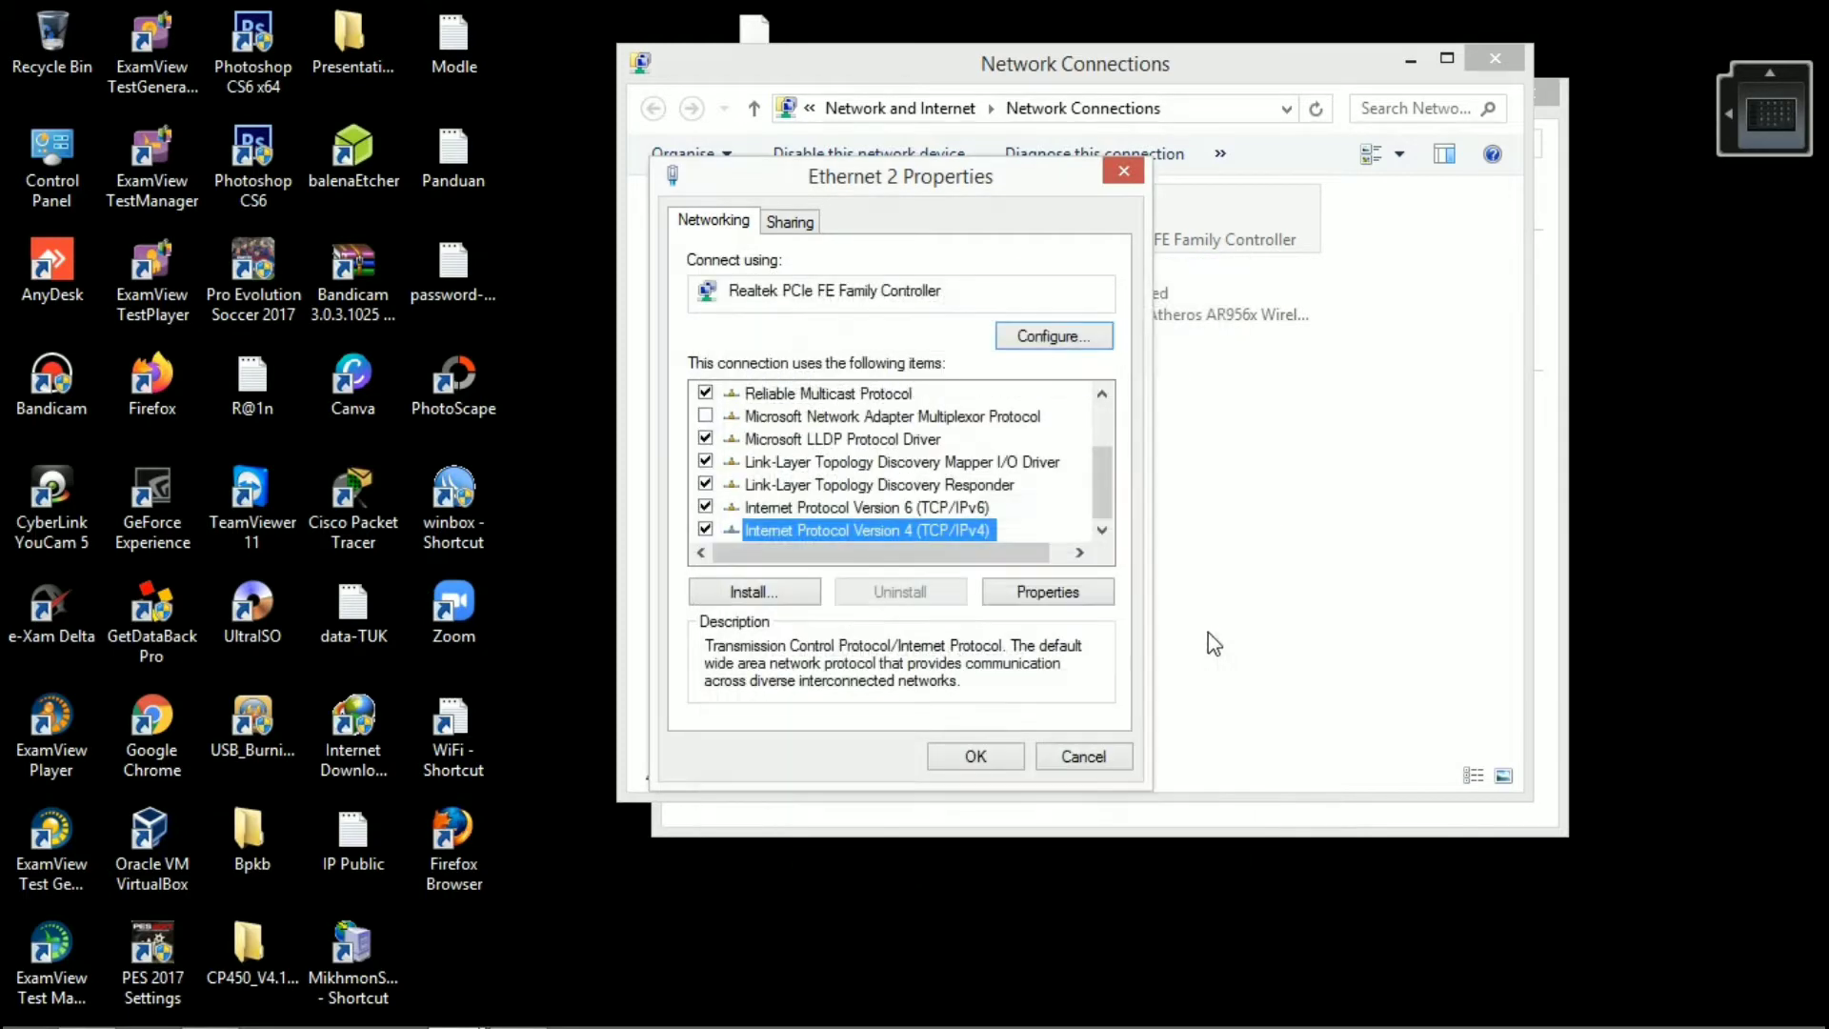
pyautogui.click(1124, 173)
pyautogui.click(1495, 59)
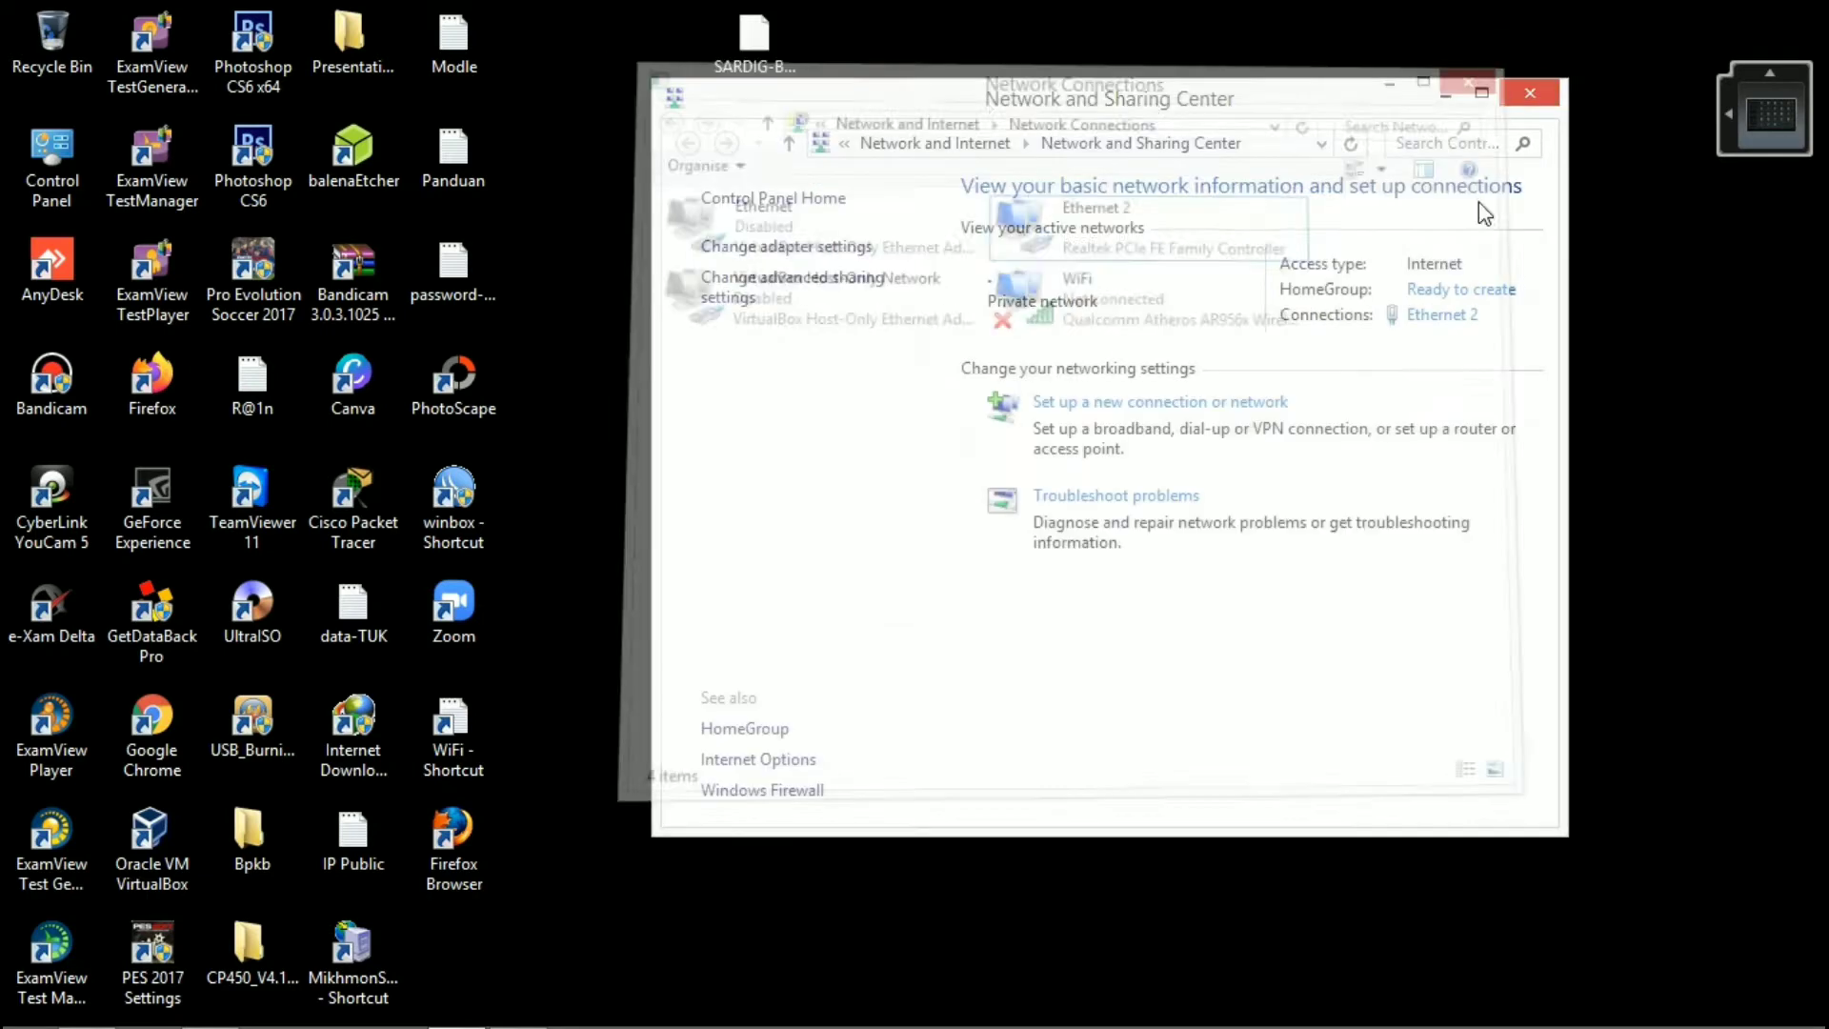
pyautogui.click(1527, 92)
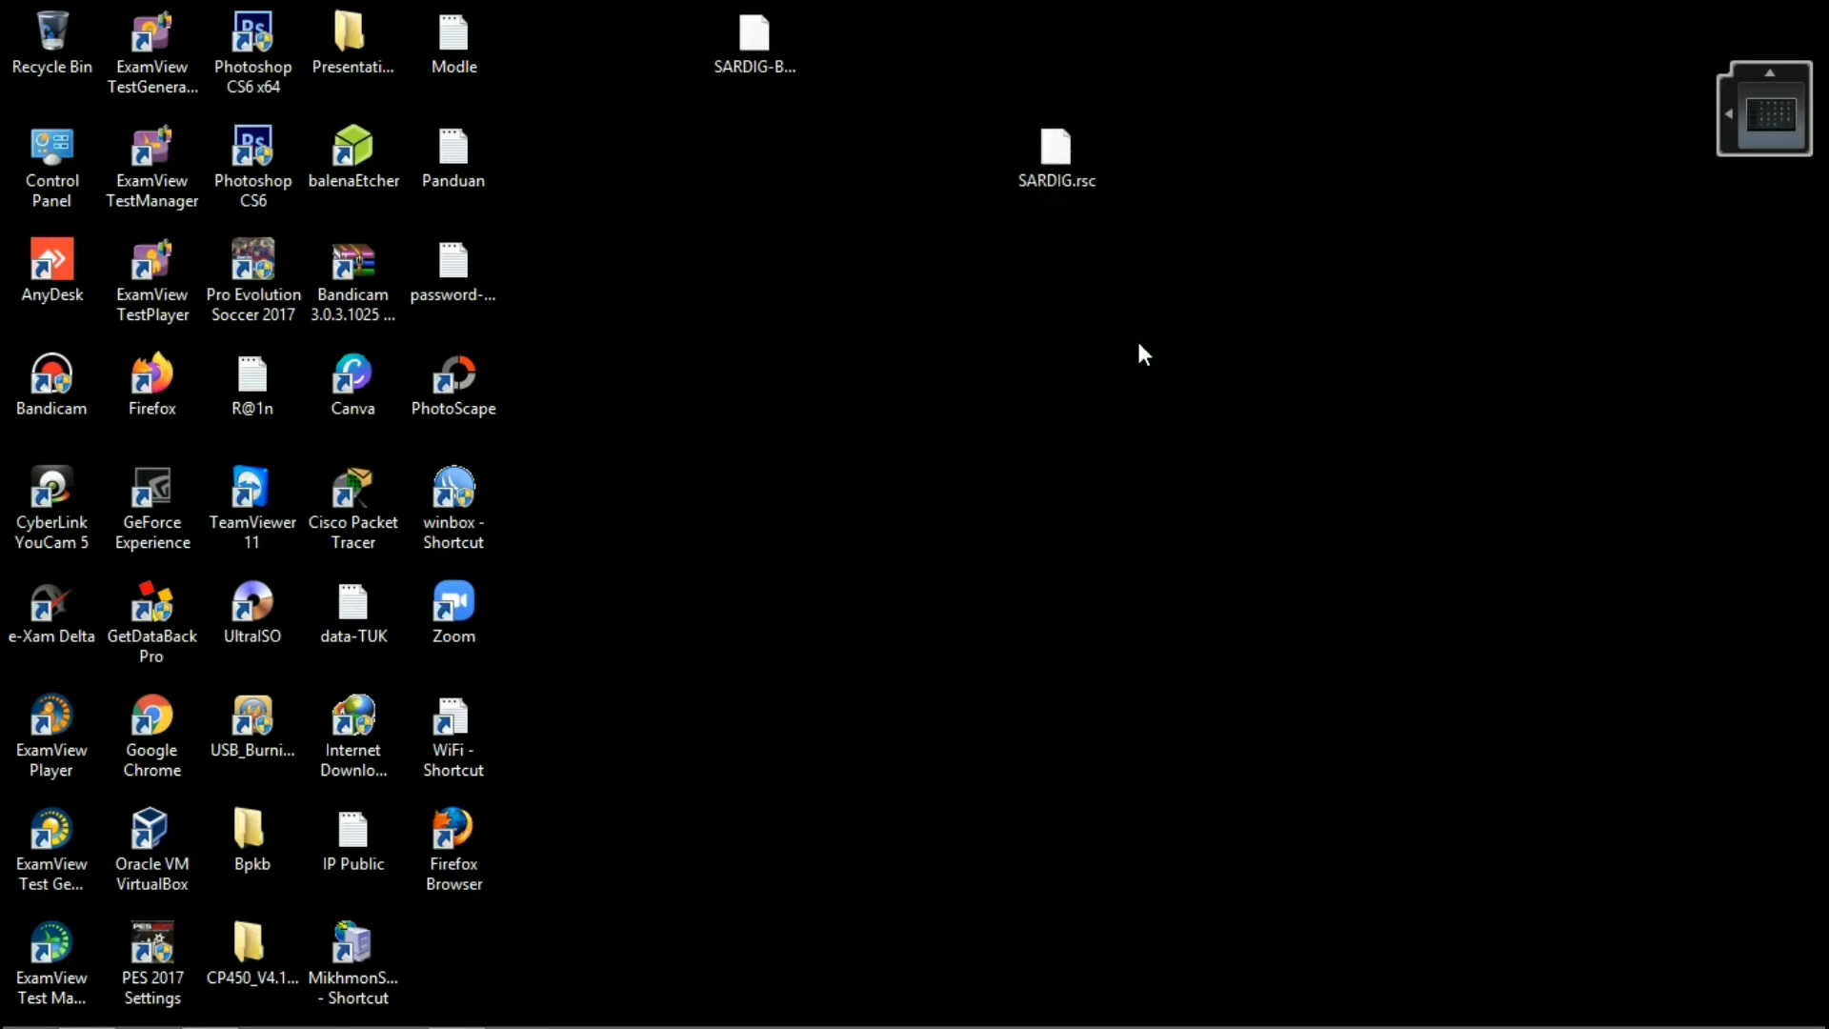
# Step: Switch to Chrome and close the Google Maps and Speedtest pages
pyautogui.rightClick(1138, 344)
pyautogui.click(1238, 424)
pyautogui.click(212, 1008)
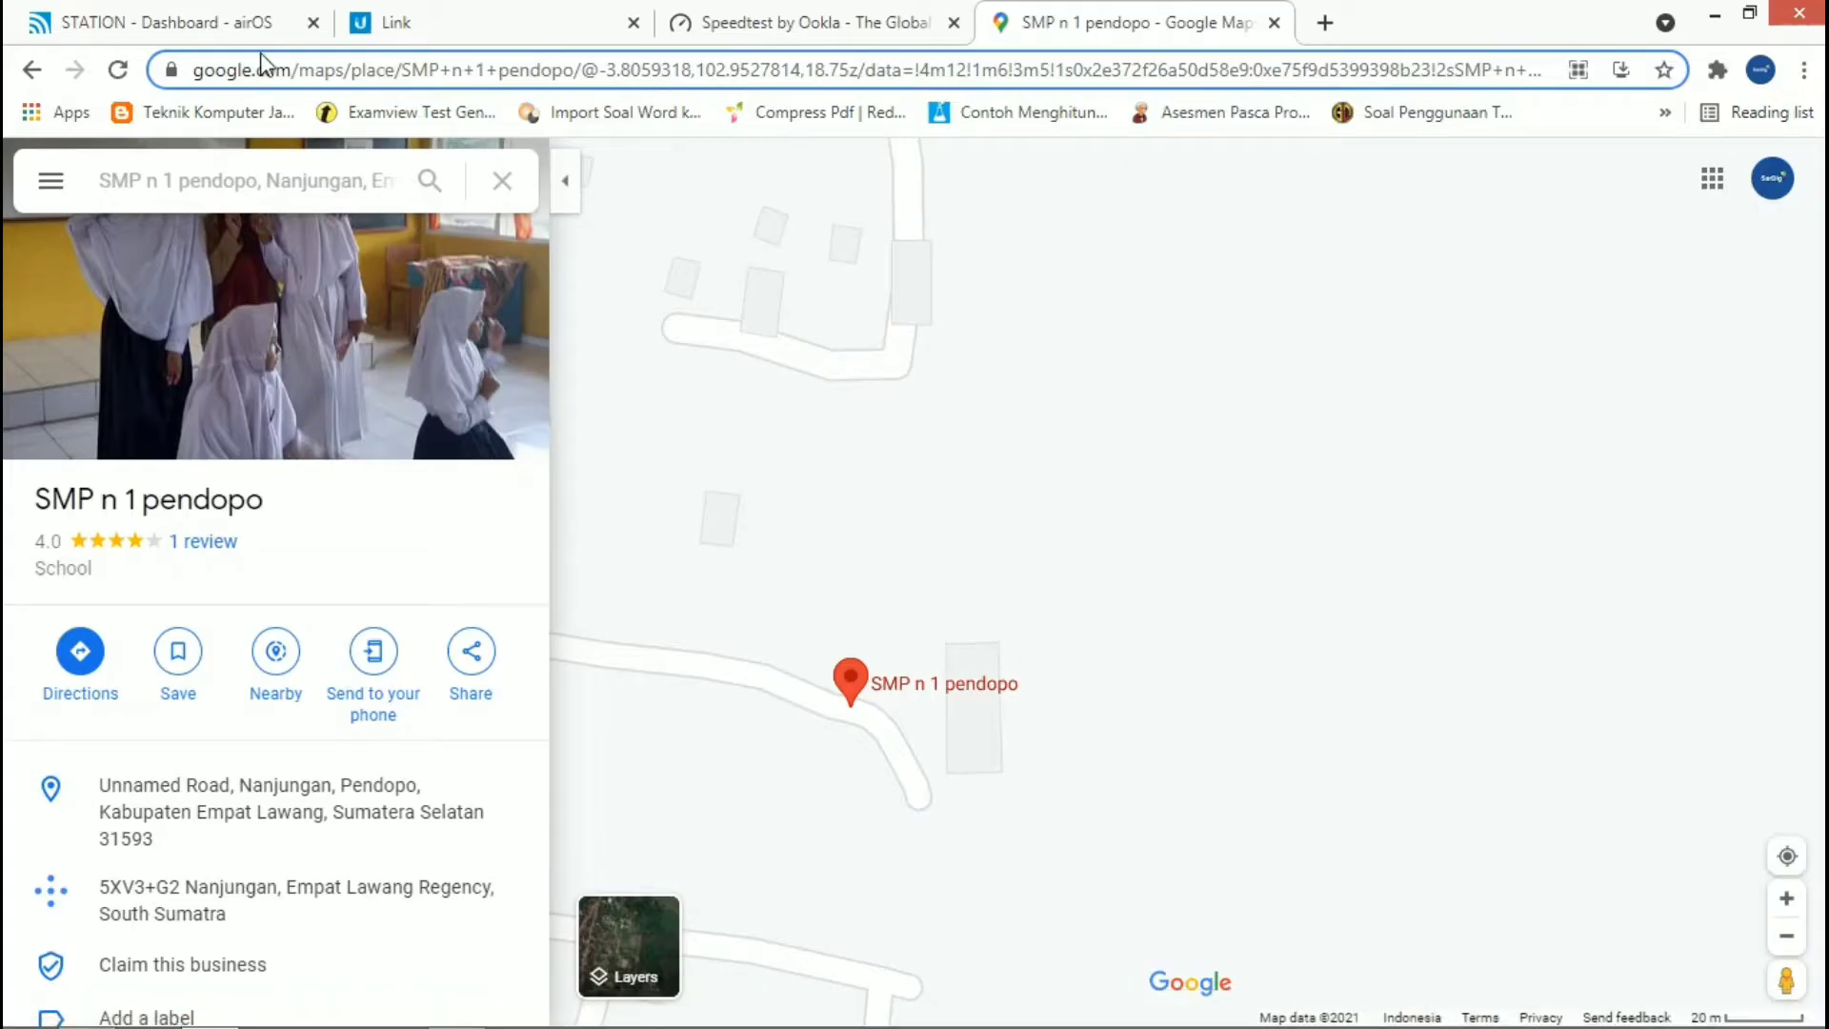
pyautogui.click(265, 26)
pyautogui.click(369, 21)
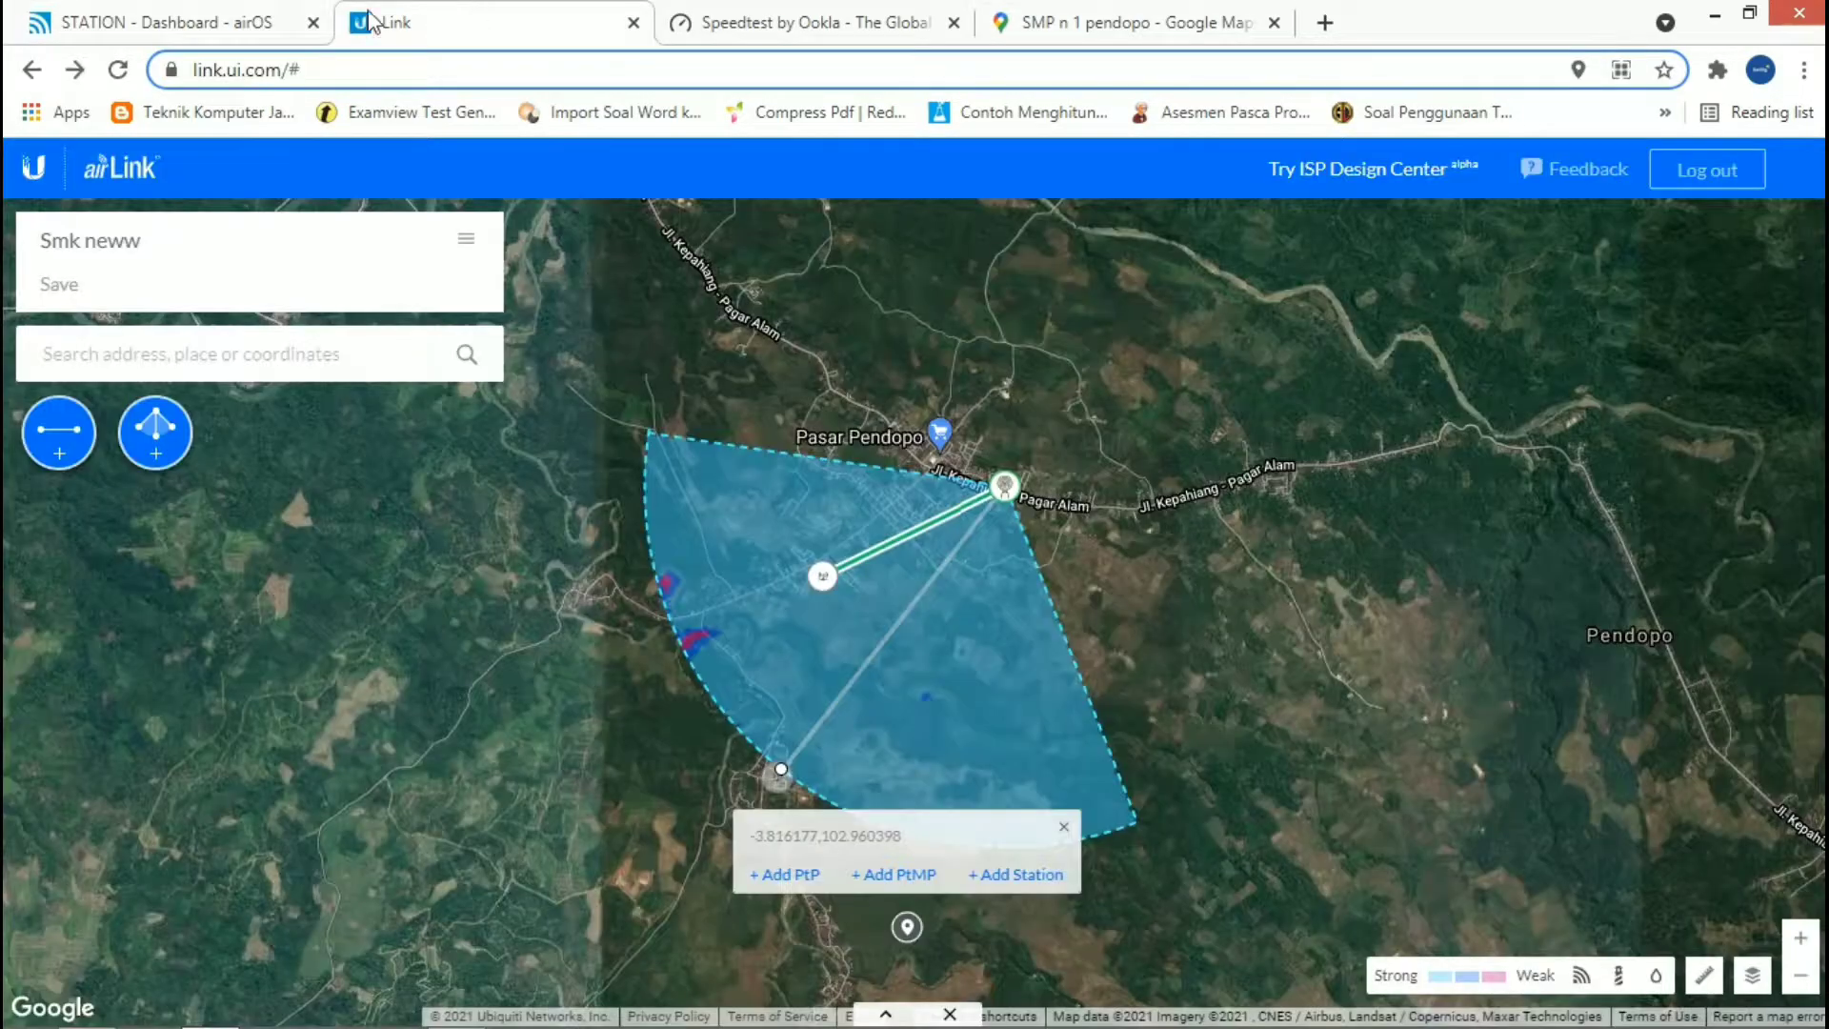
pyautogui.click(805, 21)
pyautogui.click(1134, 20)
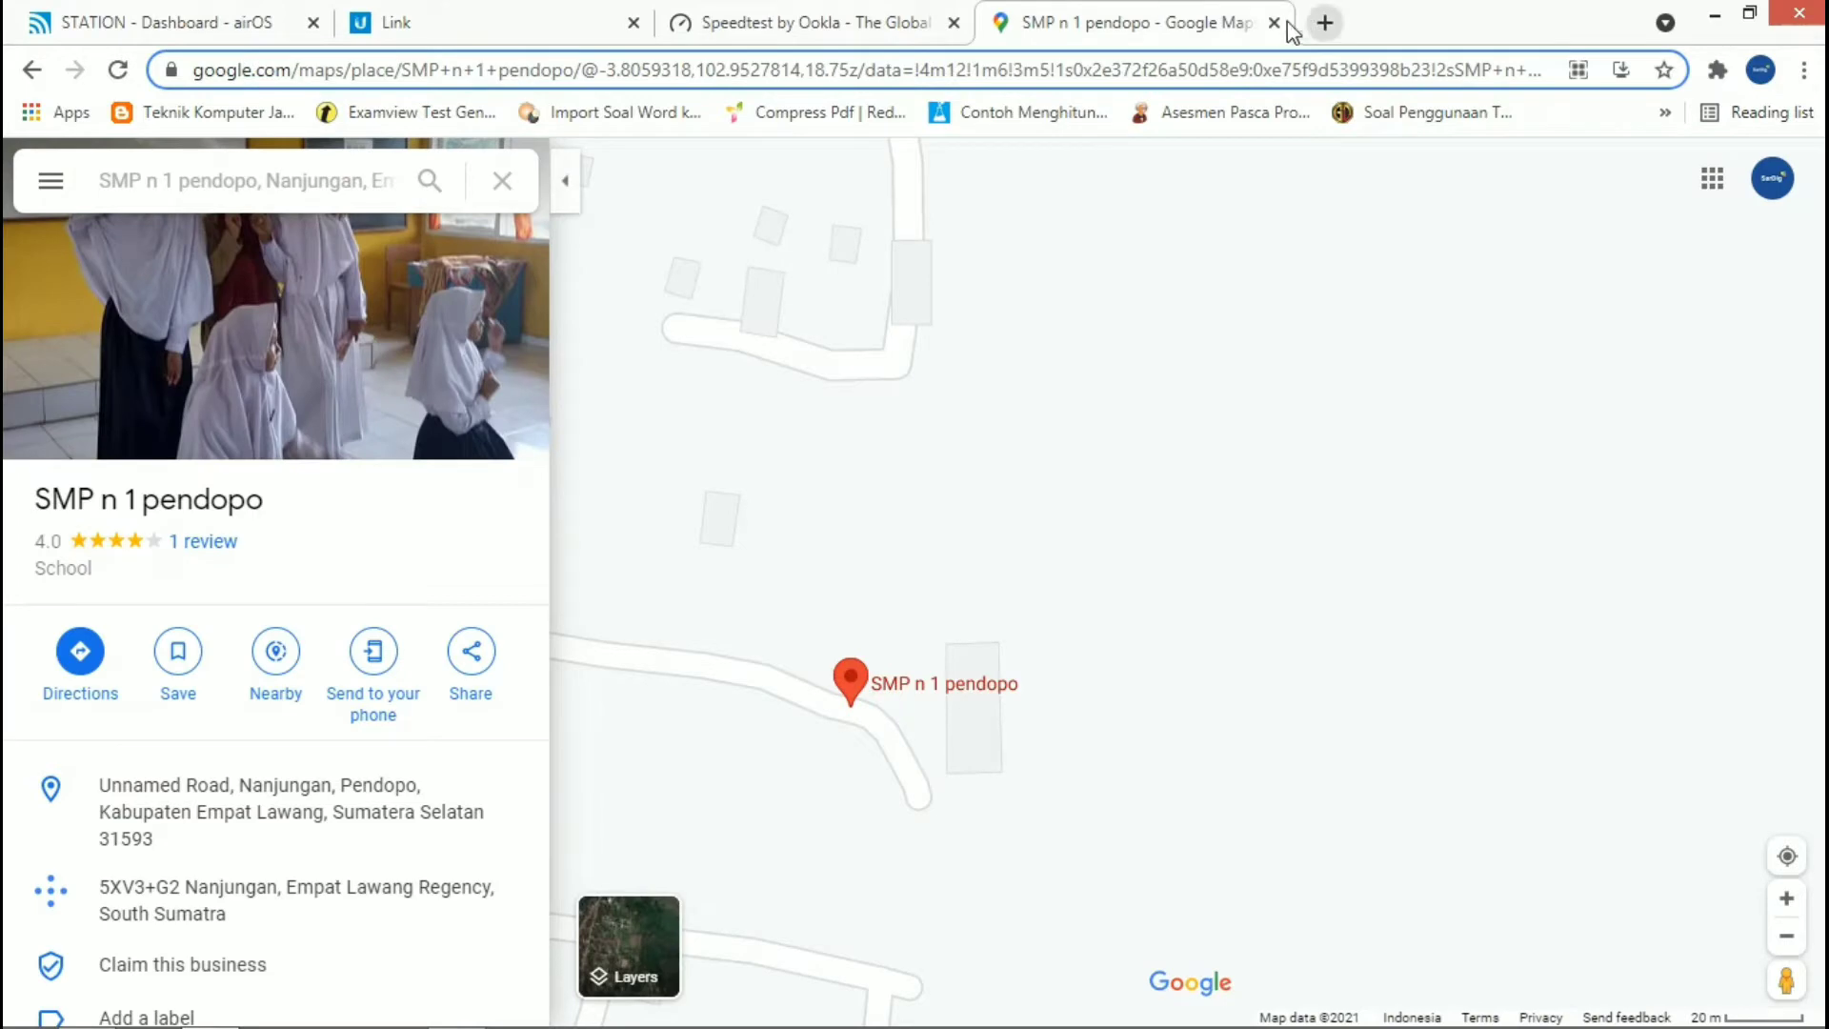
pyautogui.click(1276, 23)
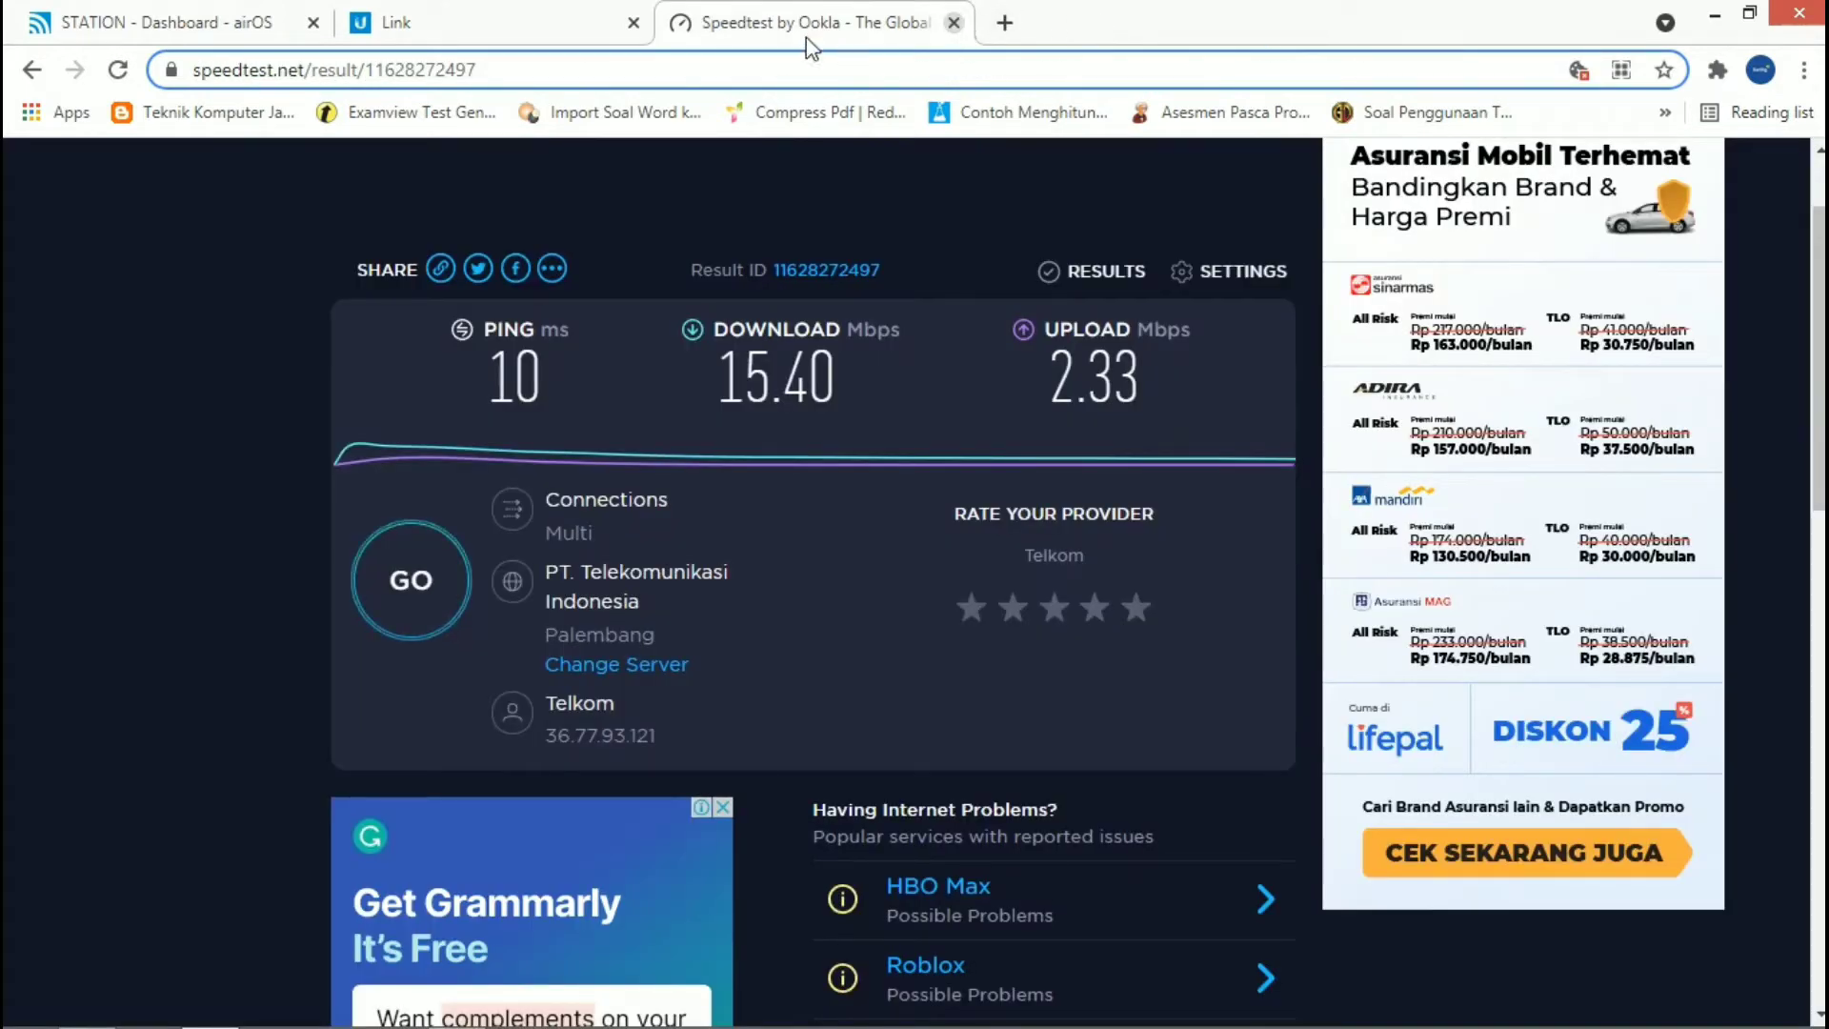
pyautogui.click(953, 23)
# Step: Enter the device address 192.168.1.20 on the airOS STATION page without loading it
pyautogui.click(221, 6)
pyautogui.click(356, 70)
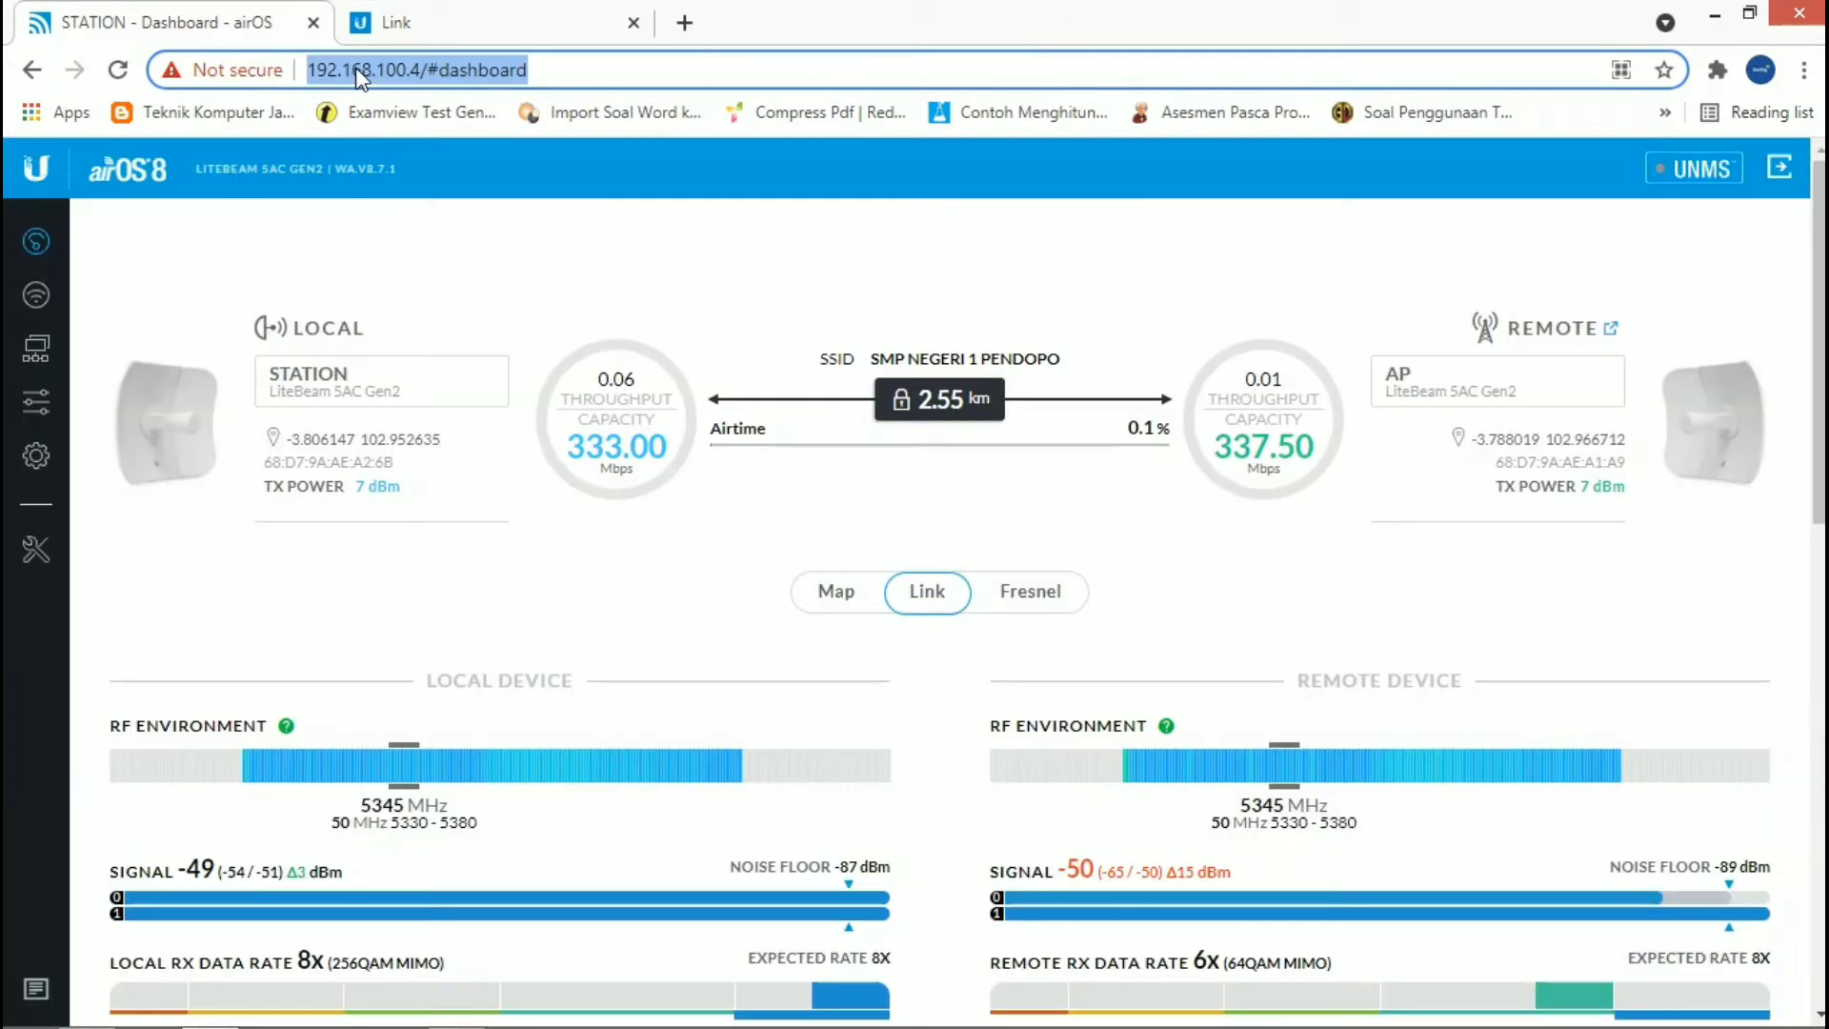
pyautogui.write('192')
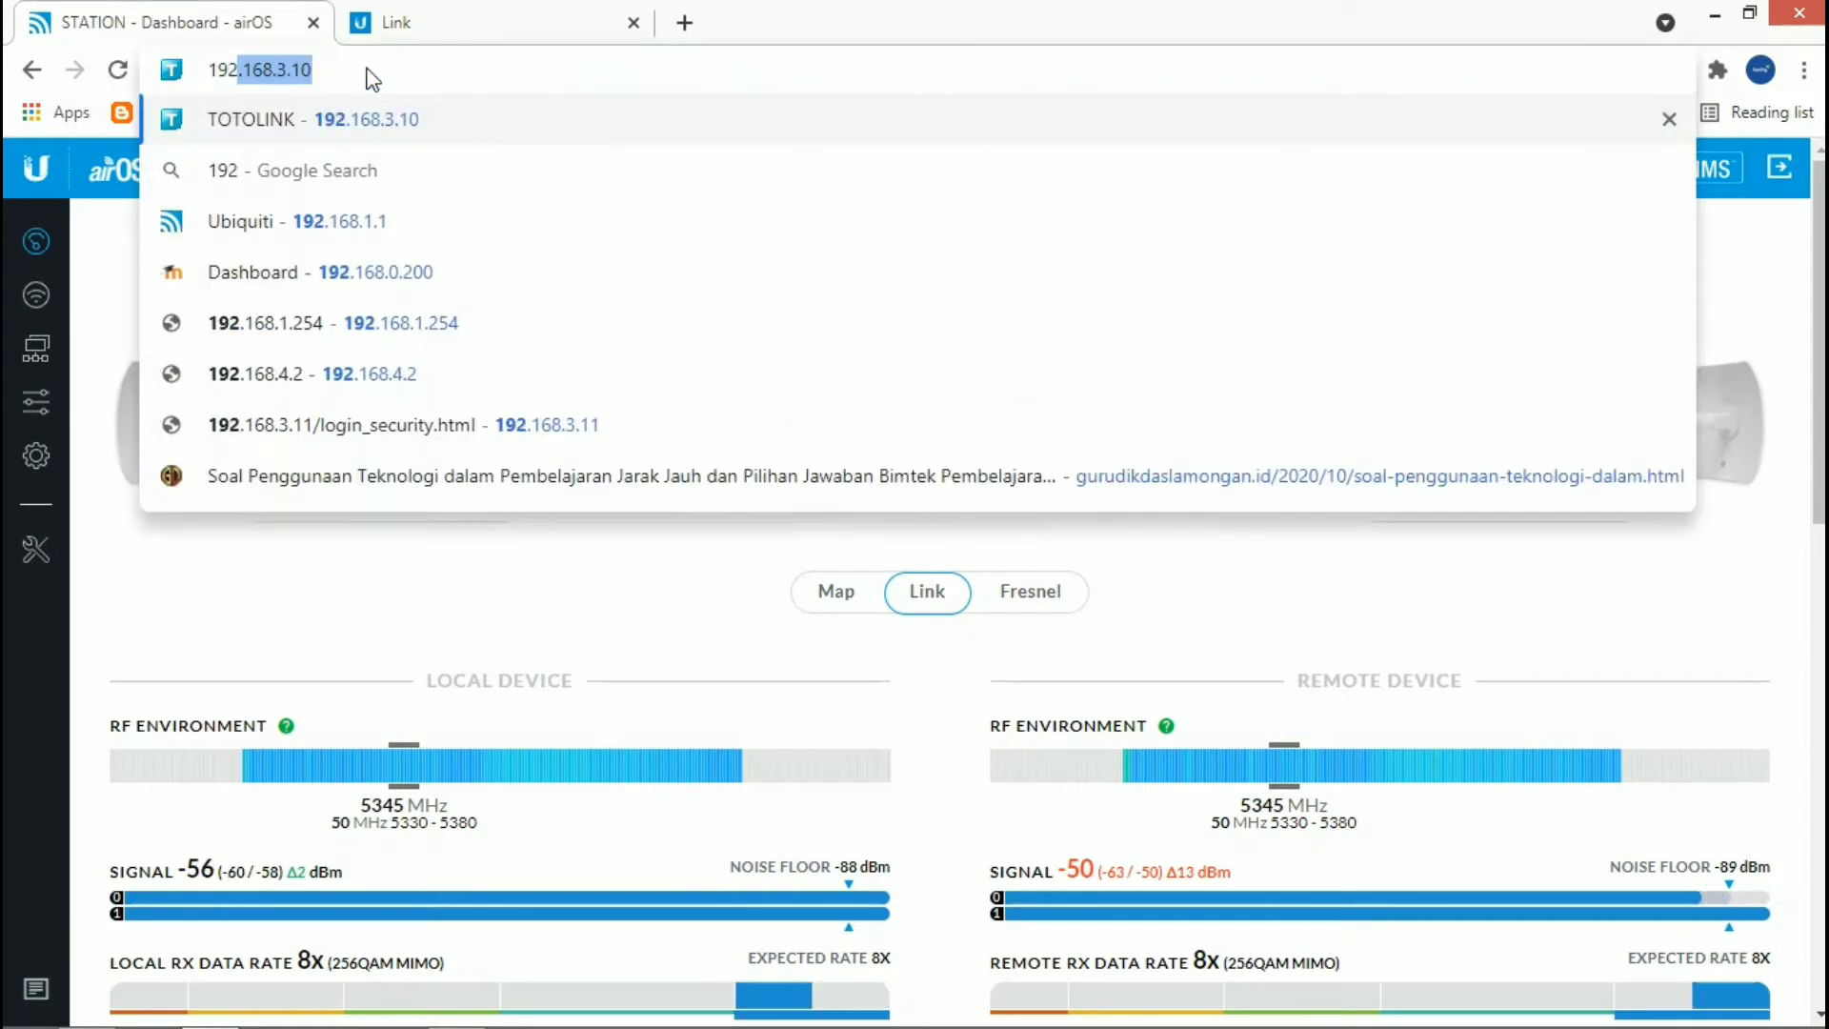
pyautogui.press('Right')
pyautogui.press('BackSpace')
pyautogui.press('BackSpace')
pyautogui.press('BackSpace')
pyautogui.press('BackSpace')
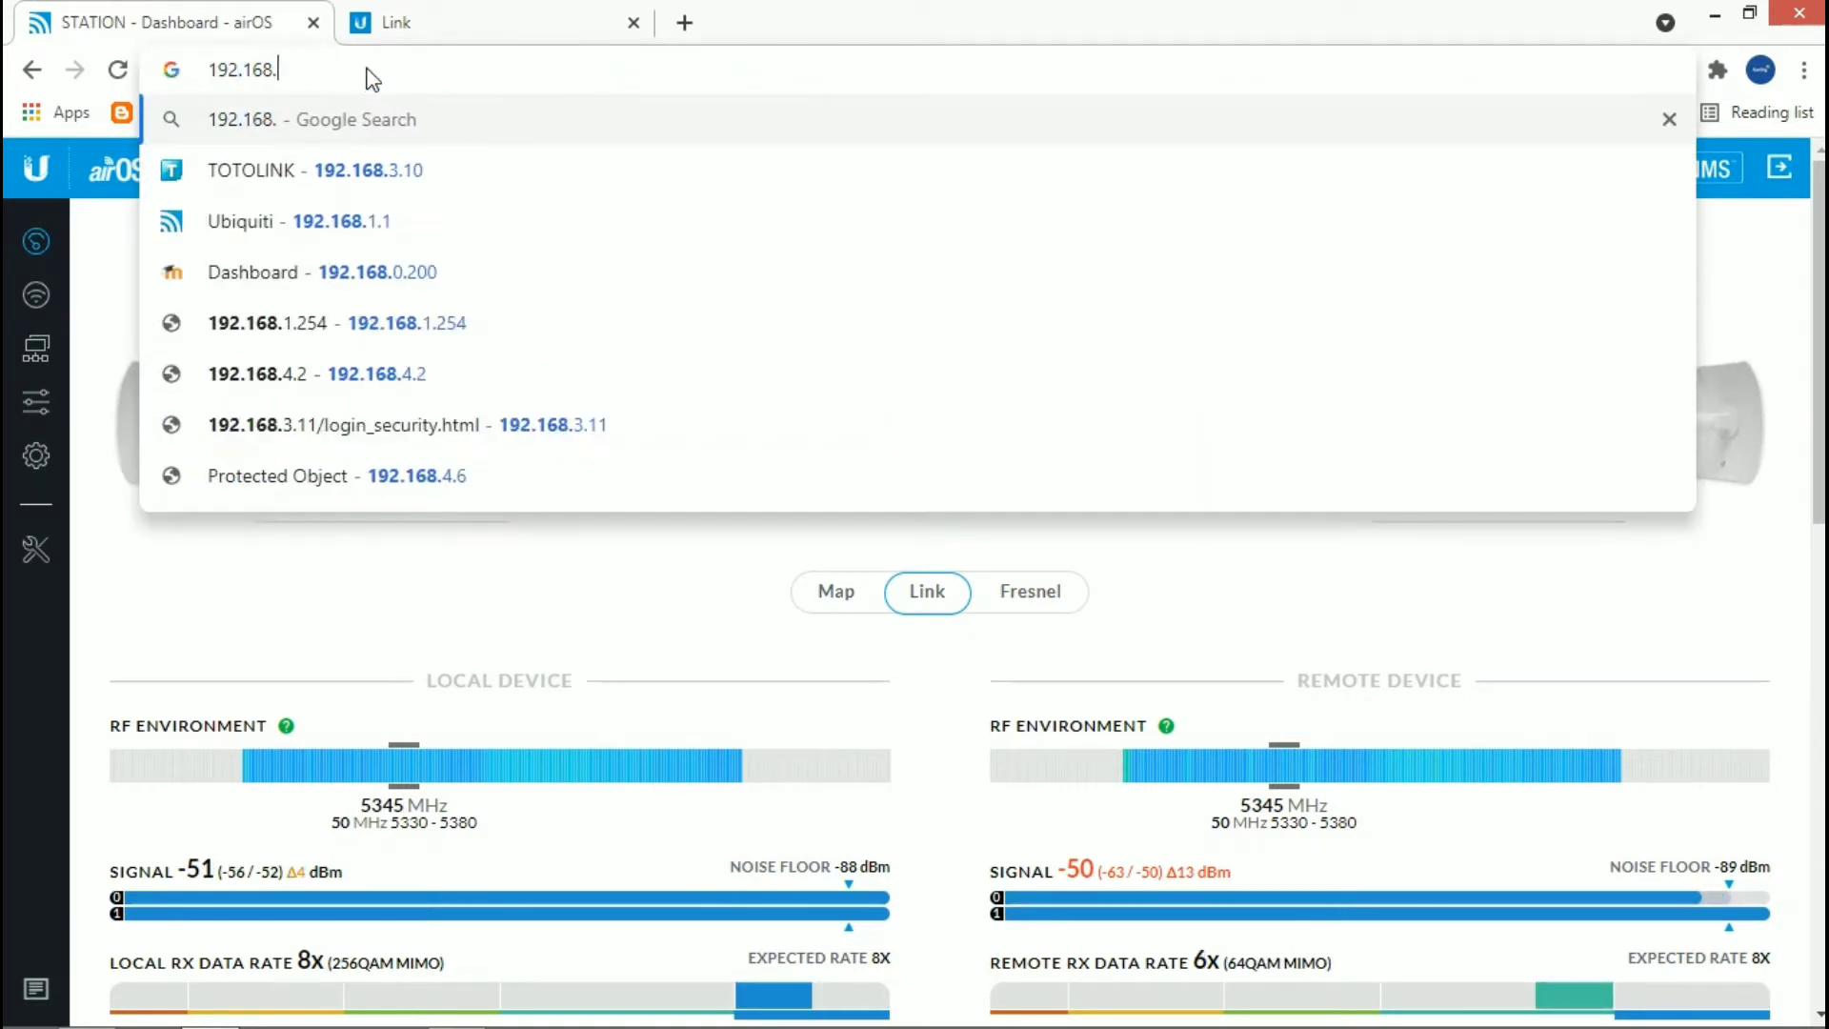
pyautogui.write('1.20')
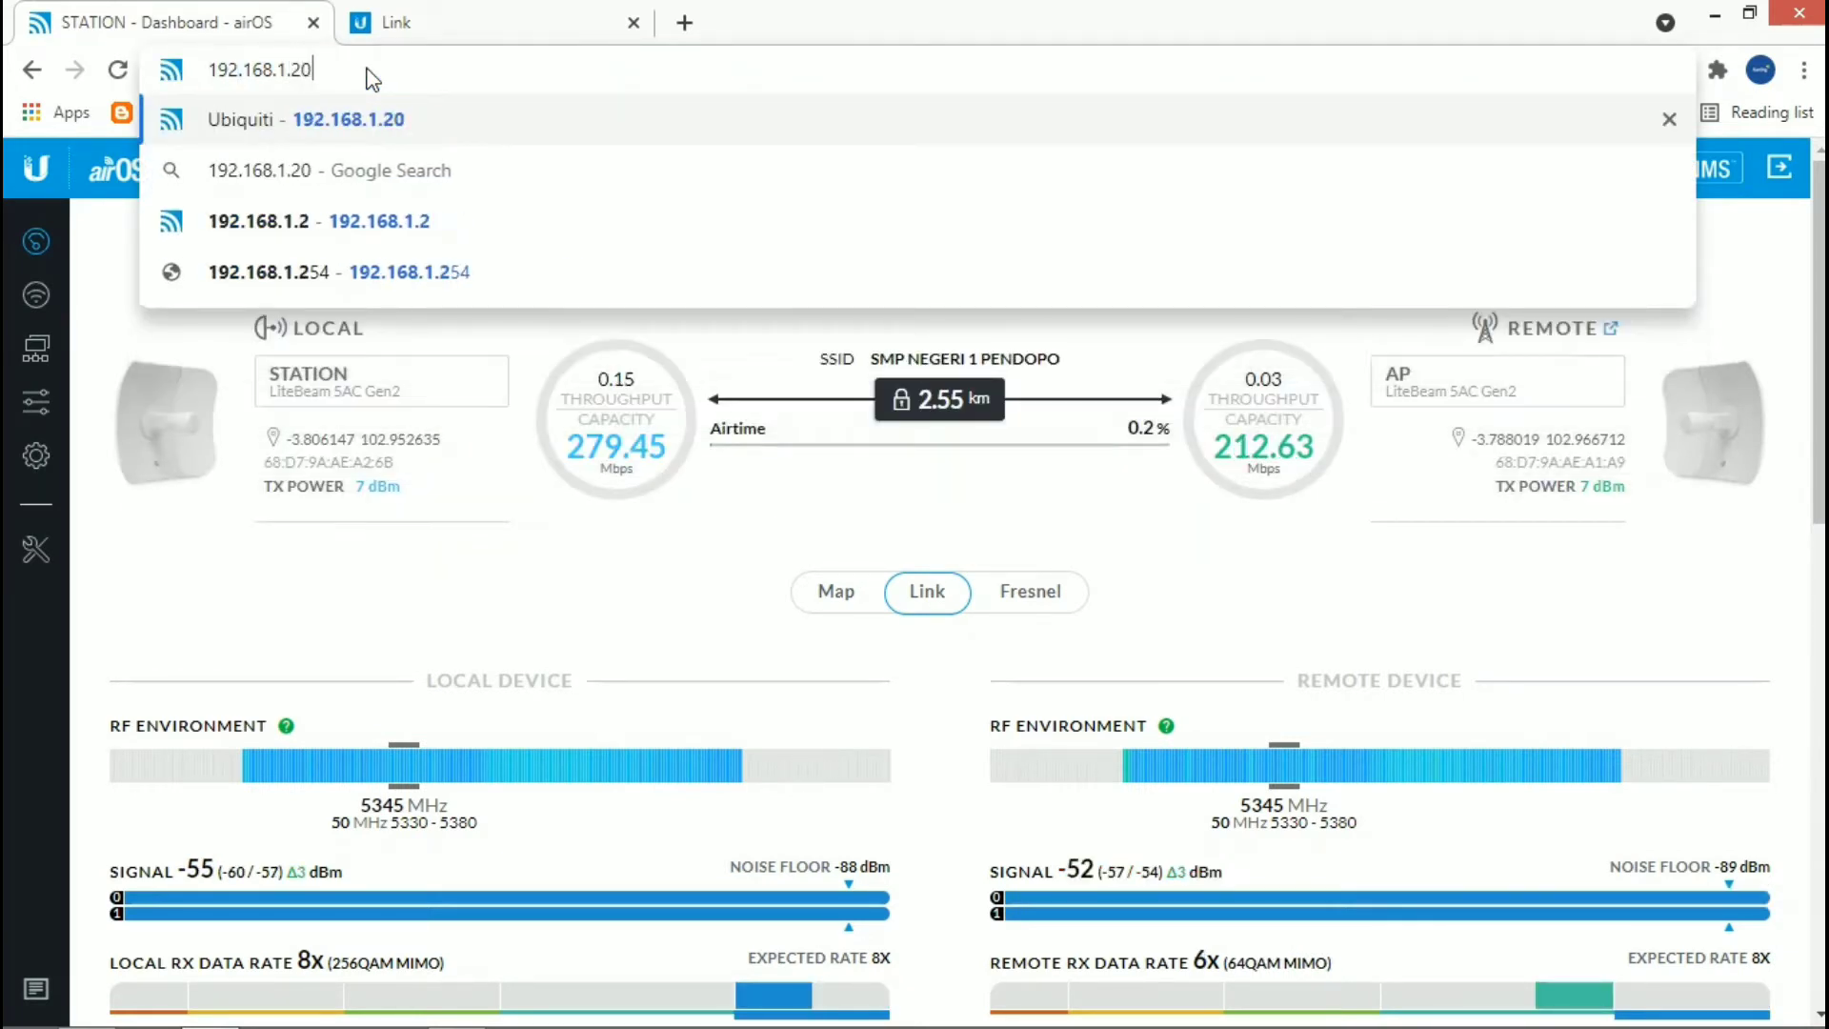
# Step: Change the entered device address to 192.168.100.4 and load it
pyautogui.press('BackSpace')
pyautogui.press('BackSpace')
pyautogui.press('BackSpace')
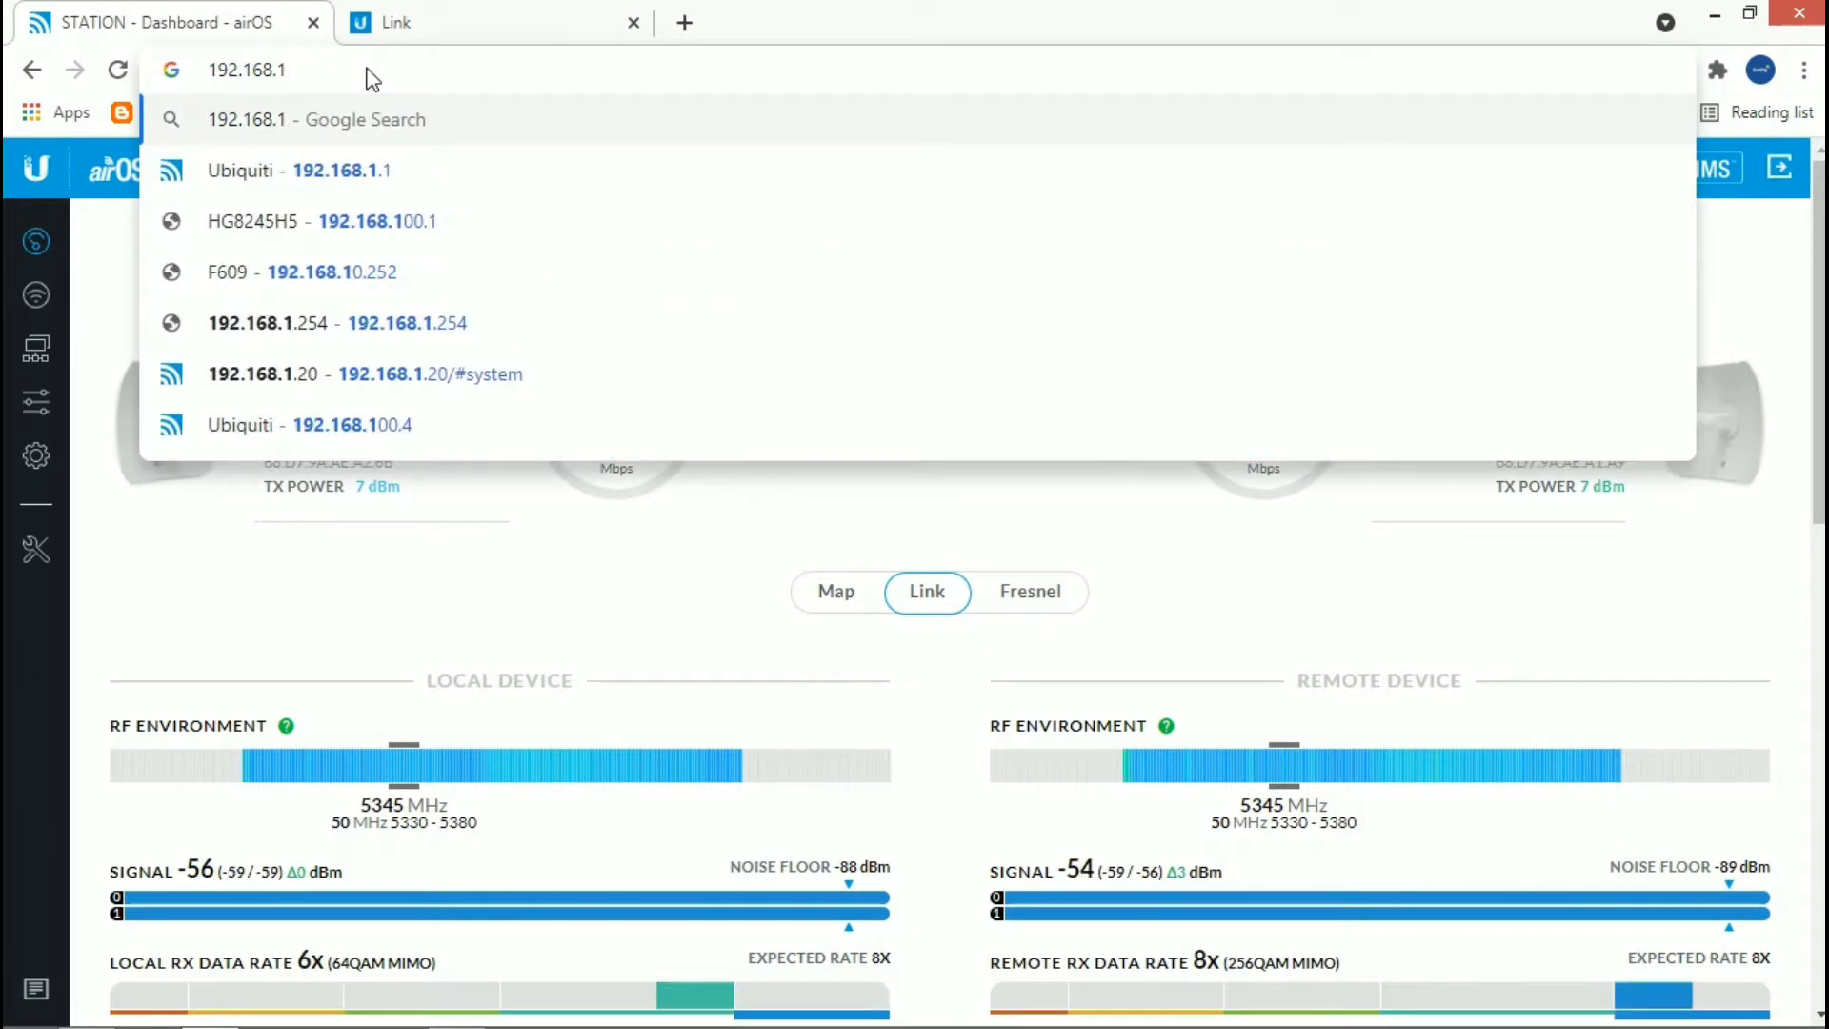
pyautogui.write('00.4')
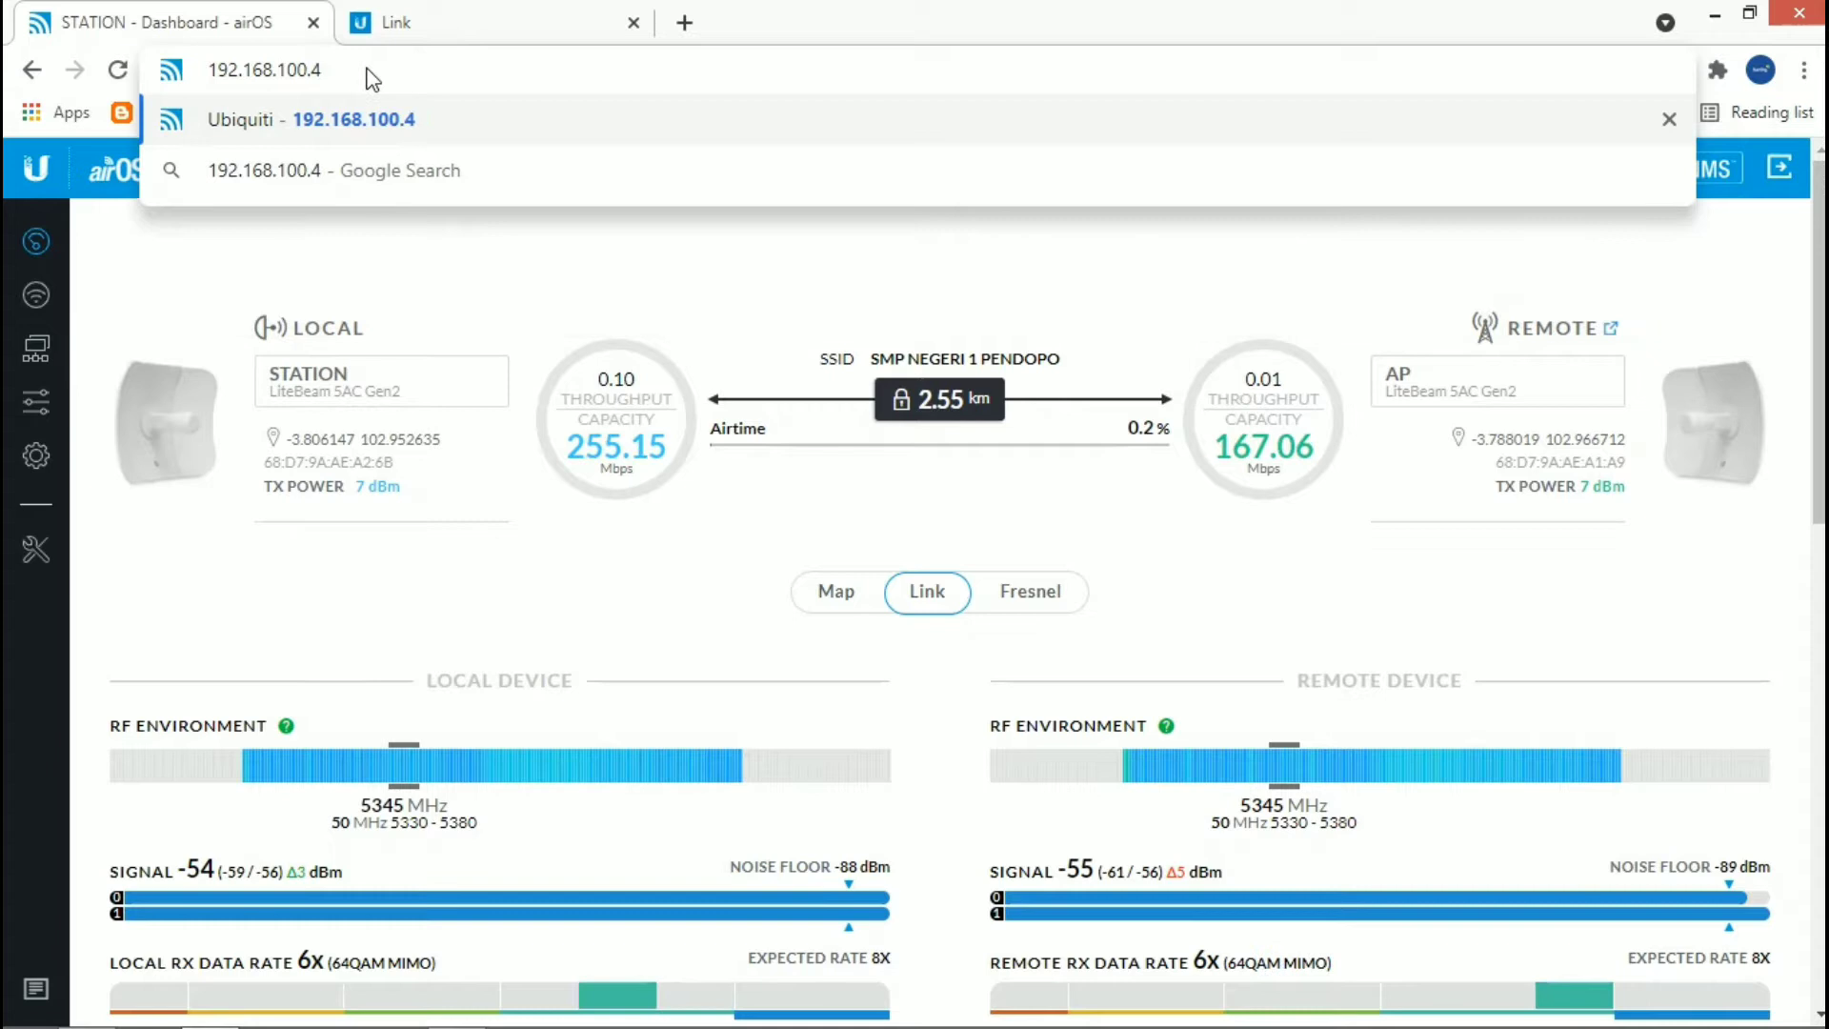
pyautogui.press('Return')
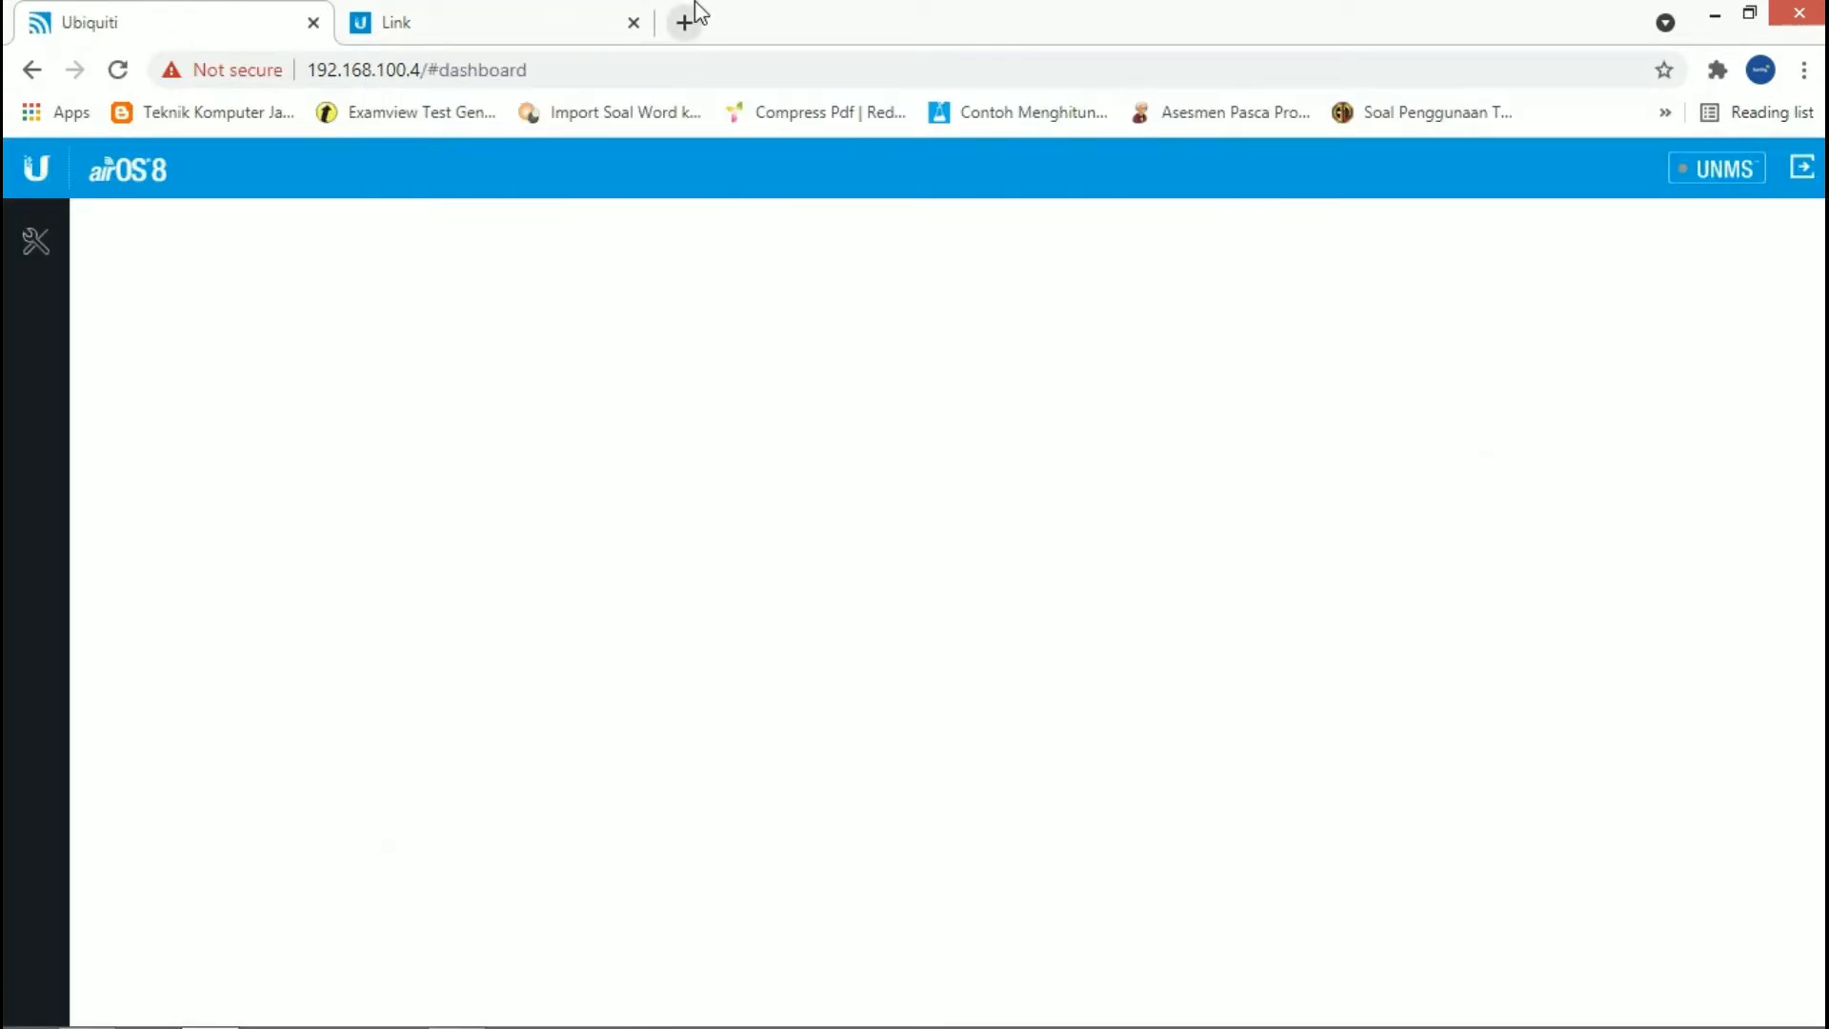
# Step: Log out of the LiteBeam 5AC Gen2 device and log back in with the suggested school username and the account password
pyautogui.click(1787, 179)
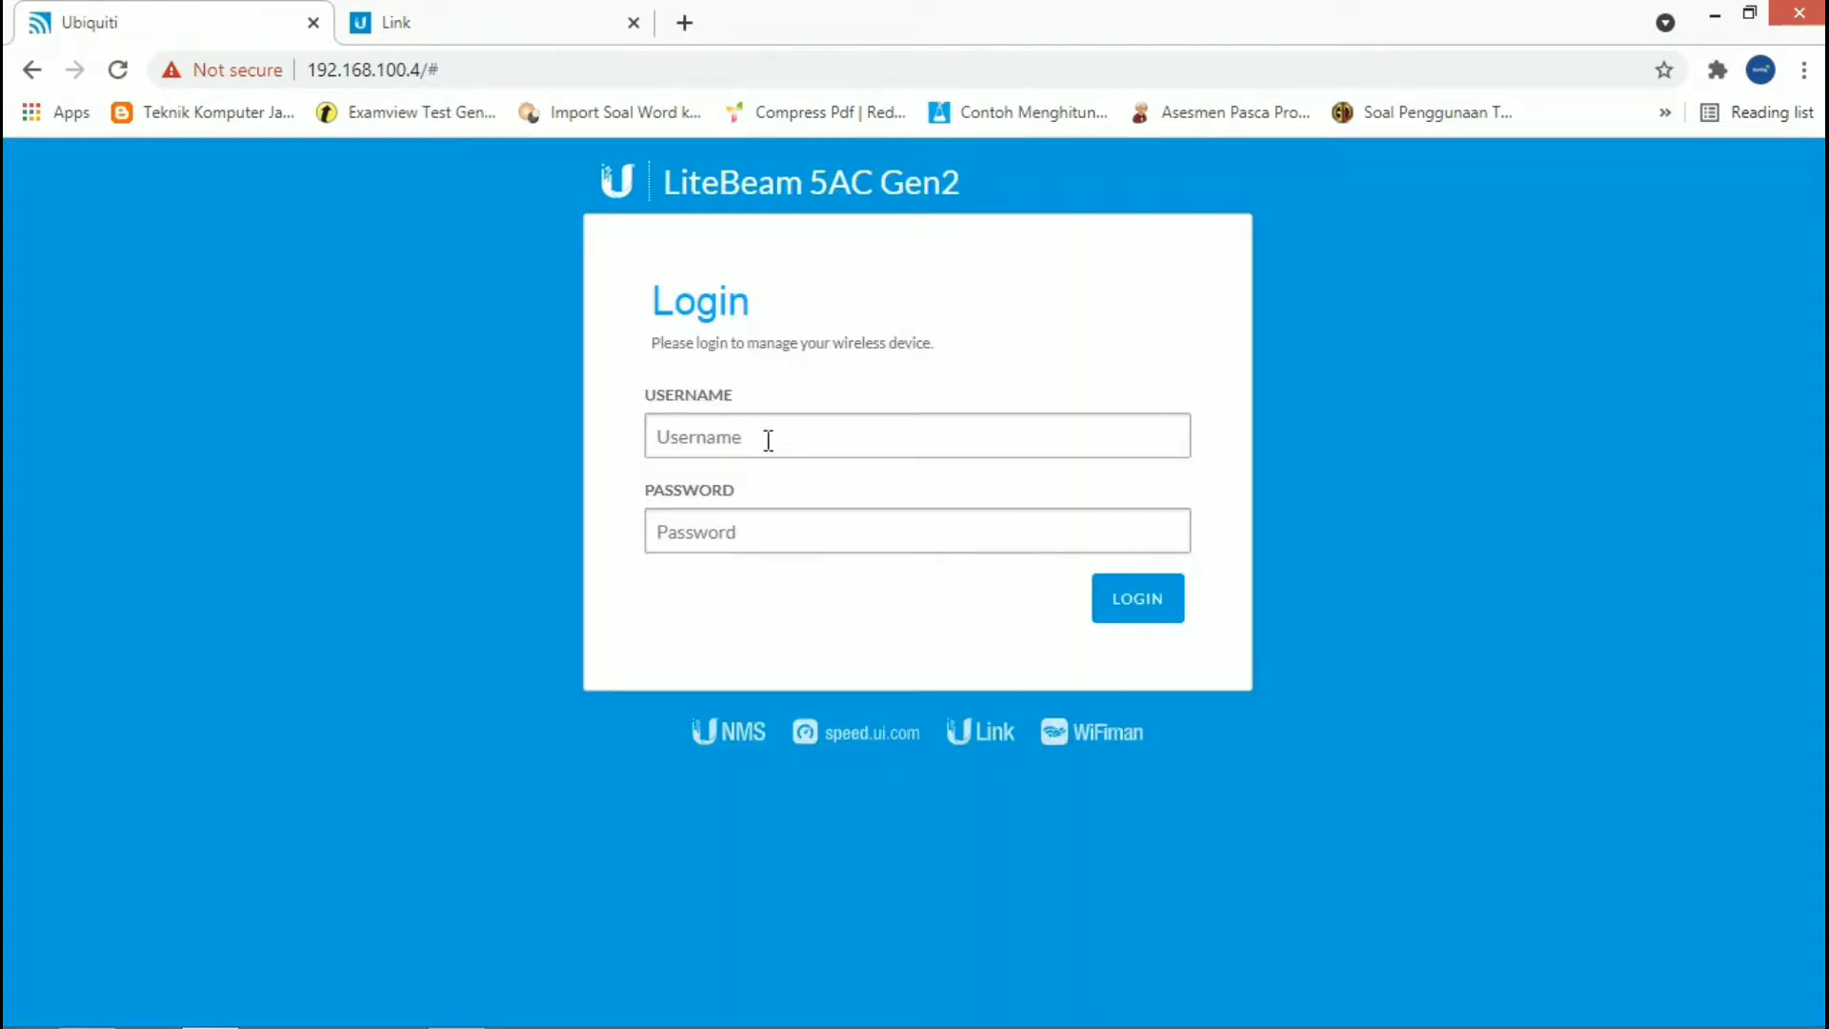
pyautogui.click(768, 440)
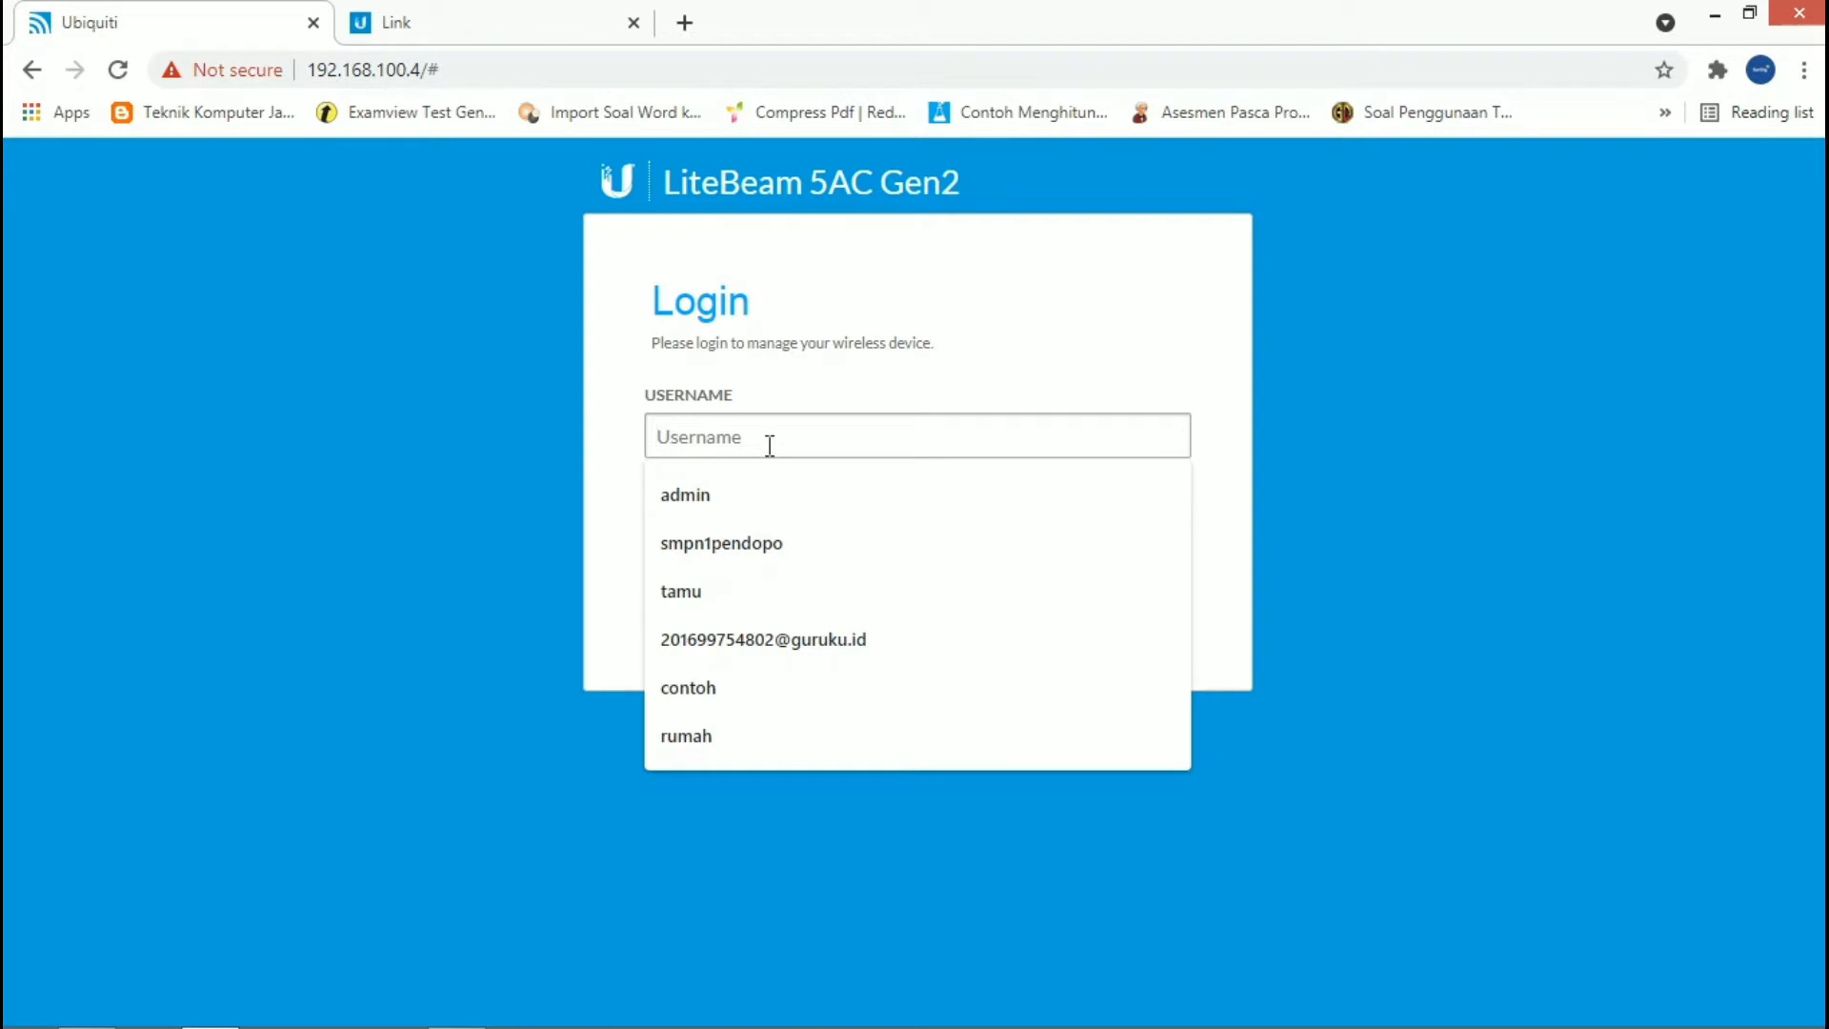
pyautogui.click(772, 542)
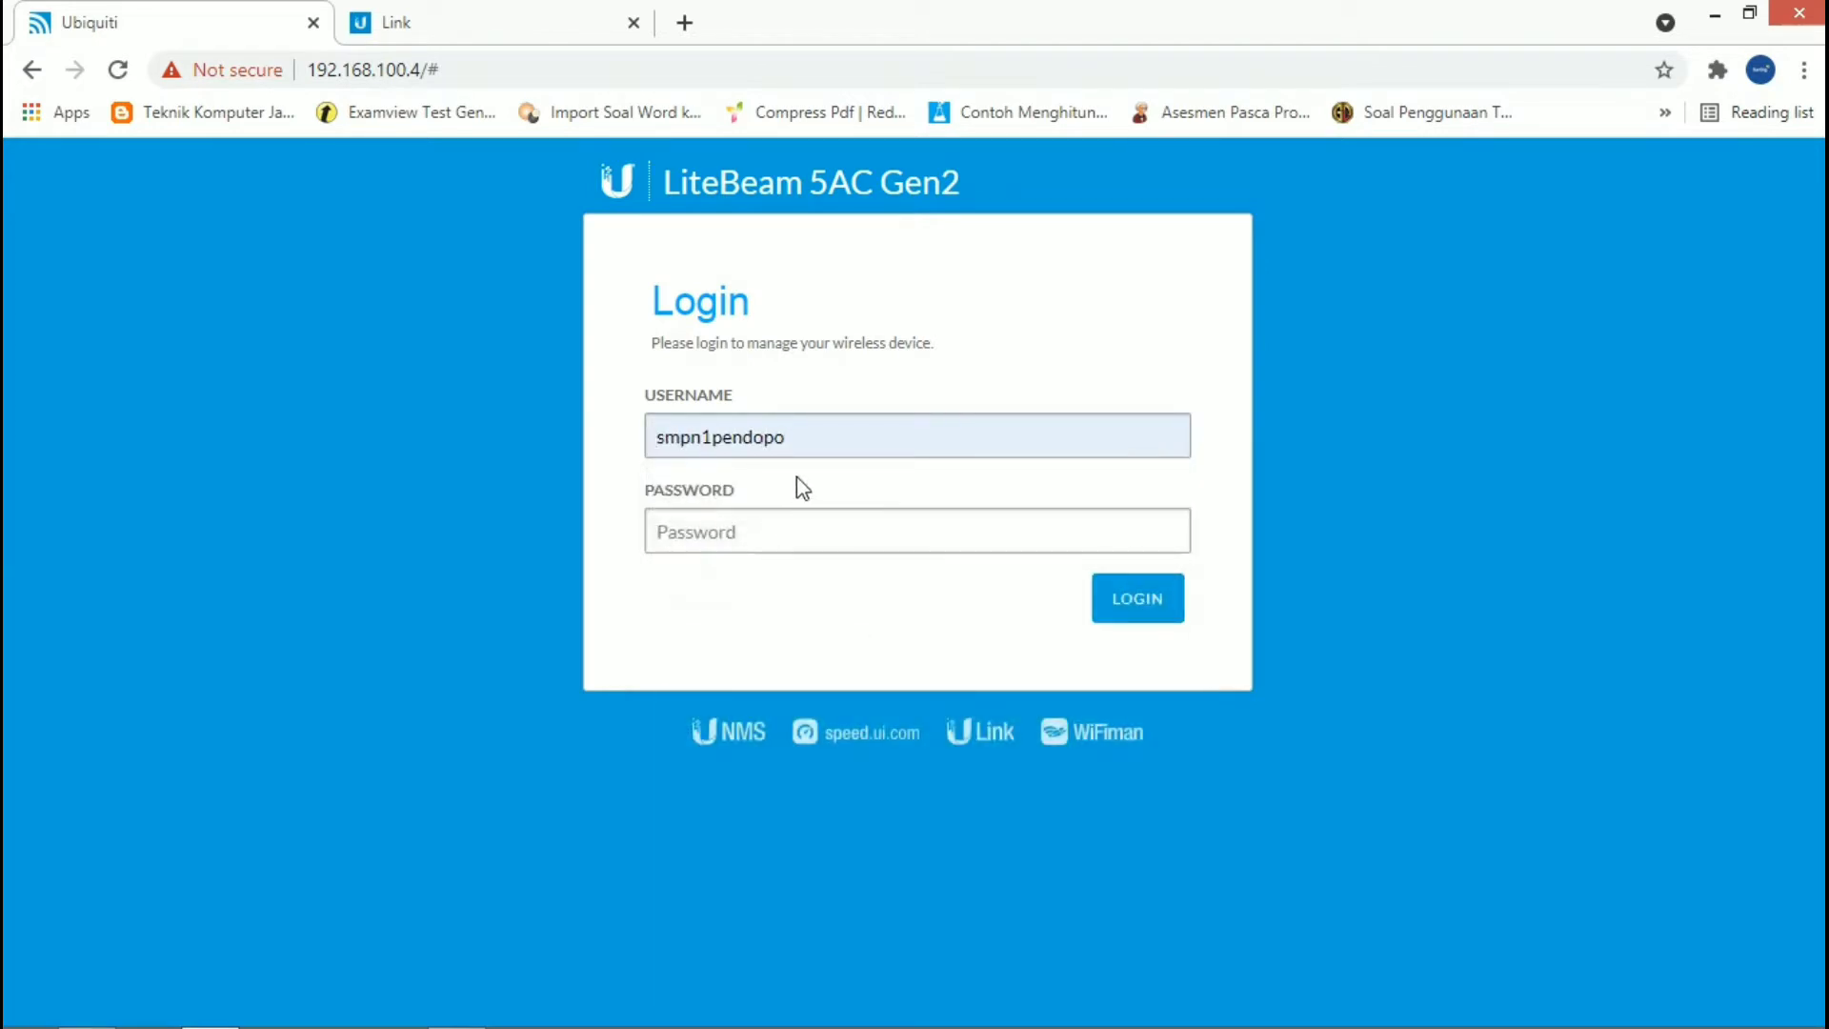
pyautogui.click(747, 526)
pyautogui.doubleClick(738, 442)
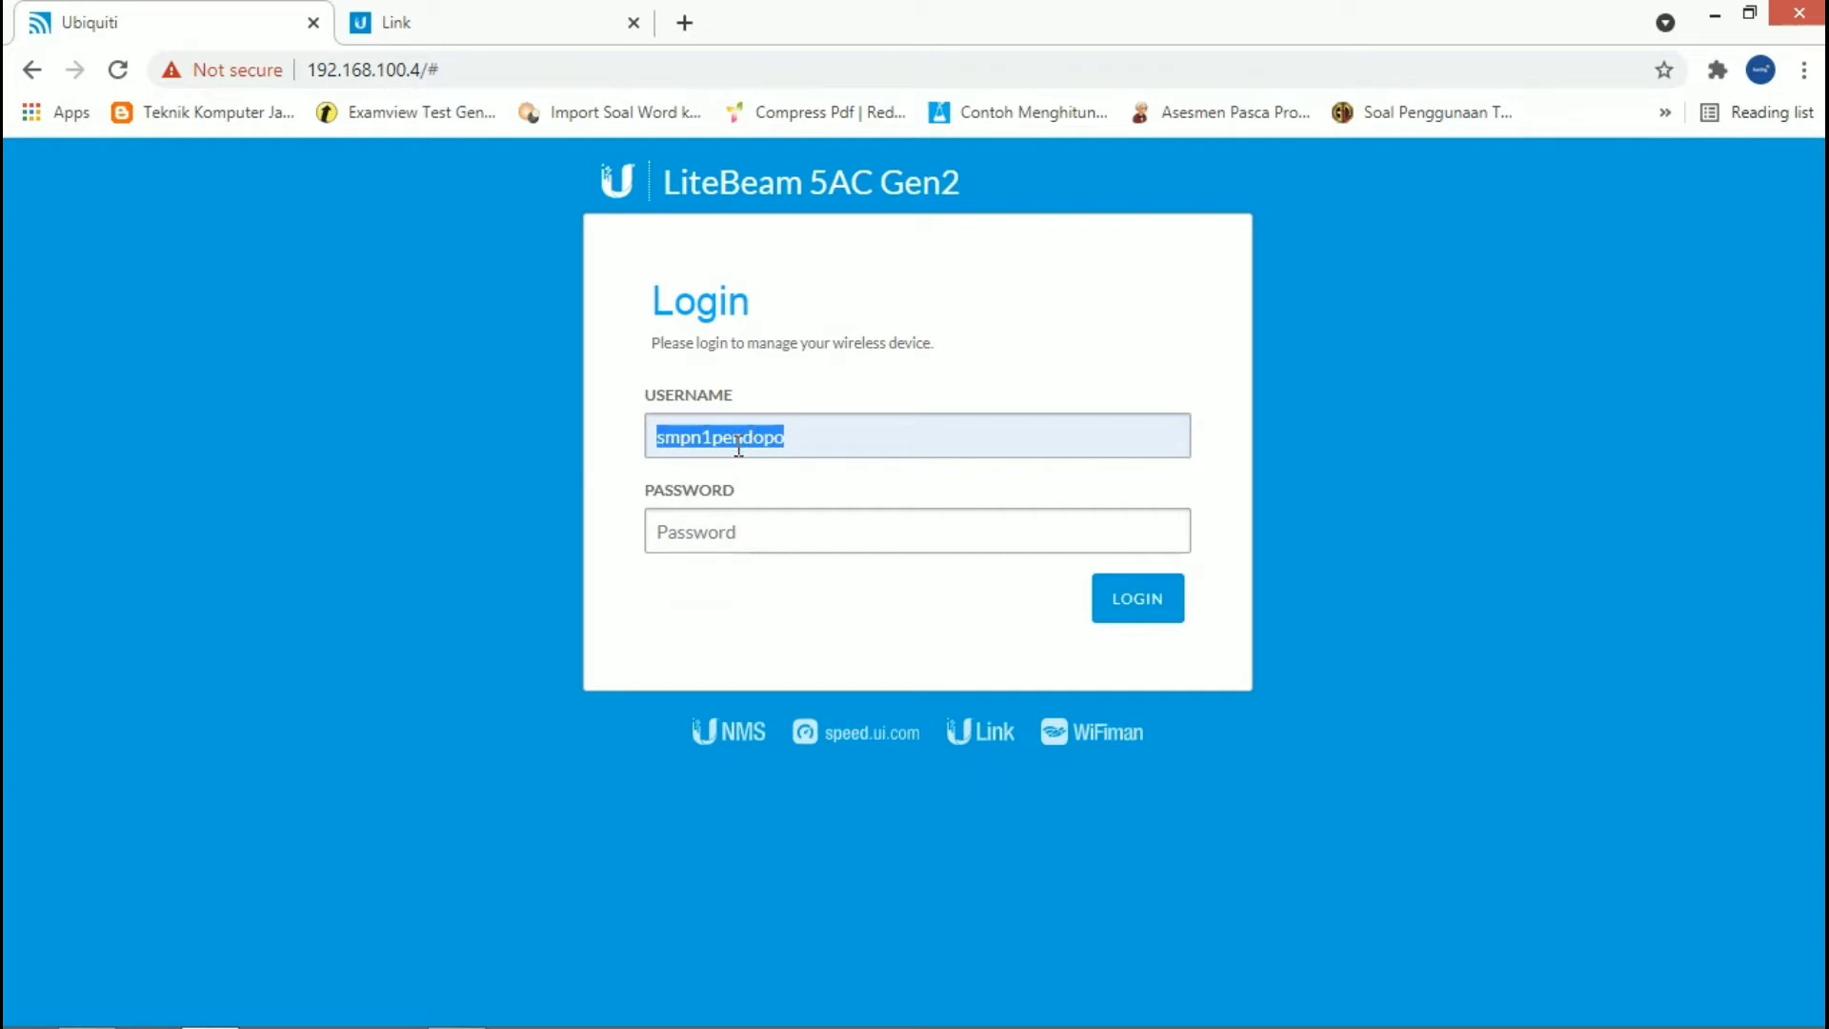
pyautogui.press('Tab')
pyautogui.hotkey('ctrl', 'v')
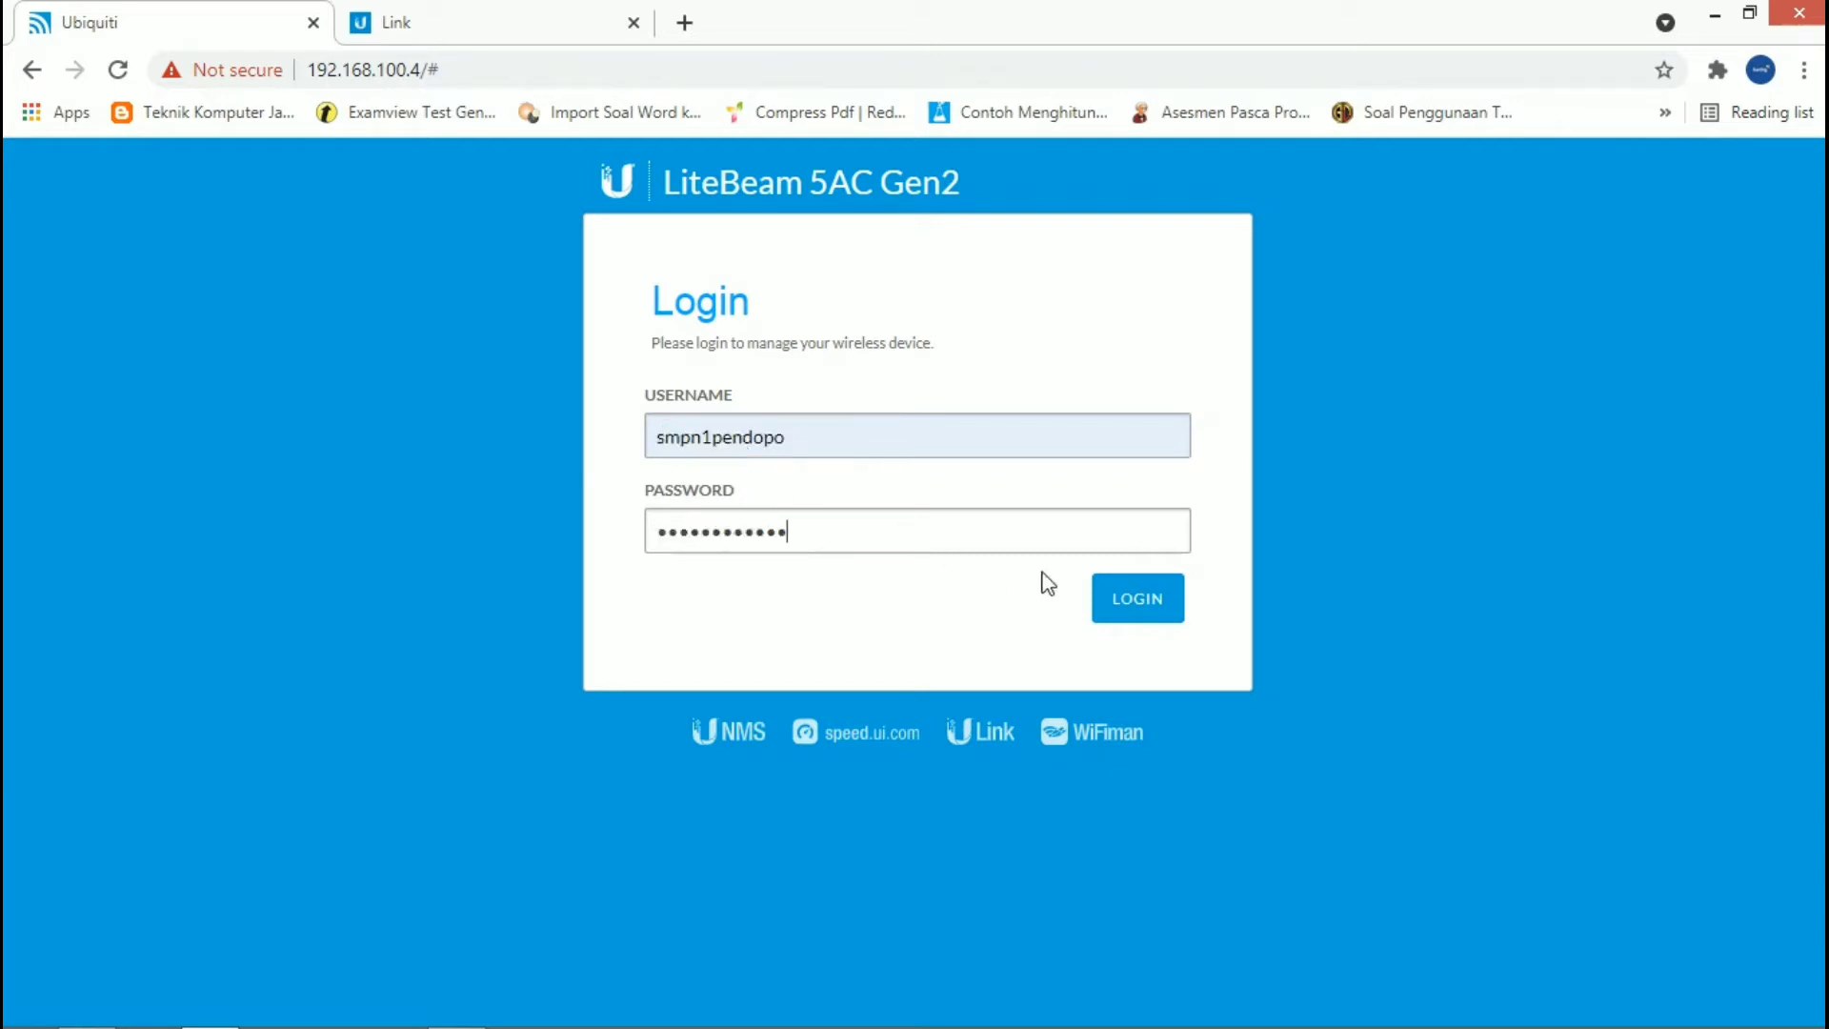
pyautogui.click(1135, 602)
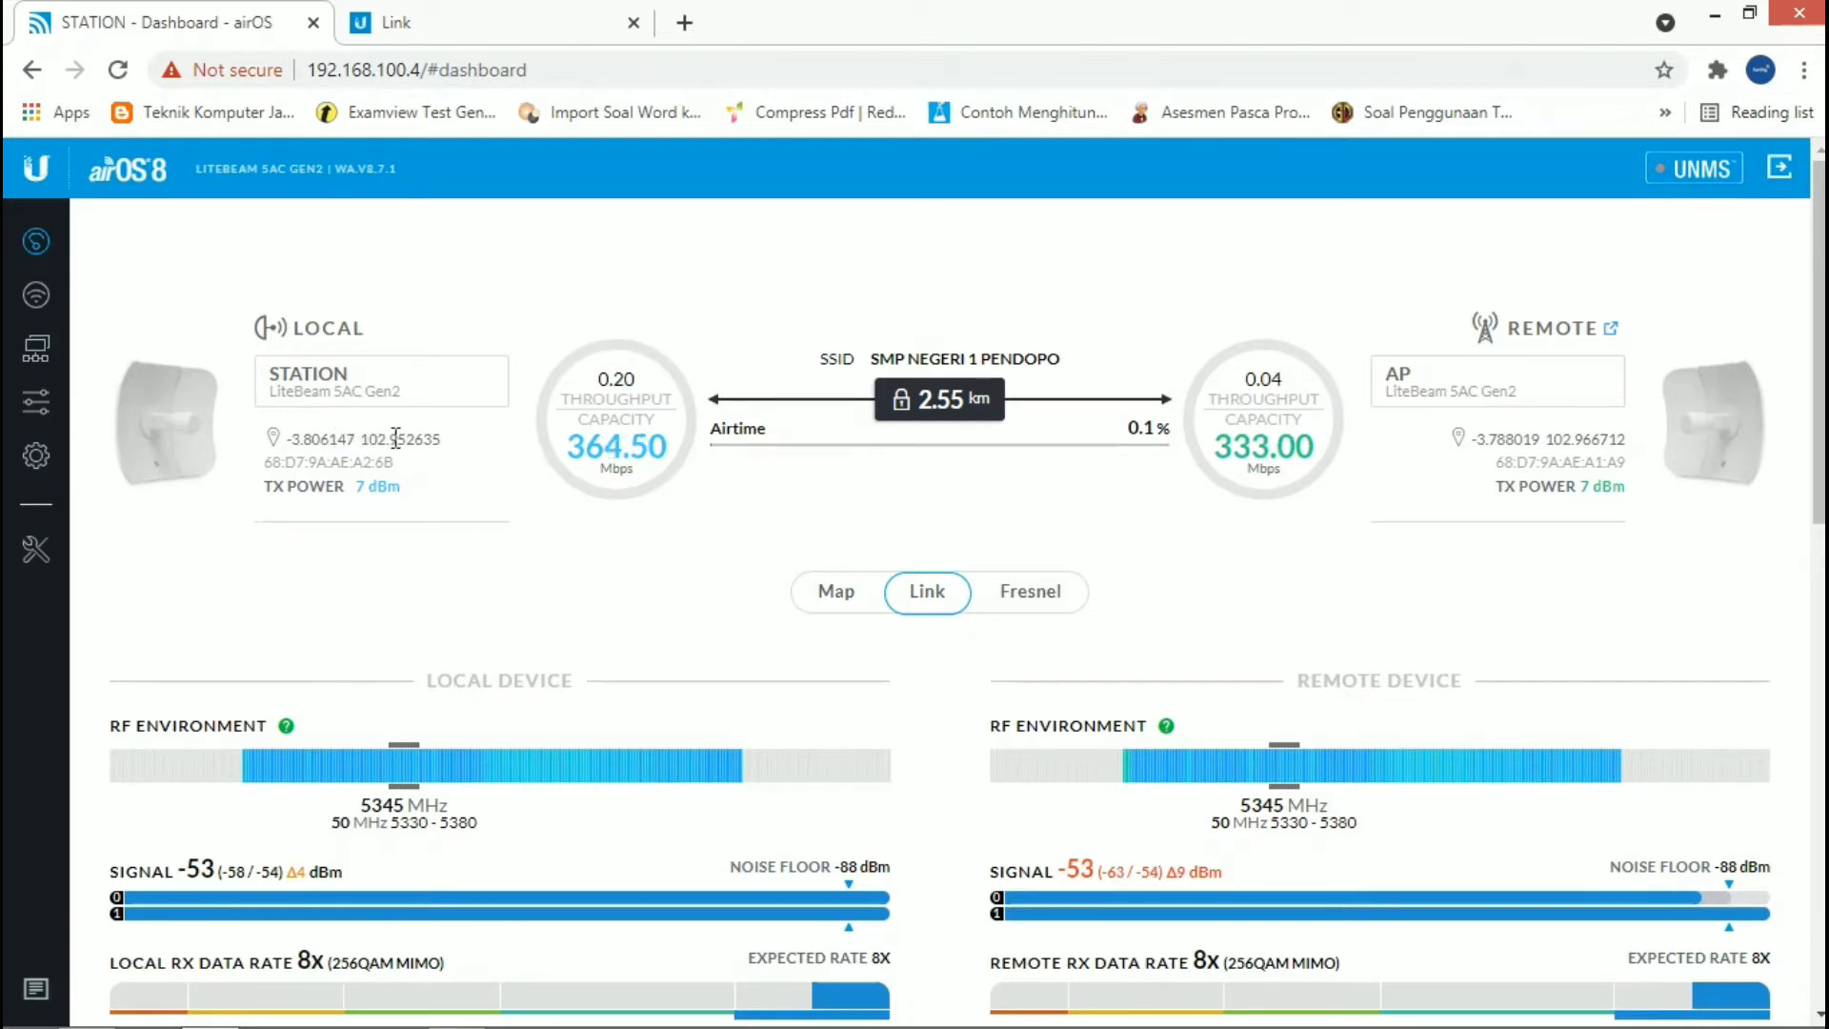
# Step: Examine the local and remote signal, RX data rate, capacity graphs and device details on the link dashboard
pyautogui.scroll(-1, 466, 495)
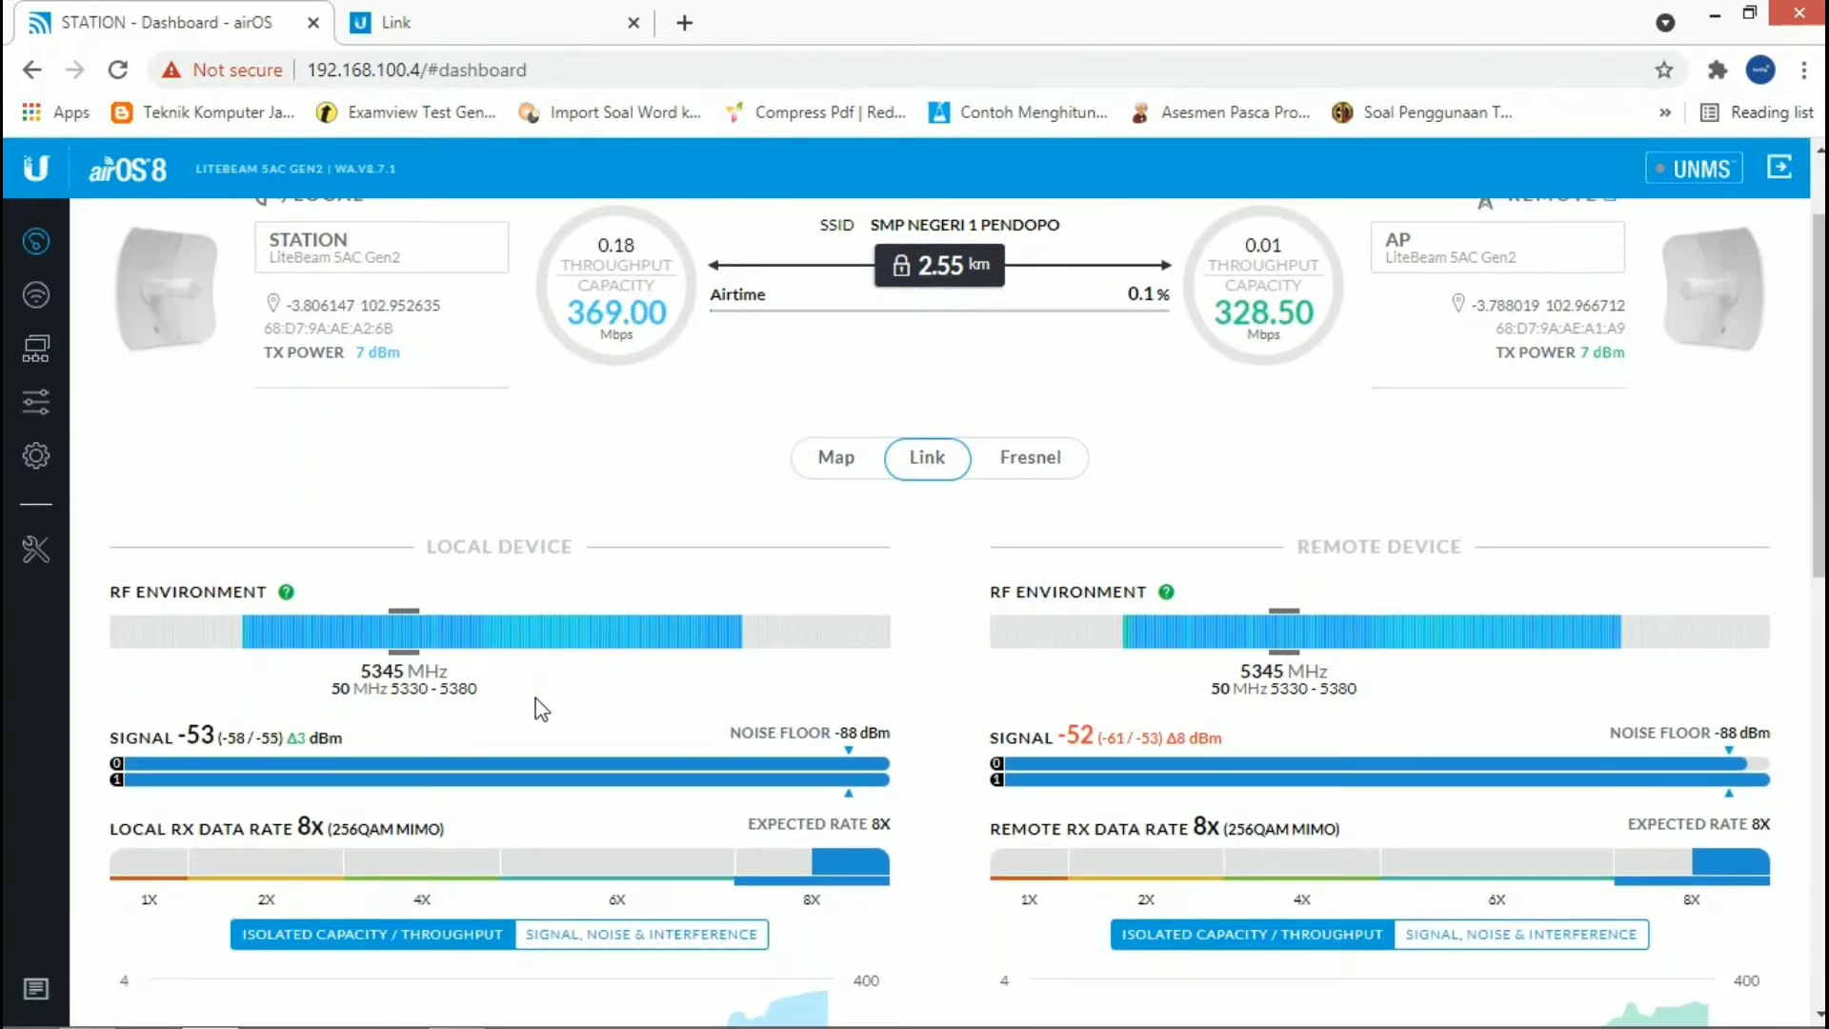
pyautogui.scroll(-1, 540, 710)
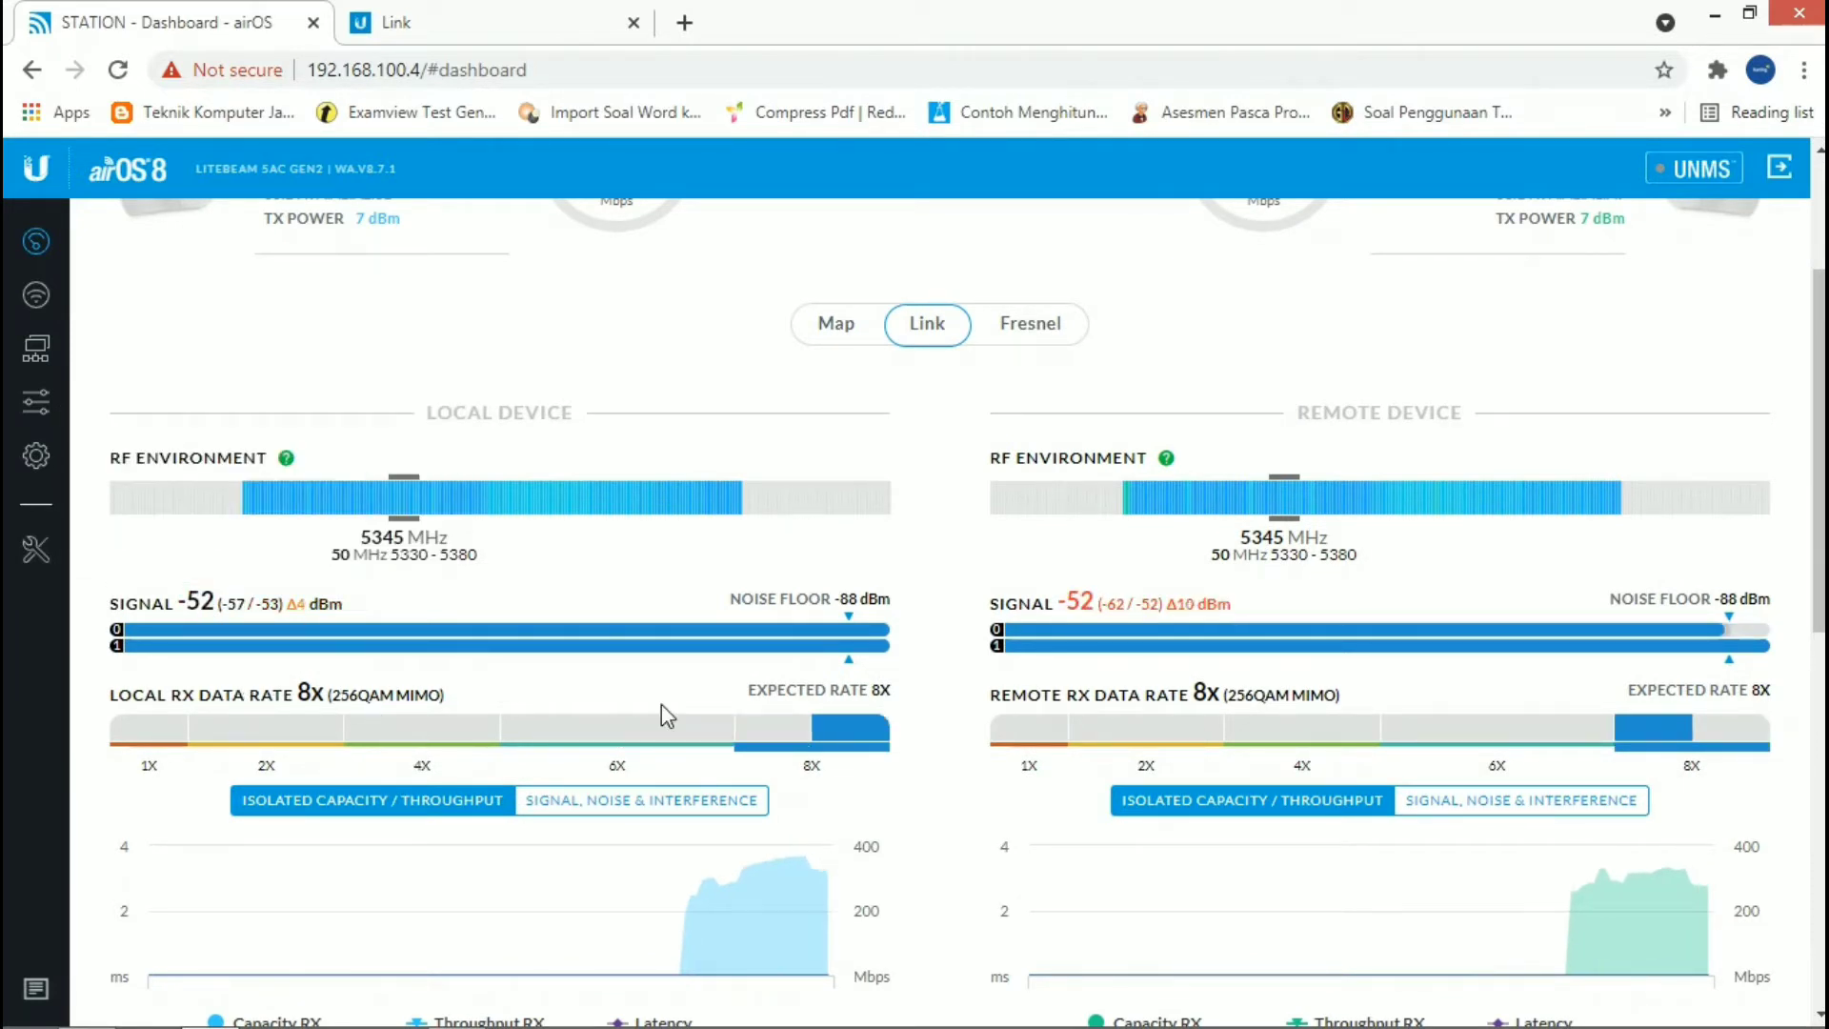
pyautogui.scroll(-3, 667, 710)
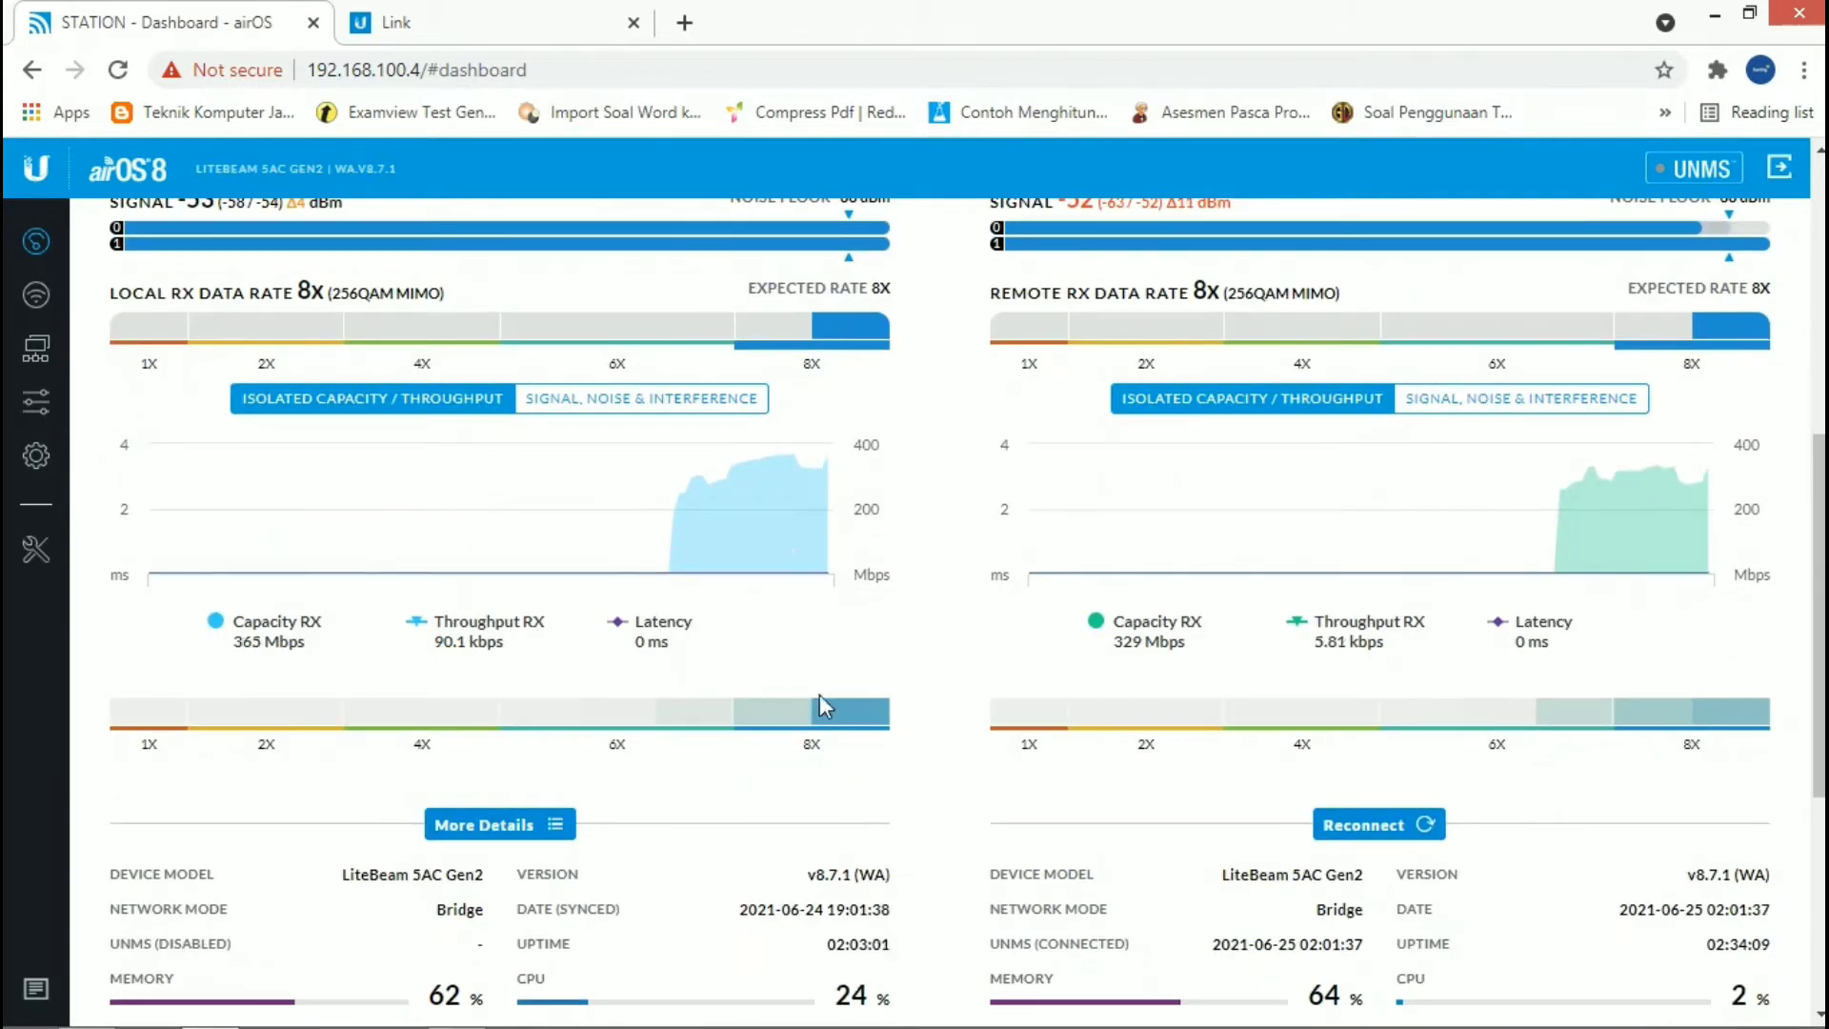
# Step: Open the station's wireless settings, switch PTP mode off, and view the channel widths offered without PTP
pyautogui.scroll(5, 1027, 665)
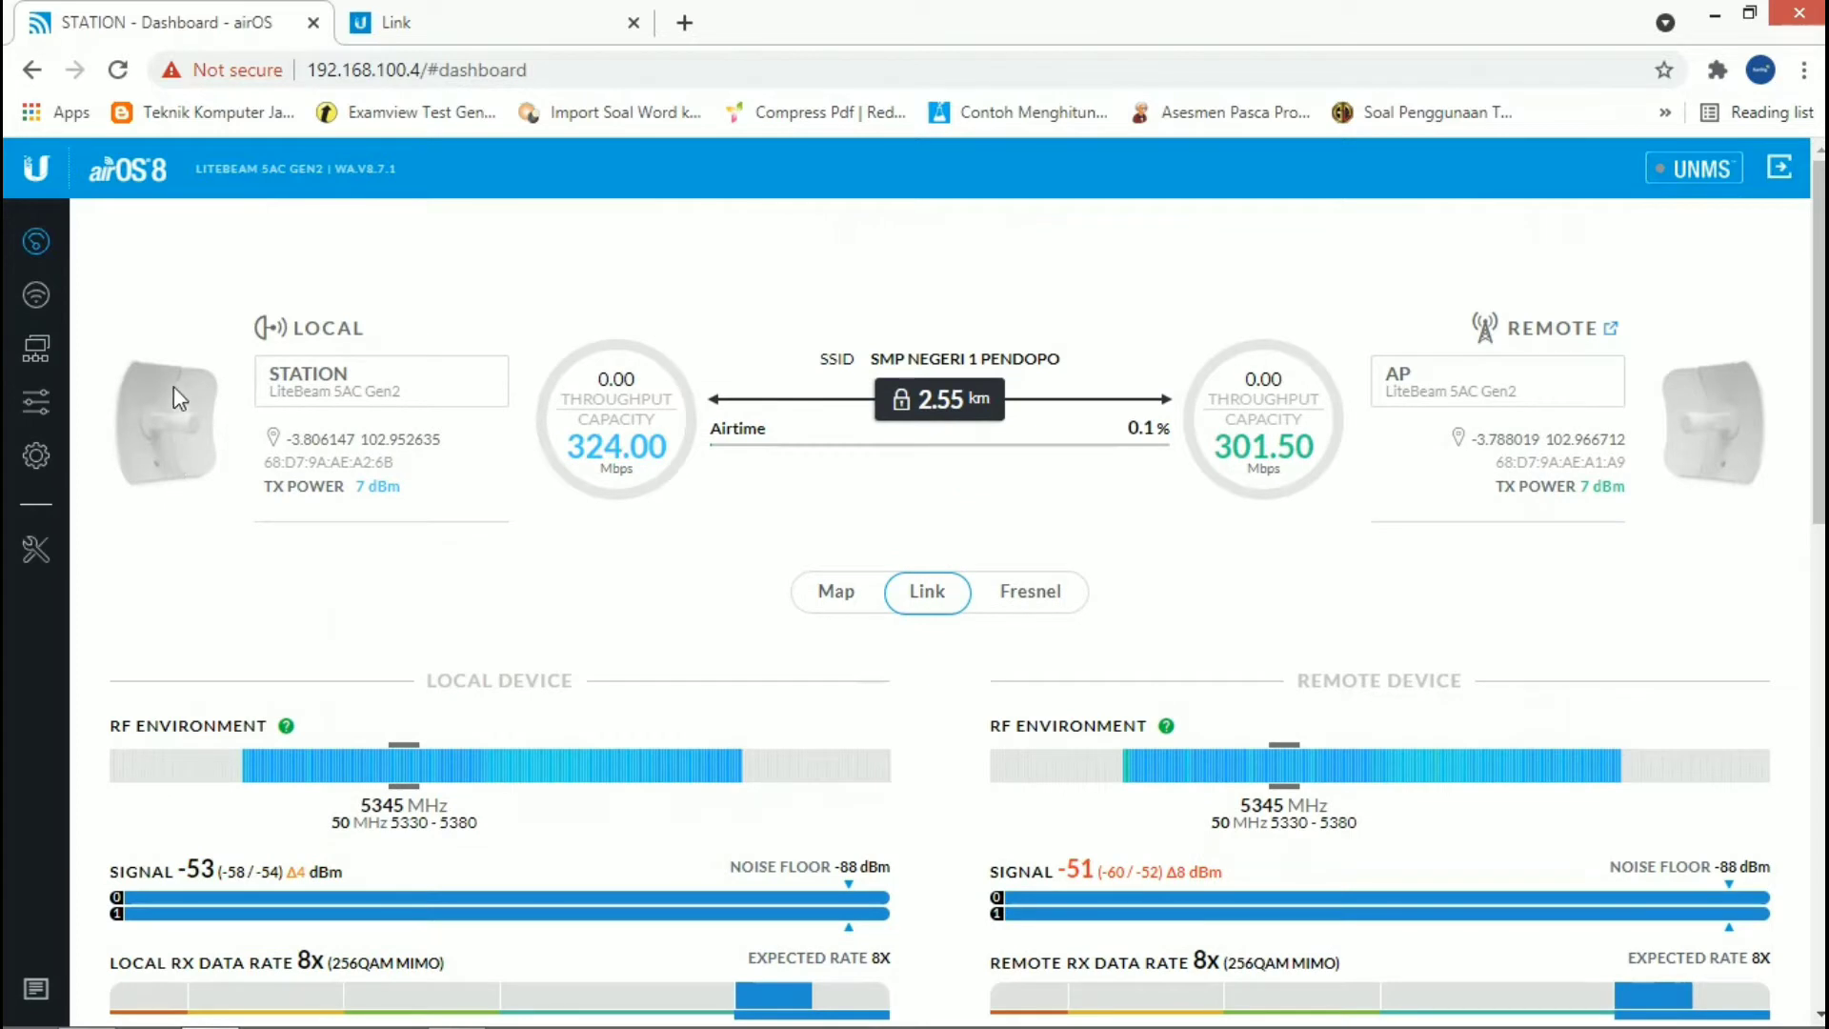
pyautogui.click(44, 303)
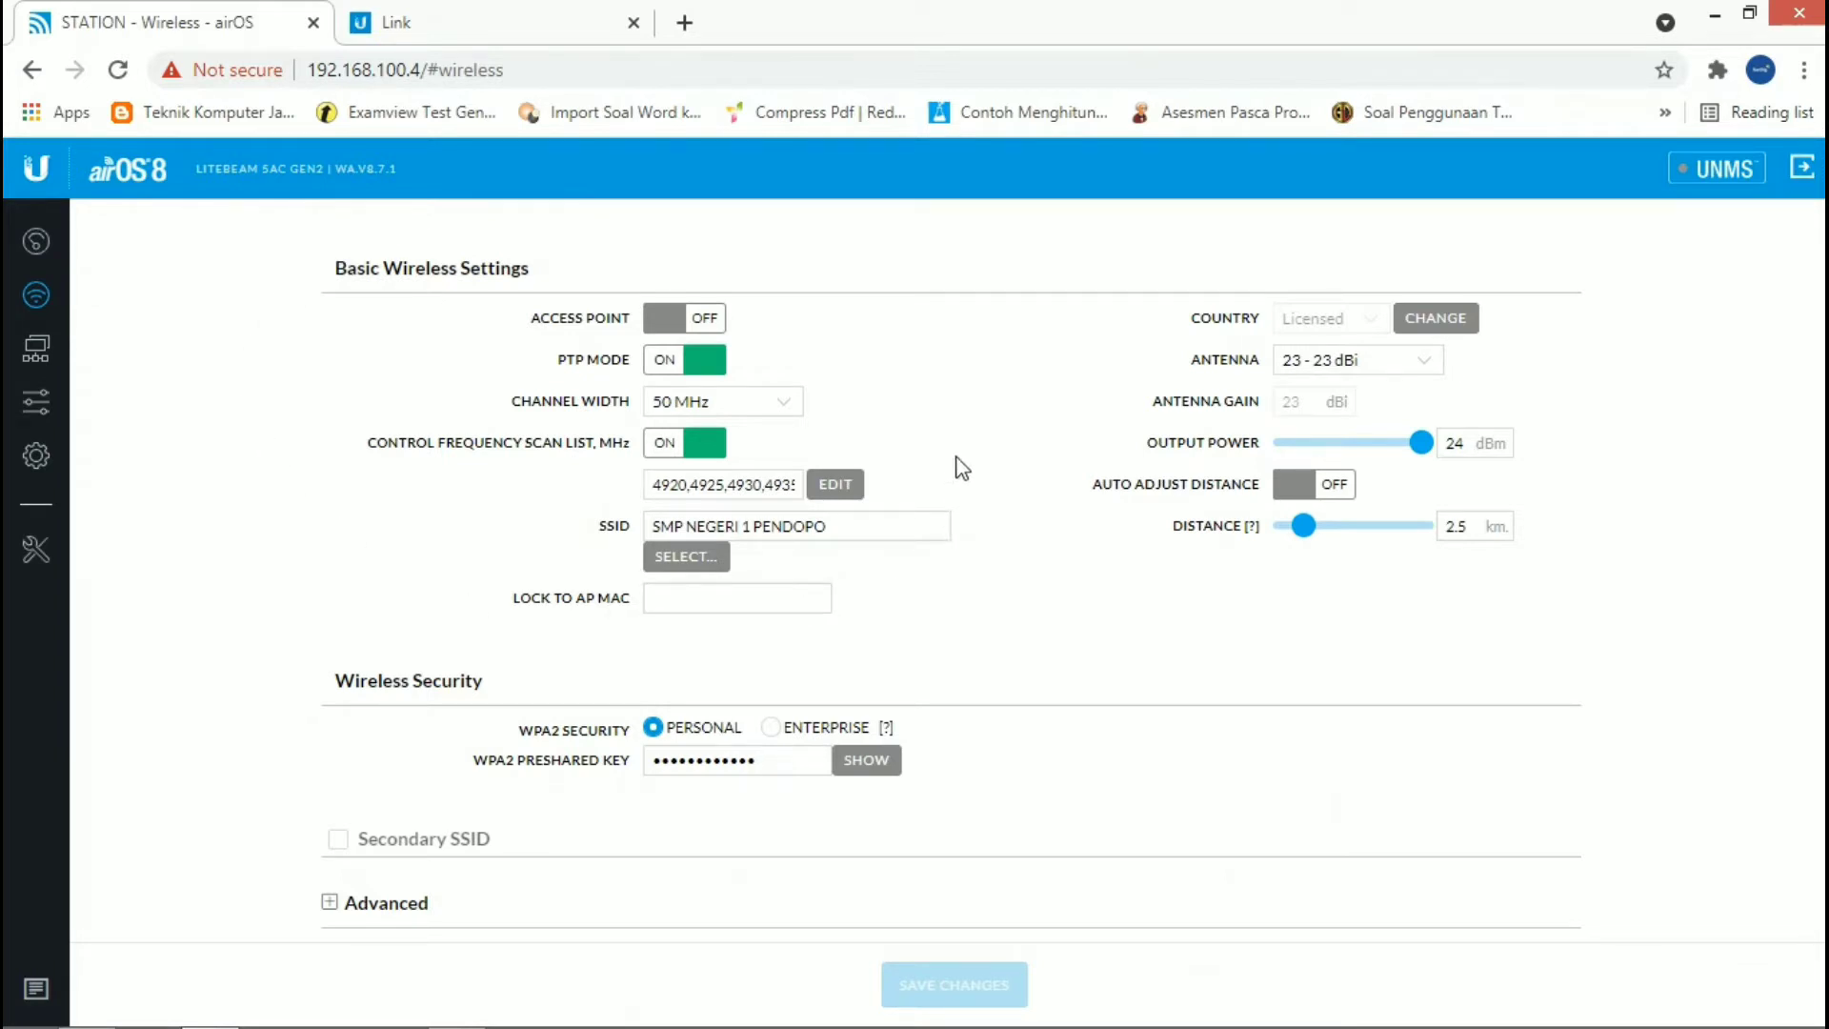
pyautogui.click(694, 366)
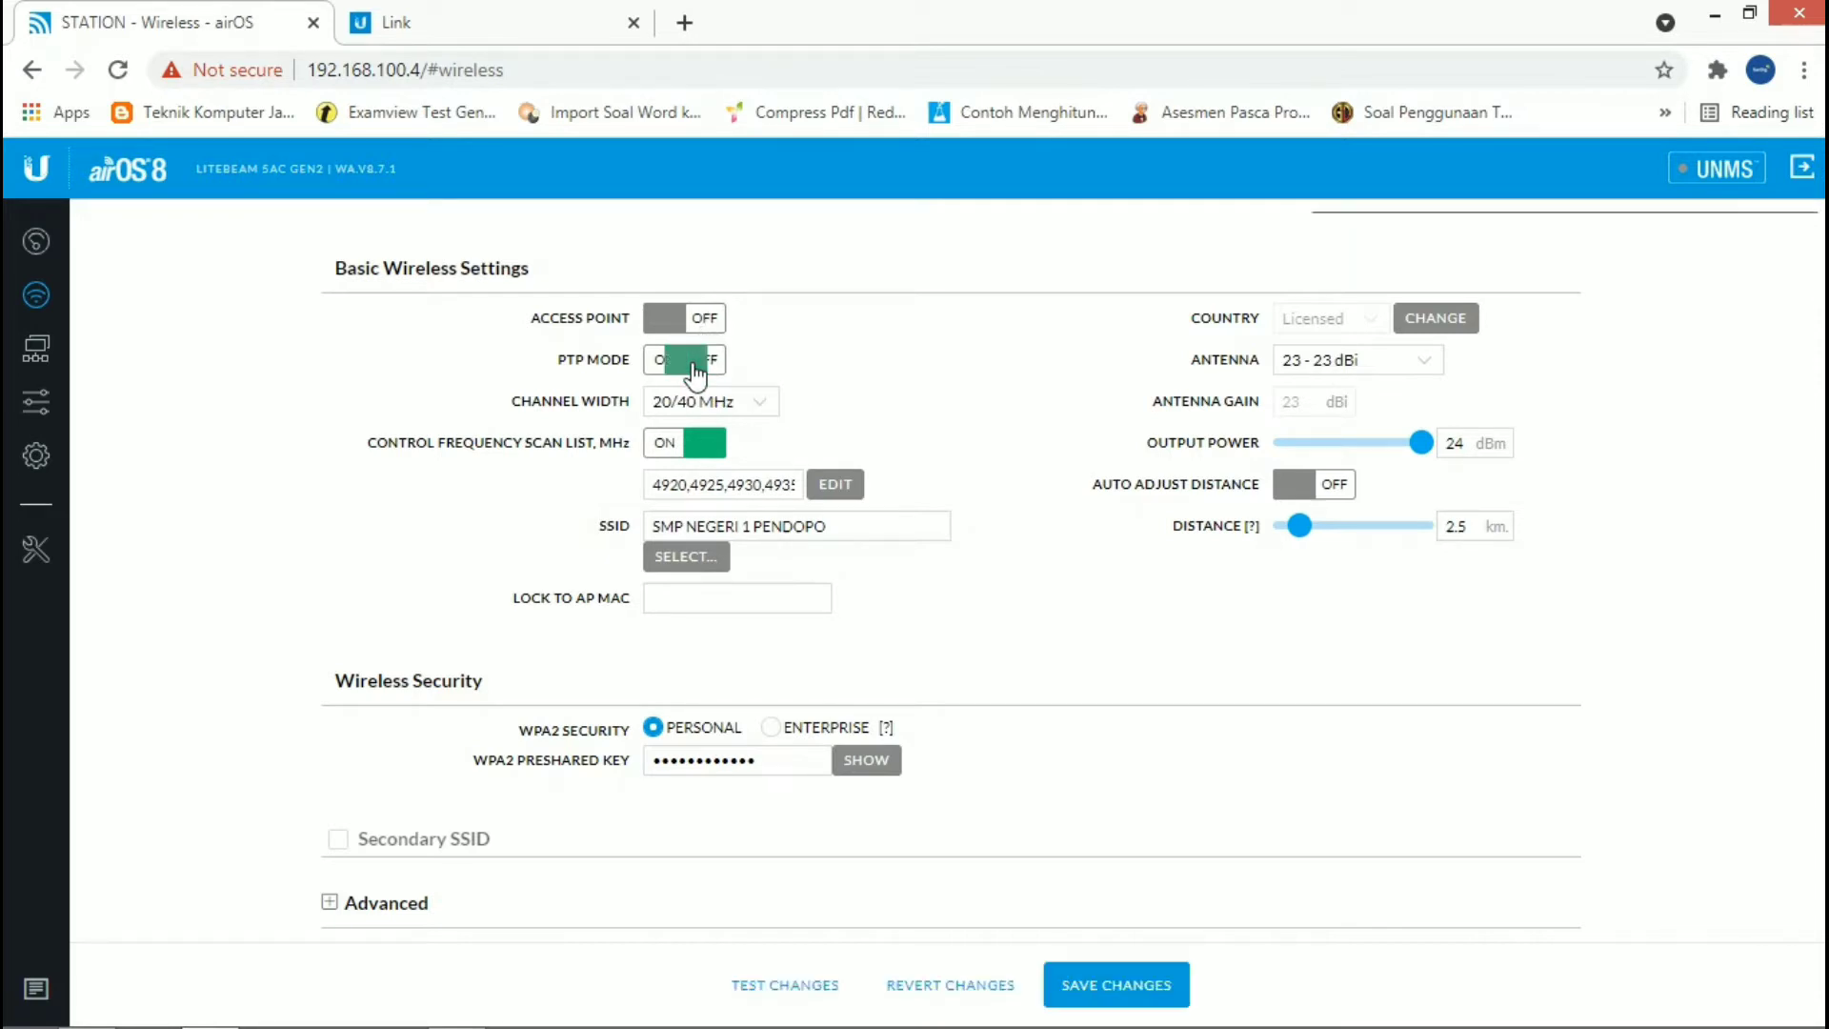
pyautogui.click(731, 407)
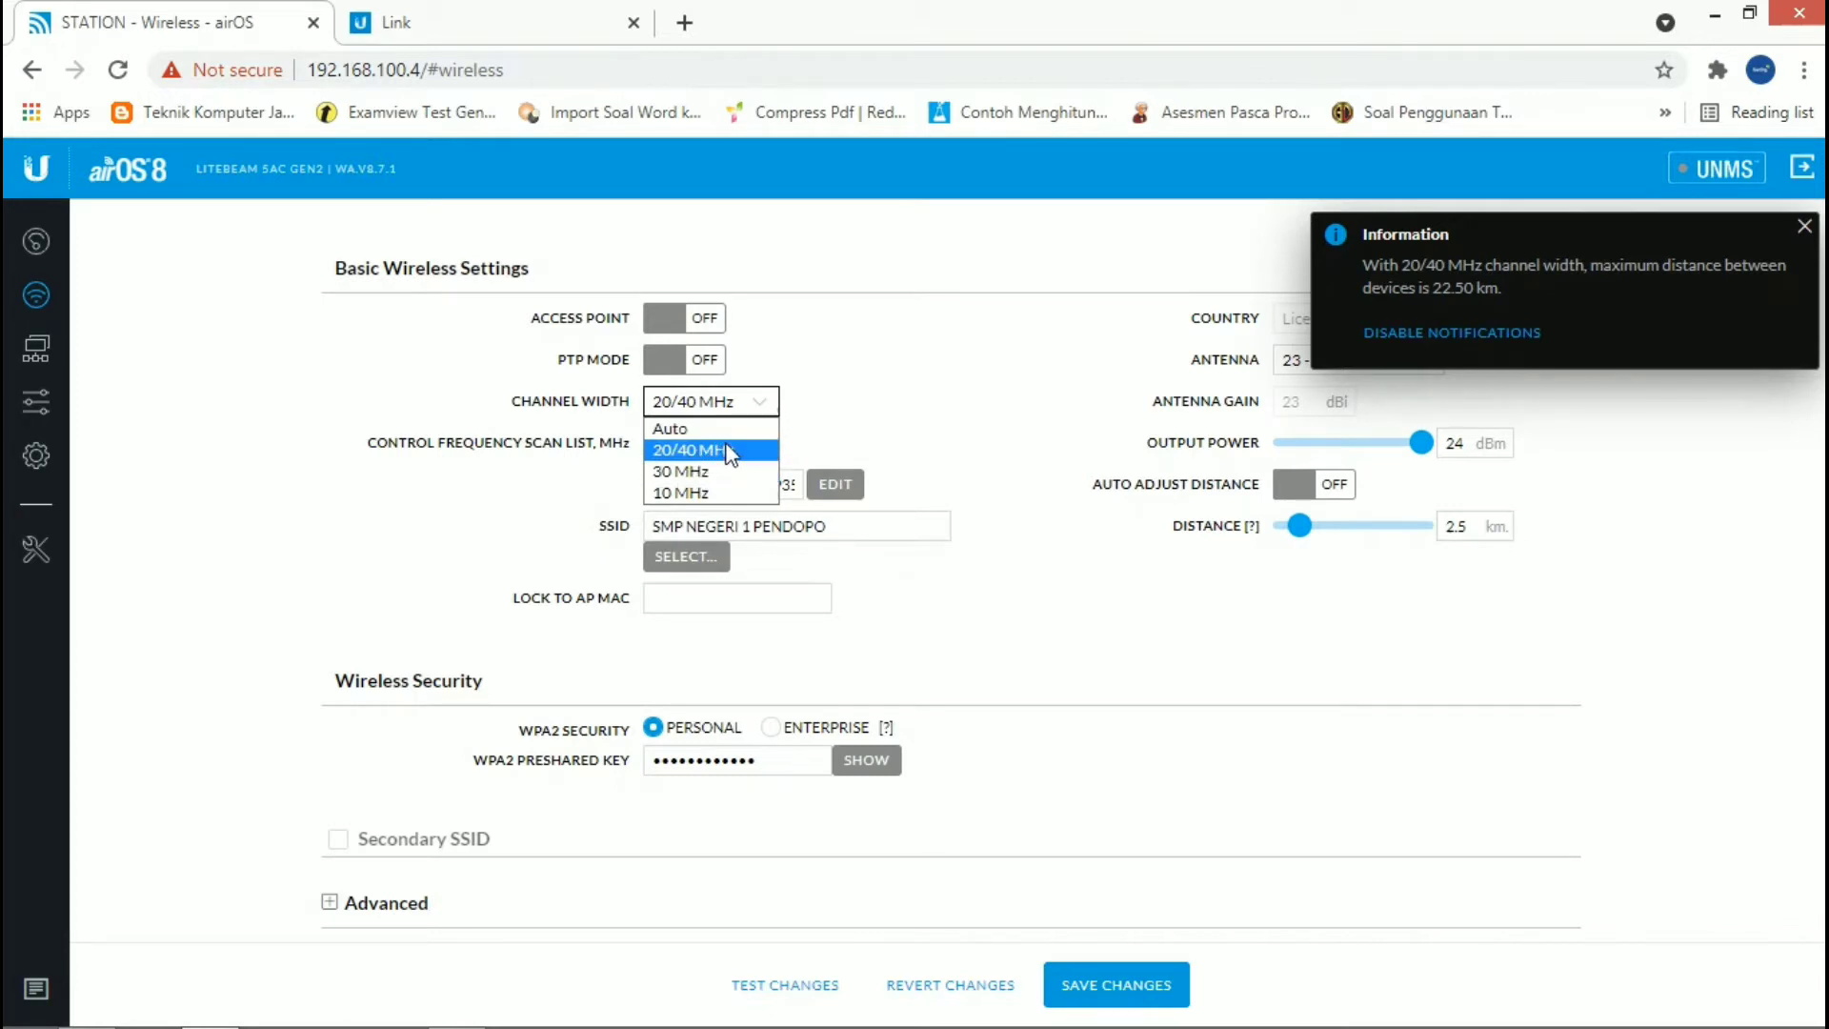
pyautogui.click(712, 367)
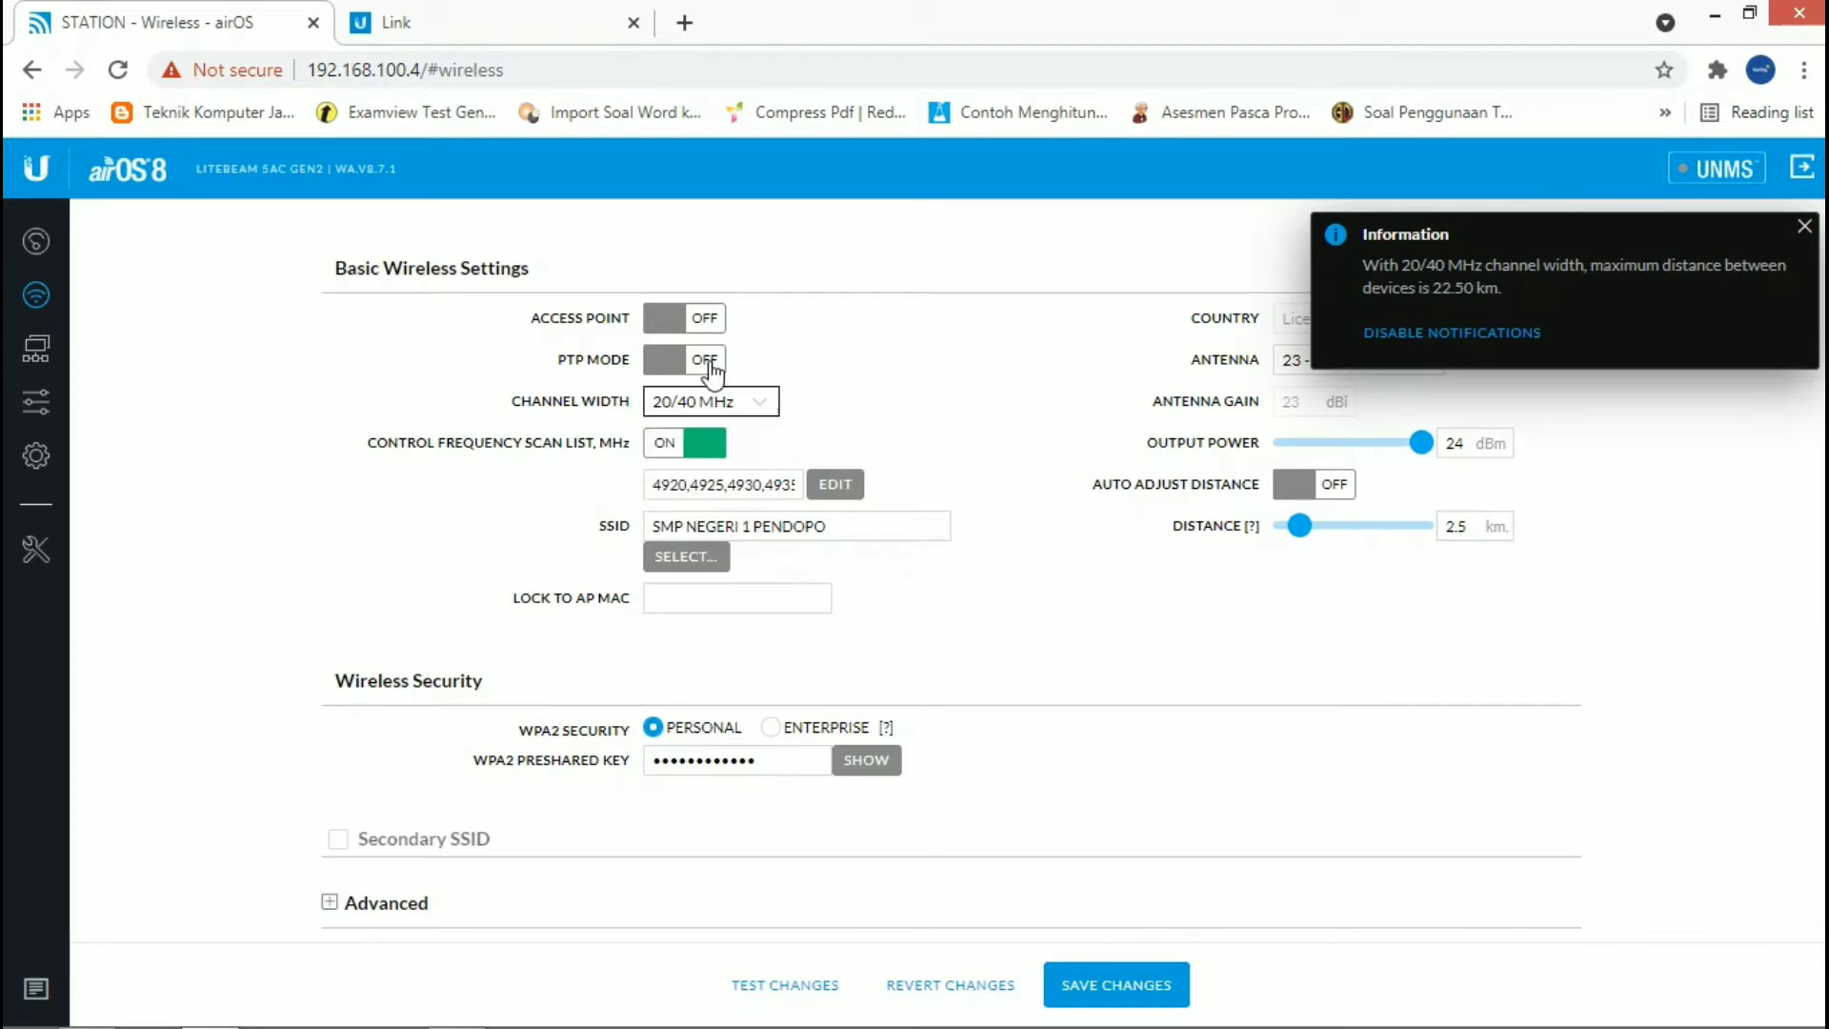
# Step: Switch PTP mode back on and set the channel width to 50 MHz
pyautogui.click(707, 361)
pyautogui.click(709, 408)
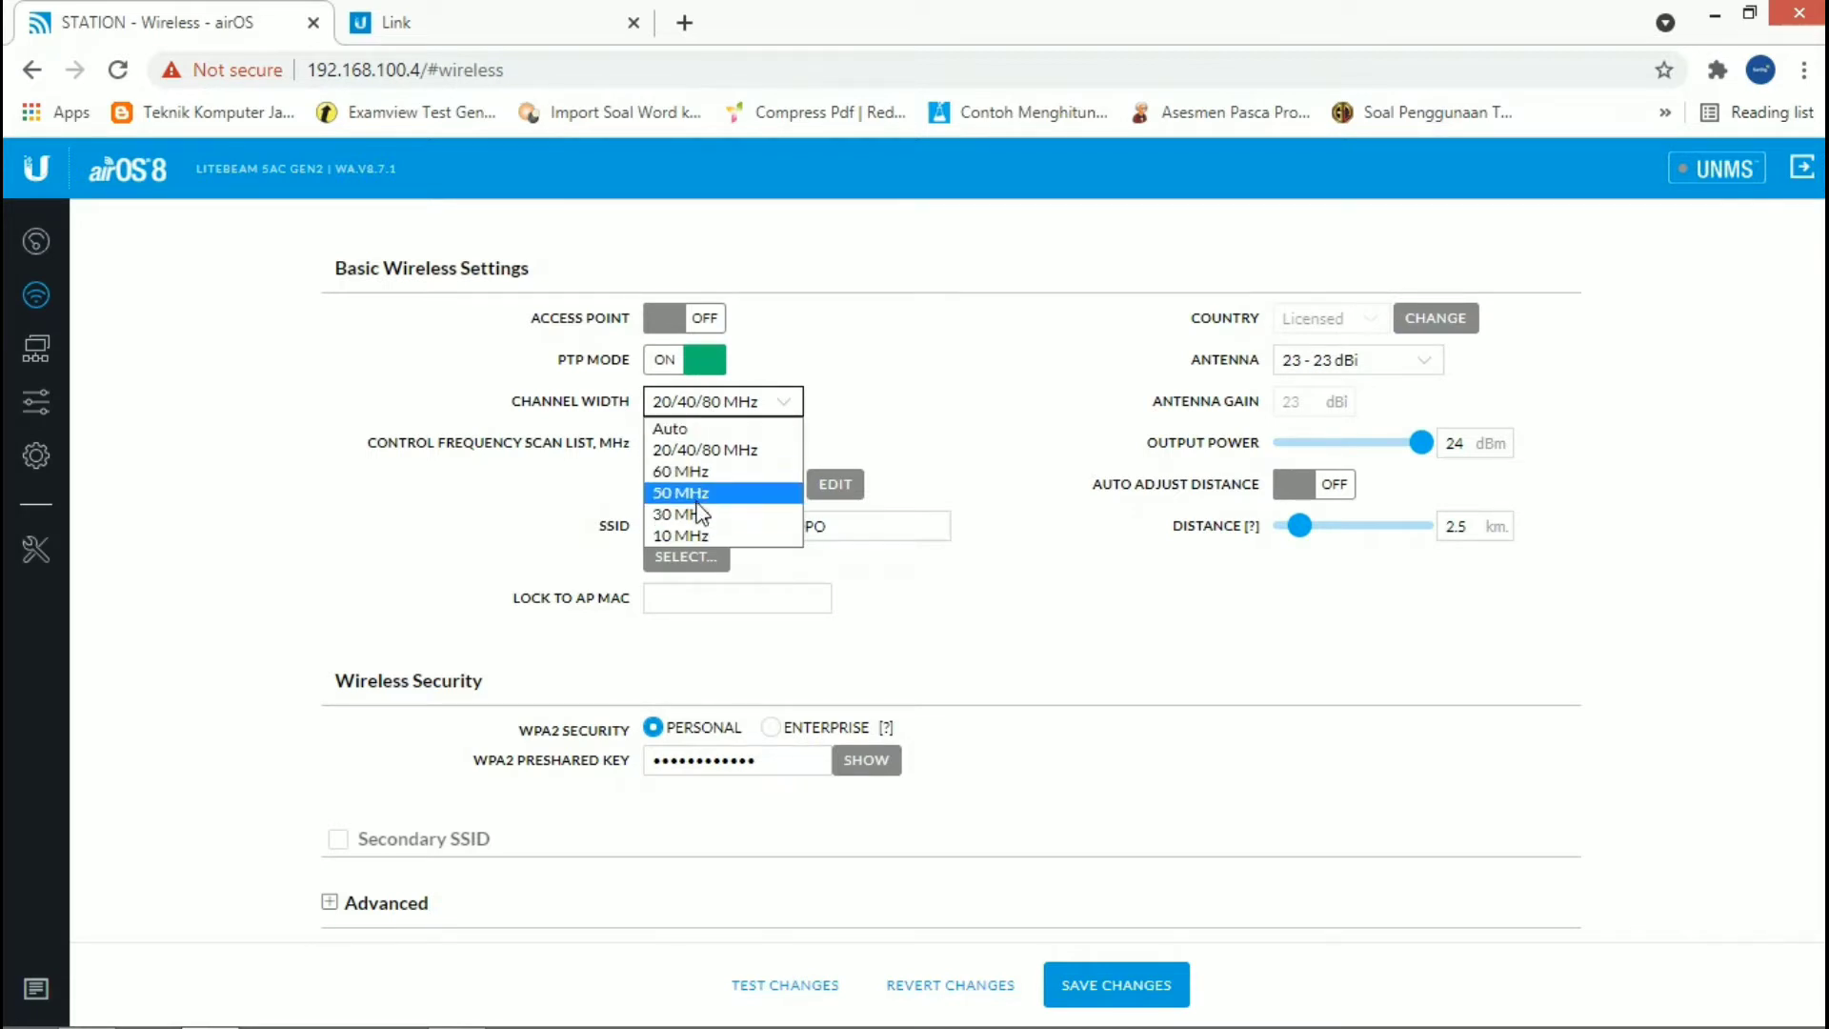
pyautogui.click(888, 371)
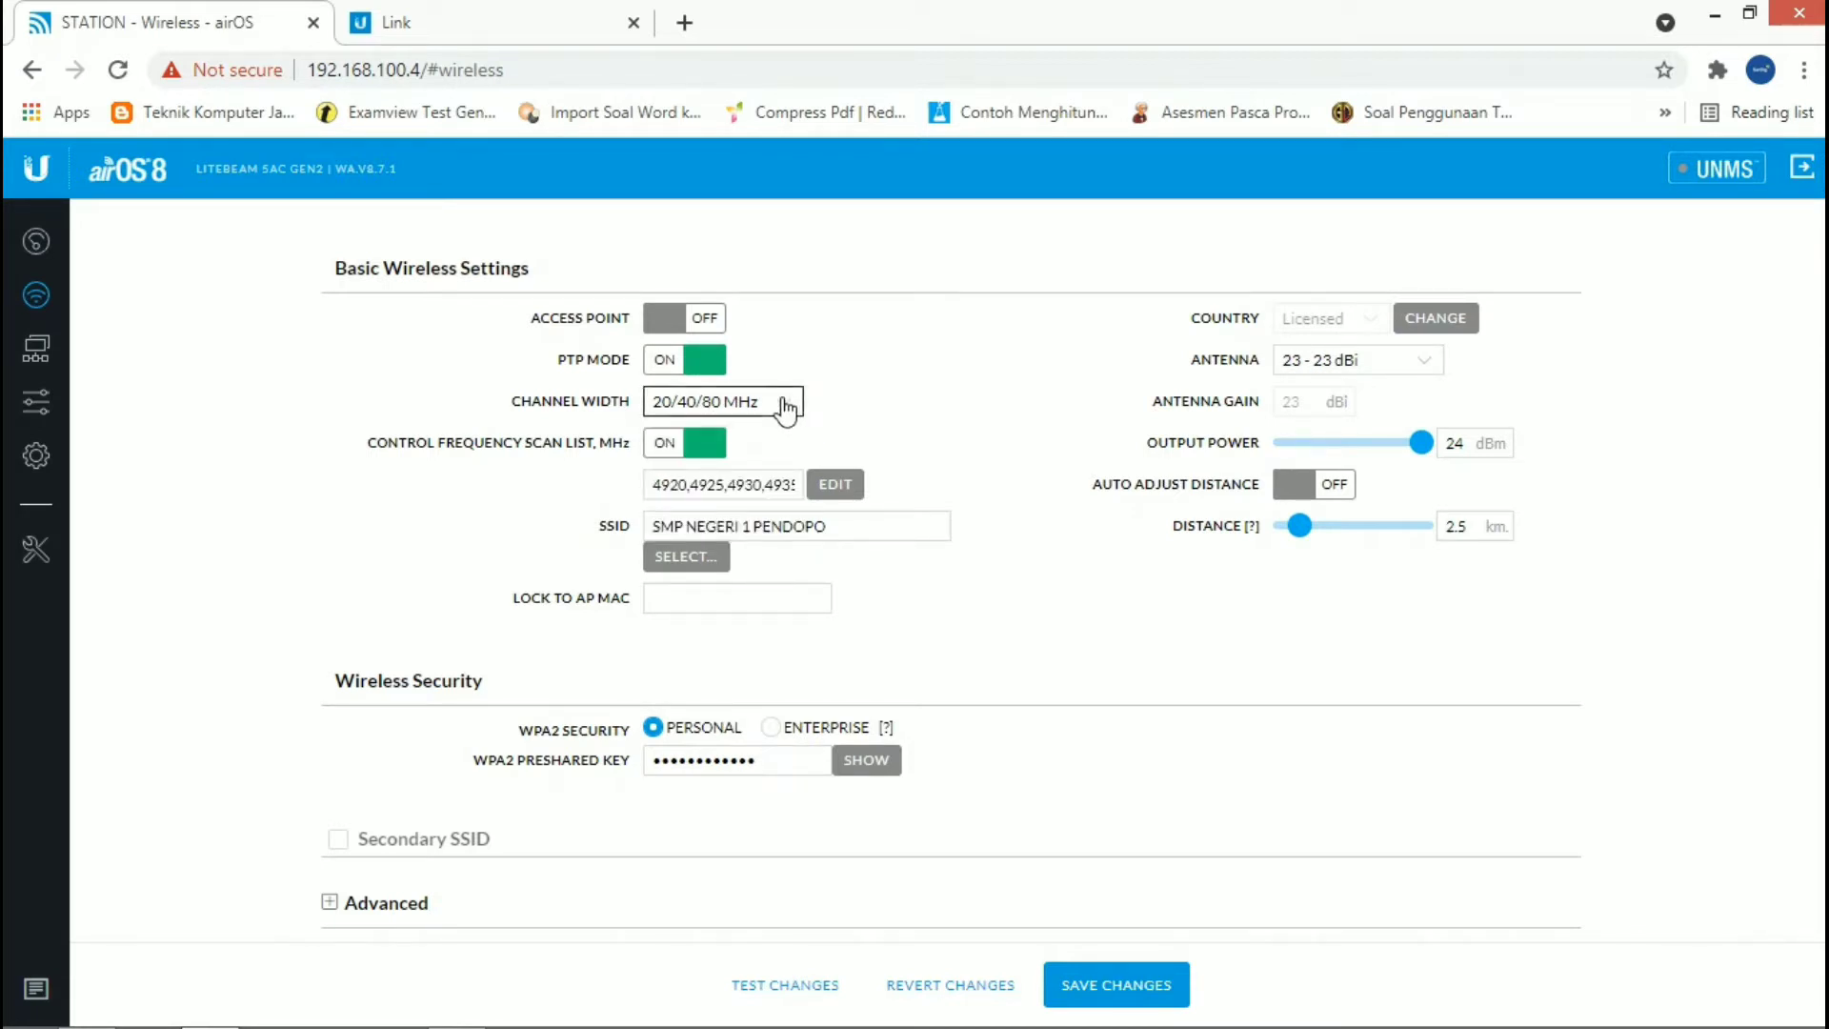
pyautogui.click(790, 400)
pyautogui.click(721, 493)
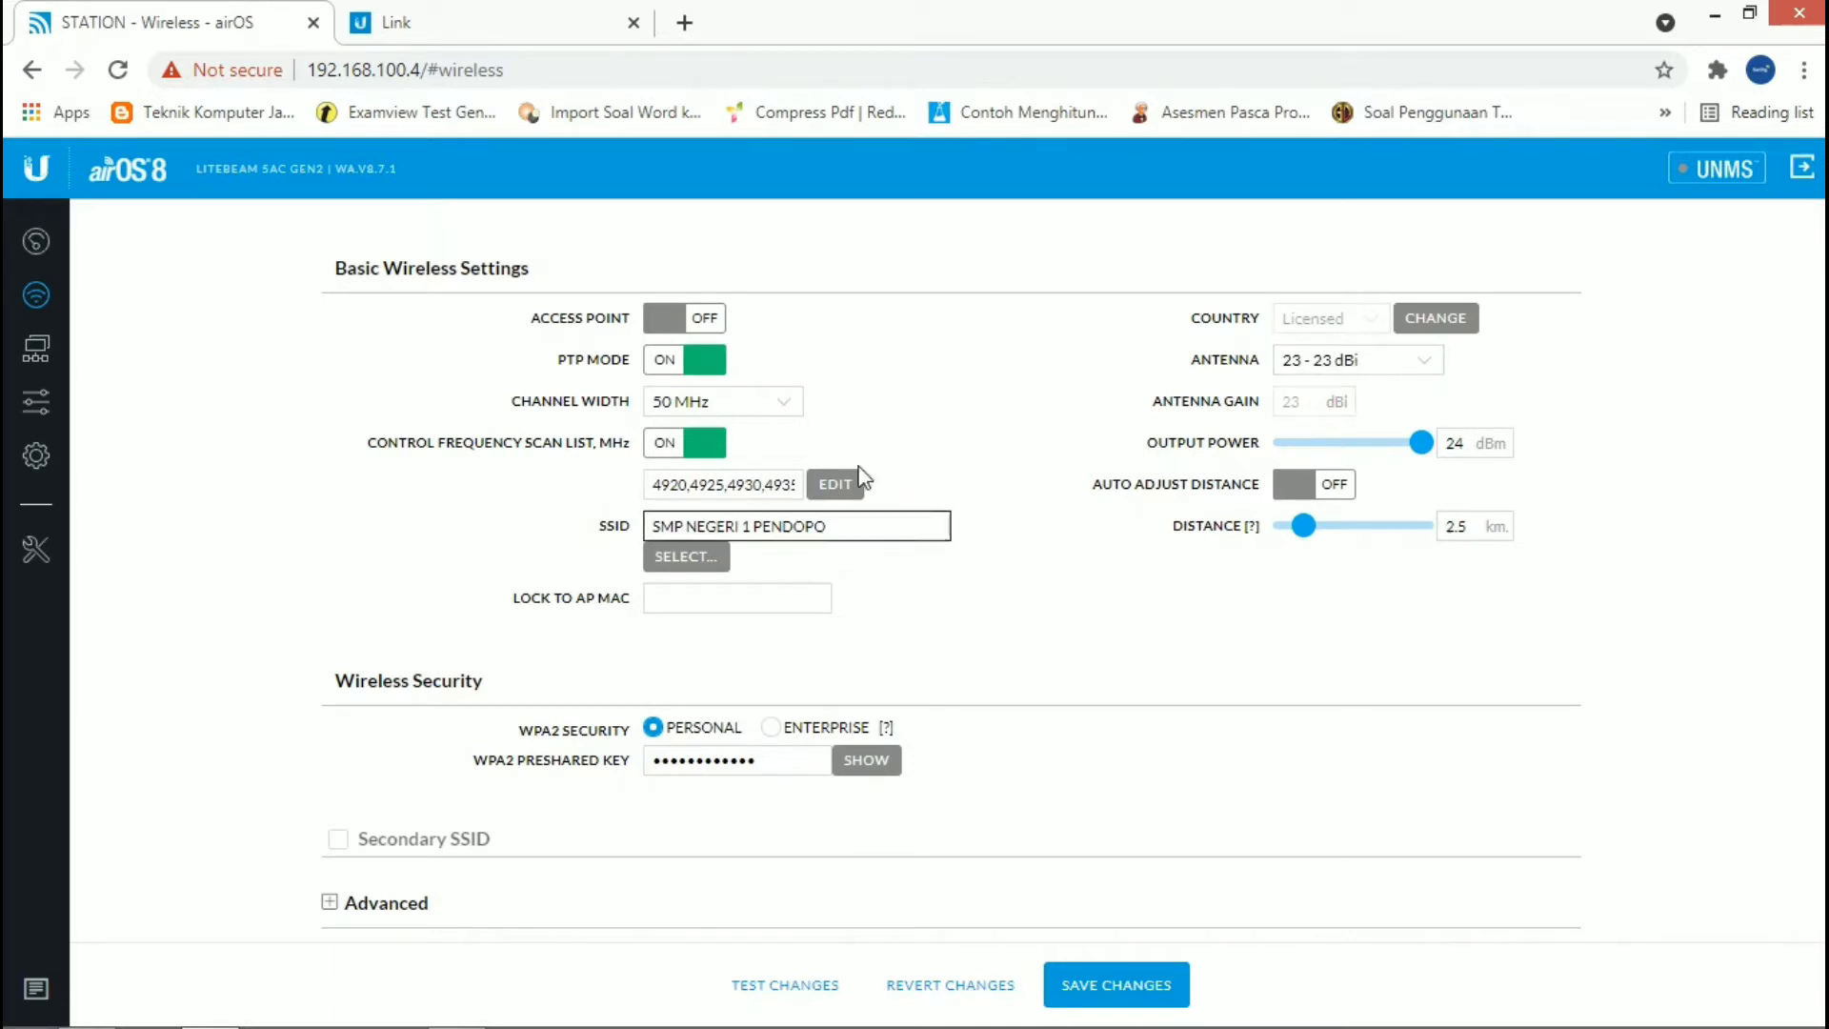
# Step: Toggle the control frequency scan list off and on, and review its selected frequencies before accepting the list
pyautogui.click(693, 448)
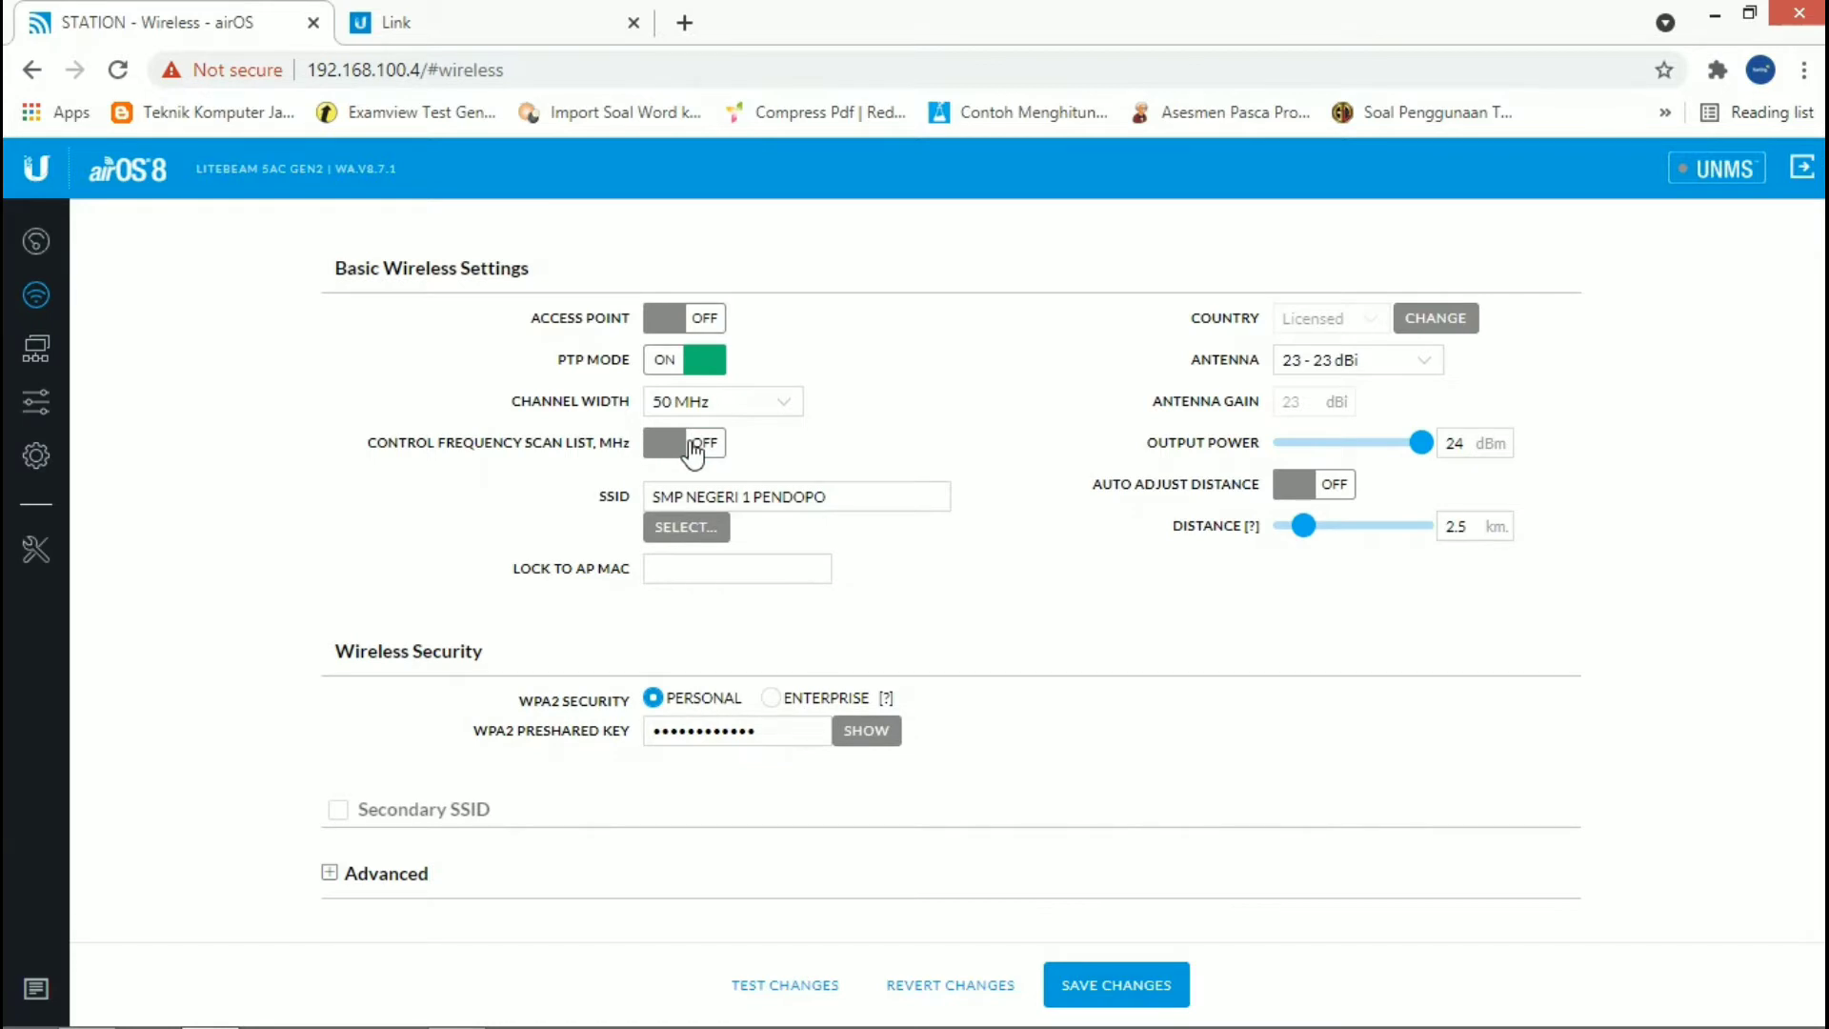
pyautogui.click(693, 447)
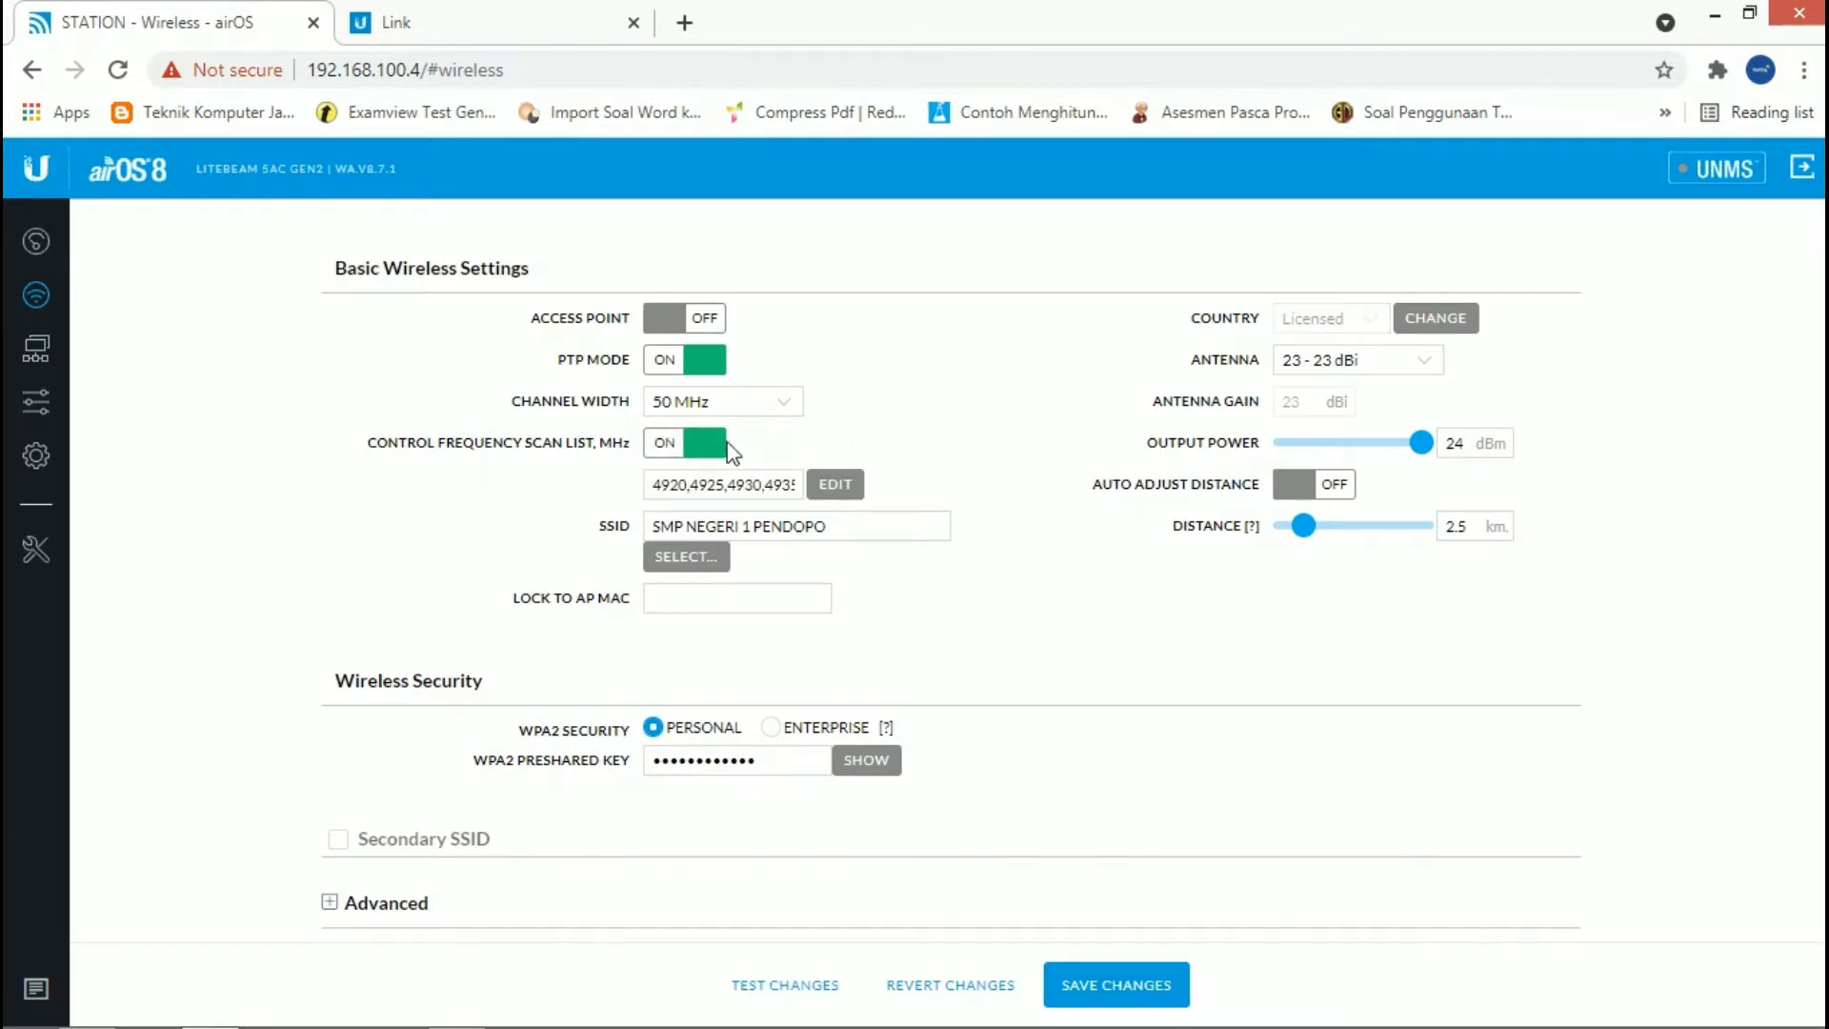
pyautogui.click(837, 490)
pyautogui.click(835, 490)
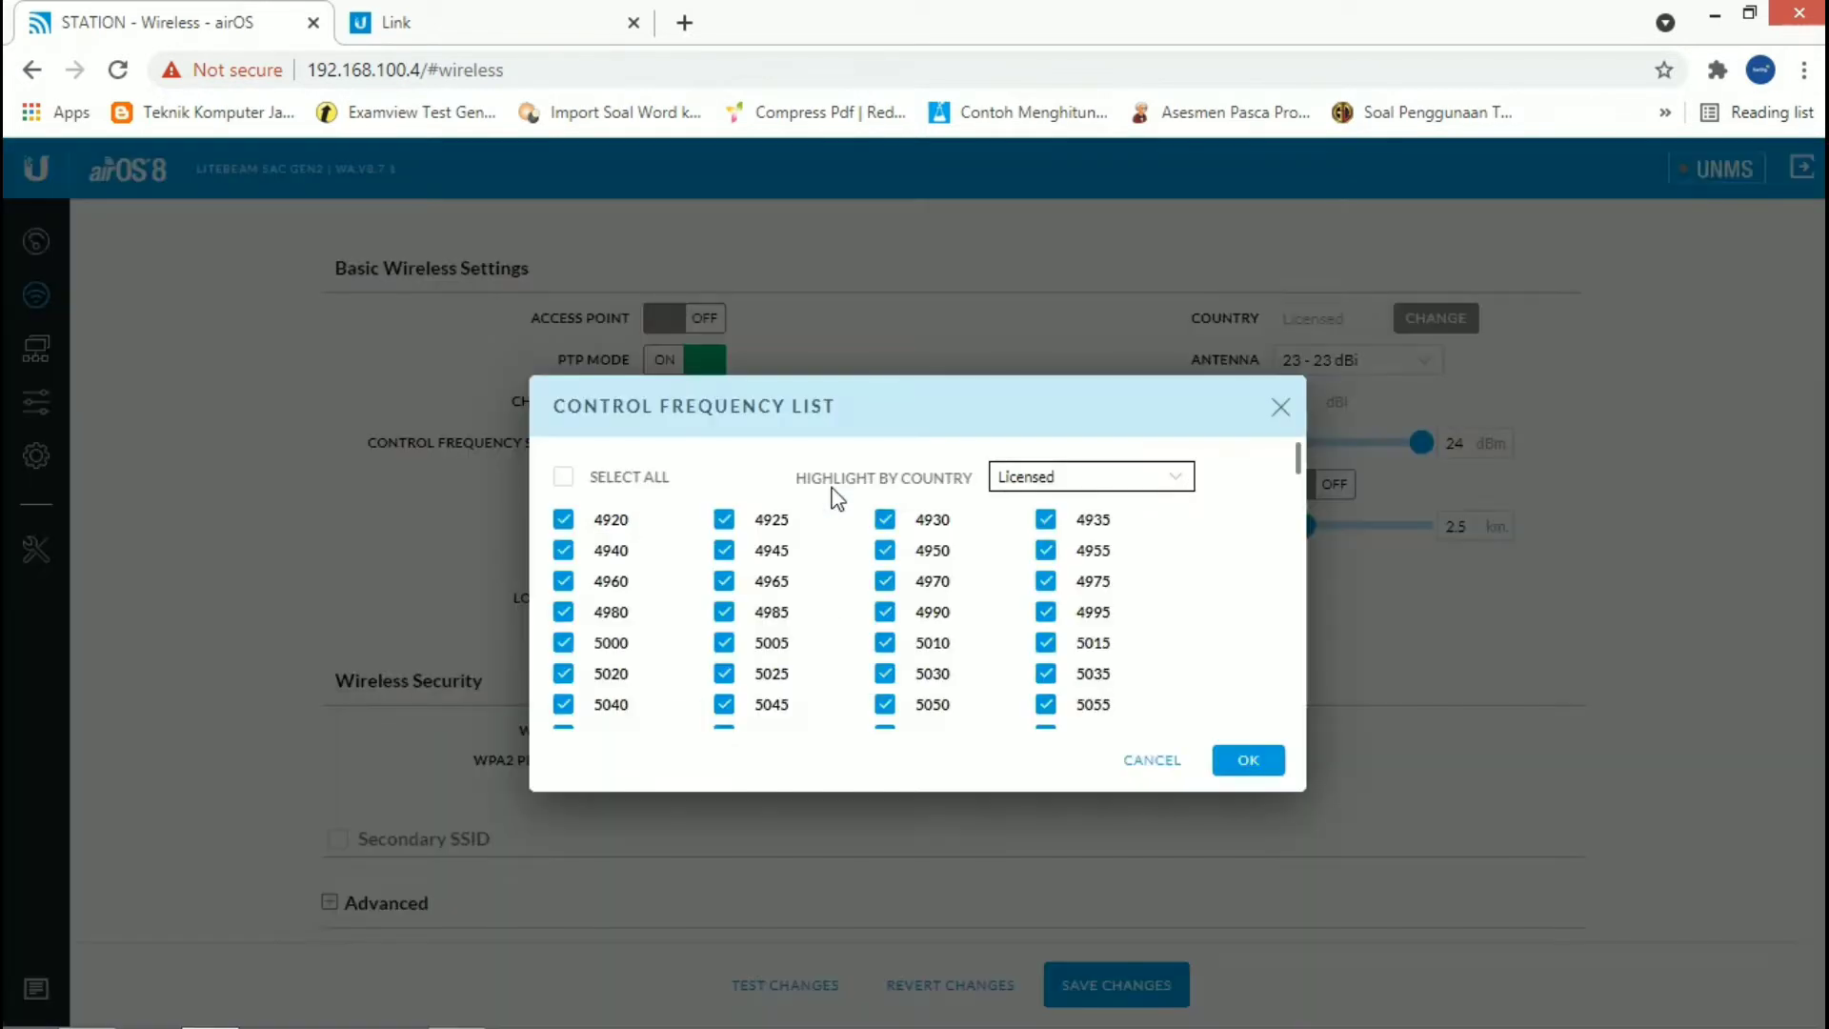
pyautogui.scroll(-8, 849, 562)
pyautogui.scroll(-5, 845, 556)
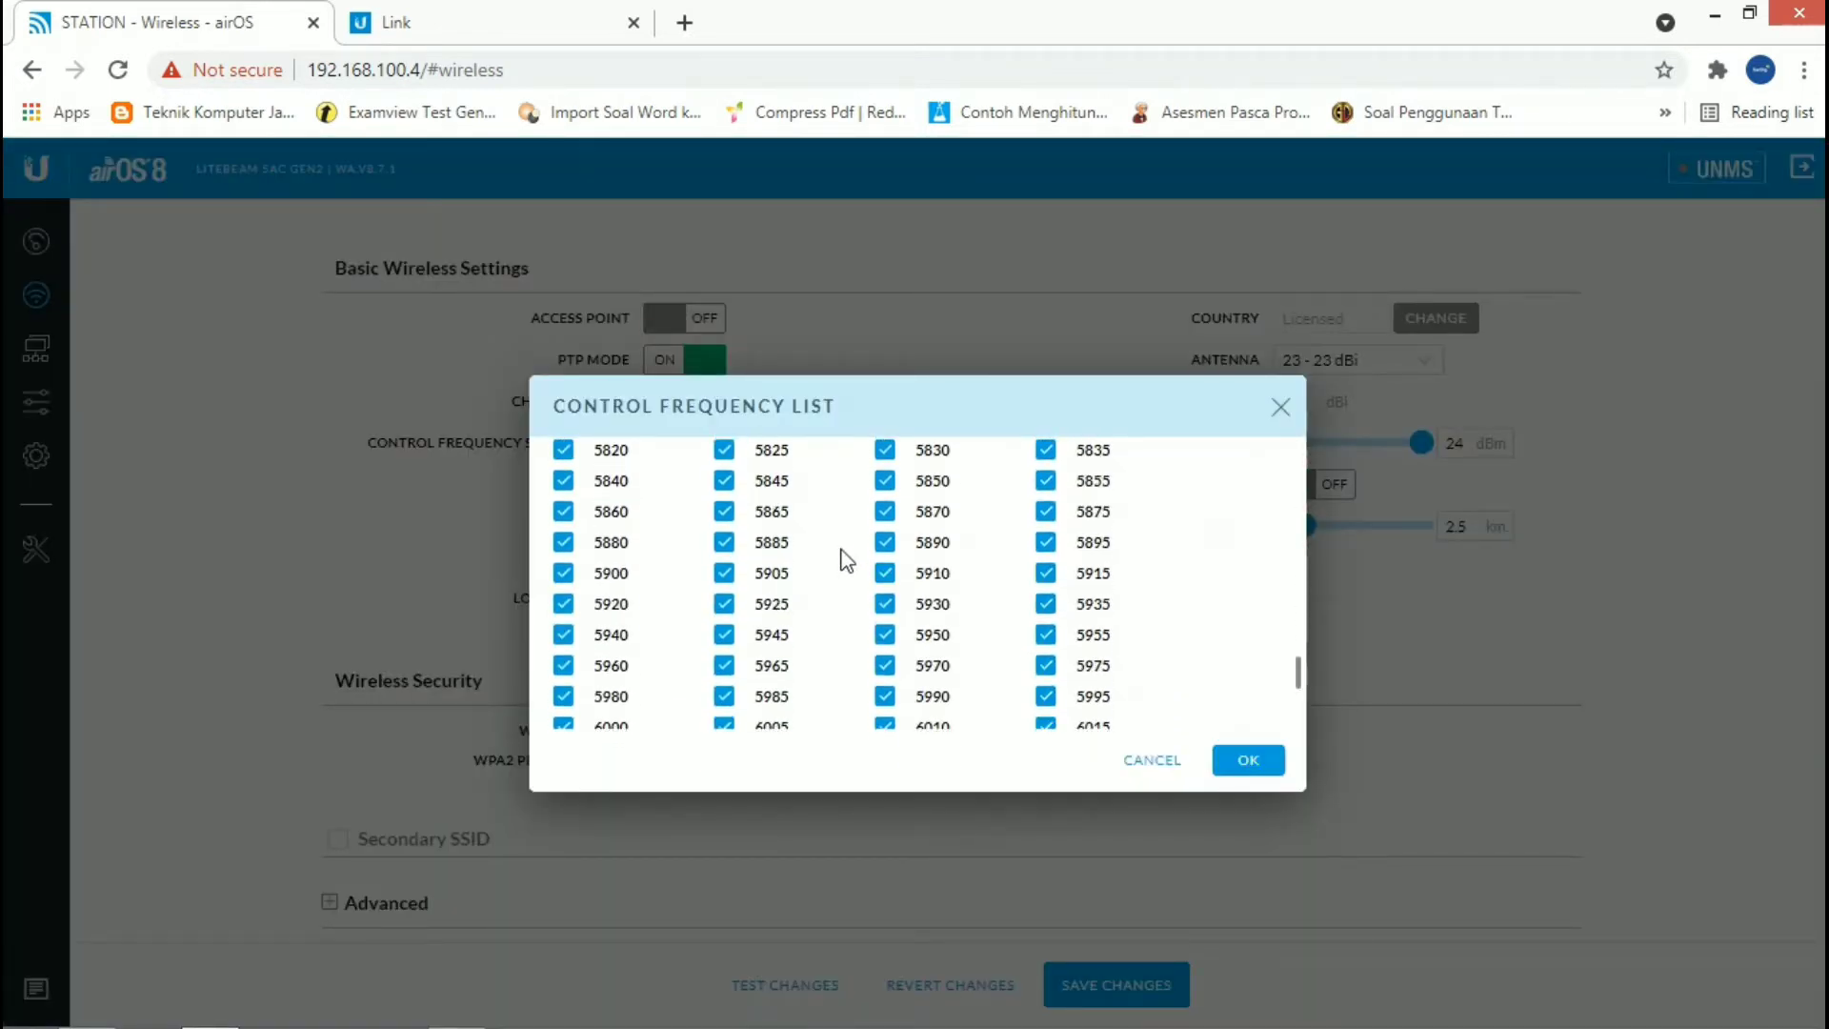
pyautogui.scroll(15, 845, 557)
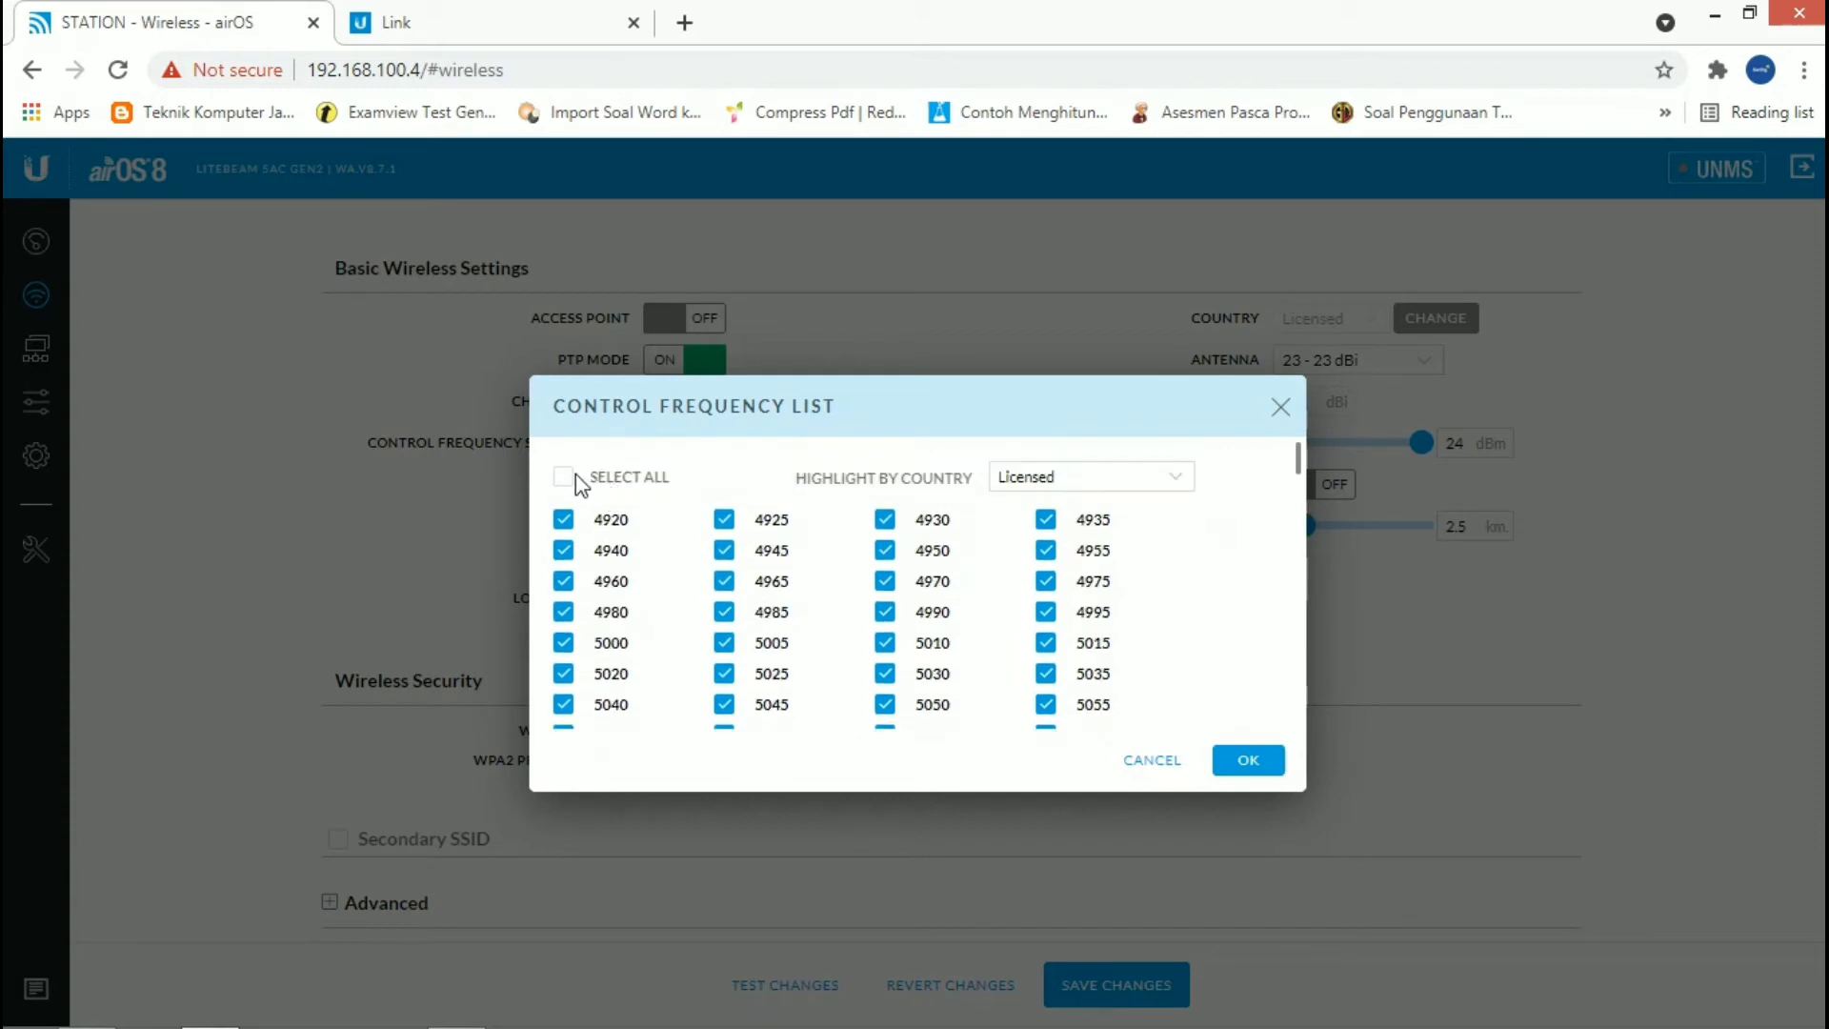
pyautogui.scroll(-4, 794, 540)
pyautogui.scroll(-5, 800, 541)
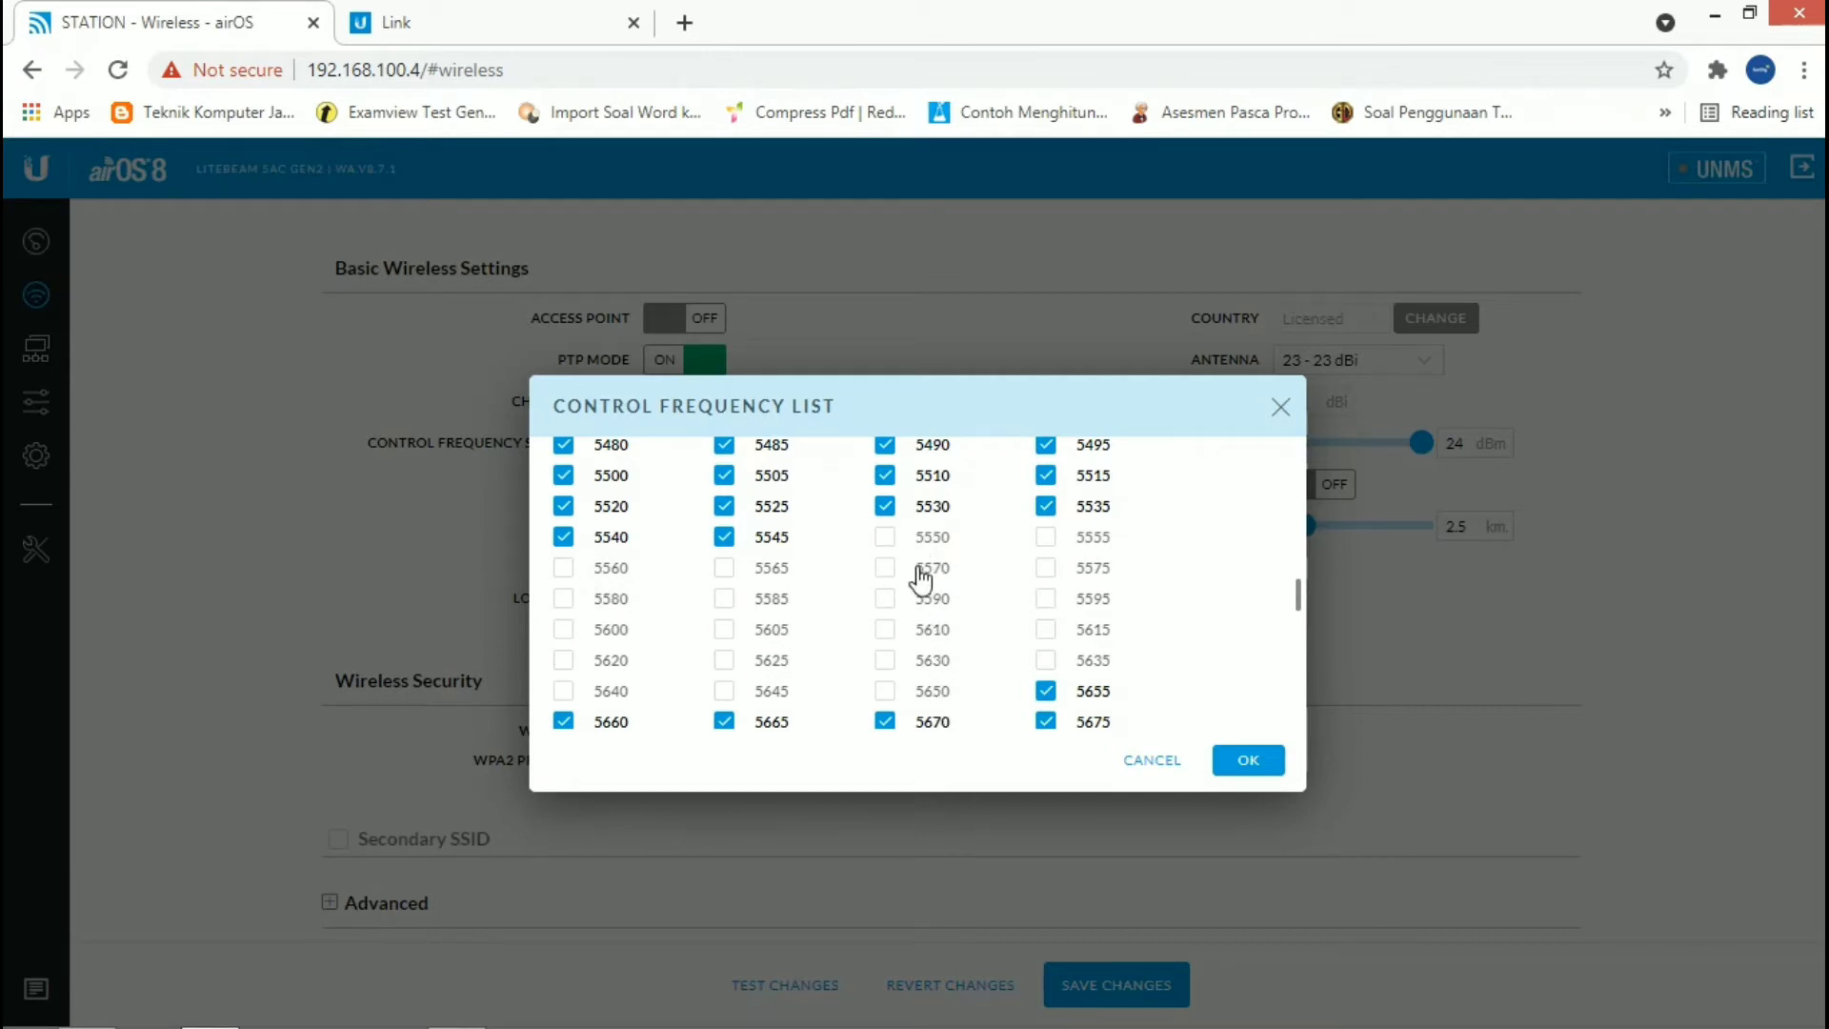
pyautogui.click(1249, 762)
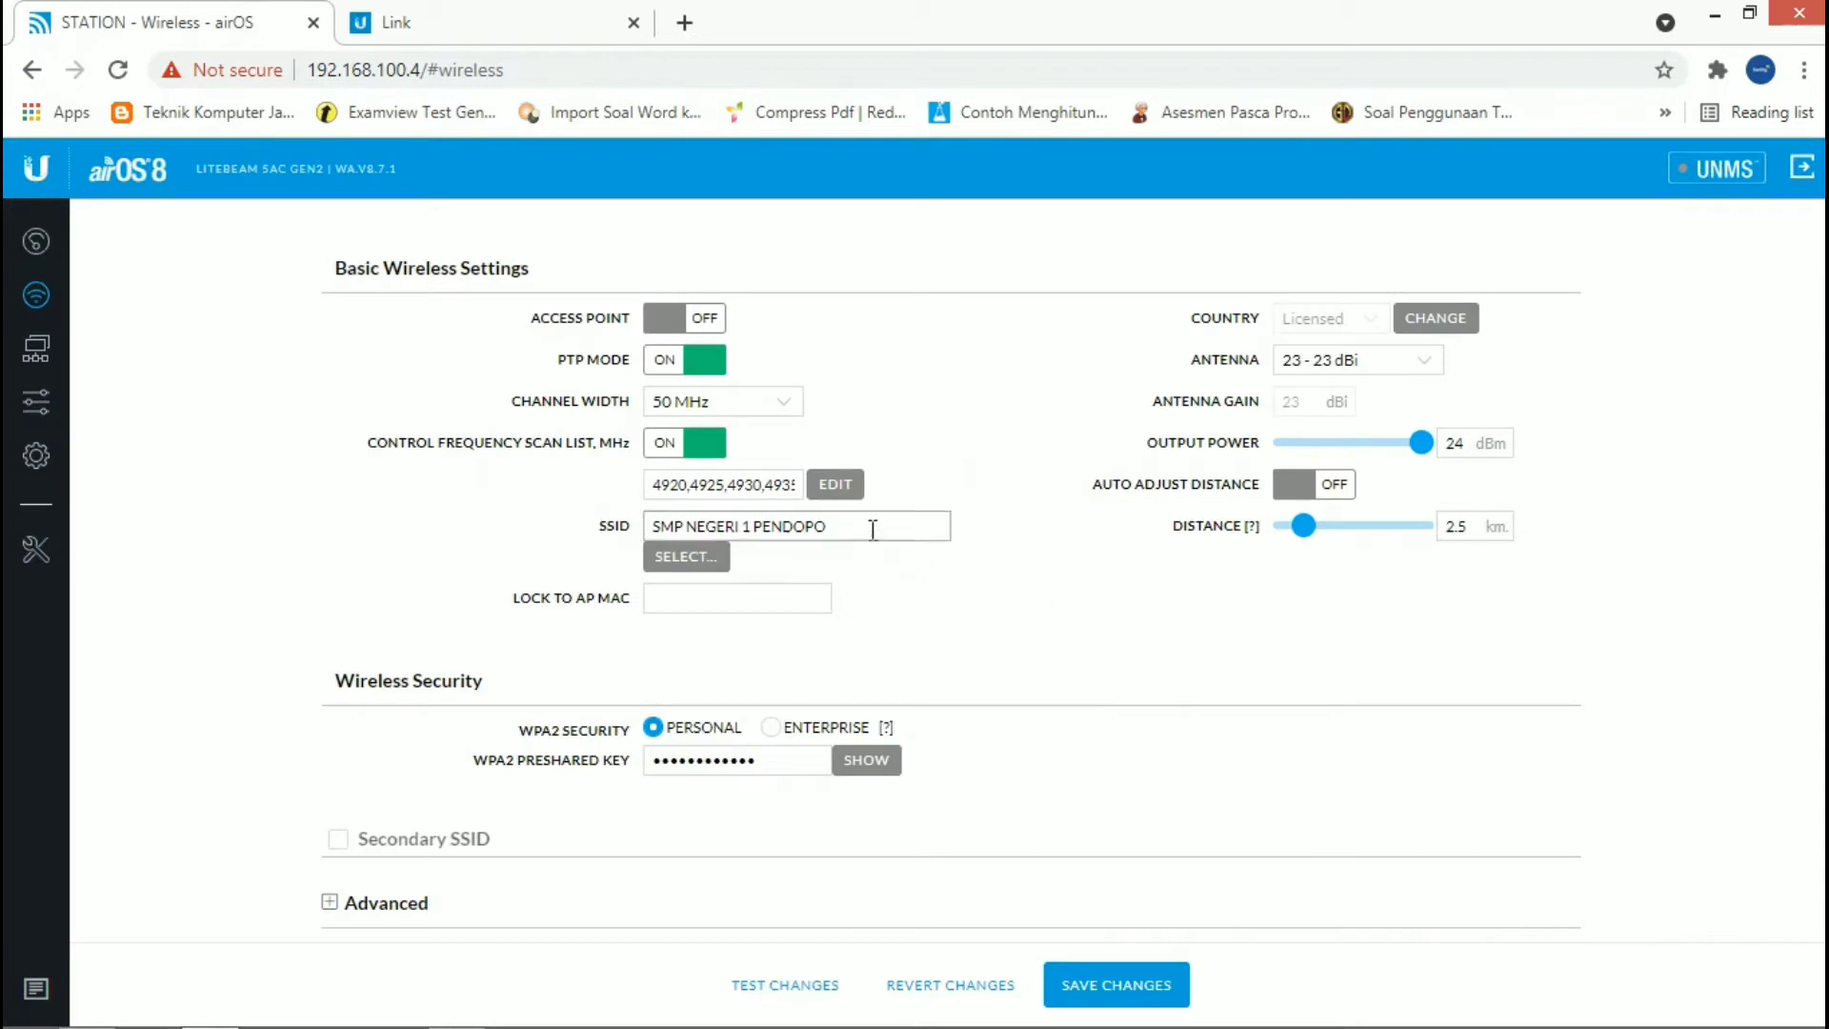
# Step: Run a site survey for the SSID, mark the SMP NEGERI 1 PENDOPO access point, and close the survey without applying it
pyautogui.click(872, 529)
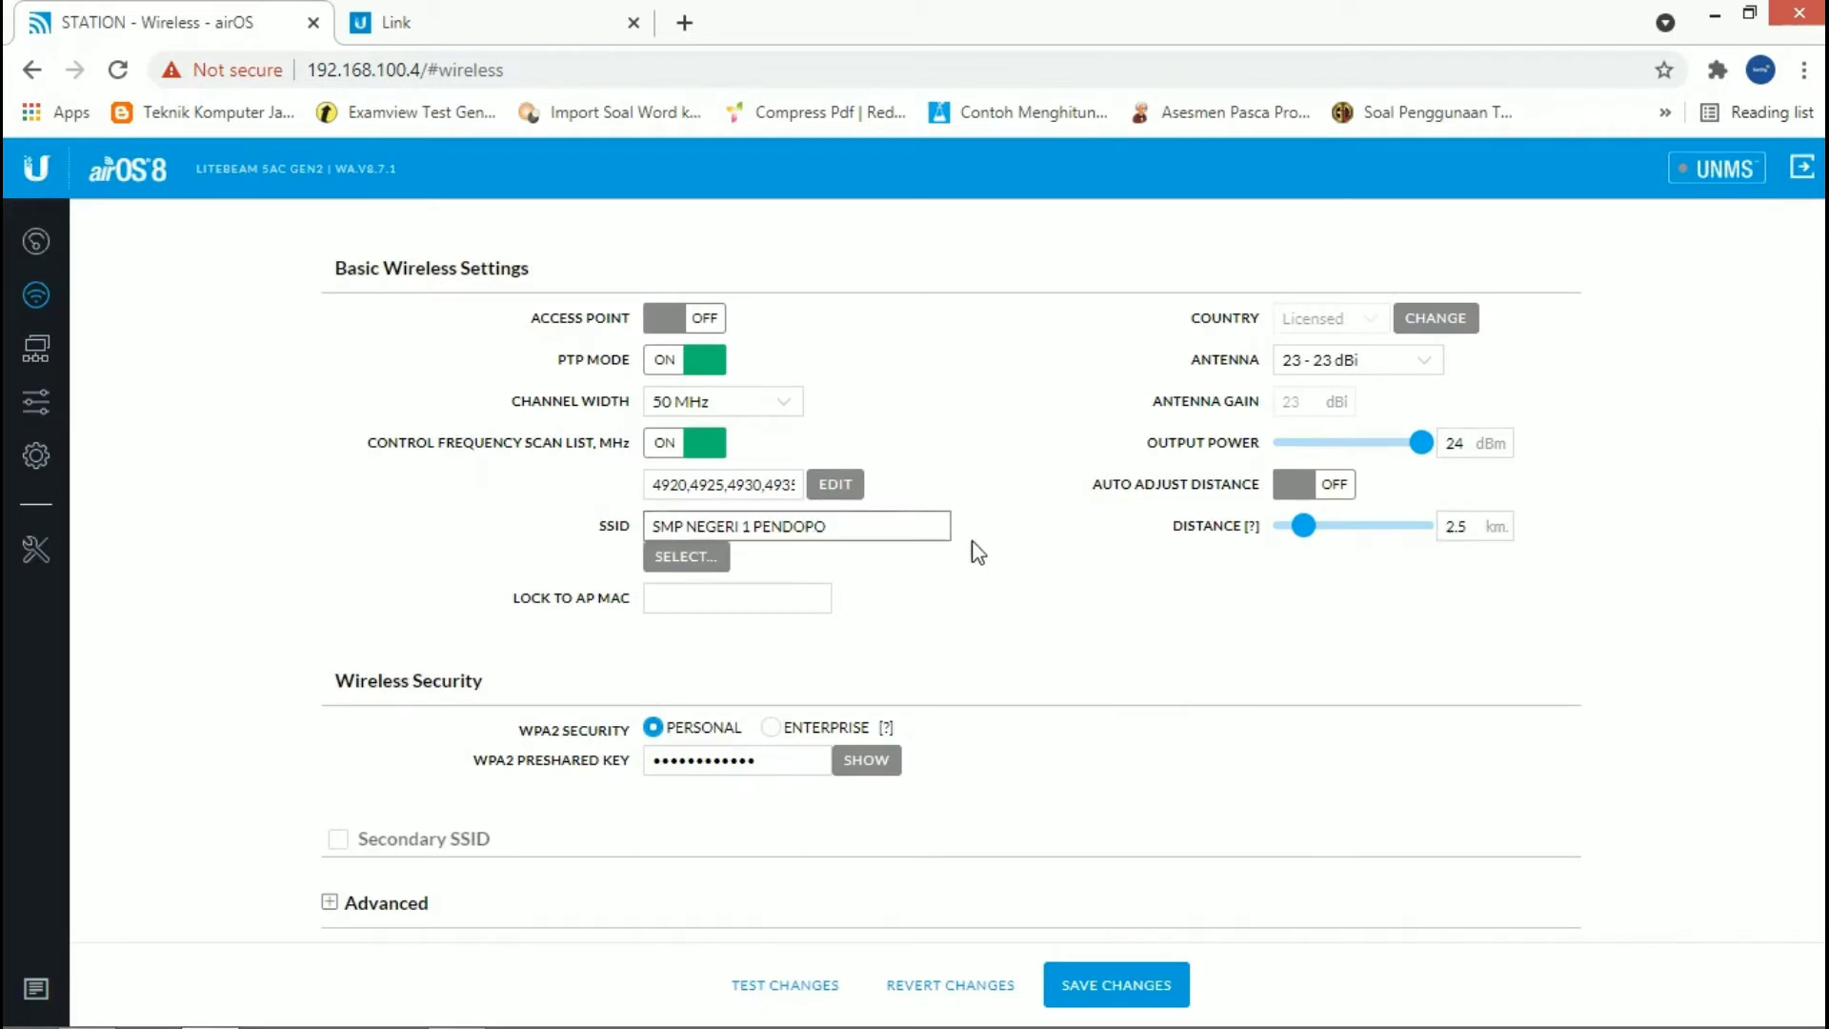
pyautogui.click(714, 562)
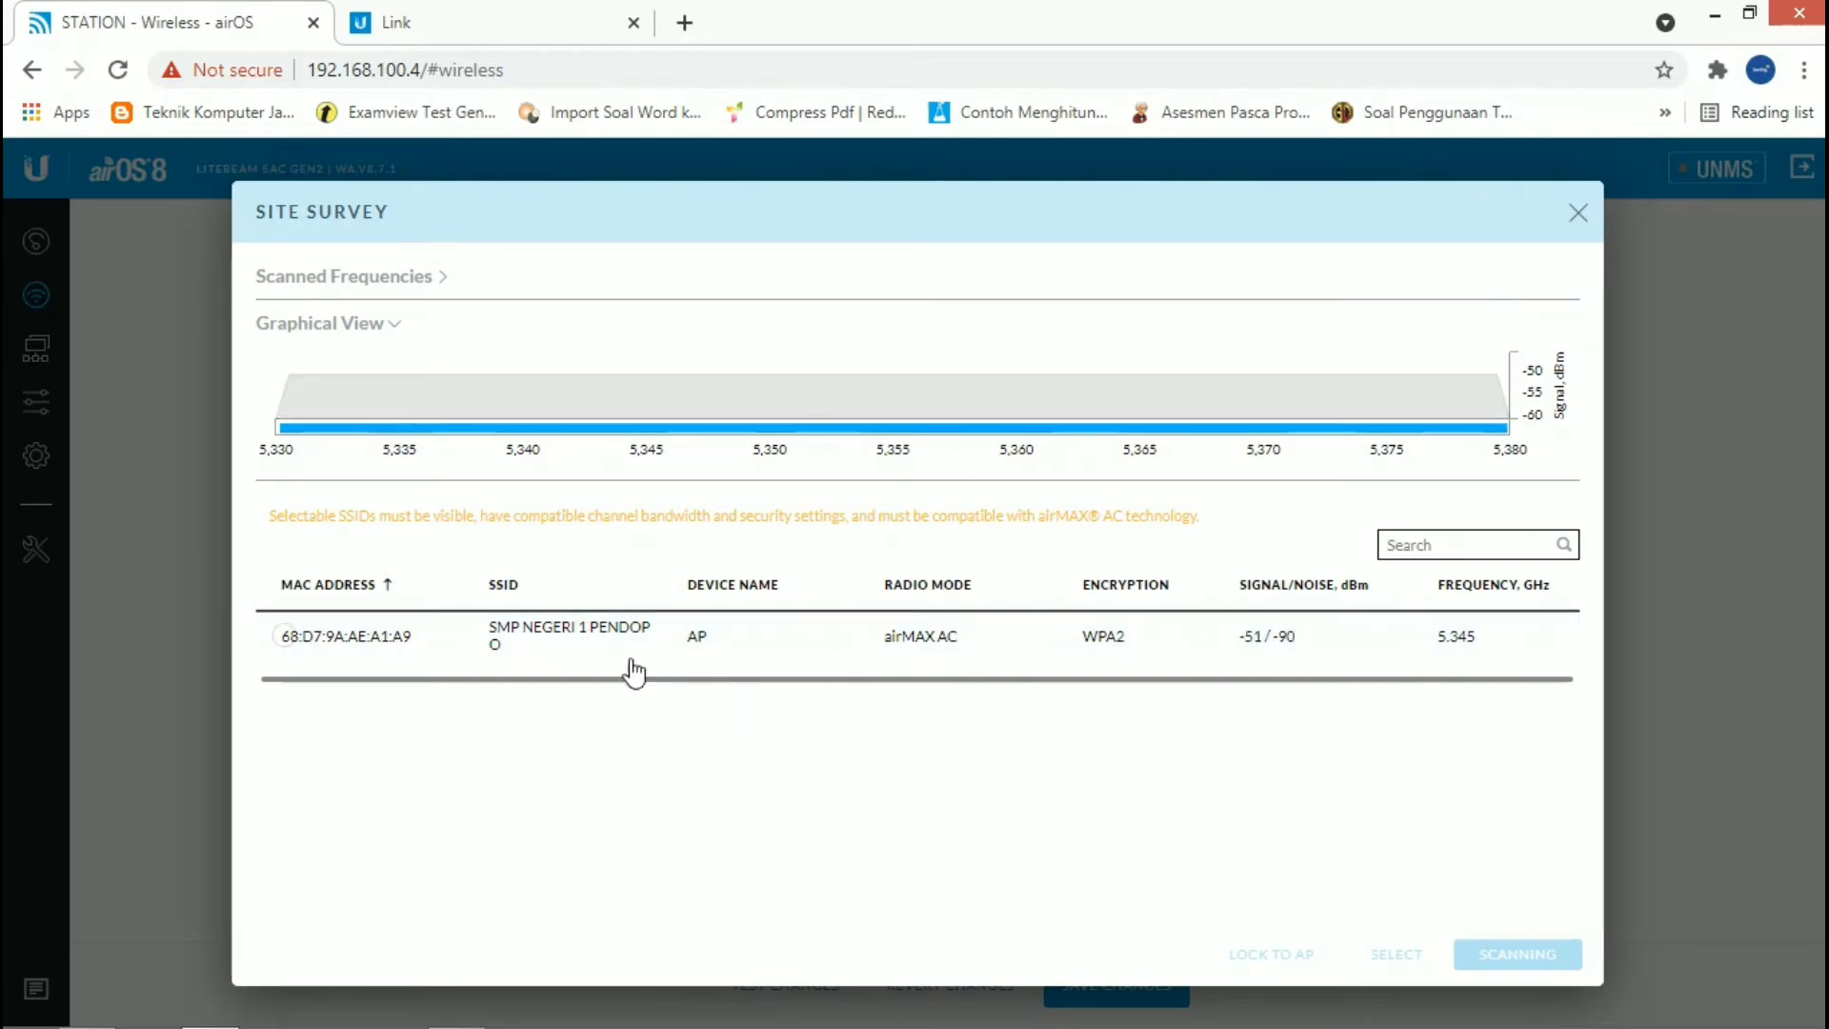
pyautogui.click(283, 636)
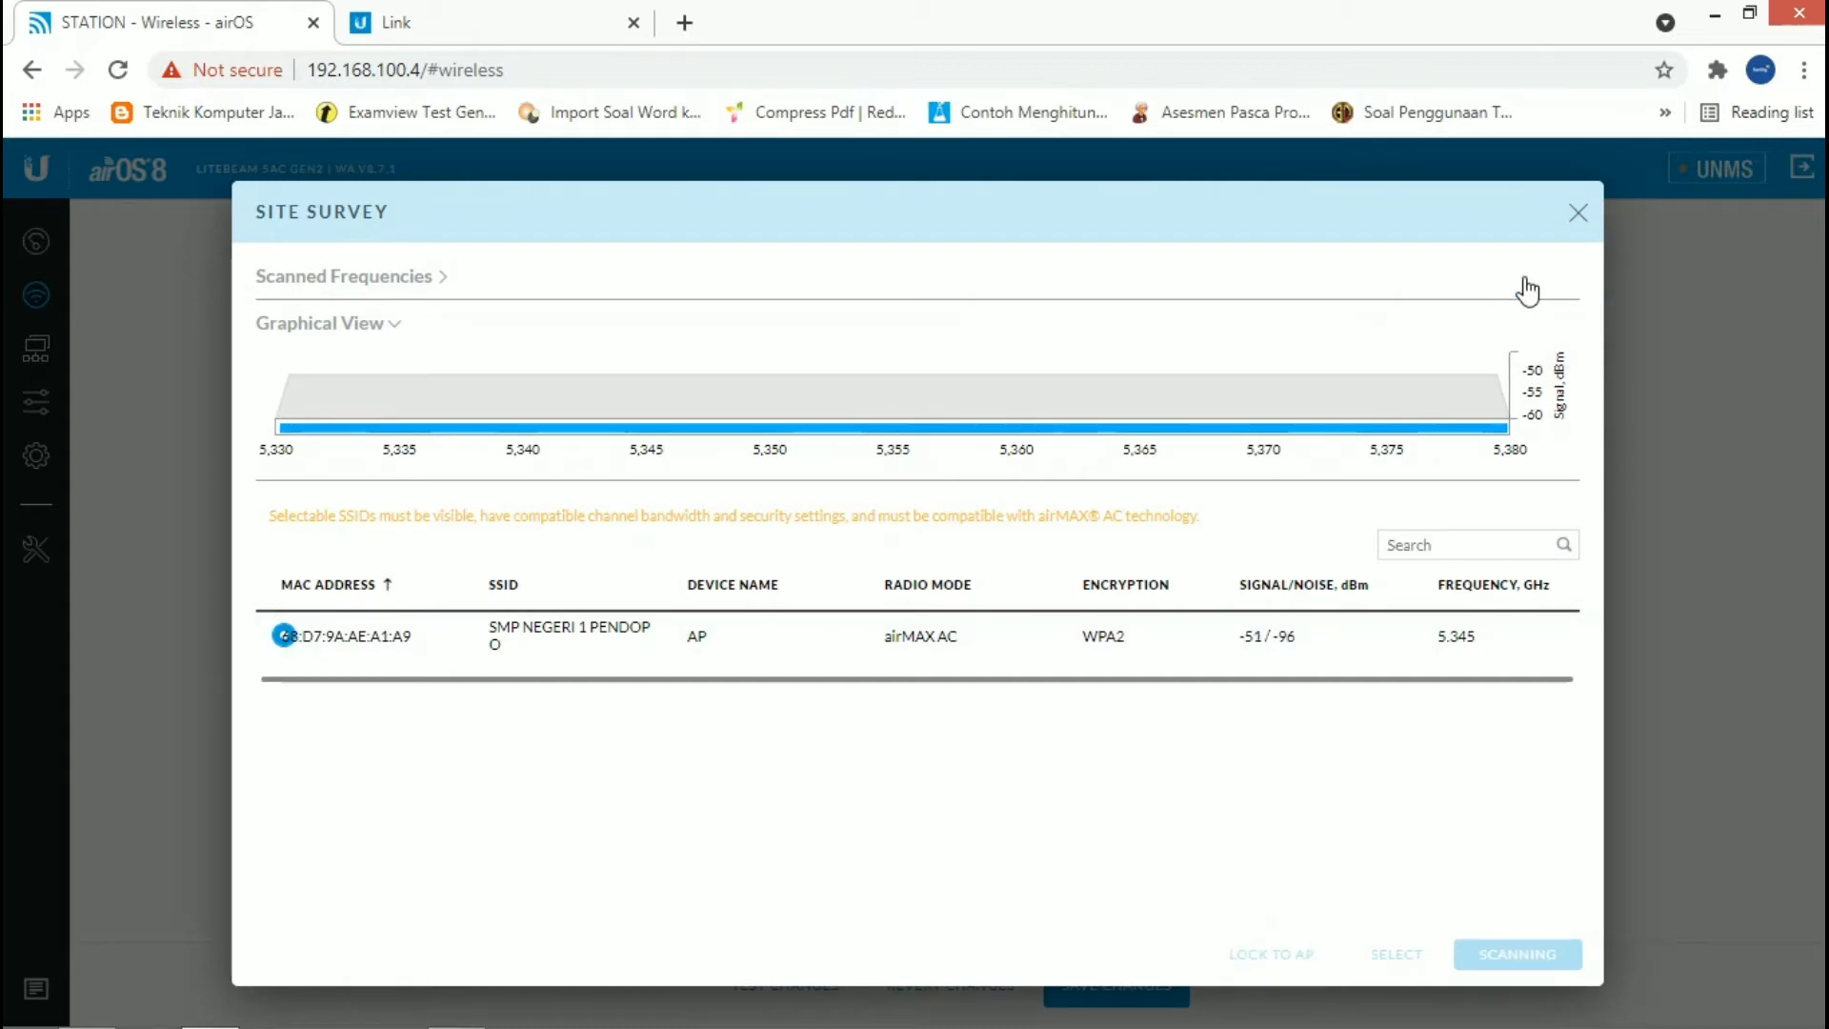
pyautogui.click(1578, 216)
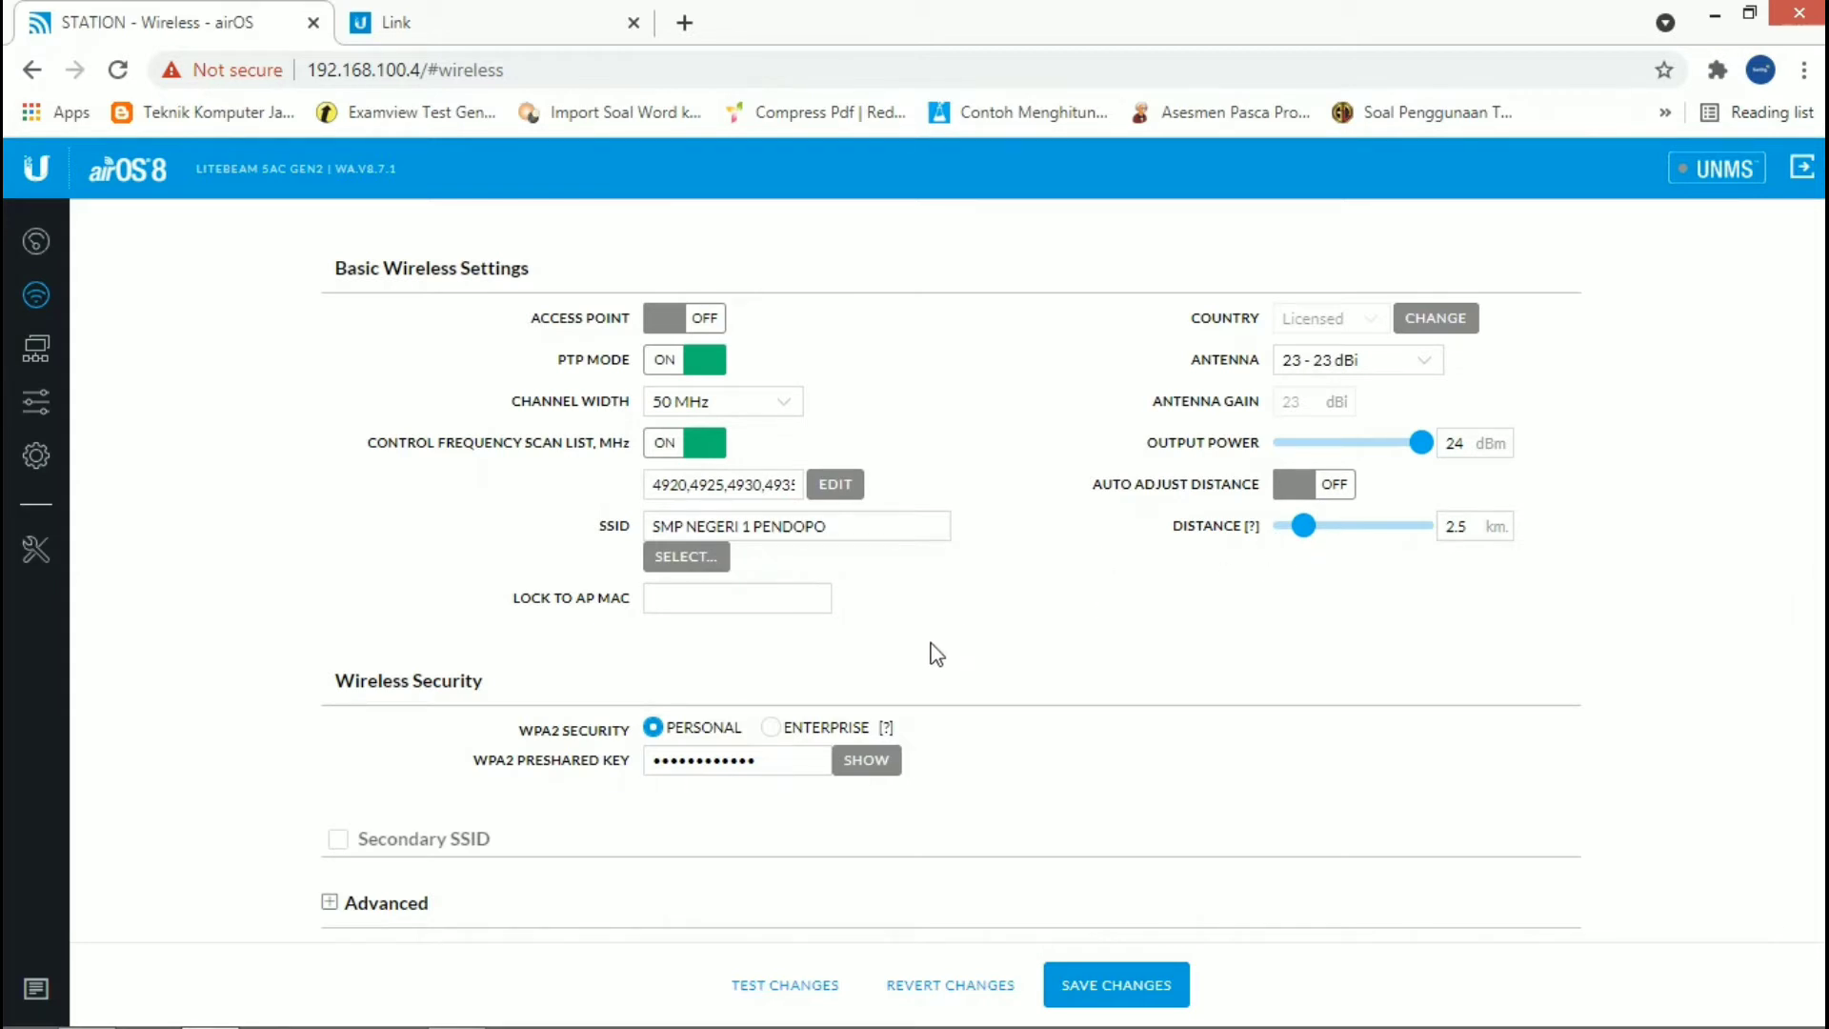
# Step: Reveal the WPA2 preshared key under Wireless Security to check it, and hide it again
pyautogui.click(705, 762)
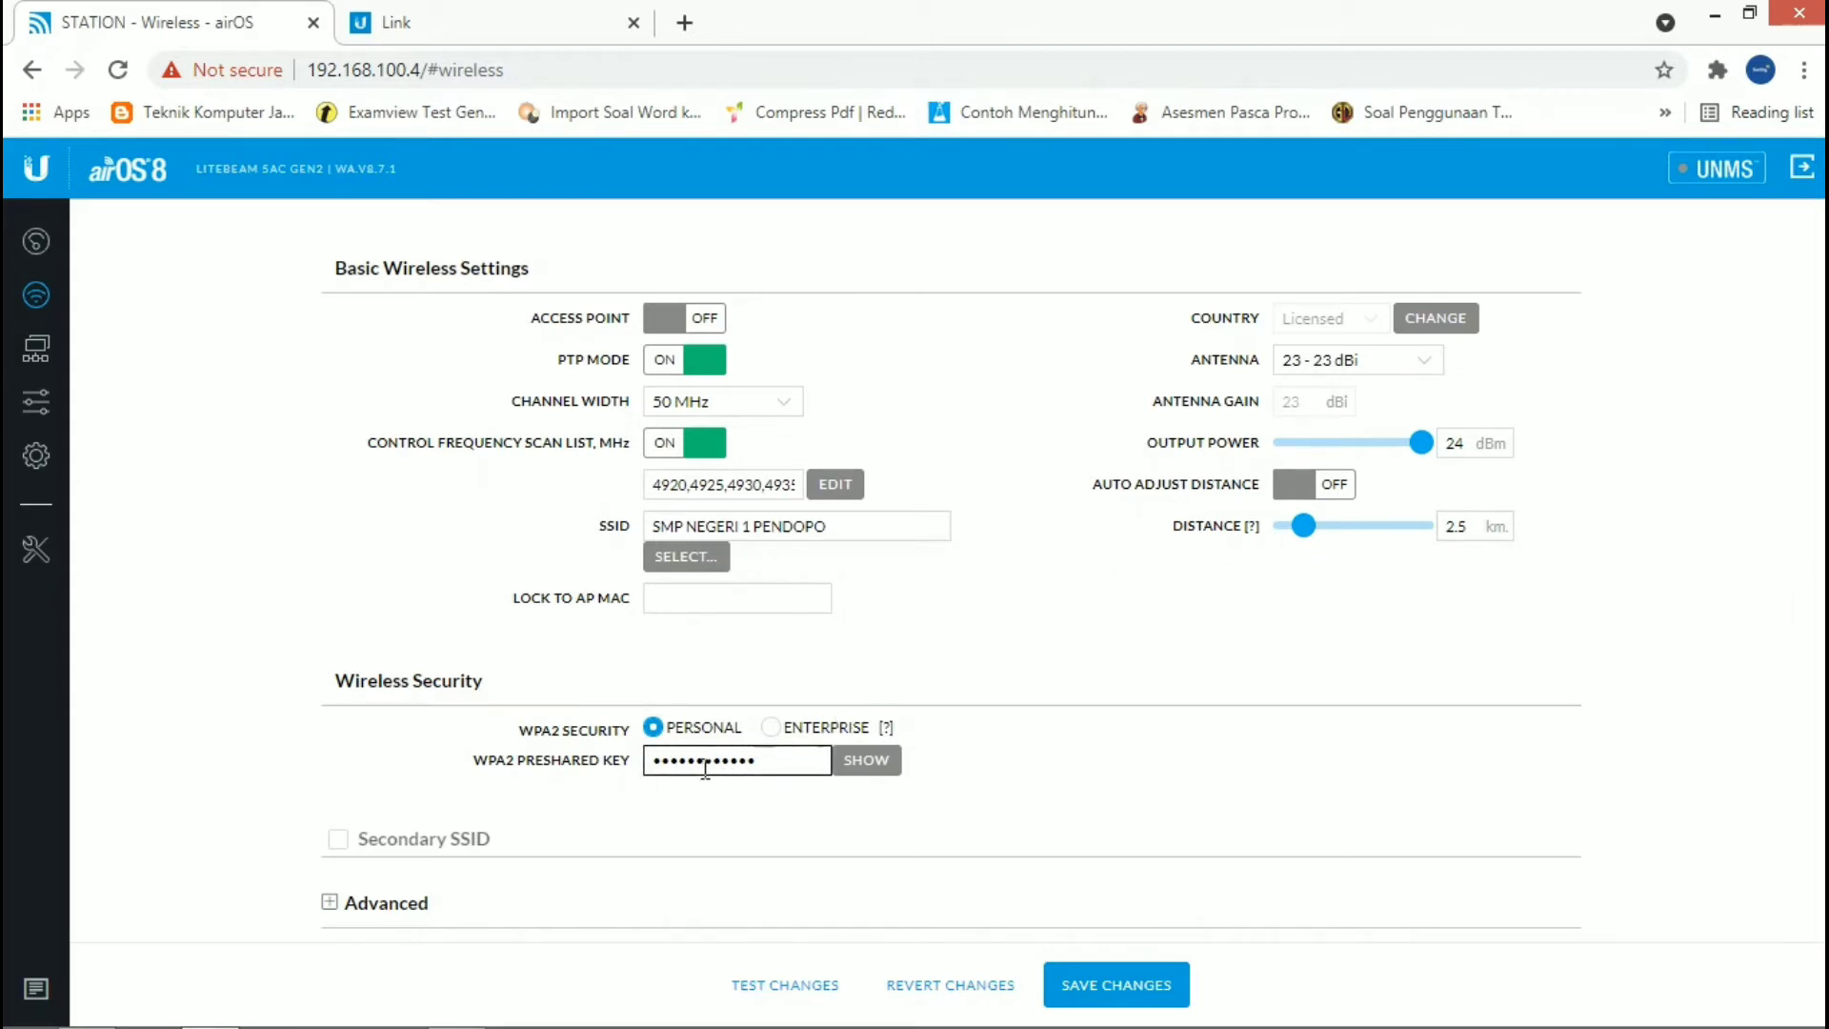
pyautogui.click(846, 763)
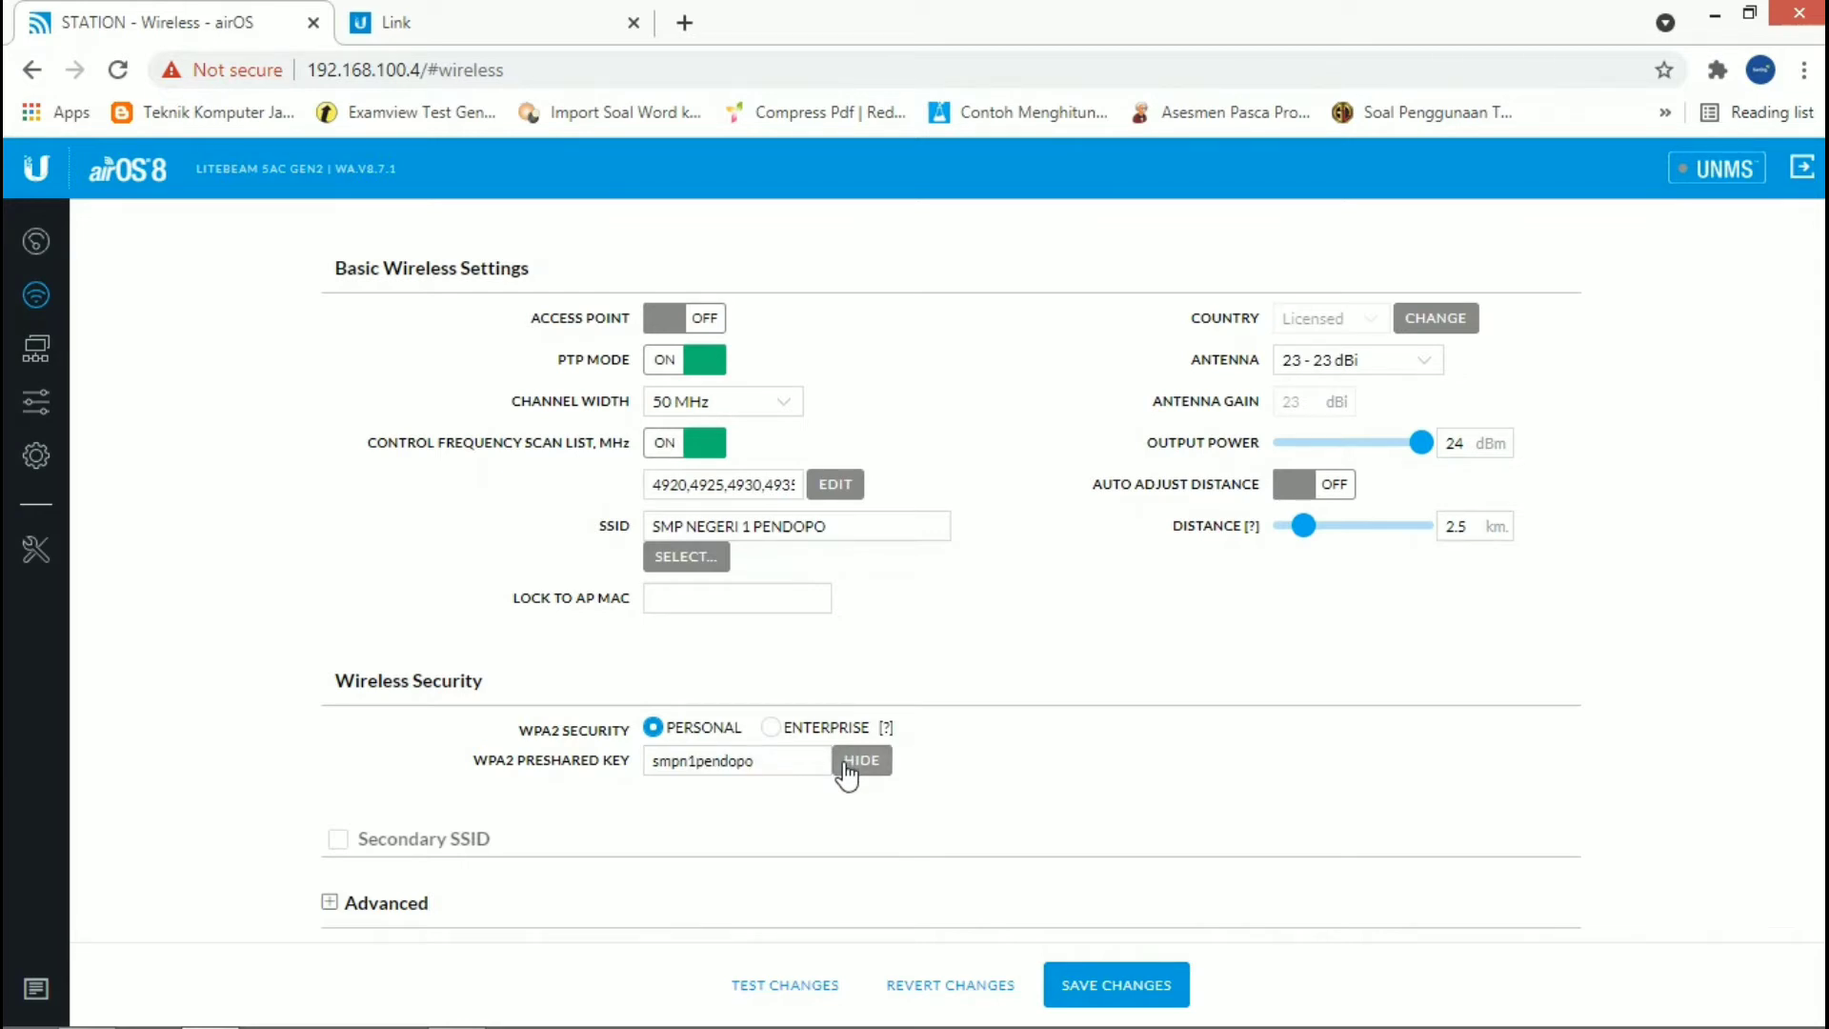
pyautogui.click(798, 767)
pyautogui.click(858, 762)
# Step: Open the network settings and view the available network modes, keeping Bridge
pyautogui.click(48, 358)
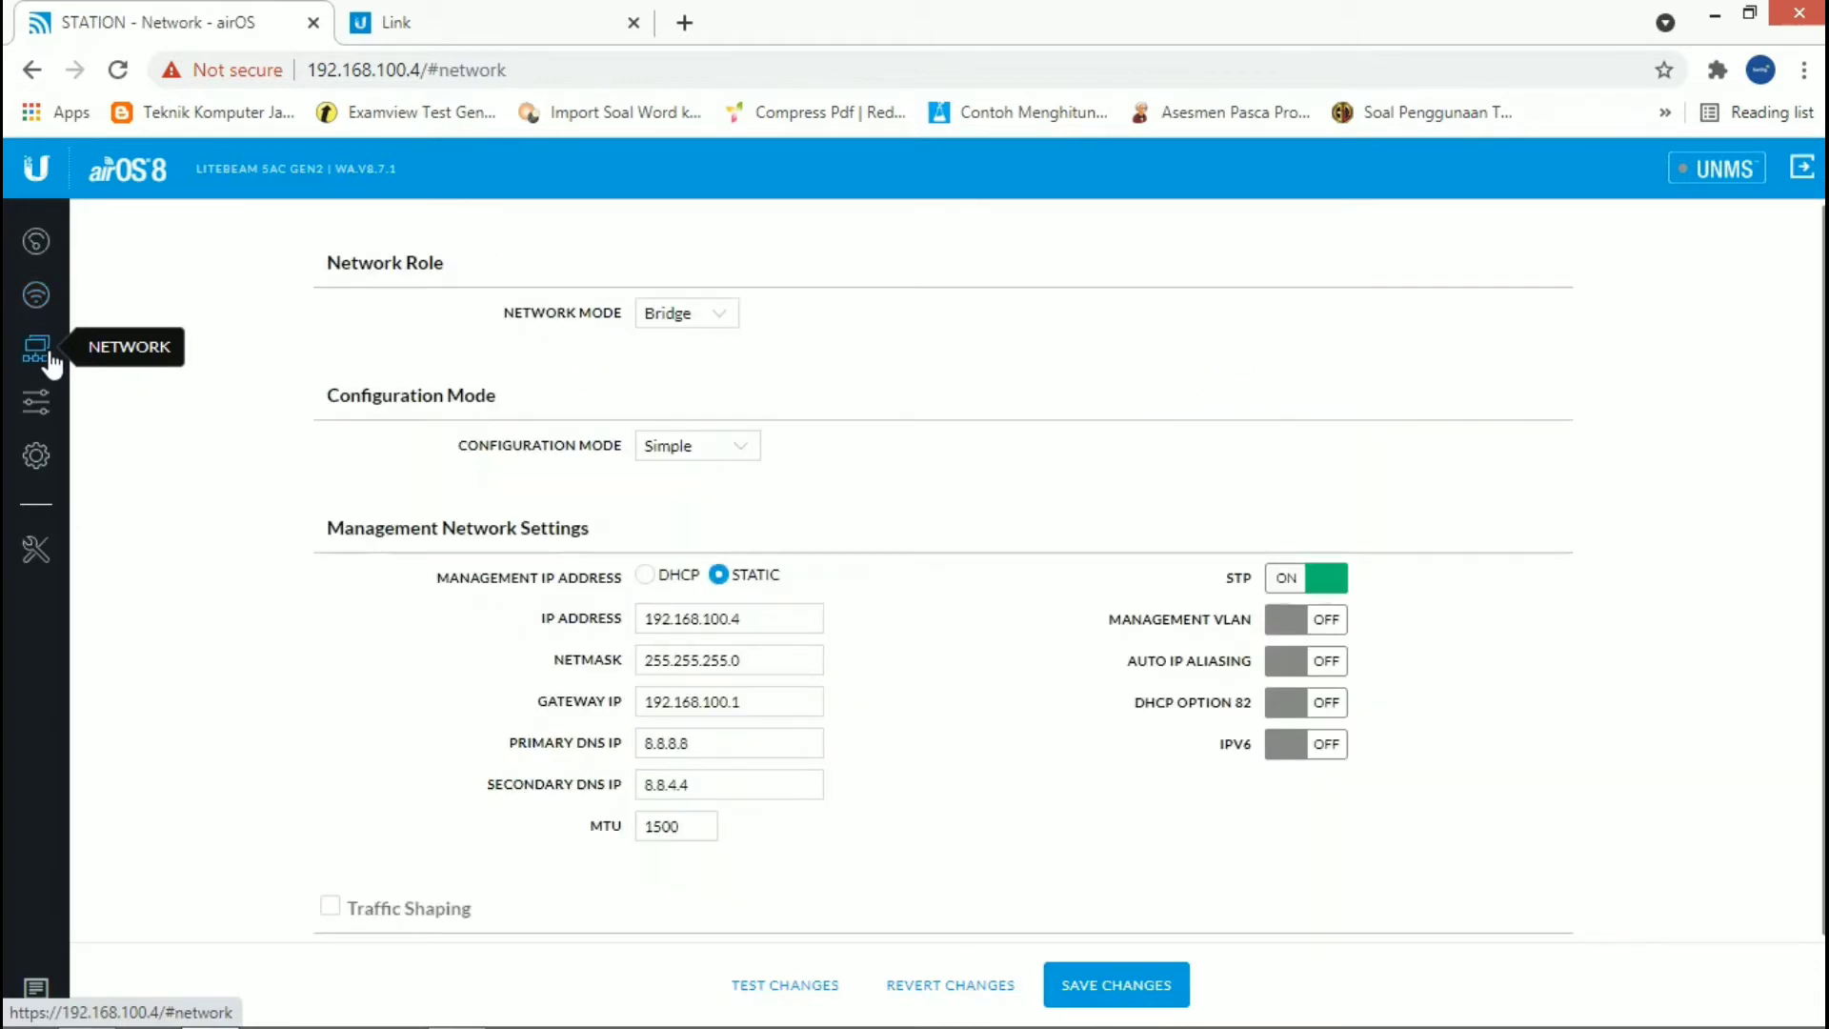
pyautogui.click(678, 321)
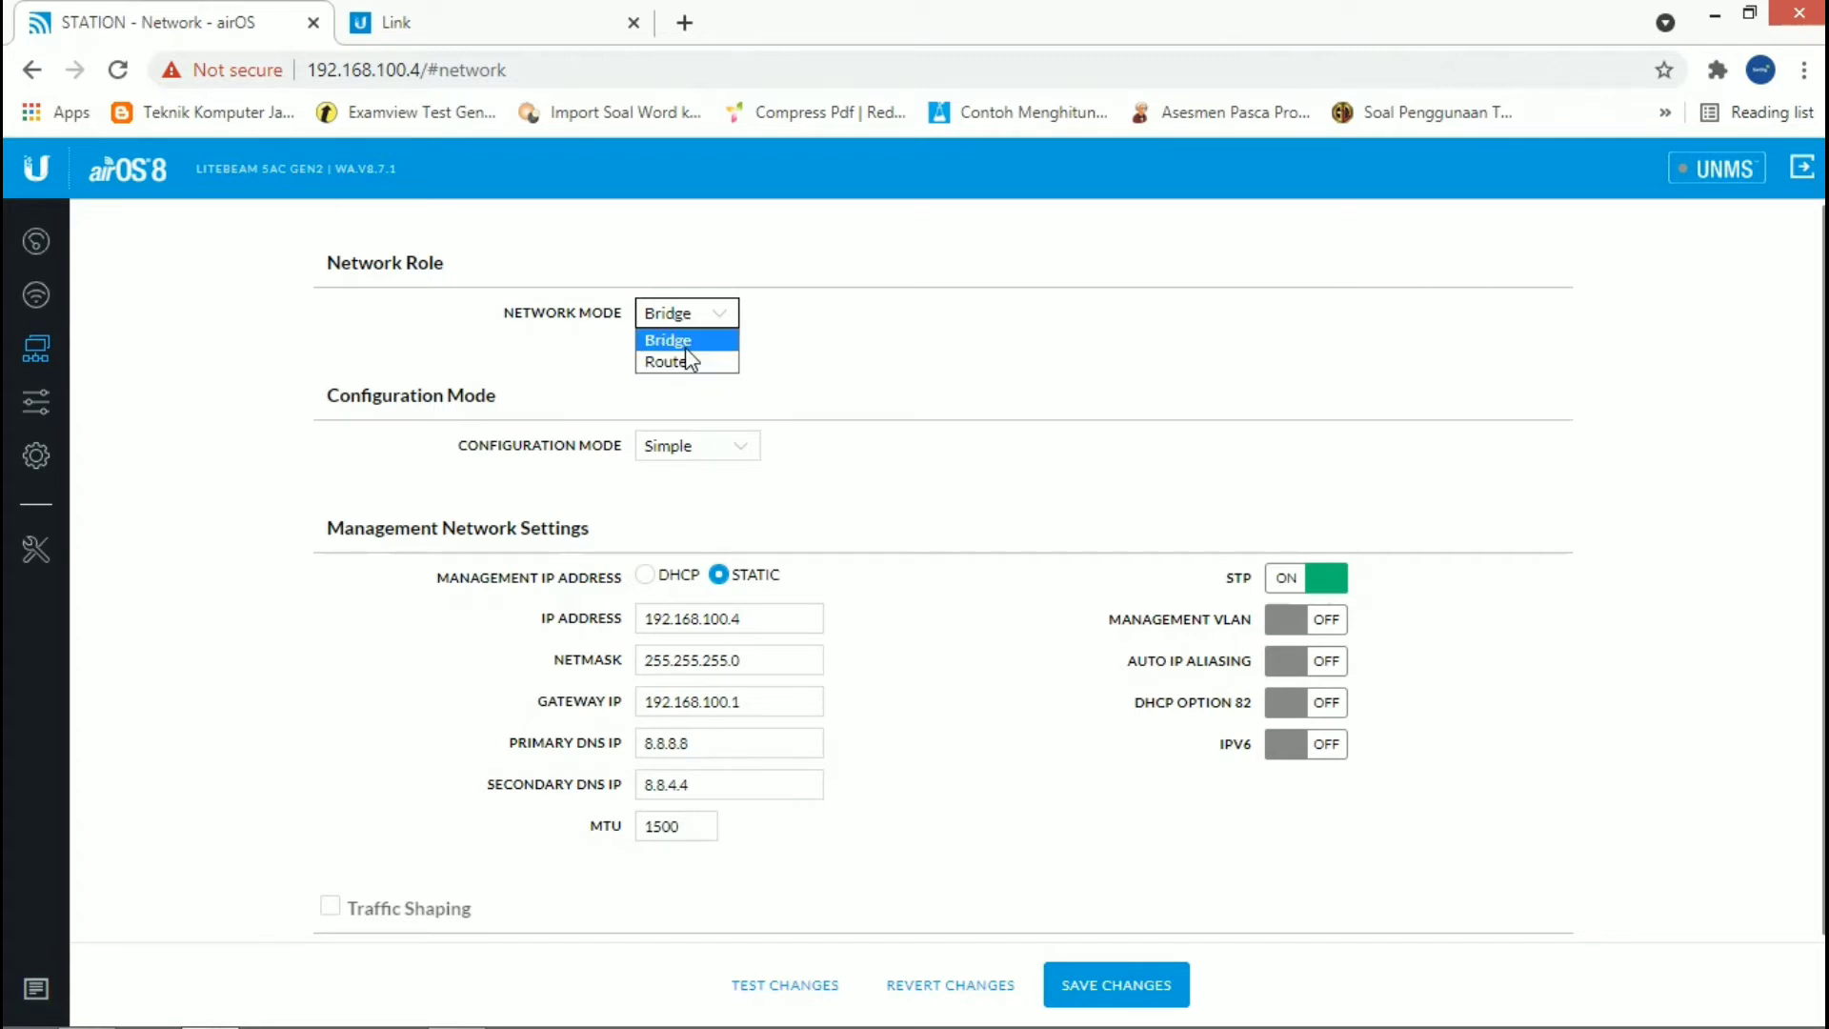
pyautogui.click(862, 316)
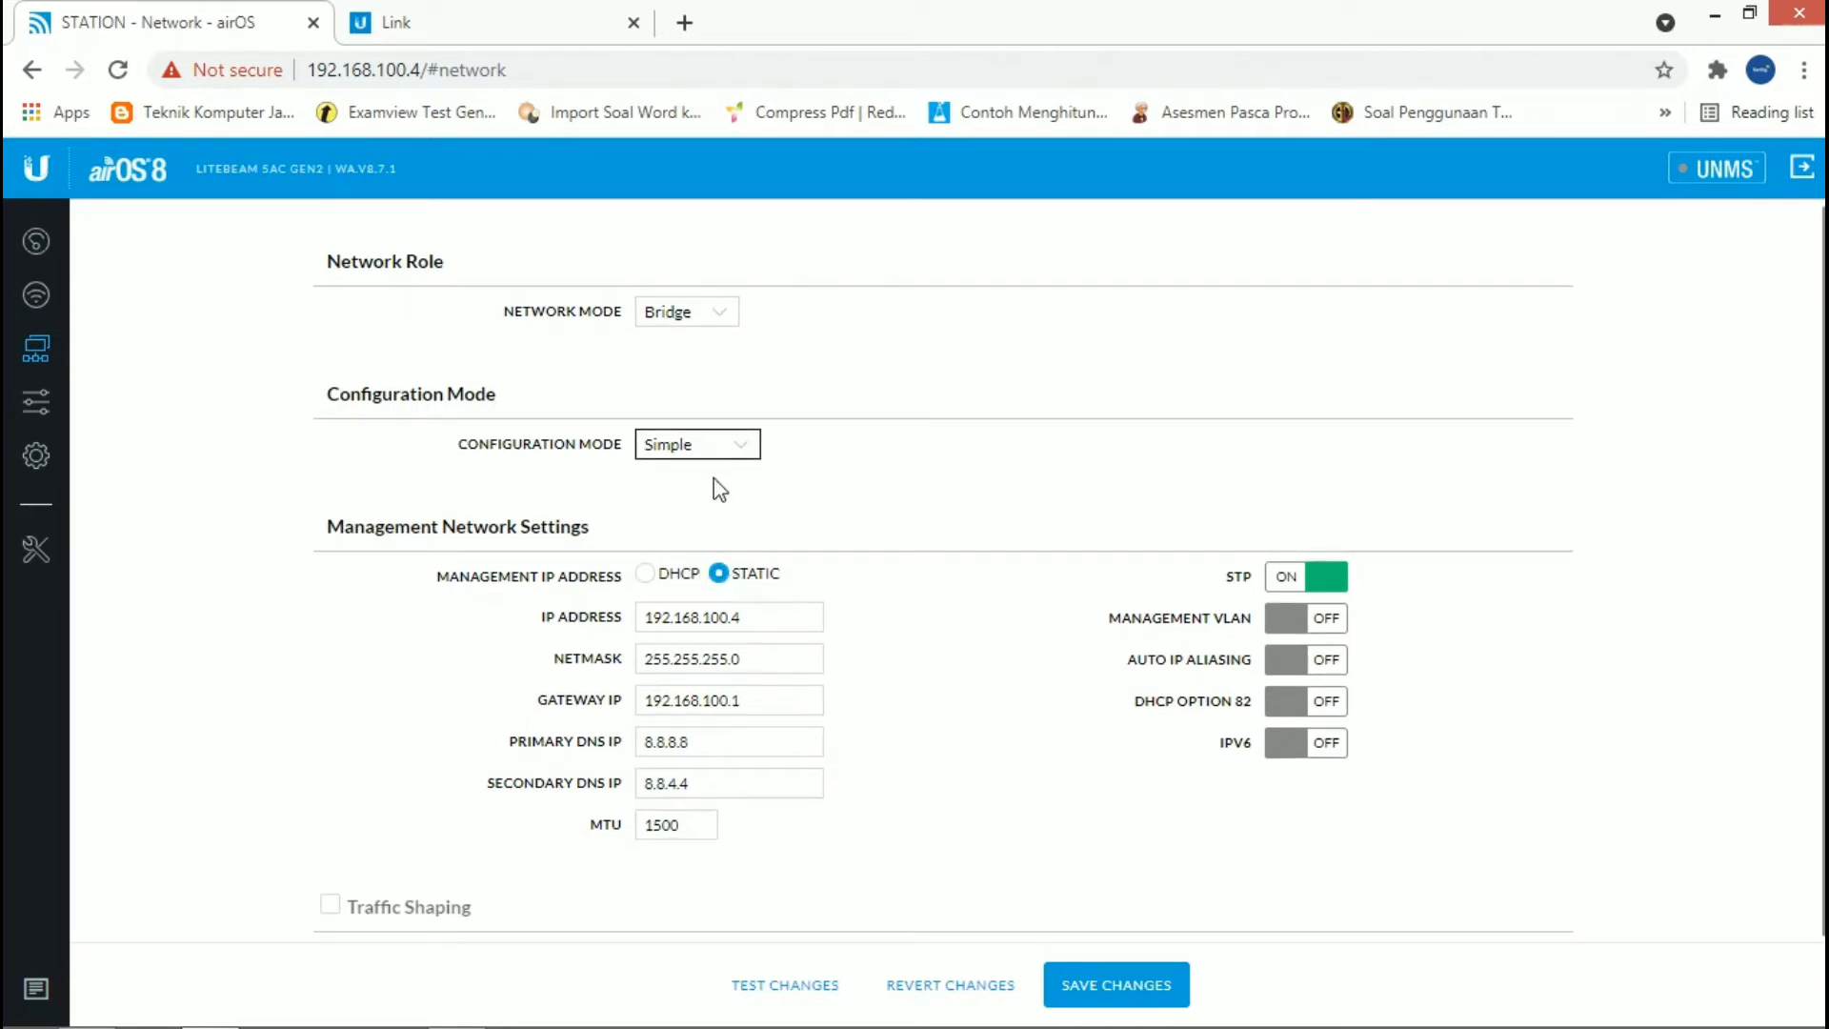
# Step: Examine the static management IP address, gateway IP, and primary and secondary DNS fields
pyautogui.click(731, 617)
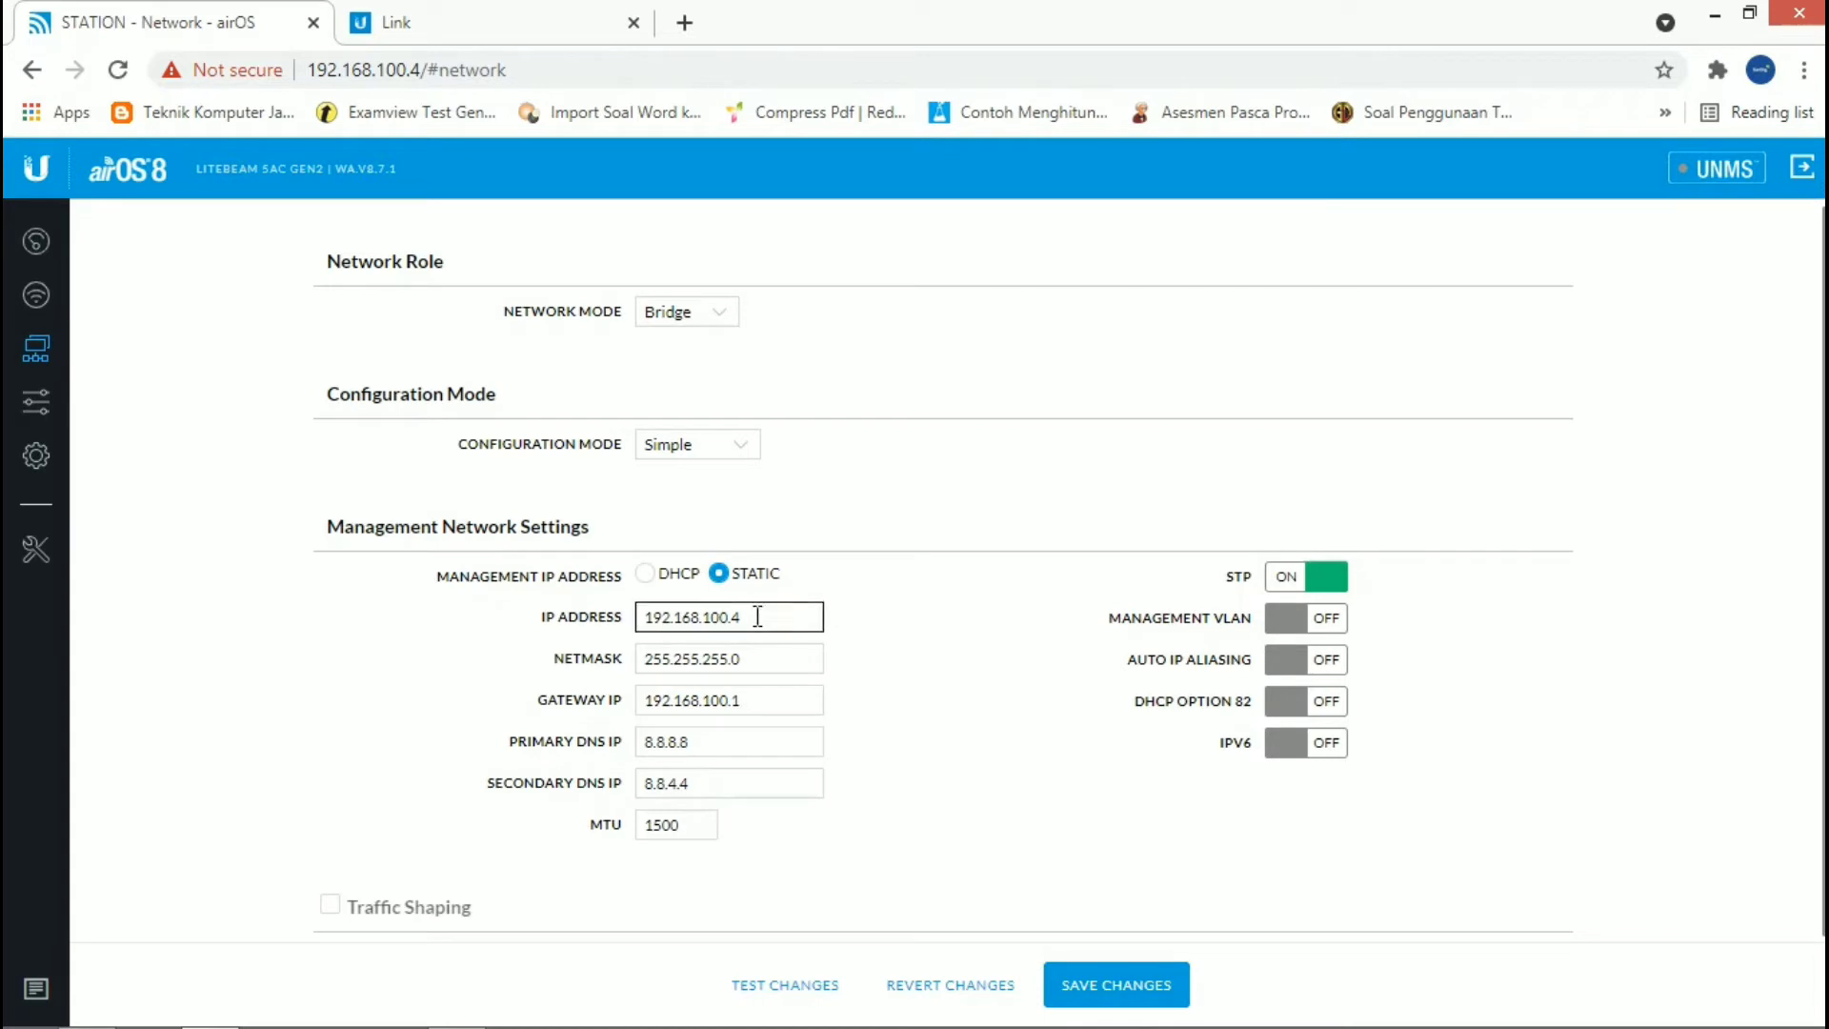
pyautogui.click(891, 586)
pyautogui.click(746, 705)
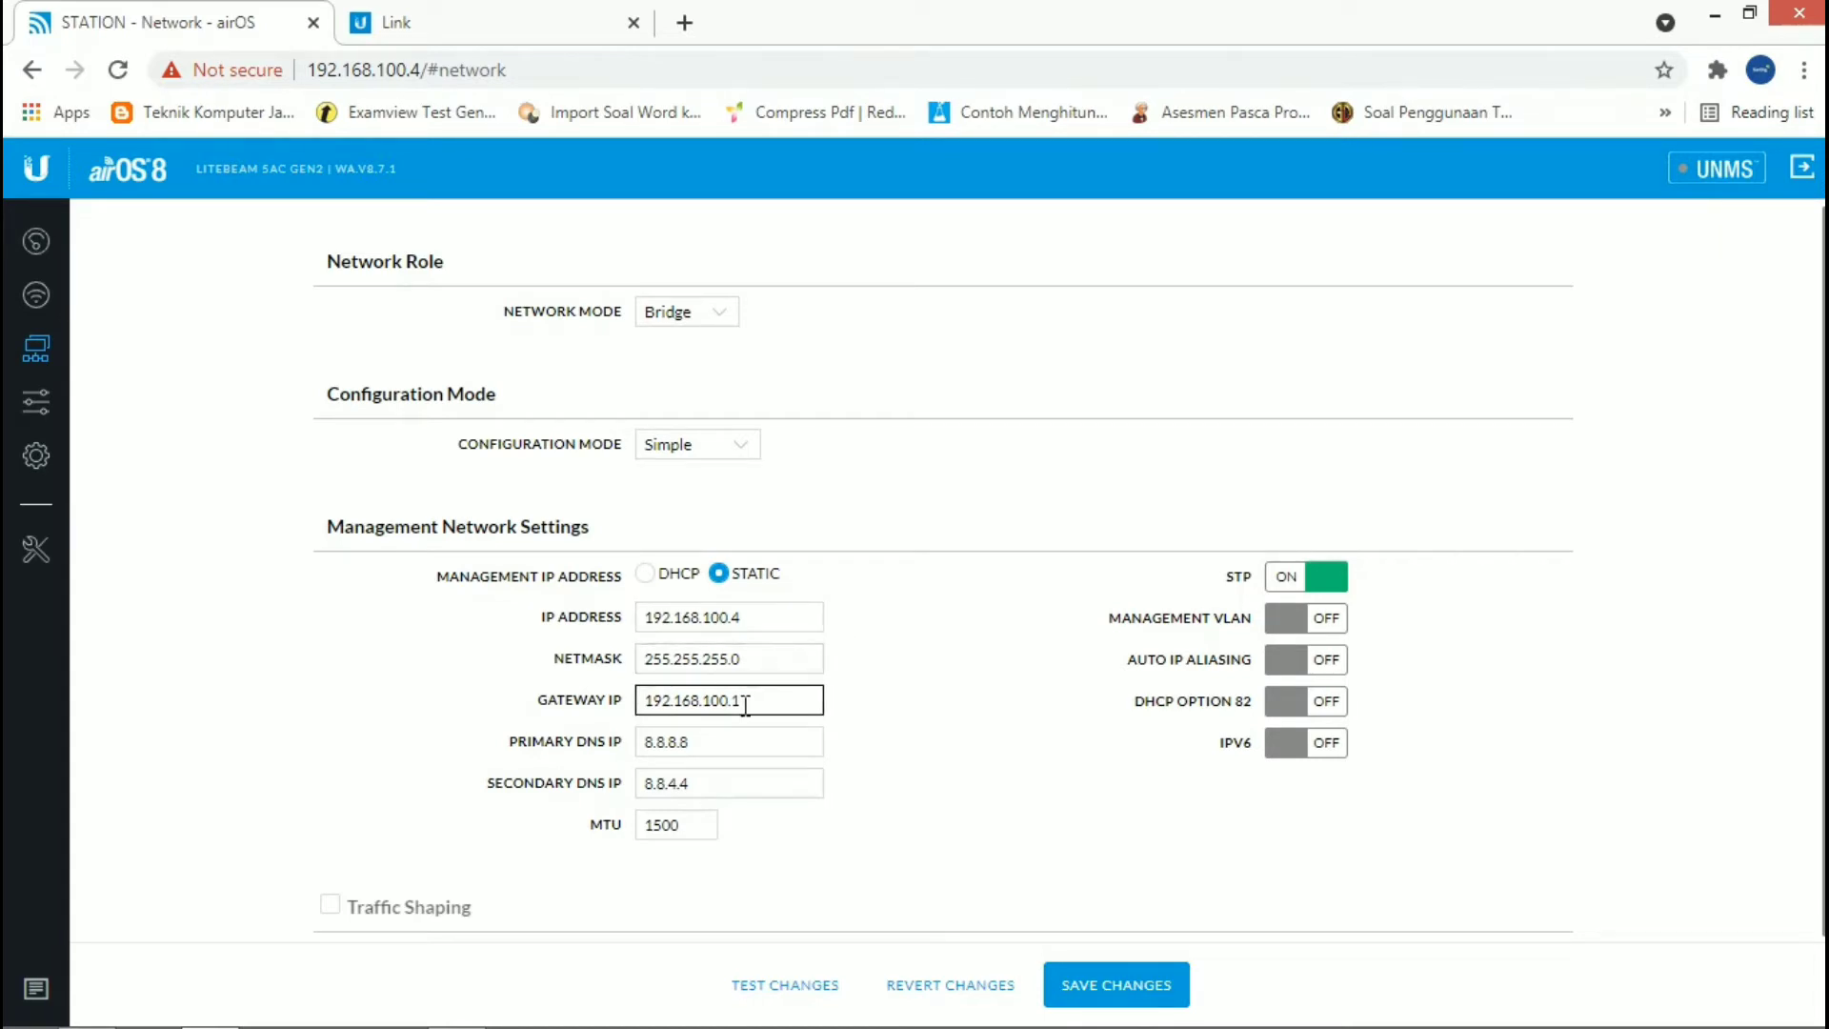
pyautogui.click(705, 745)
pyautogui.click(704, 783)
pyautogui.click(990, 704)
# Step: Examine the web server, SSH, system log and device discovery options in the services settings
pyautogui.click(65, 415)
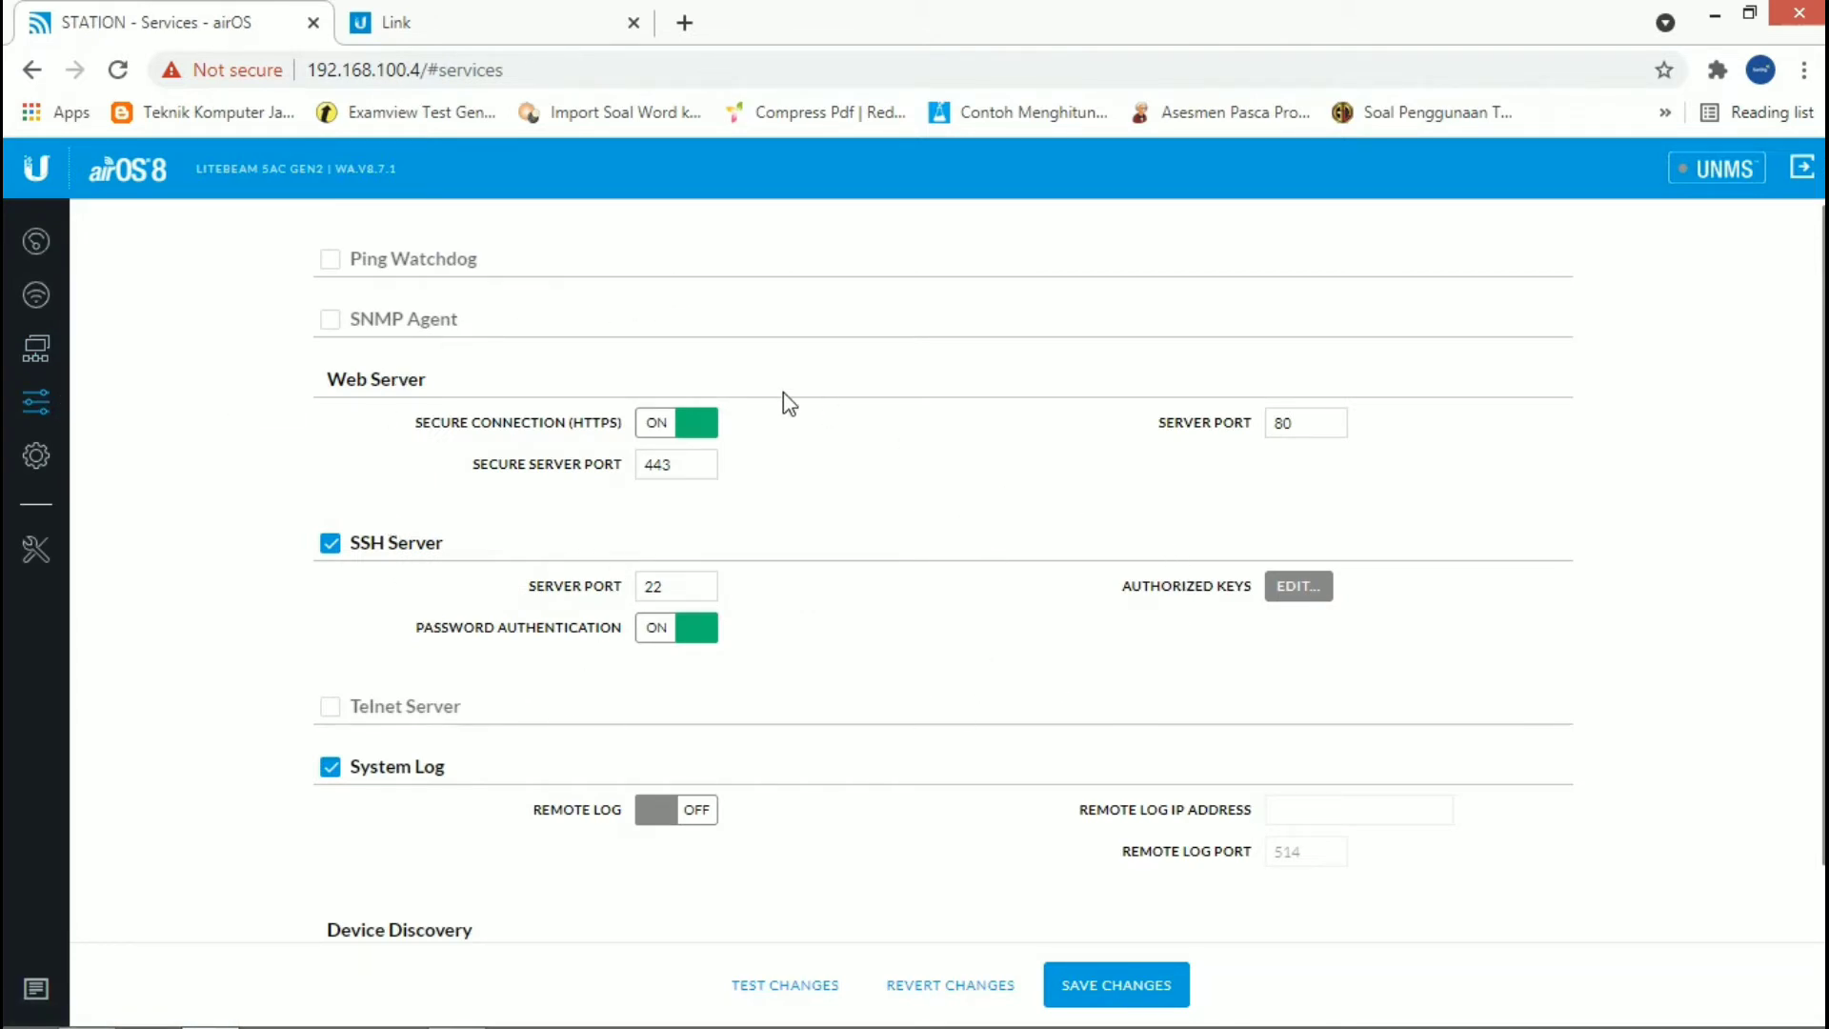
pyautogui.scroll(-1, 769, 507)
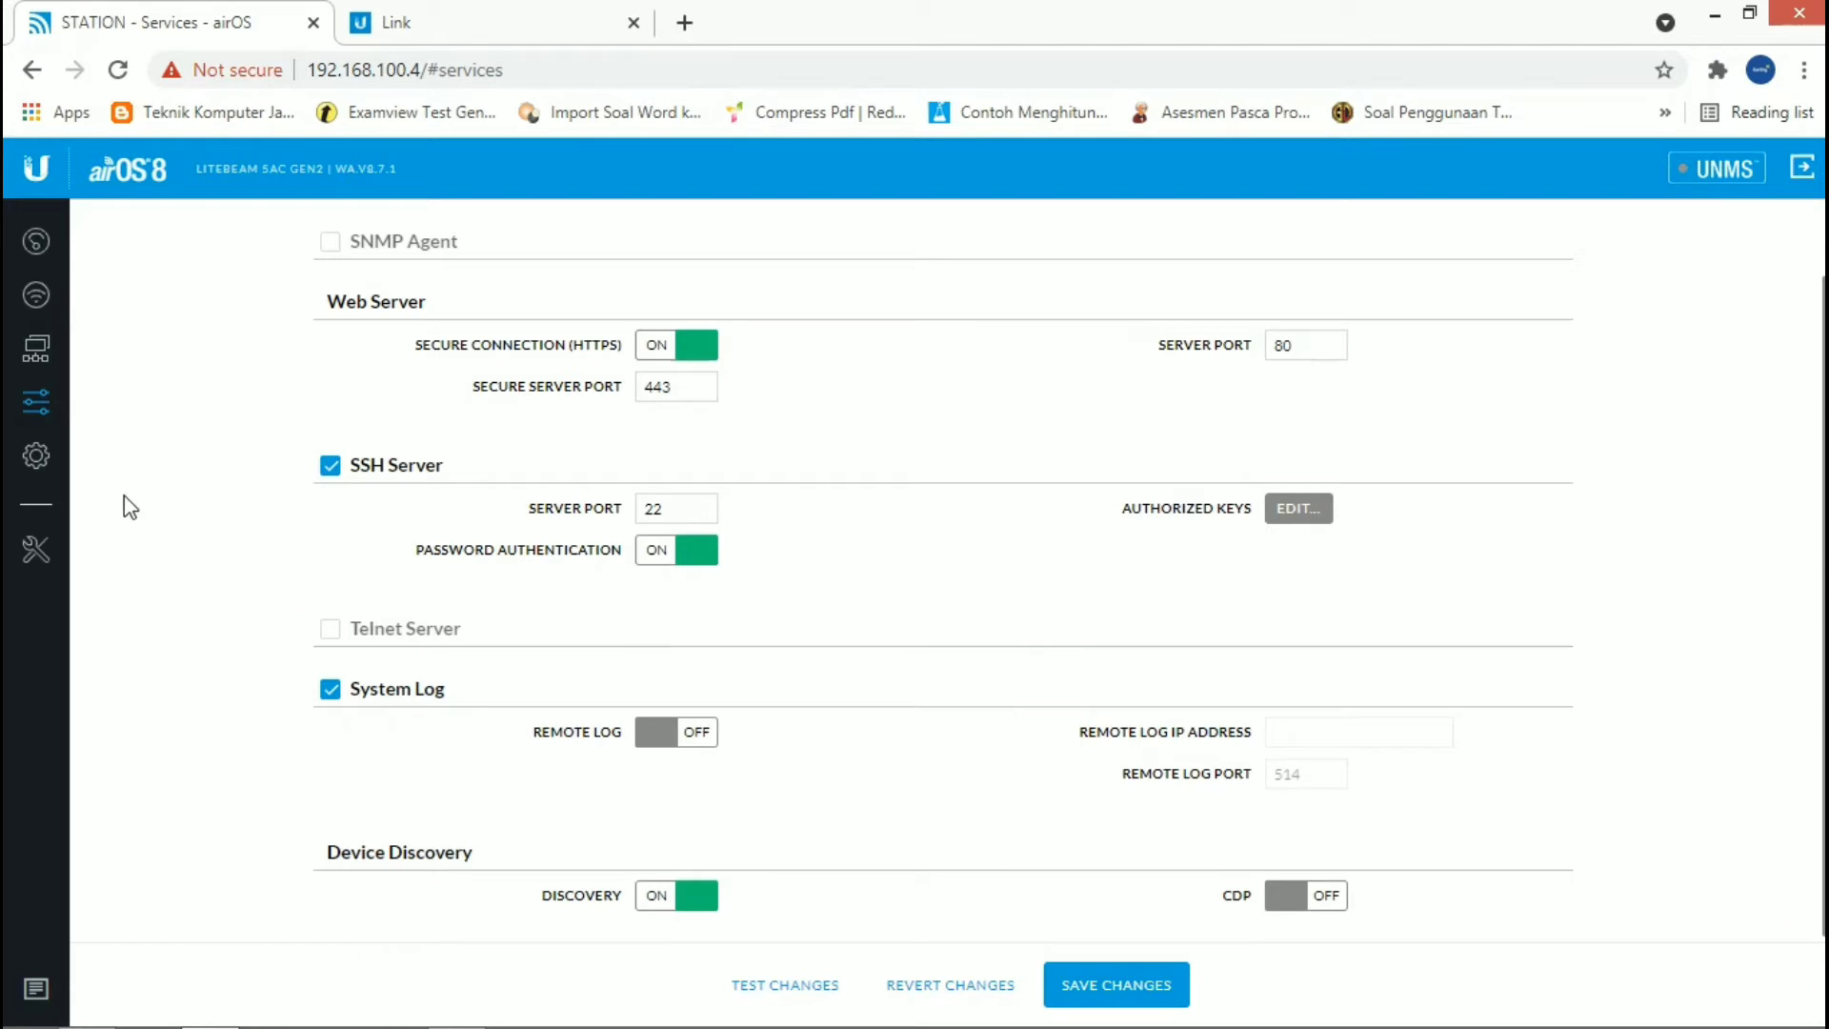
# Step: Open the system settings, check the device name field, and toggle airView off and back on
pyautogui.click(42, 465)
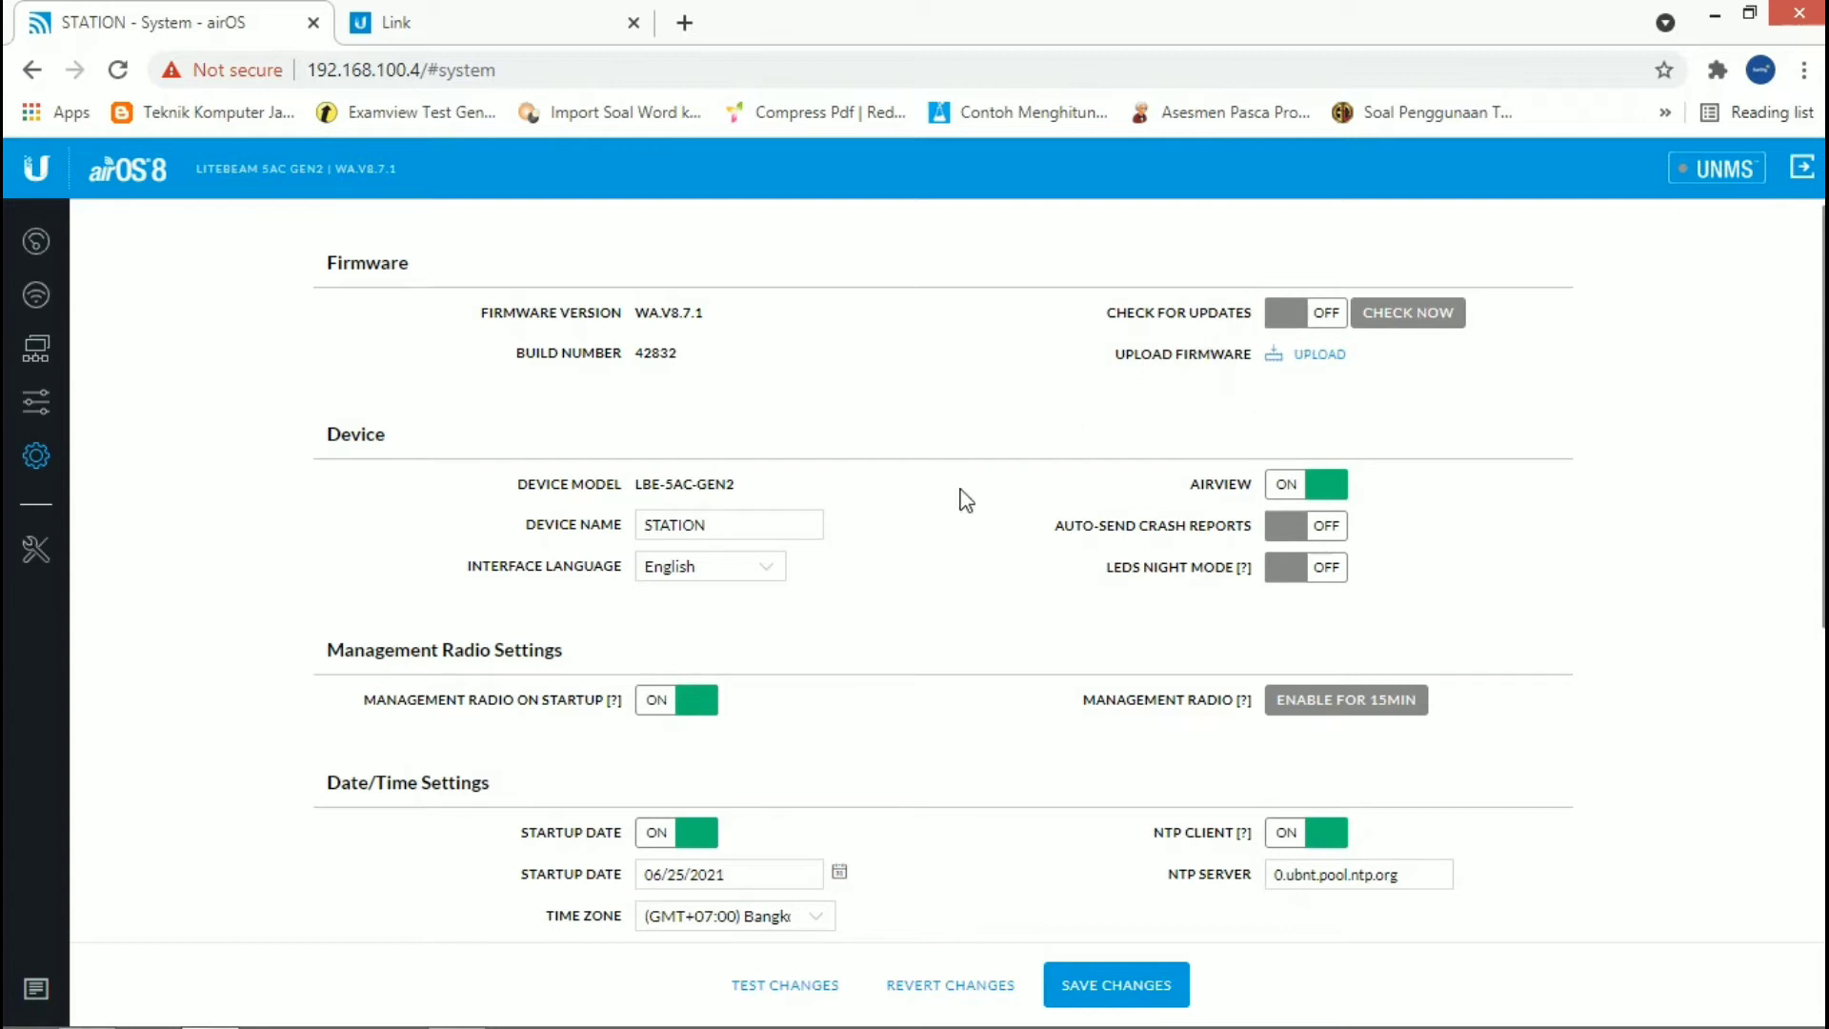
pyautogui.moveTo(721, 524); pyautogui.dragTo(620, 525)
pyautogui.click(732, 525)
pyautogui.click(906, 546)
pyautogui.click(1296, 486)
pyautogui.click(1299, 487)
# Step: Toggle the management radio on startup off and back on, and enable the management radio for 15 minutes
pyautogui.scroll(-2, 640, 714)
pyautogui.click(670, 572)
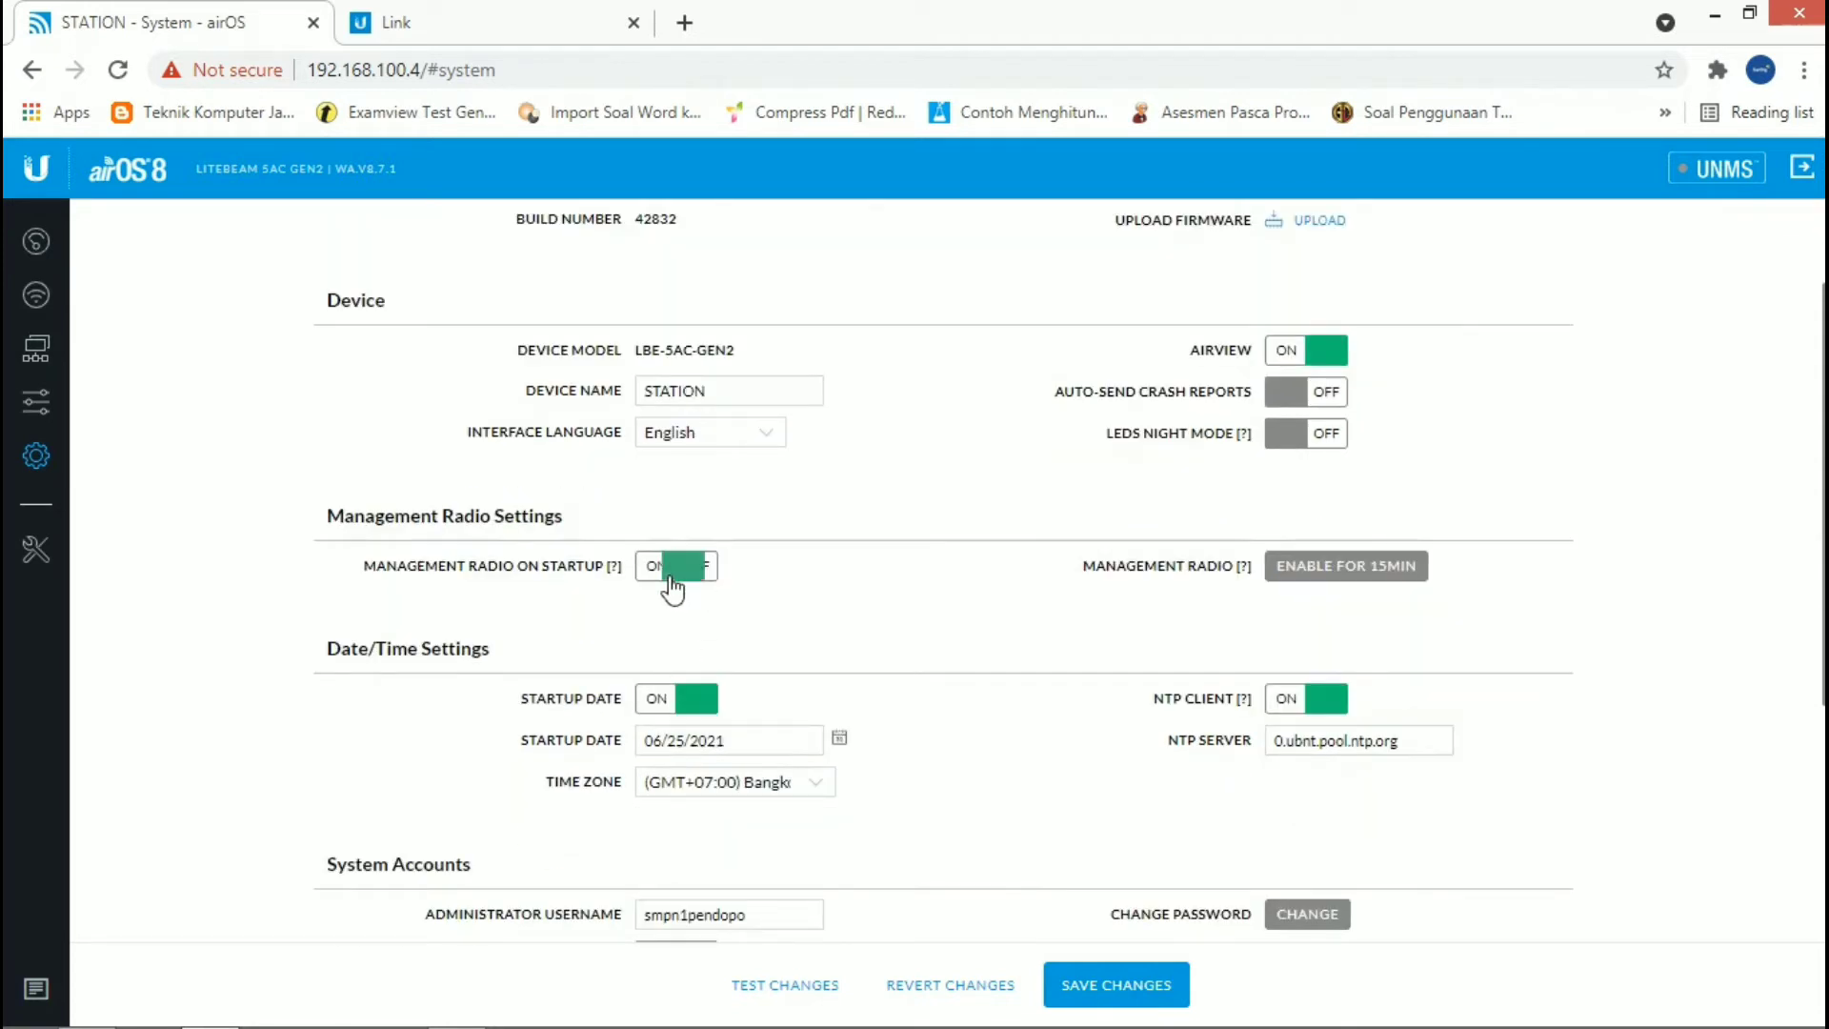
pyautogui.click(670, 577)
pyautogui.click(1379, 571)
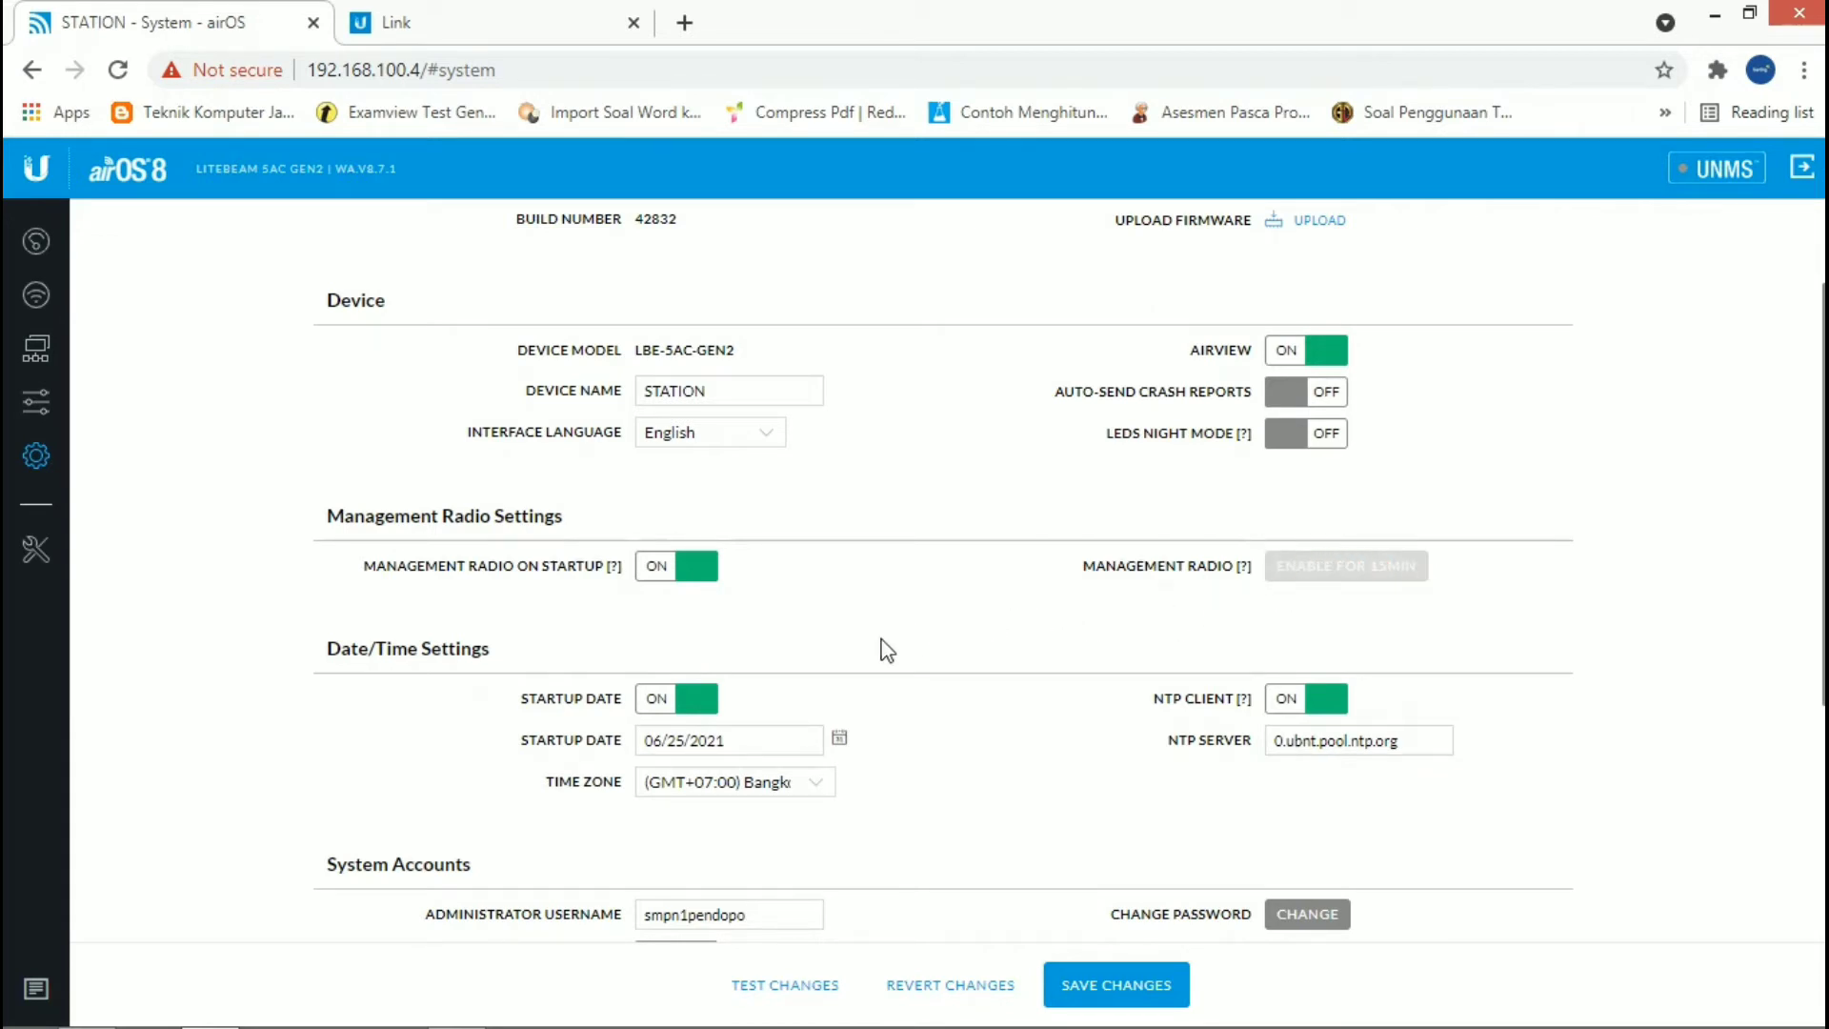
# Step: Toggle the startup date off and back on, and set it to 06/25/2021
pyautogui.scroll(-1, 858, 648)
pyautogui.click(698, 572)
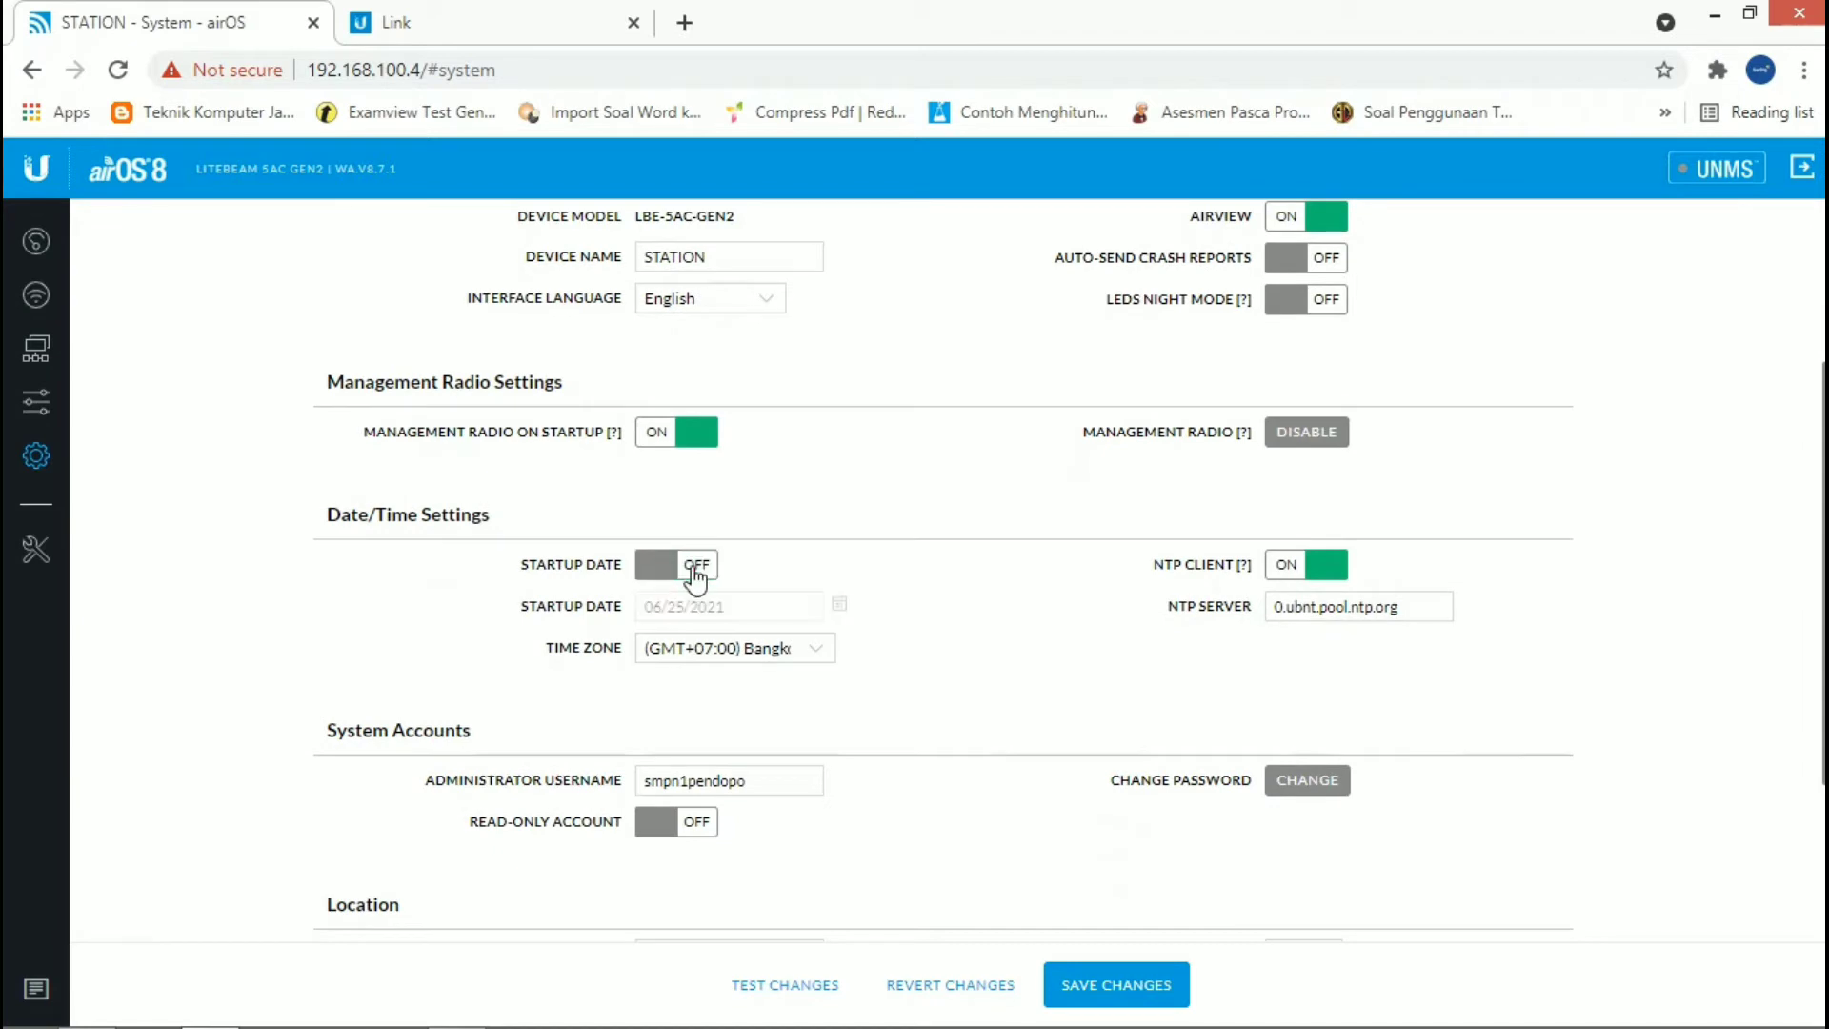
pyautogui.click(696, 571)
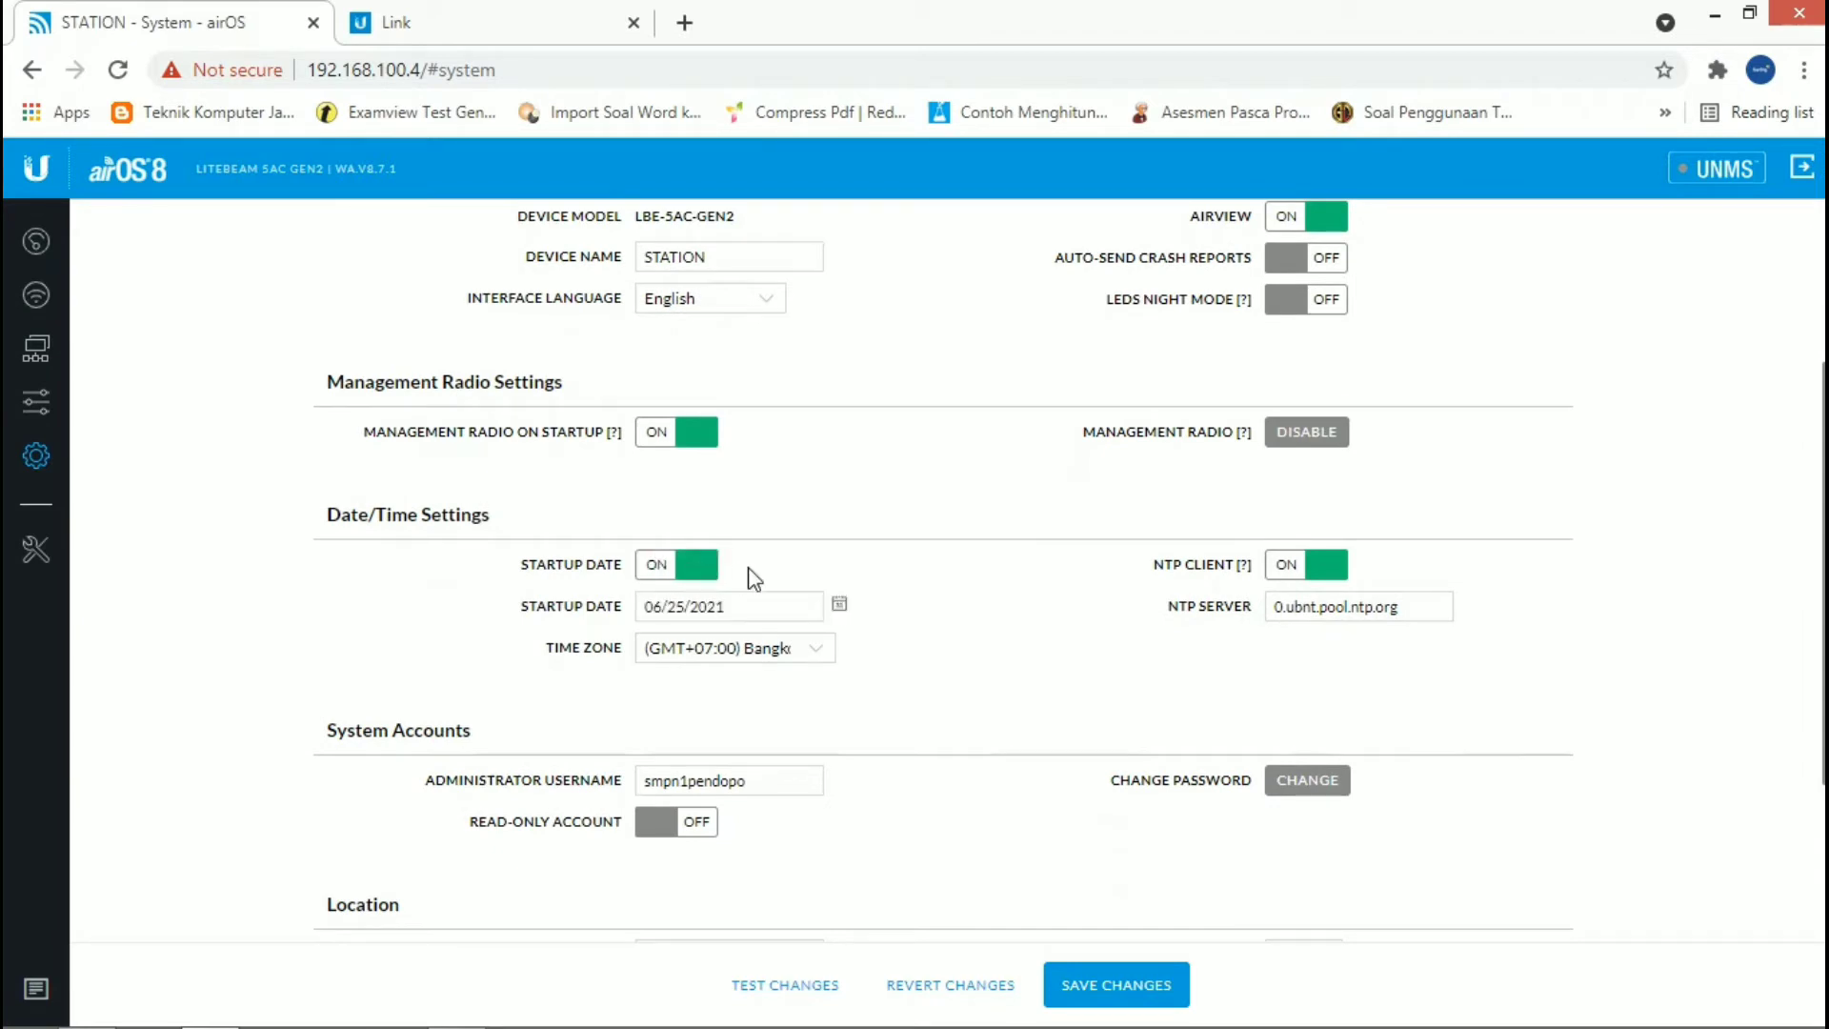
pyautogui.click(838, 603)
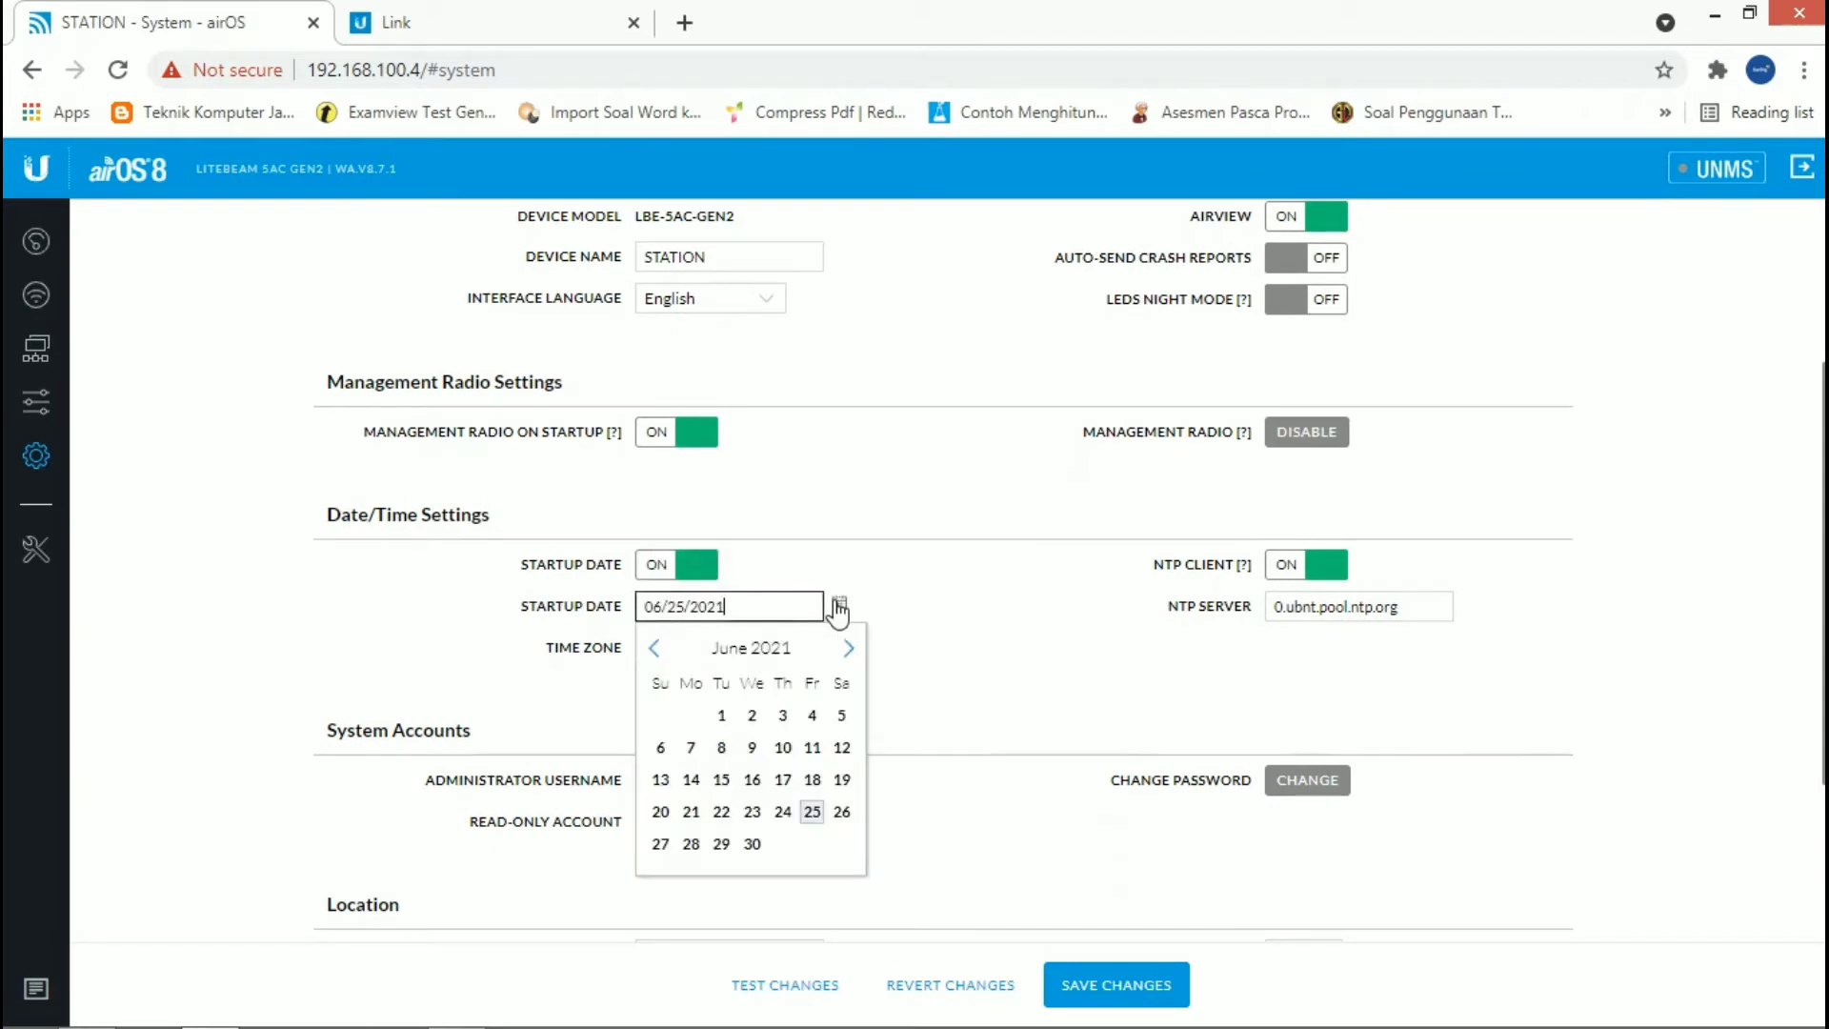
pyautogui.click(812, 812)
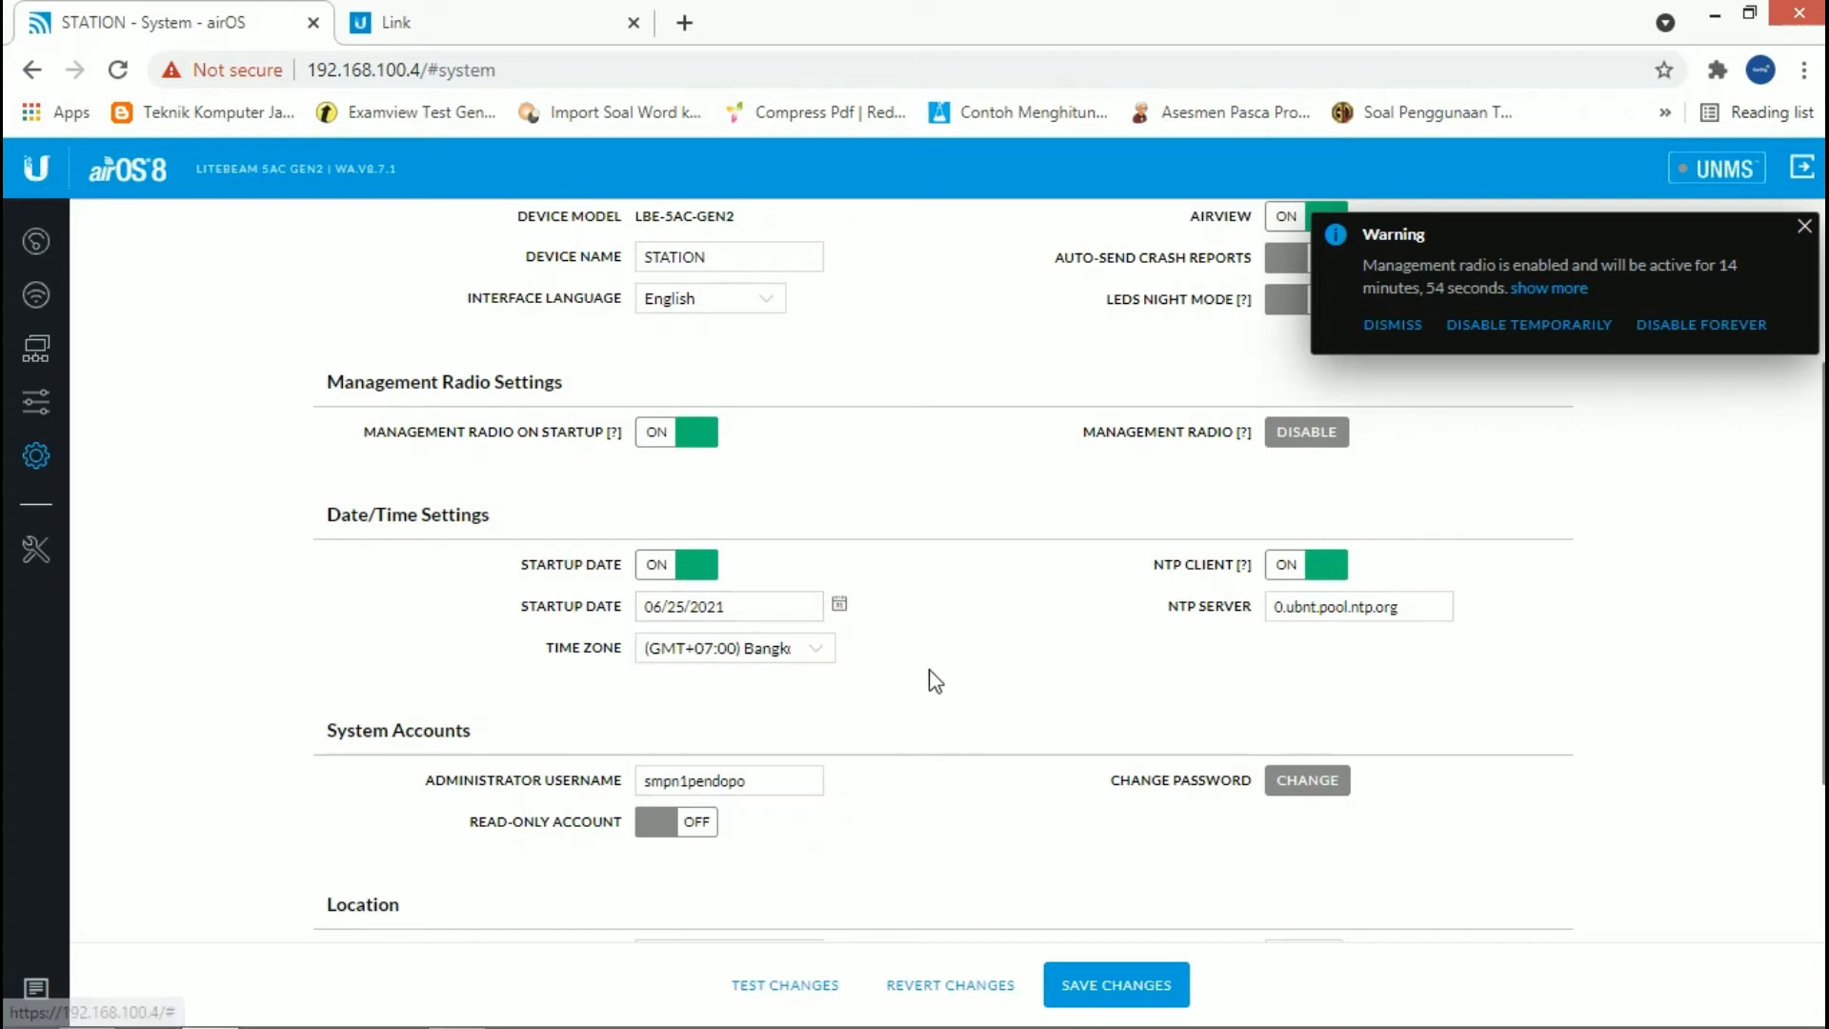
# Step: Set the time zone to (GMT+07:00) Bangkok, Hanoi, Jakarta in the date and time settings
pyautogui.click(780, 657)
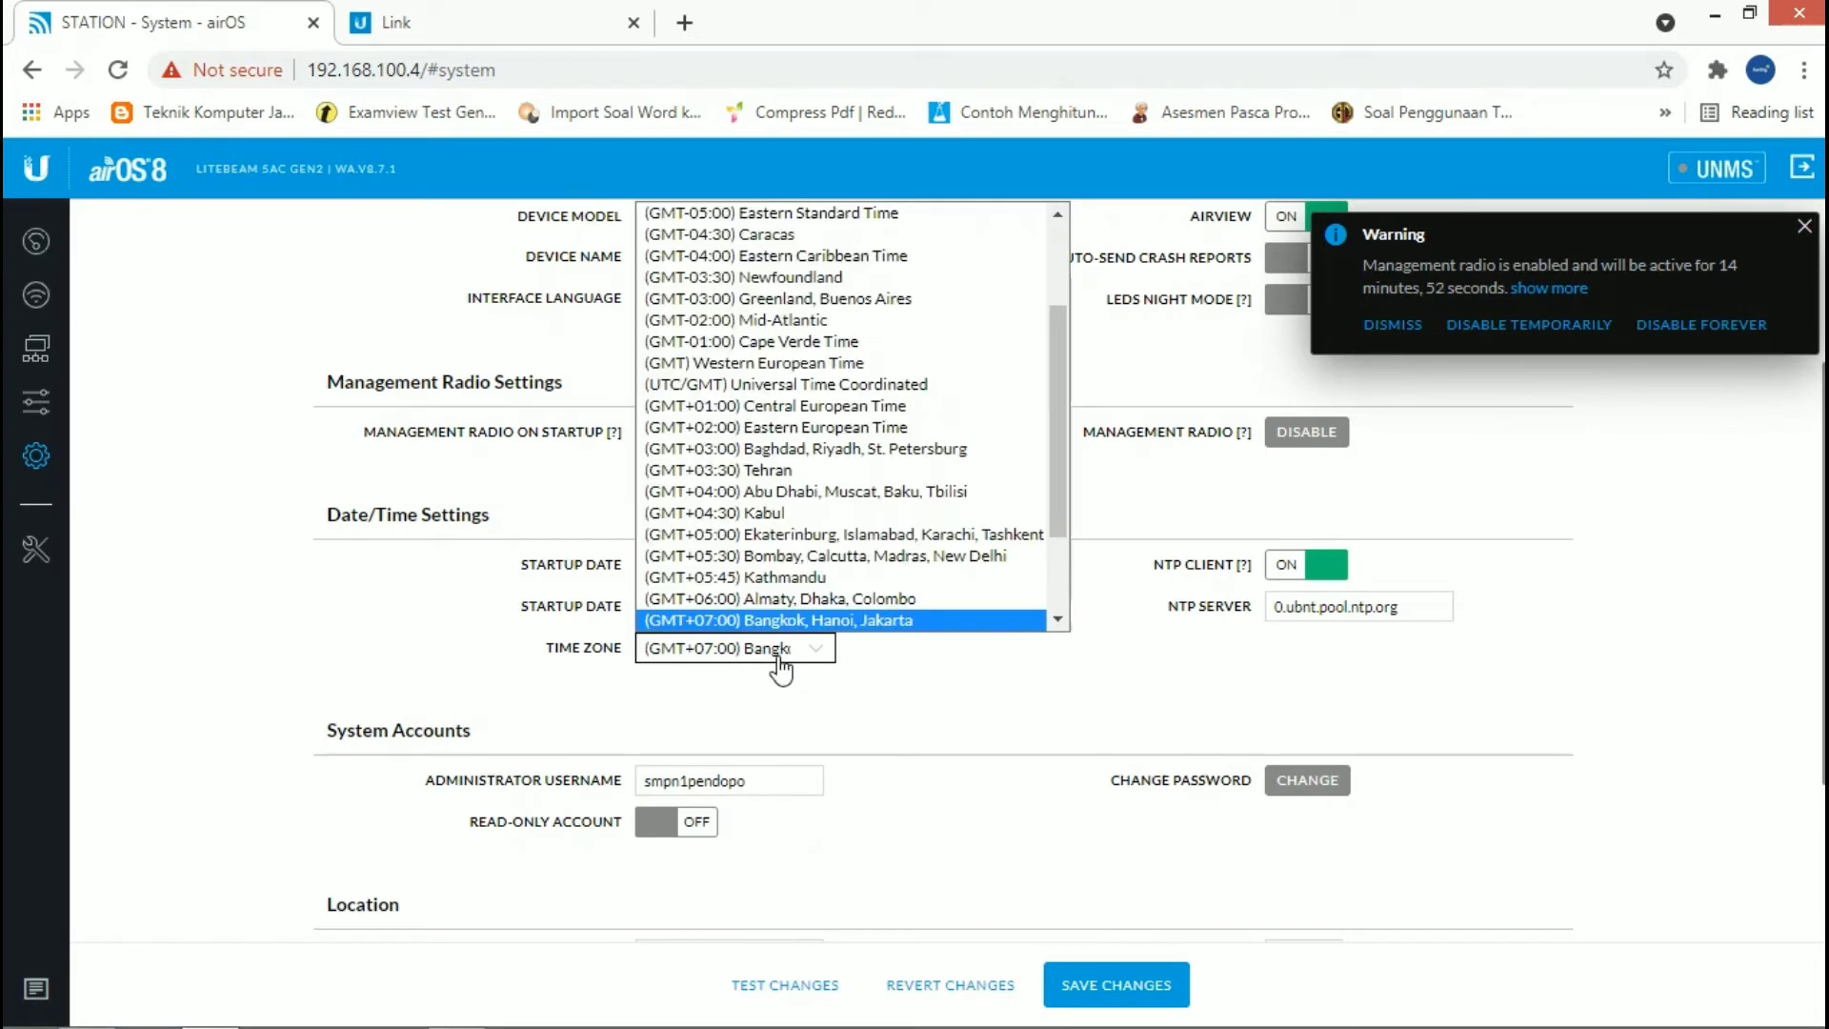
pyautogui.scroll(-1, 783, 657)
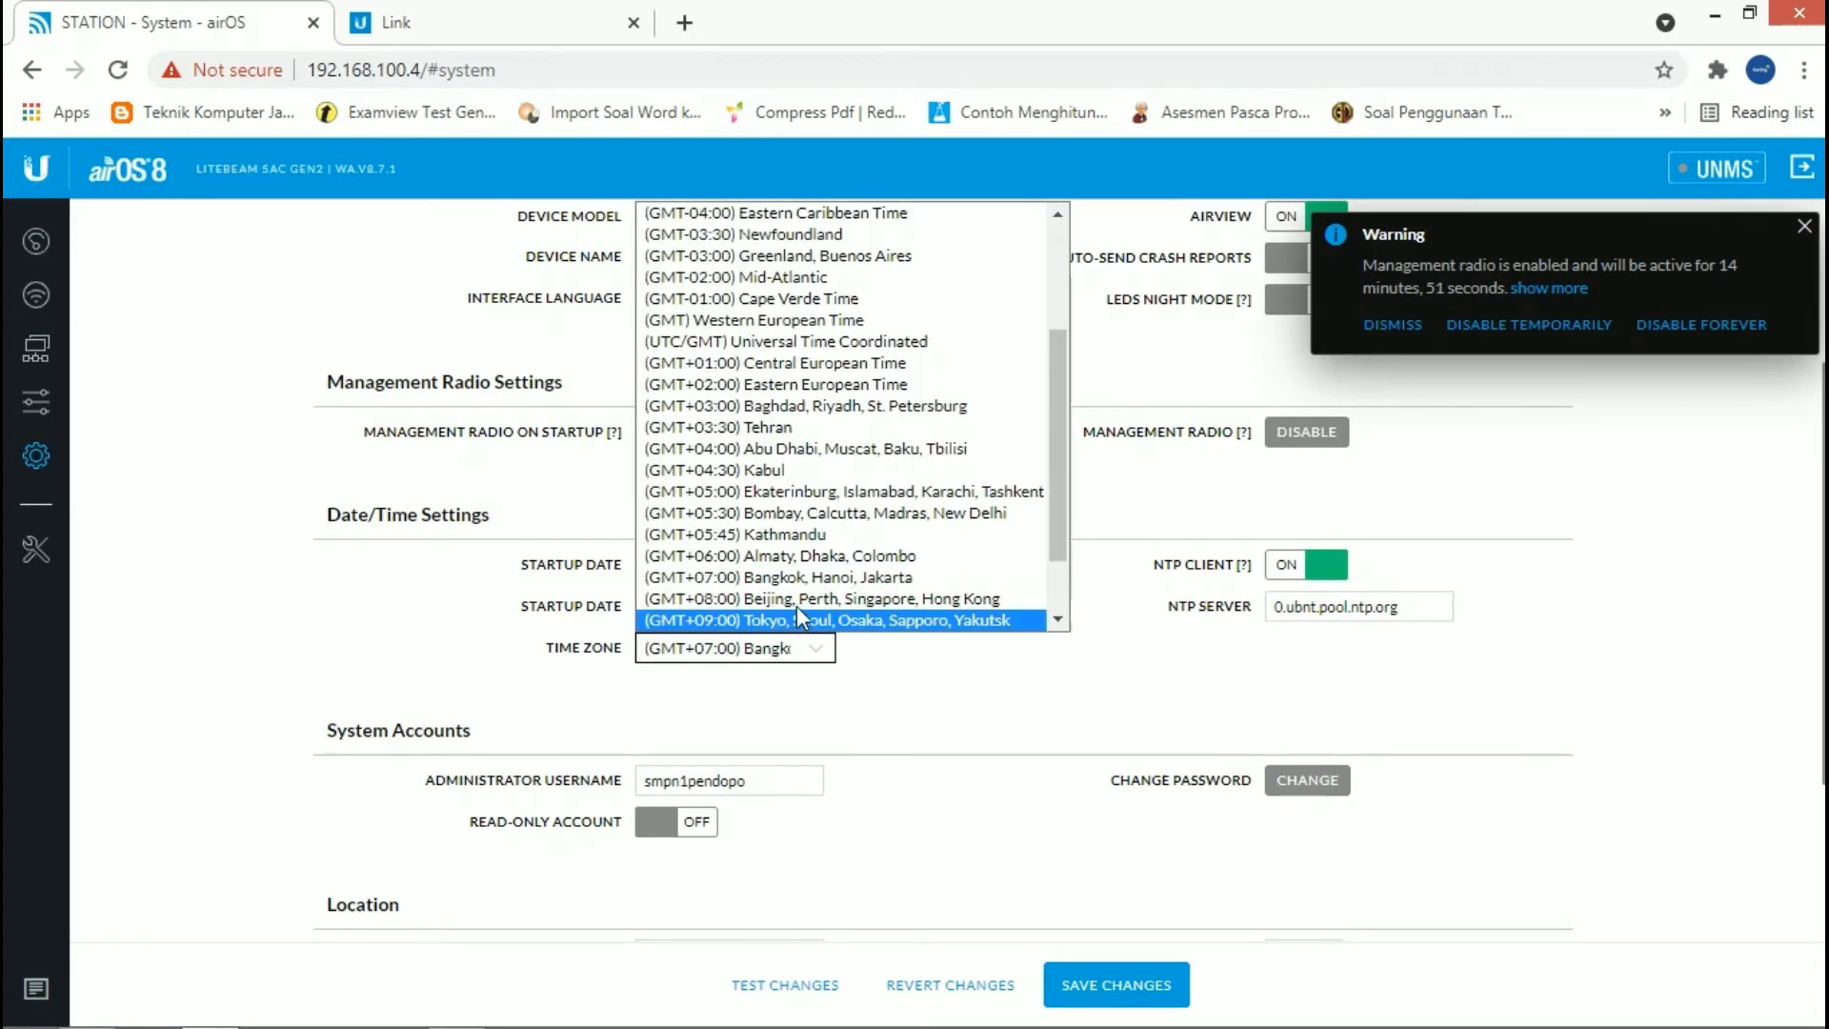
pyautogui.click(803, 579)
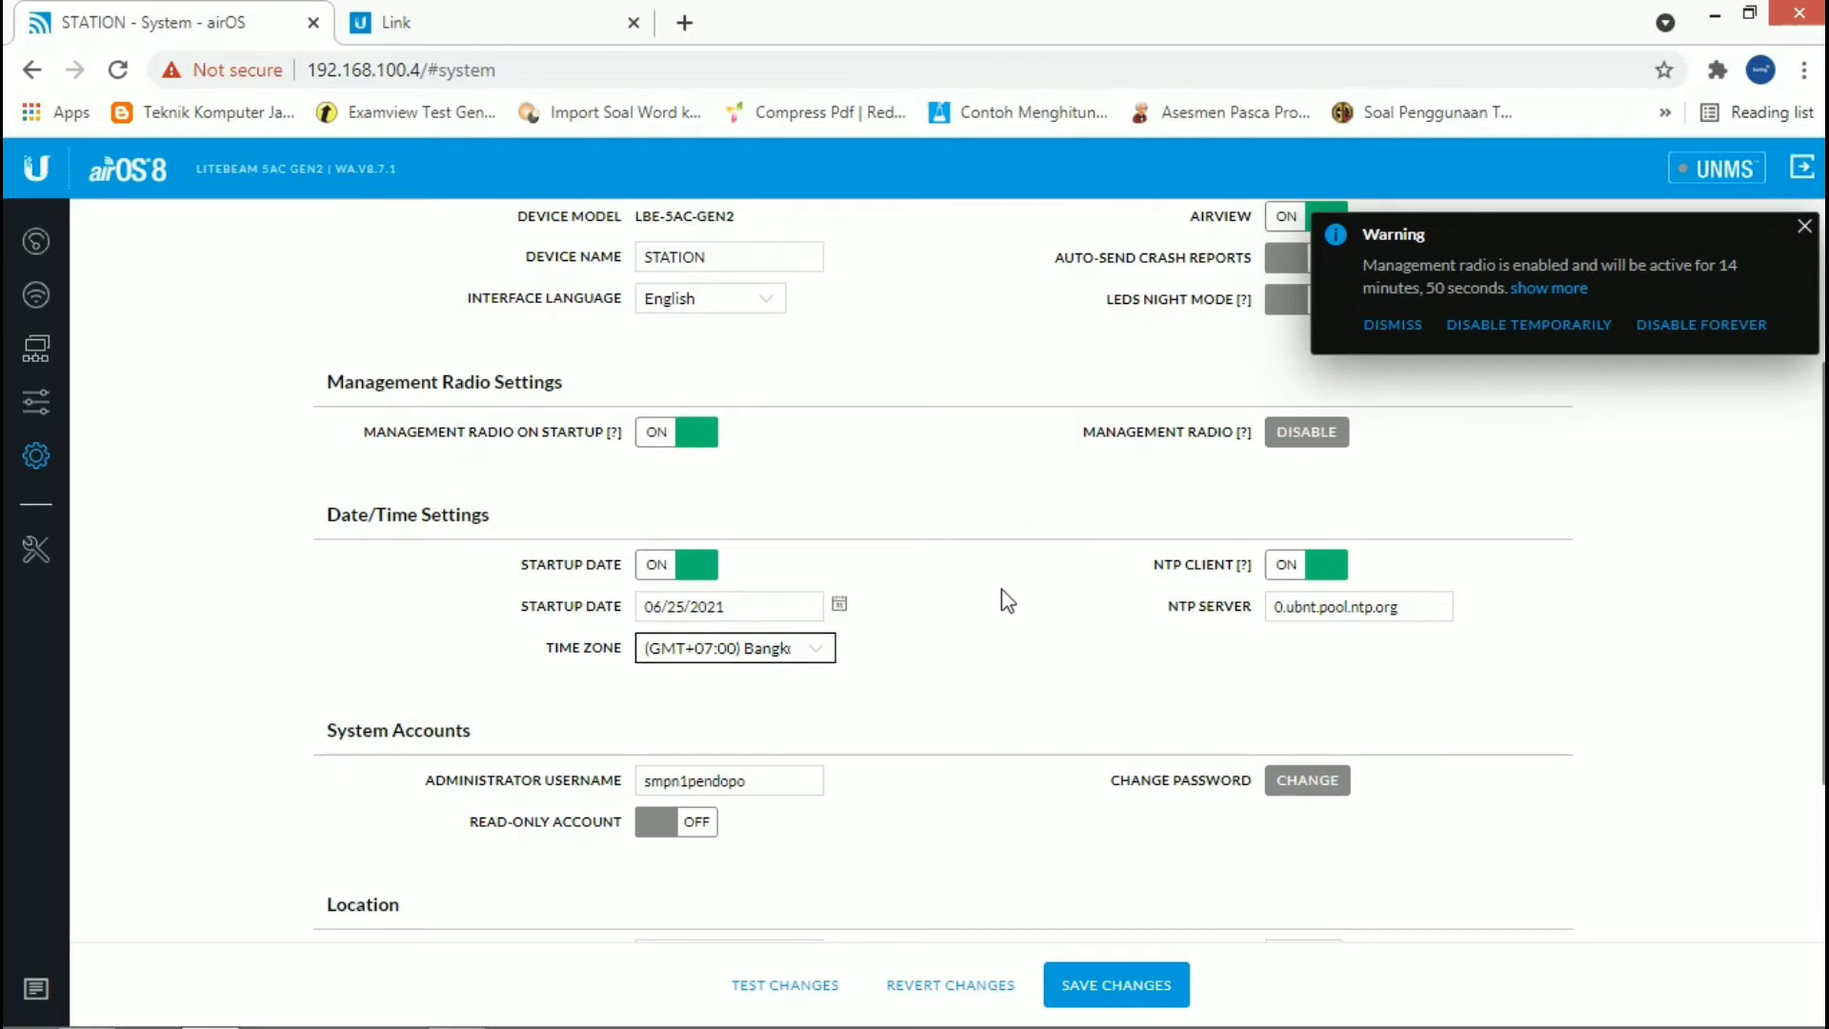
# Step: Toggle the NTP client off and back on, and check the administrator username field under the system accounts
pyautogui.click(1329, 572)
pyautogui.click(1330, 578)
pyautogui.click(1321, 572)
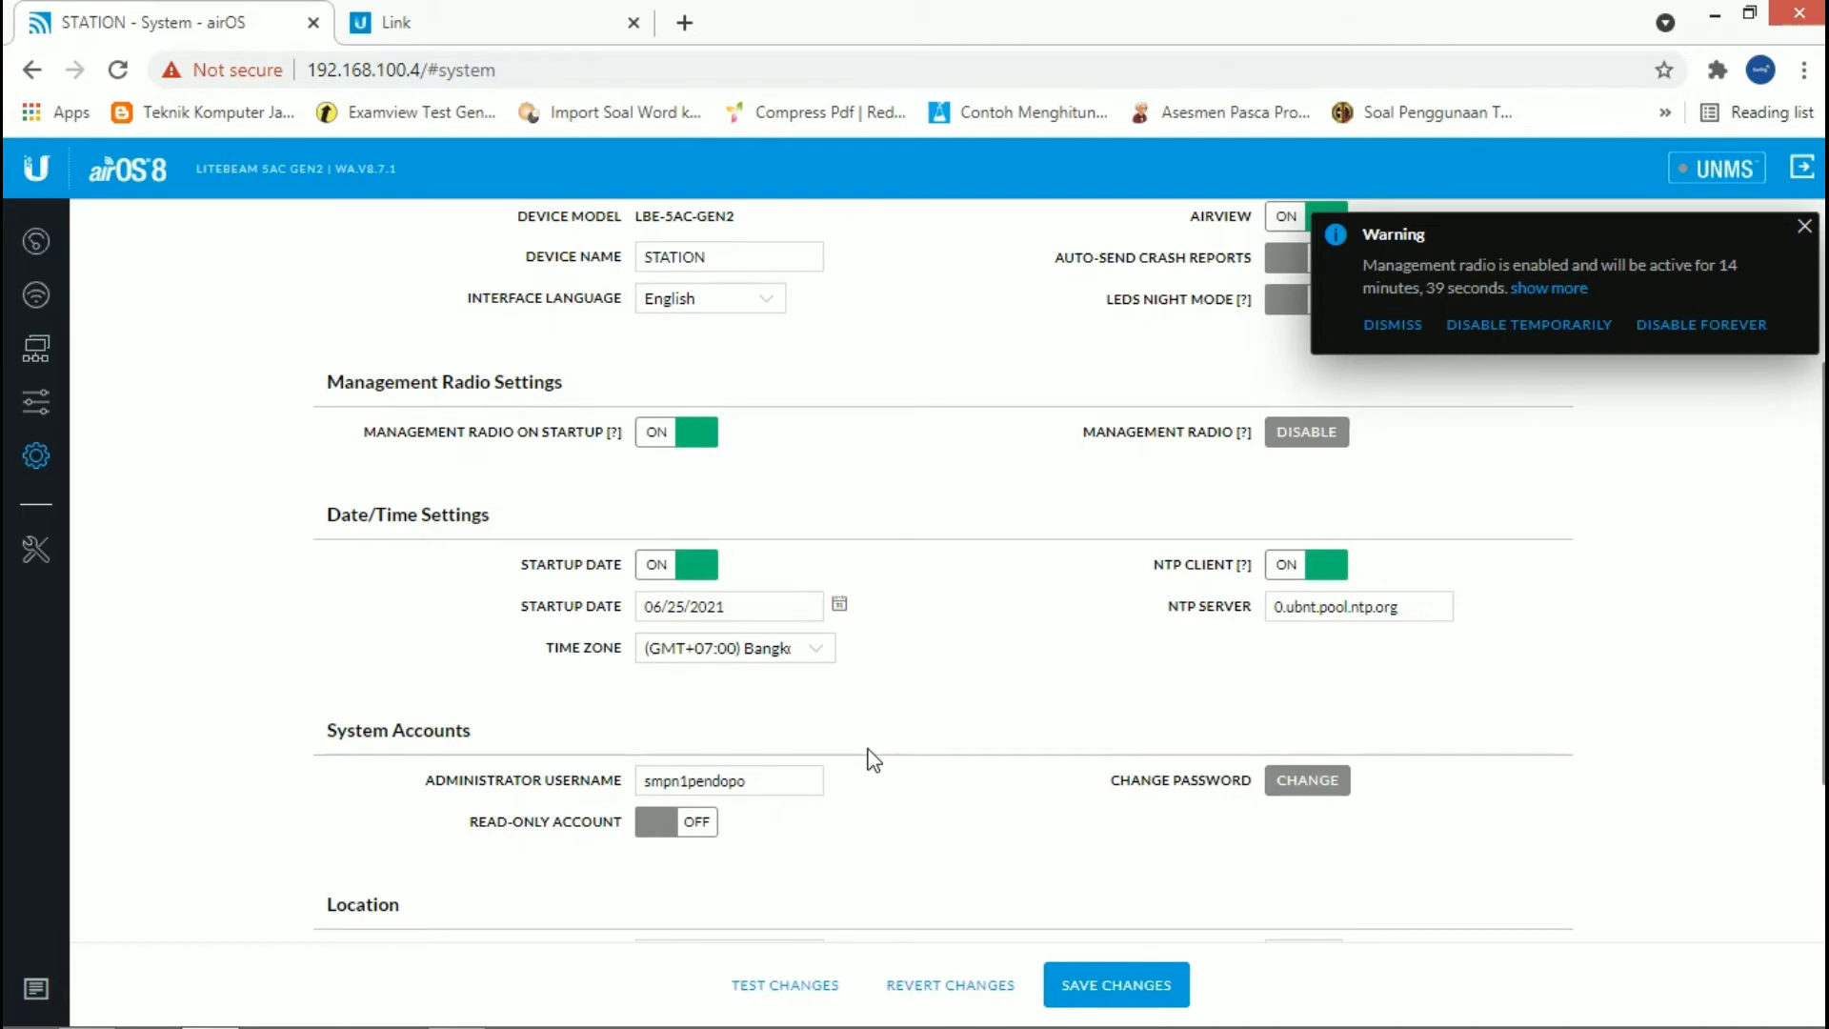
pyautogui.scroll(-3, 873, 759)
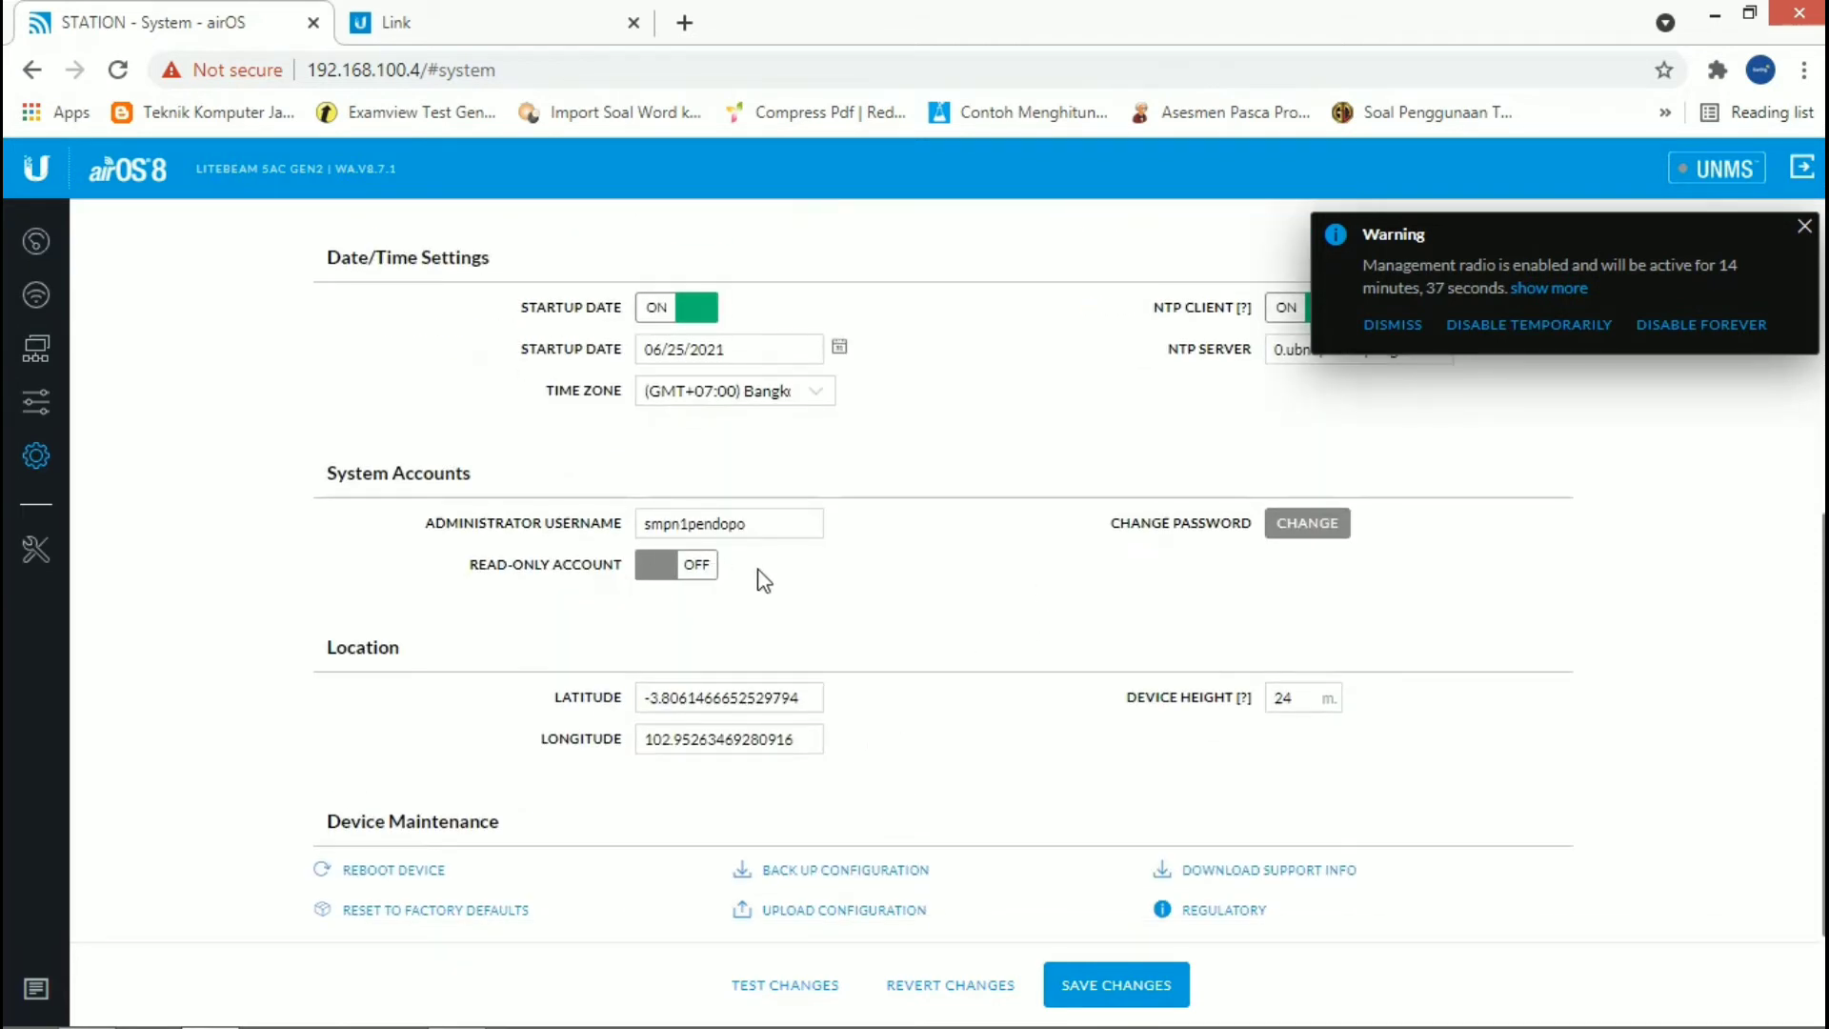
pyautogui.click(767, 524)
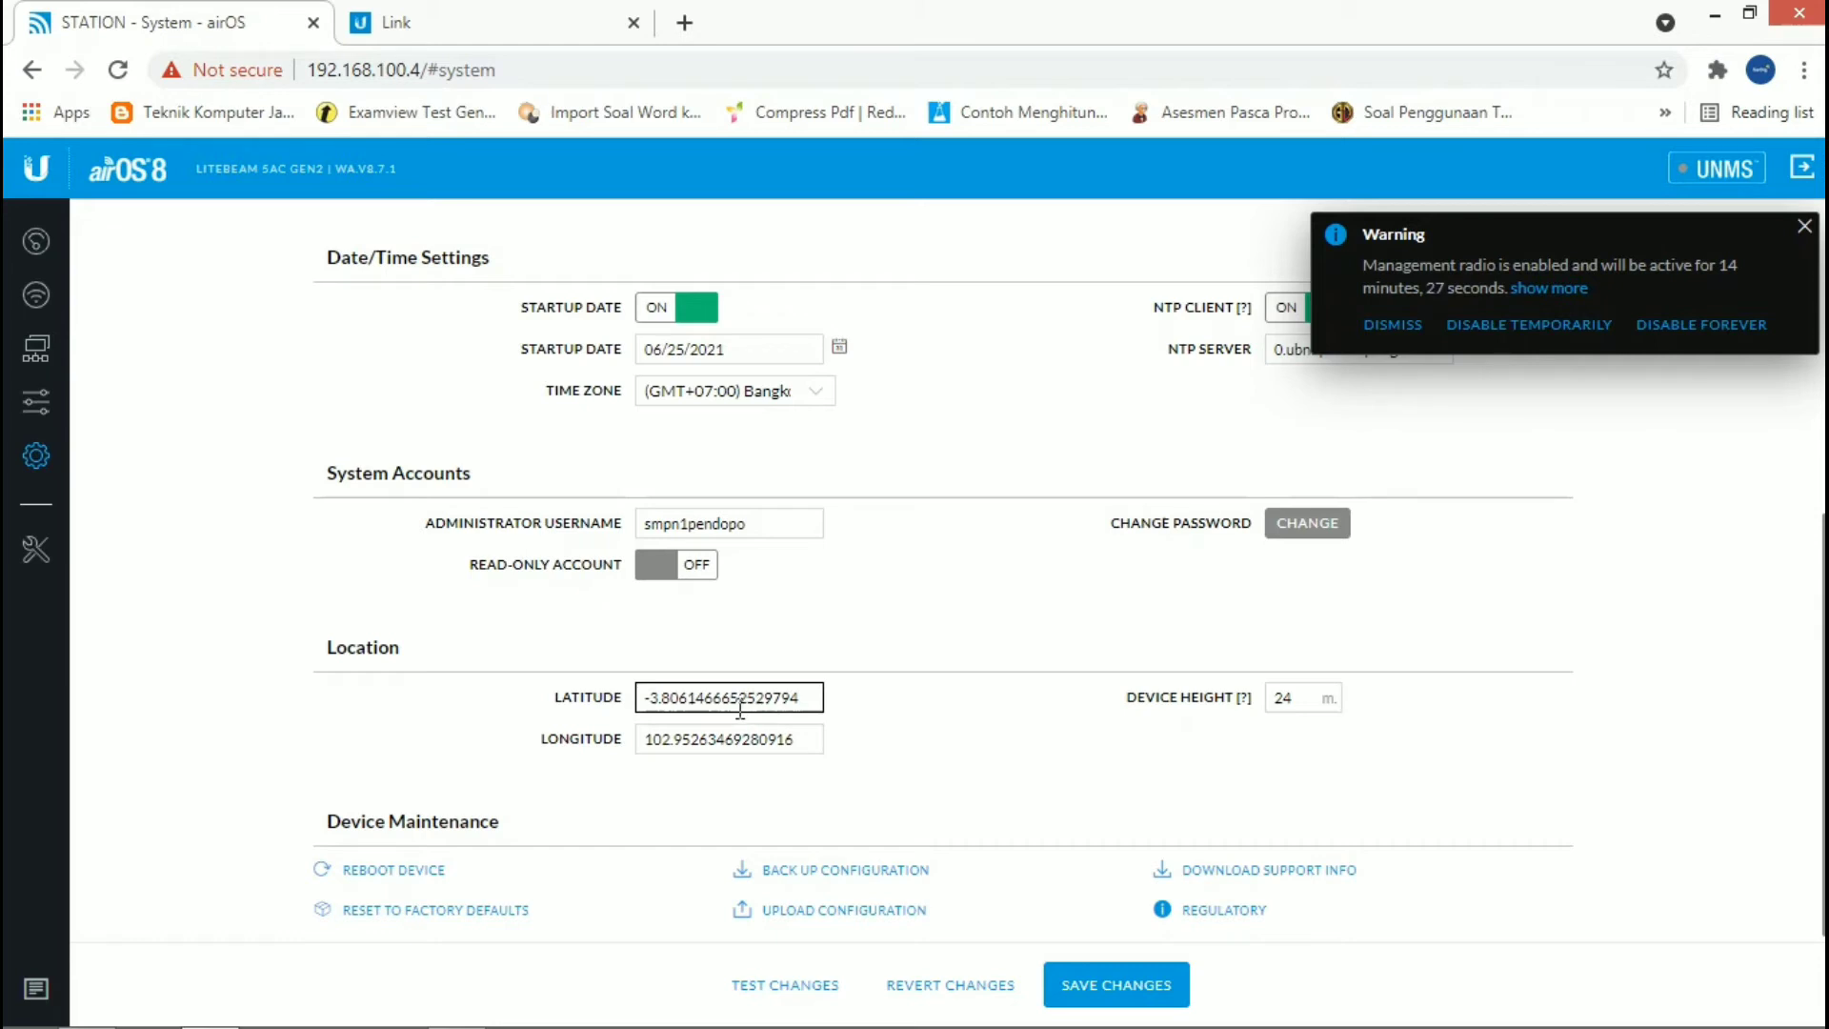
# Step: Search for maps in a new browser tab and open Google Maps
pyautogui.click(682, 23)
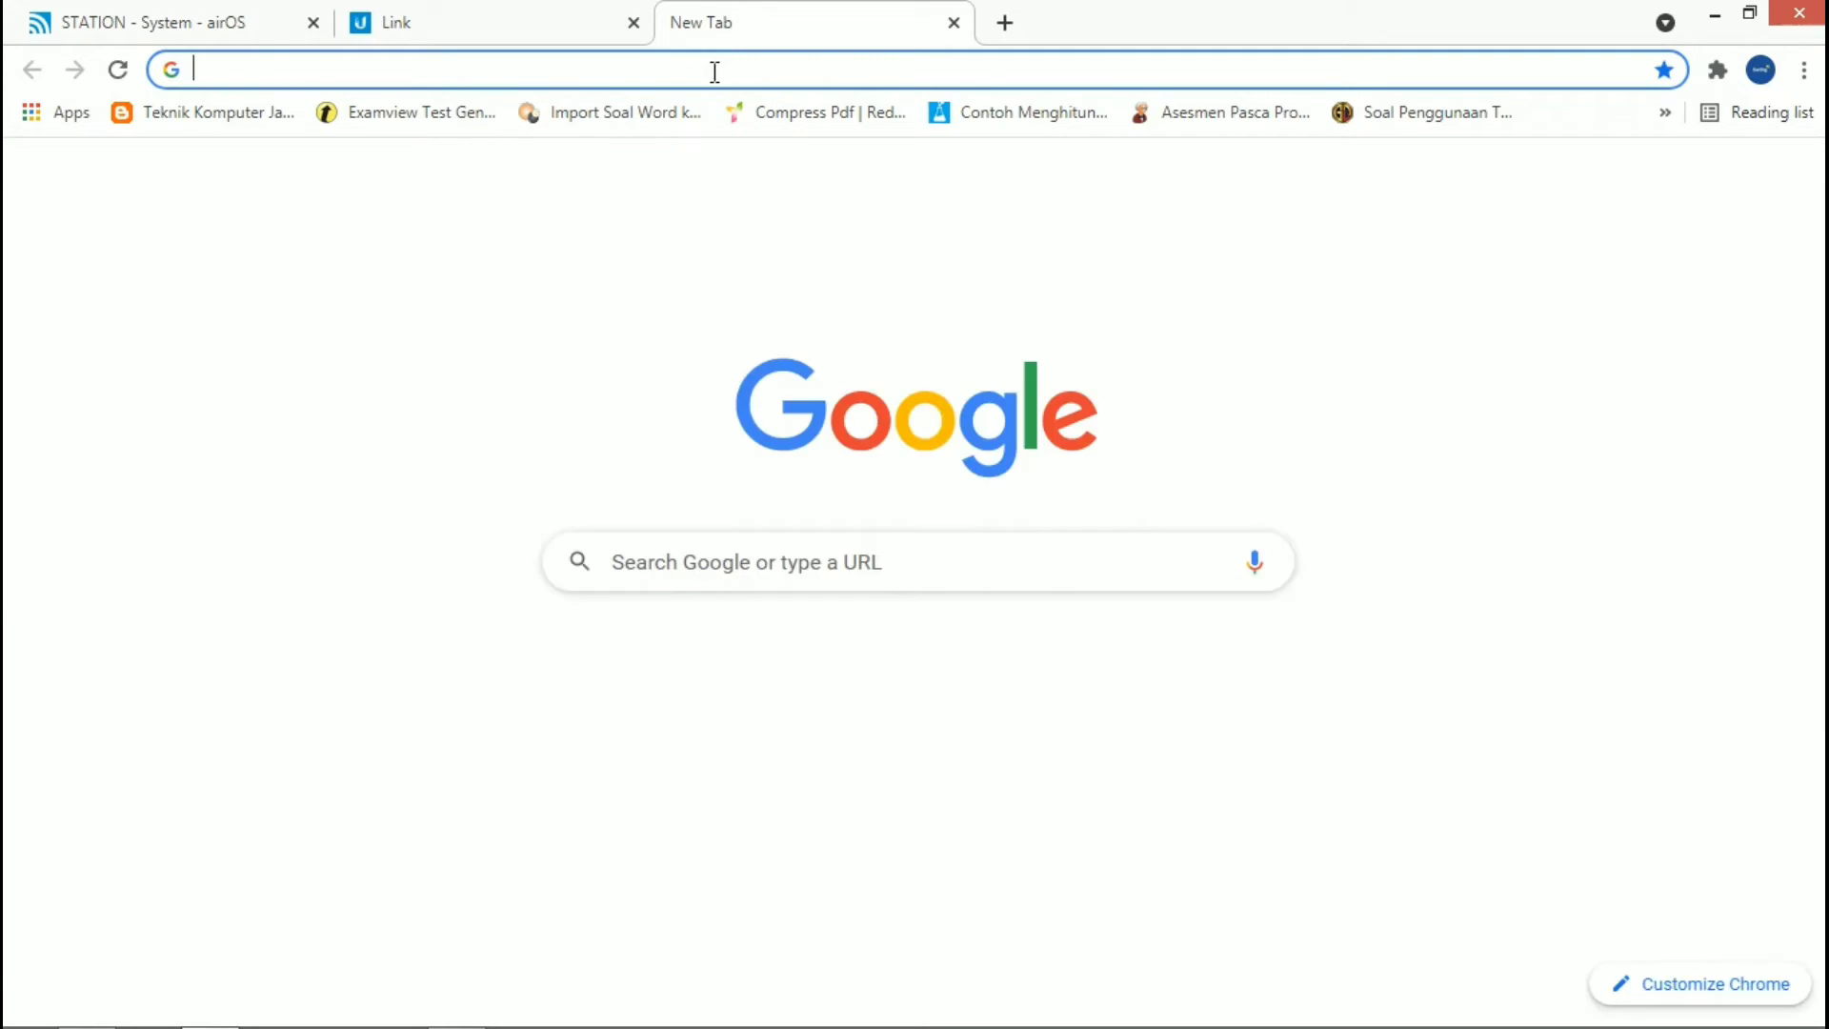
pyautogui.write('map')
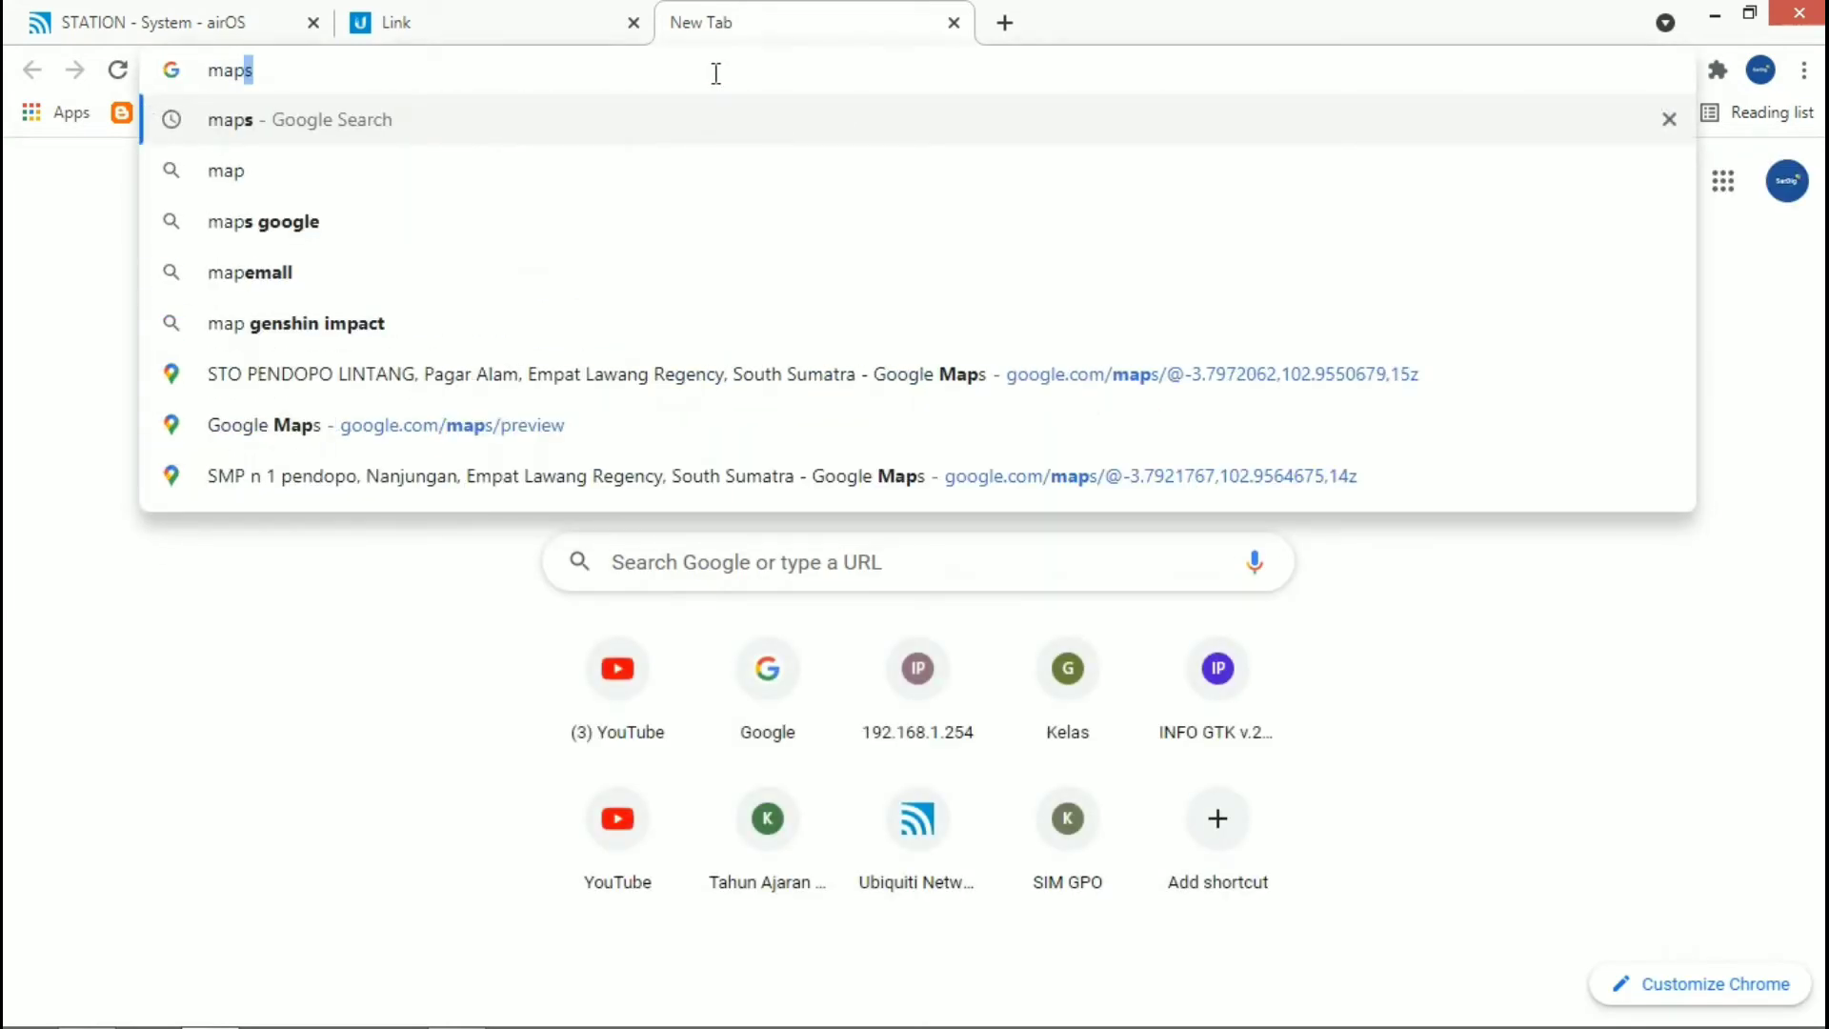
pyautogui.press('Return')
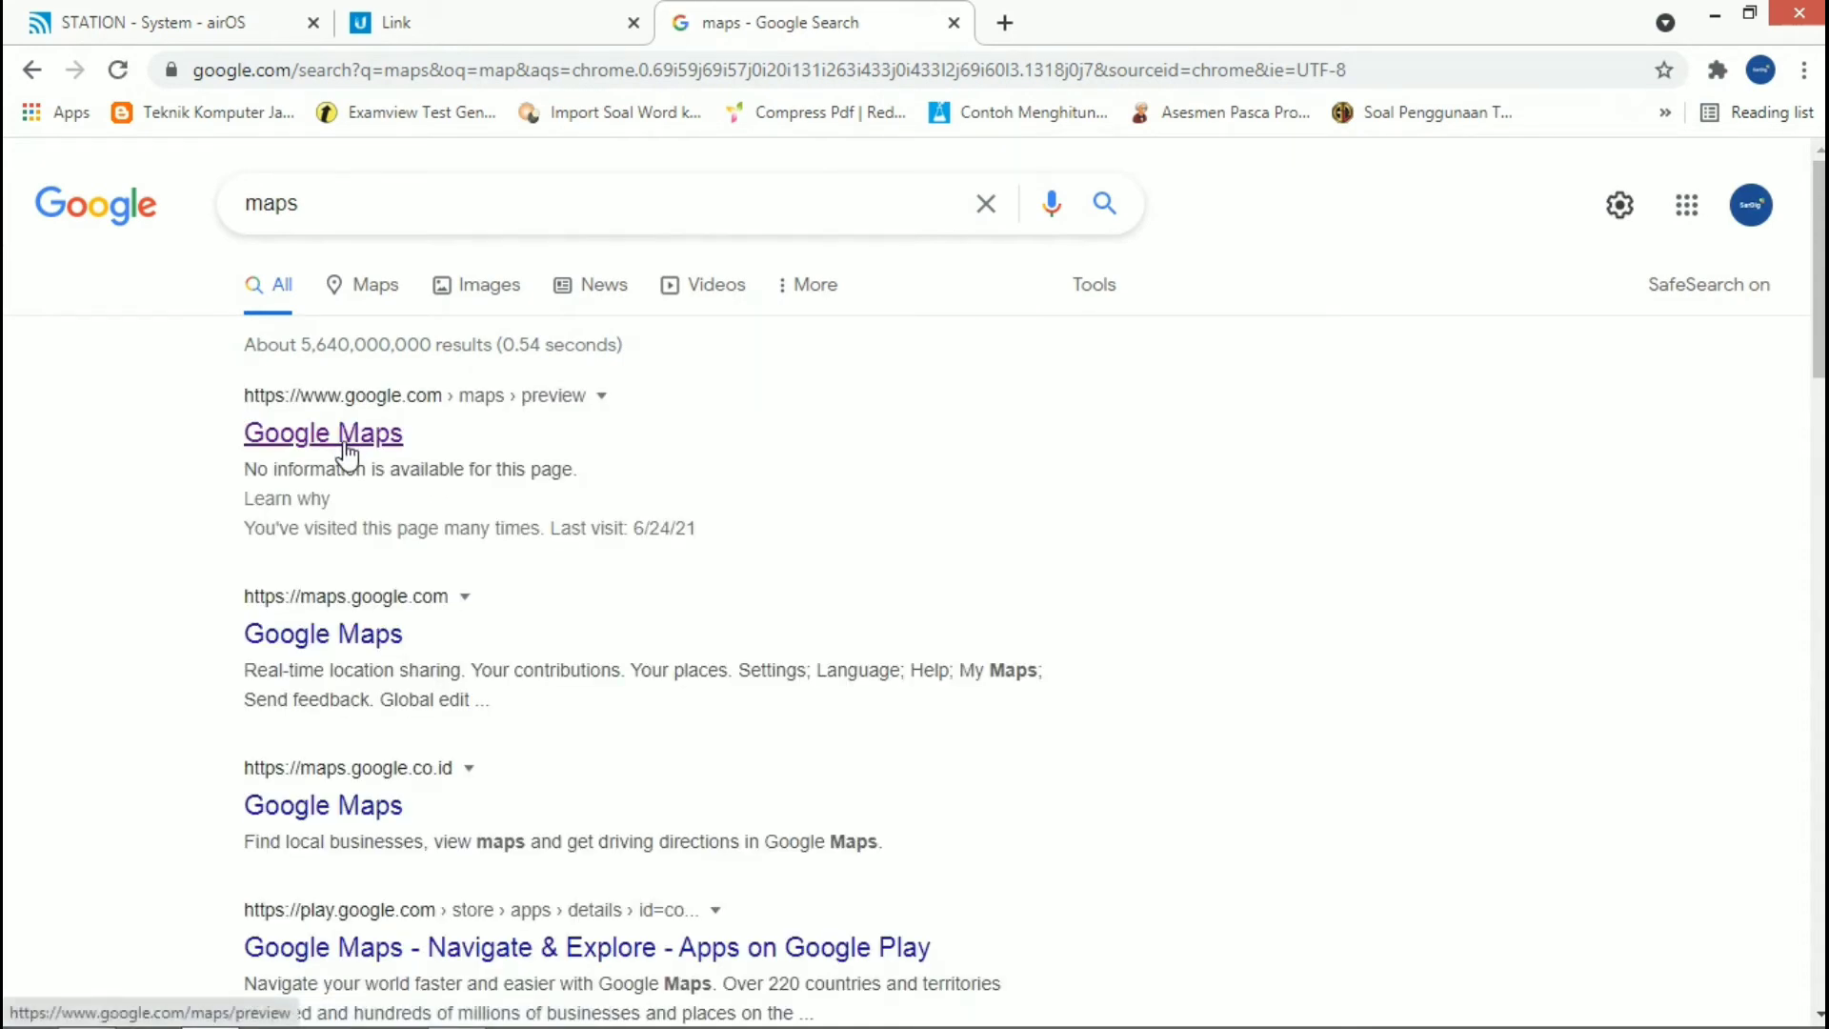
pyautogui.click(345, 441)
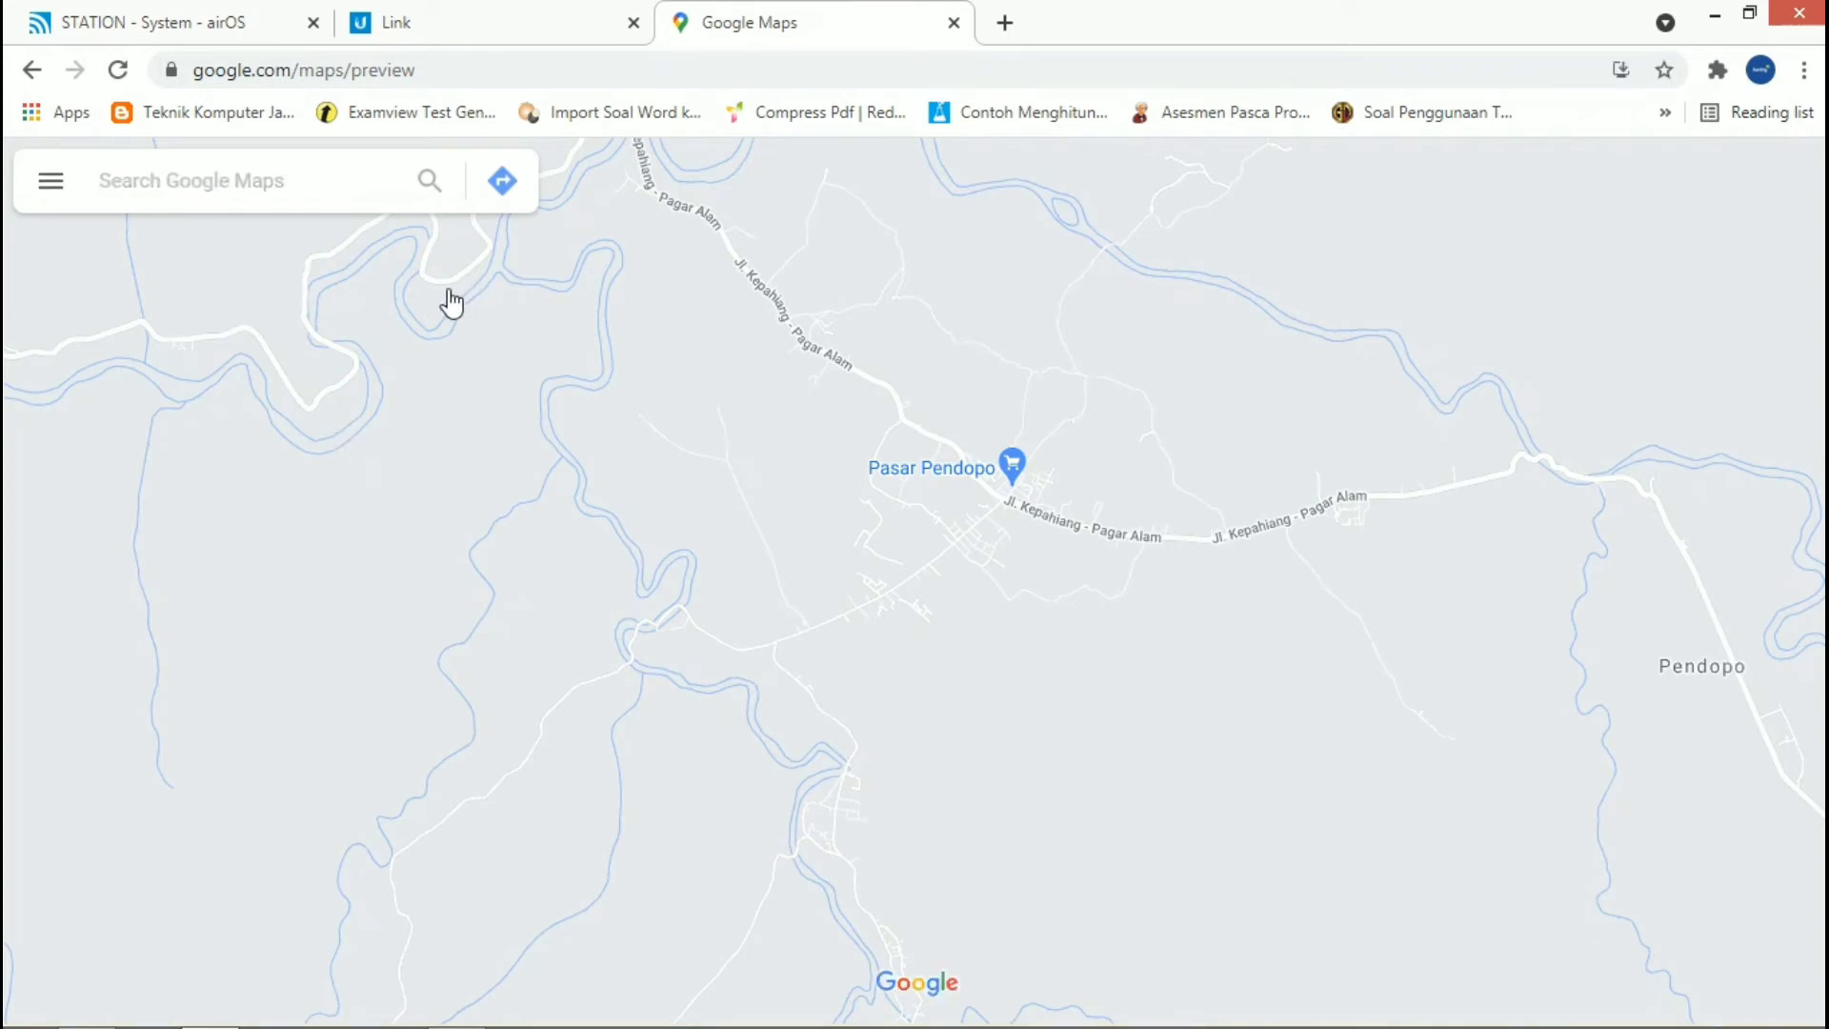
# Step: Find SMP n 1 pendopo on the map and switch to the satellite view
pyautogui.click(260, 177)
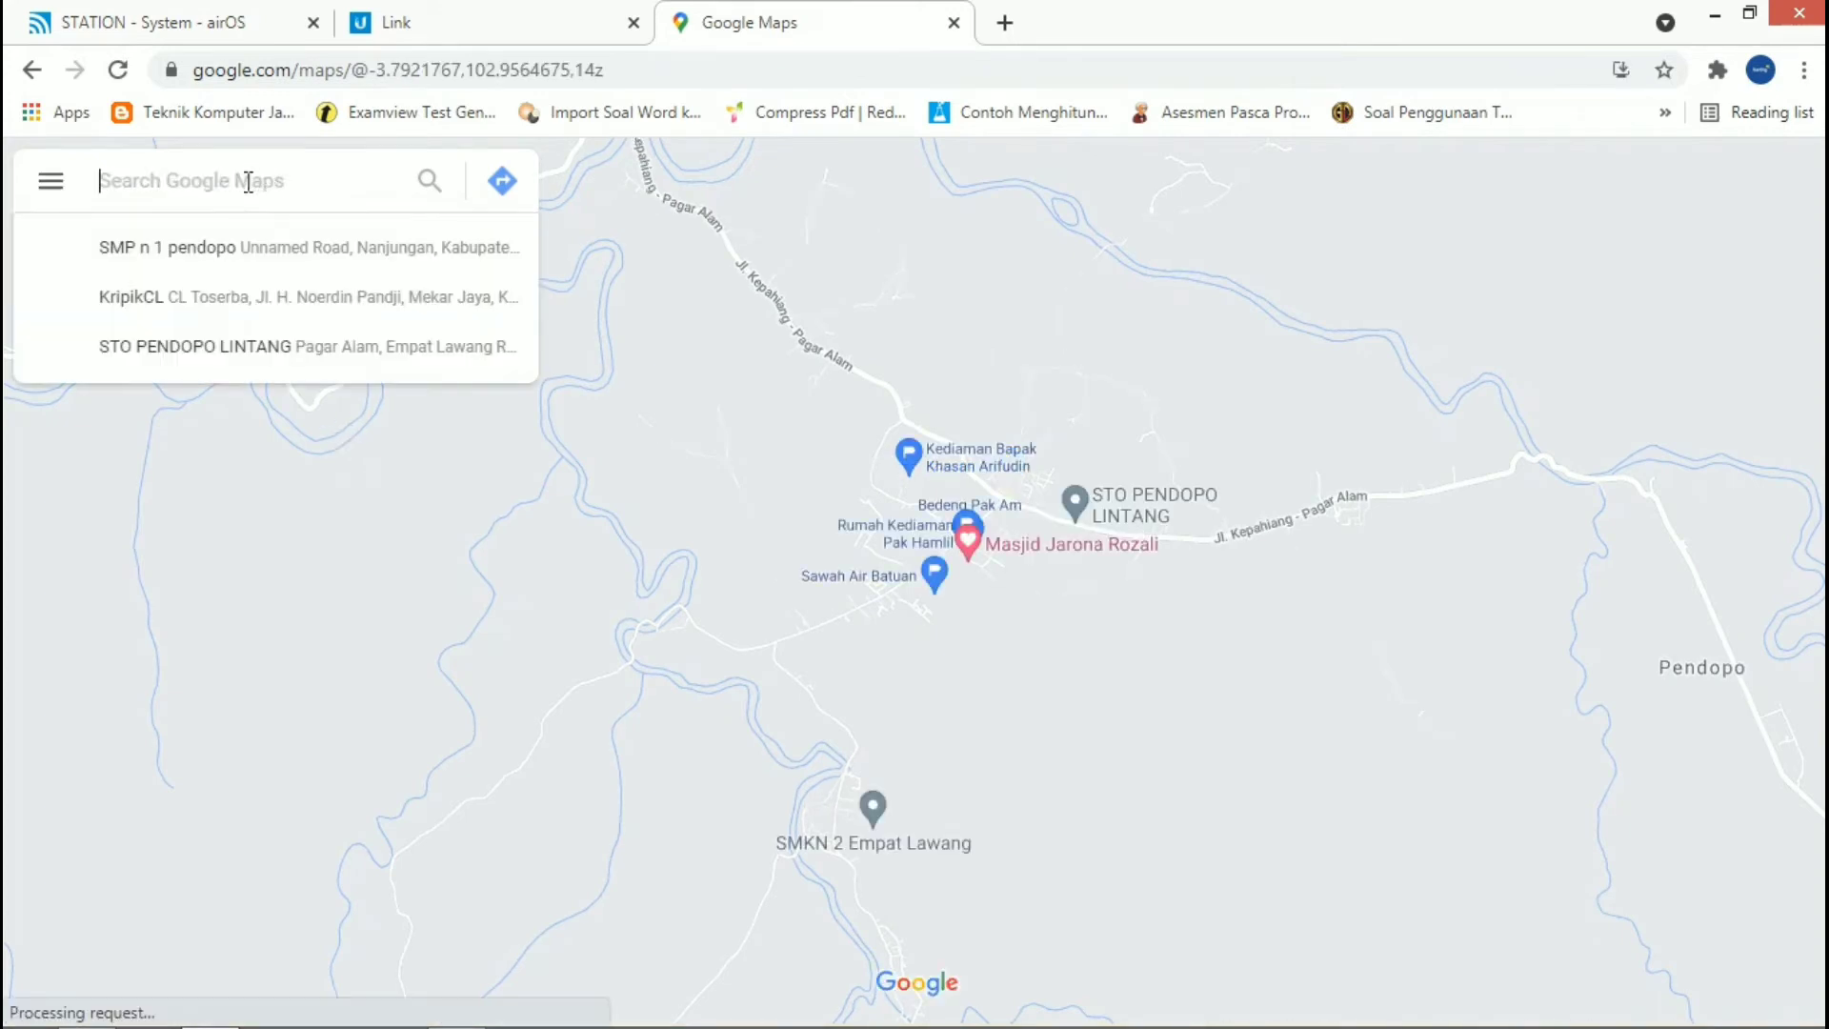
pyautogui.click(253, 250)
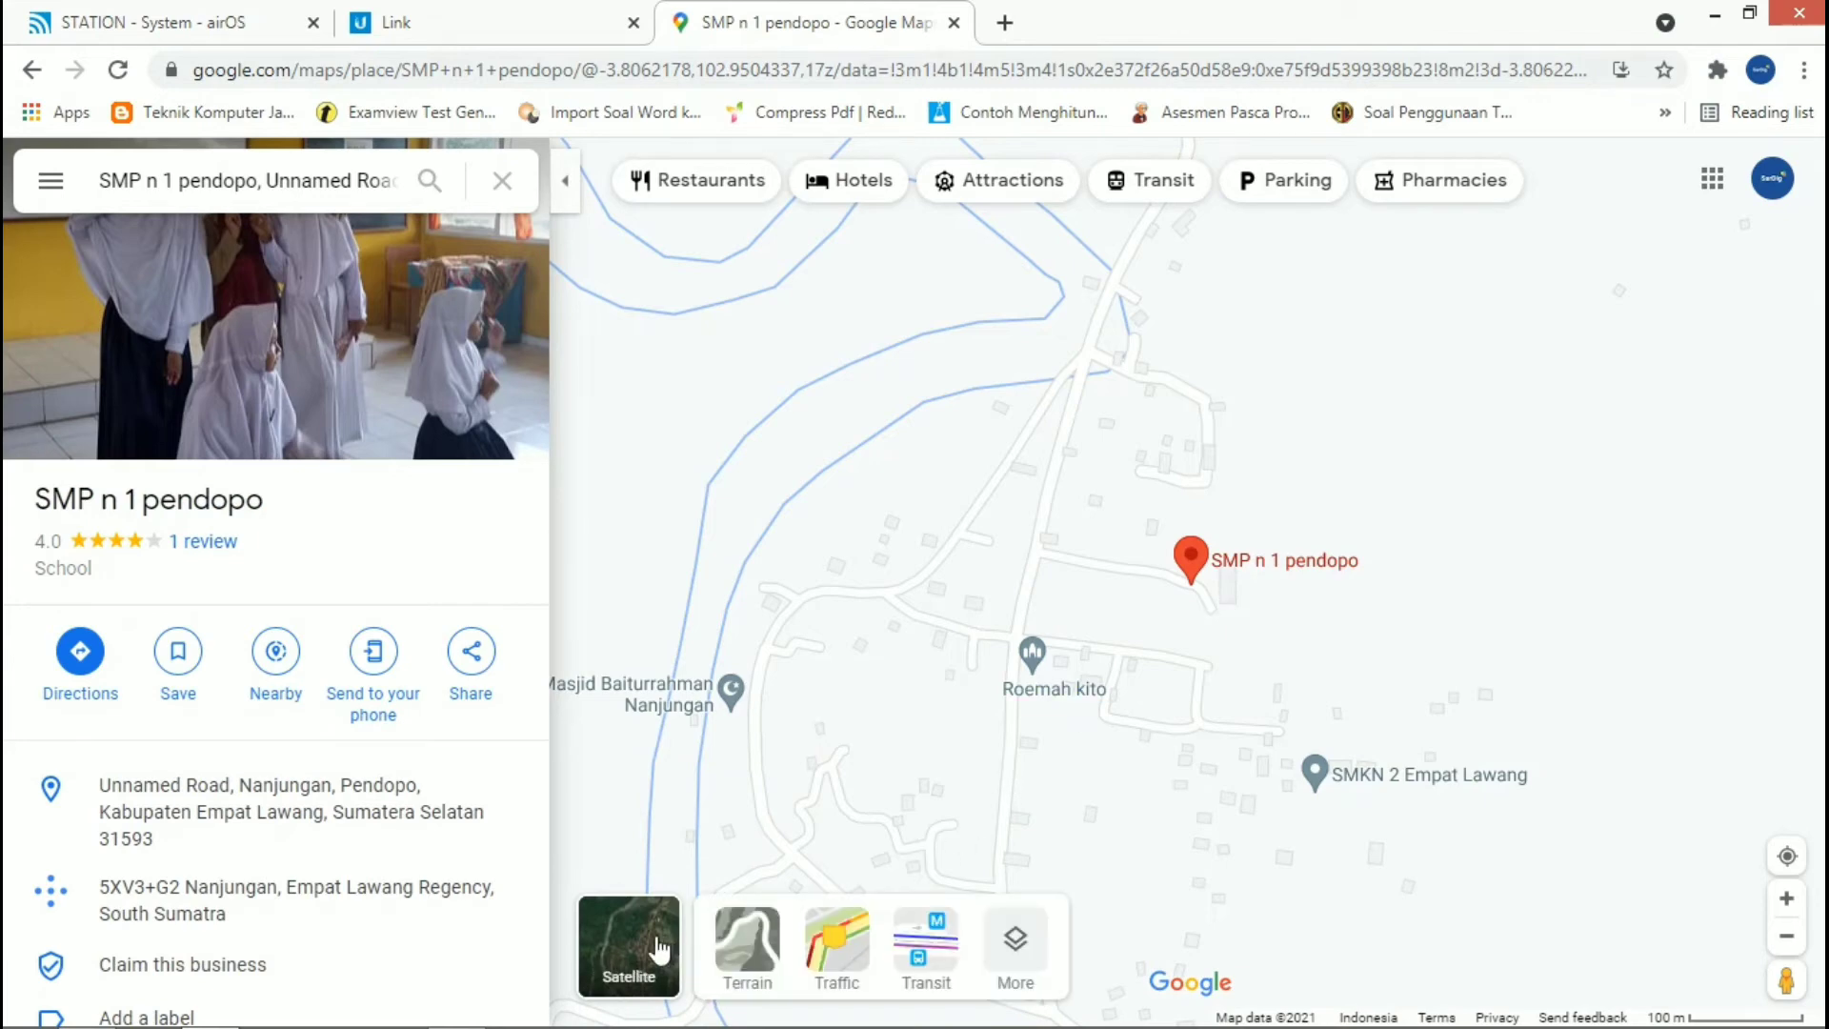
pyautogui.click(664, 945)
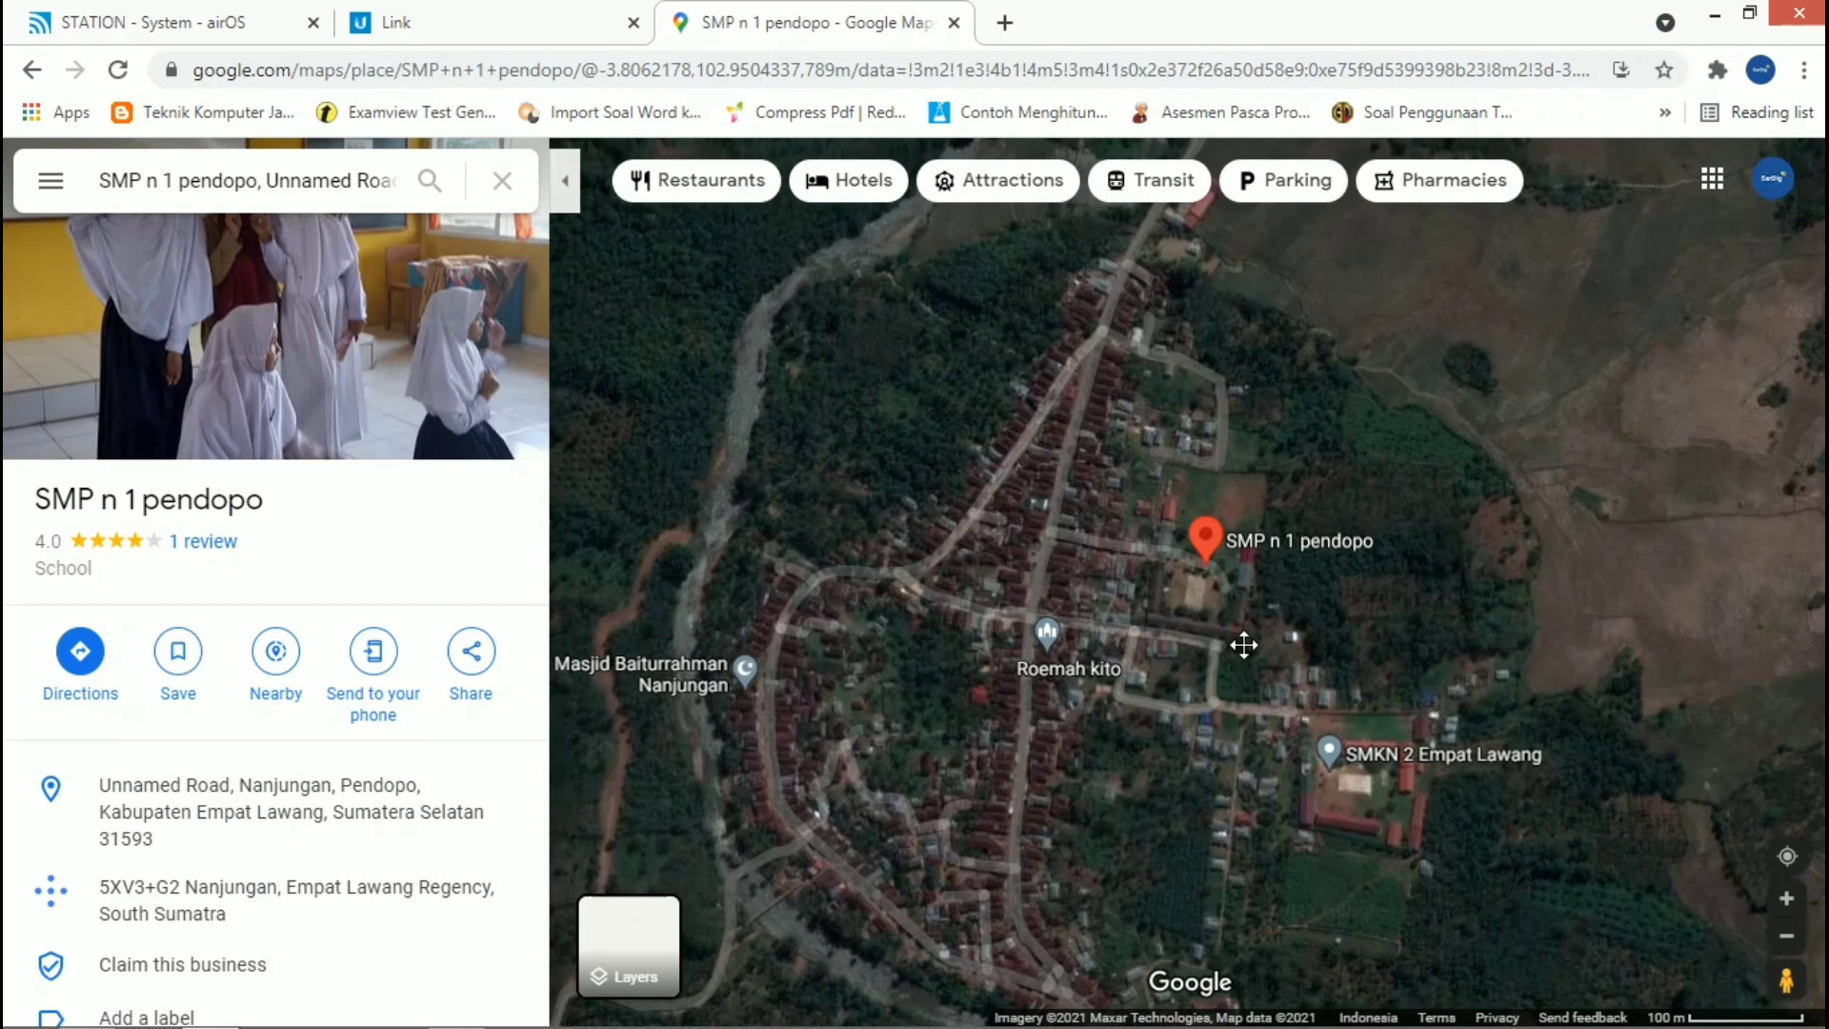
pyautogui.moveTo(1244, 645); pyautogui.dragTo(1229, 626)
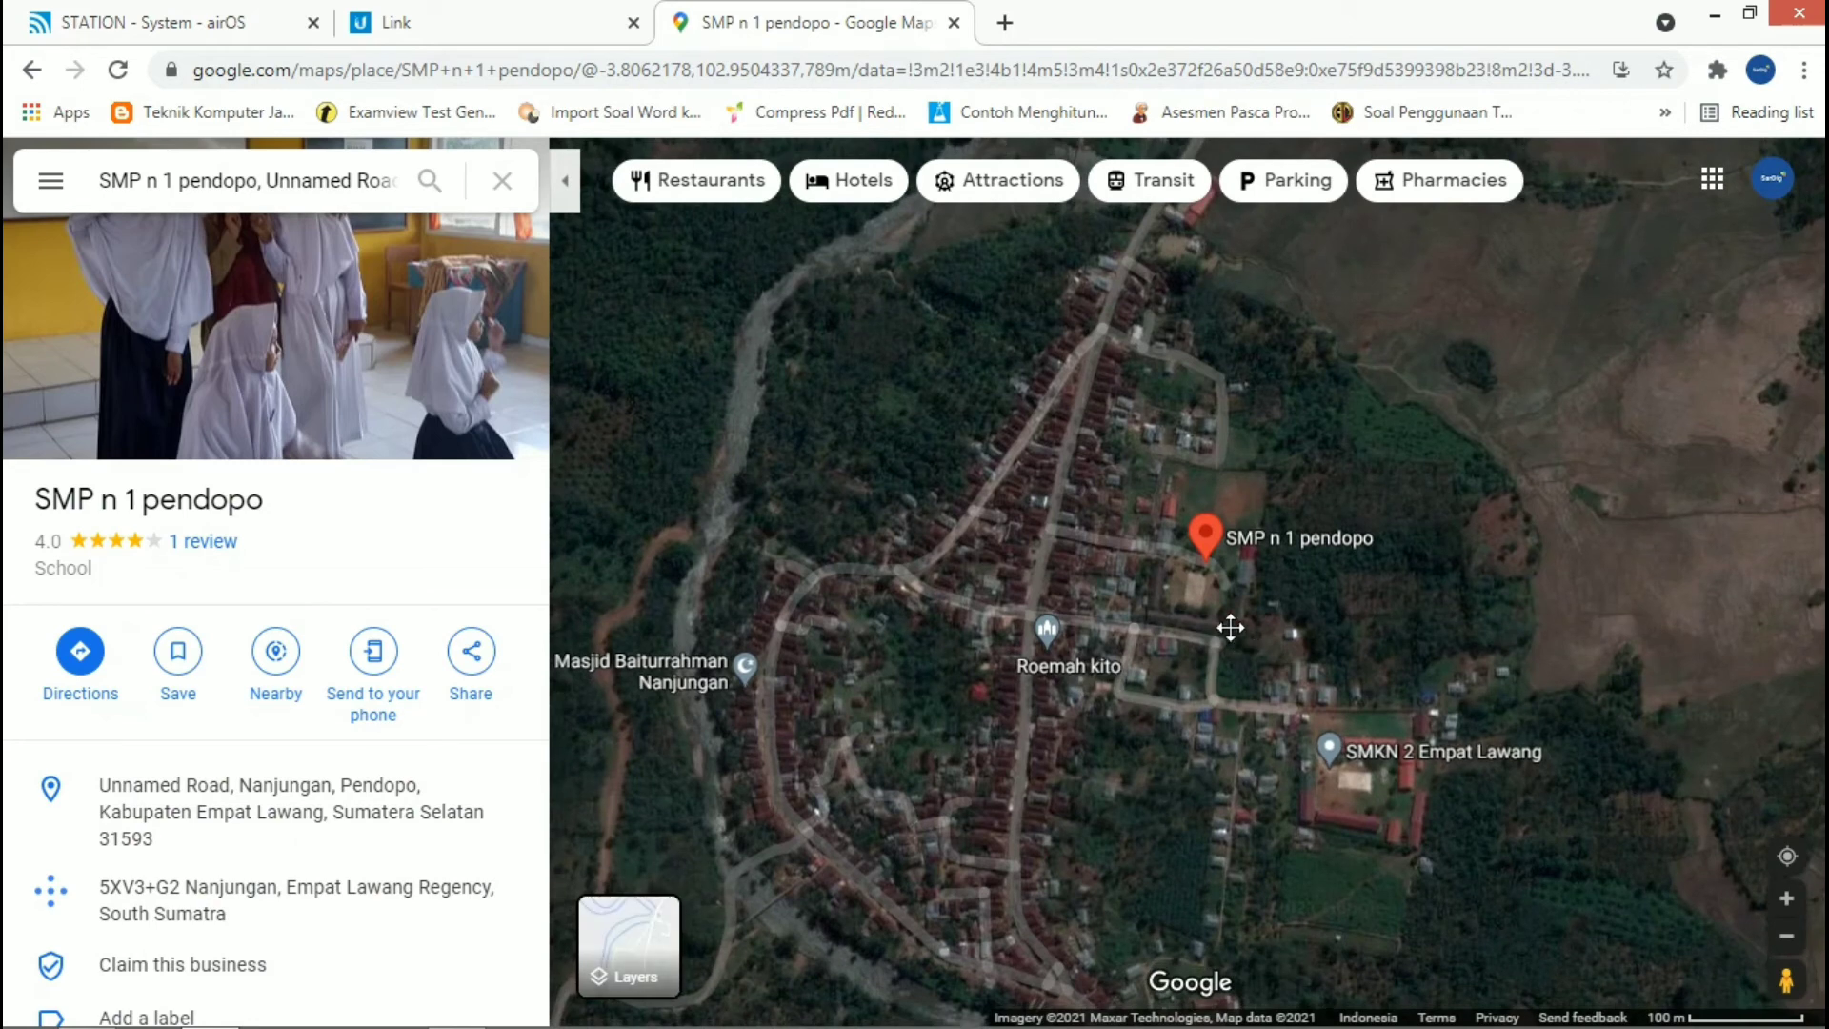
# Step: Pick a spot beside the road southwest of the school, at about -3.806670, 102.952081, and open its location details
pyautogui.click(1142, 602)
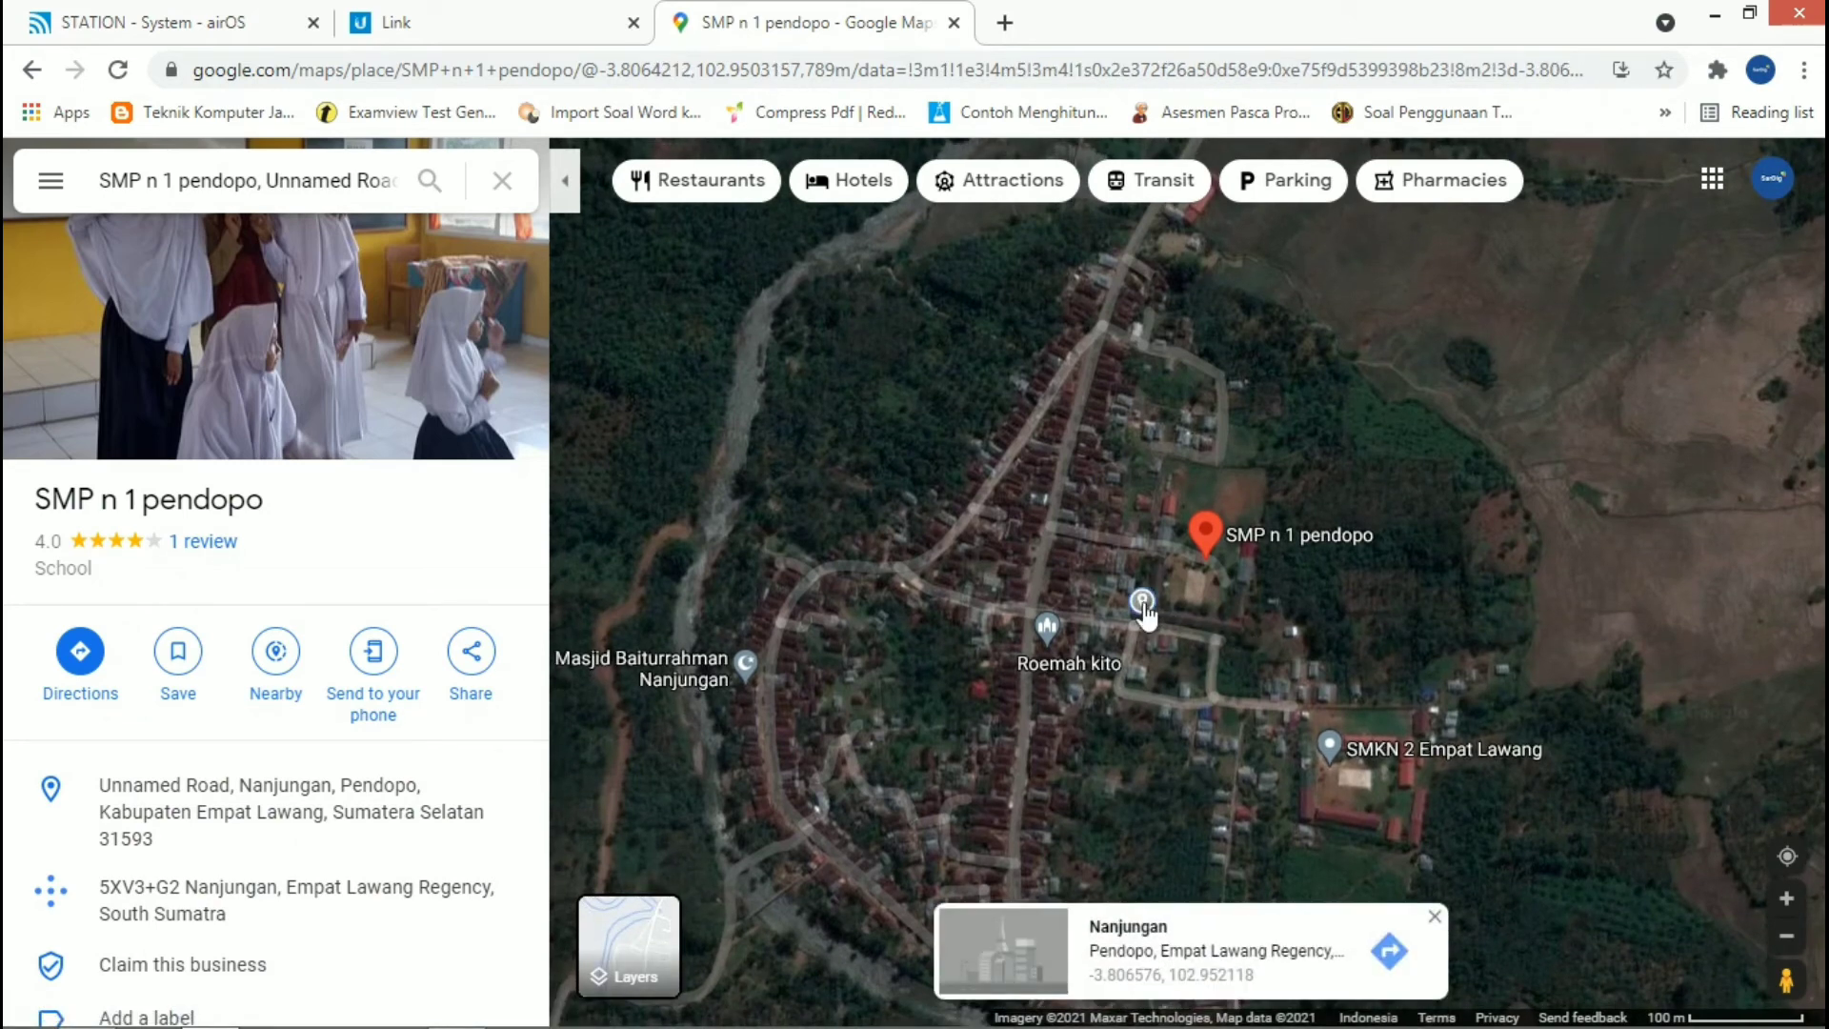
pyautogui.scroll(1, 1143, 602)
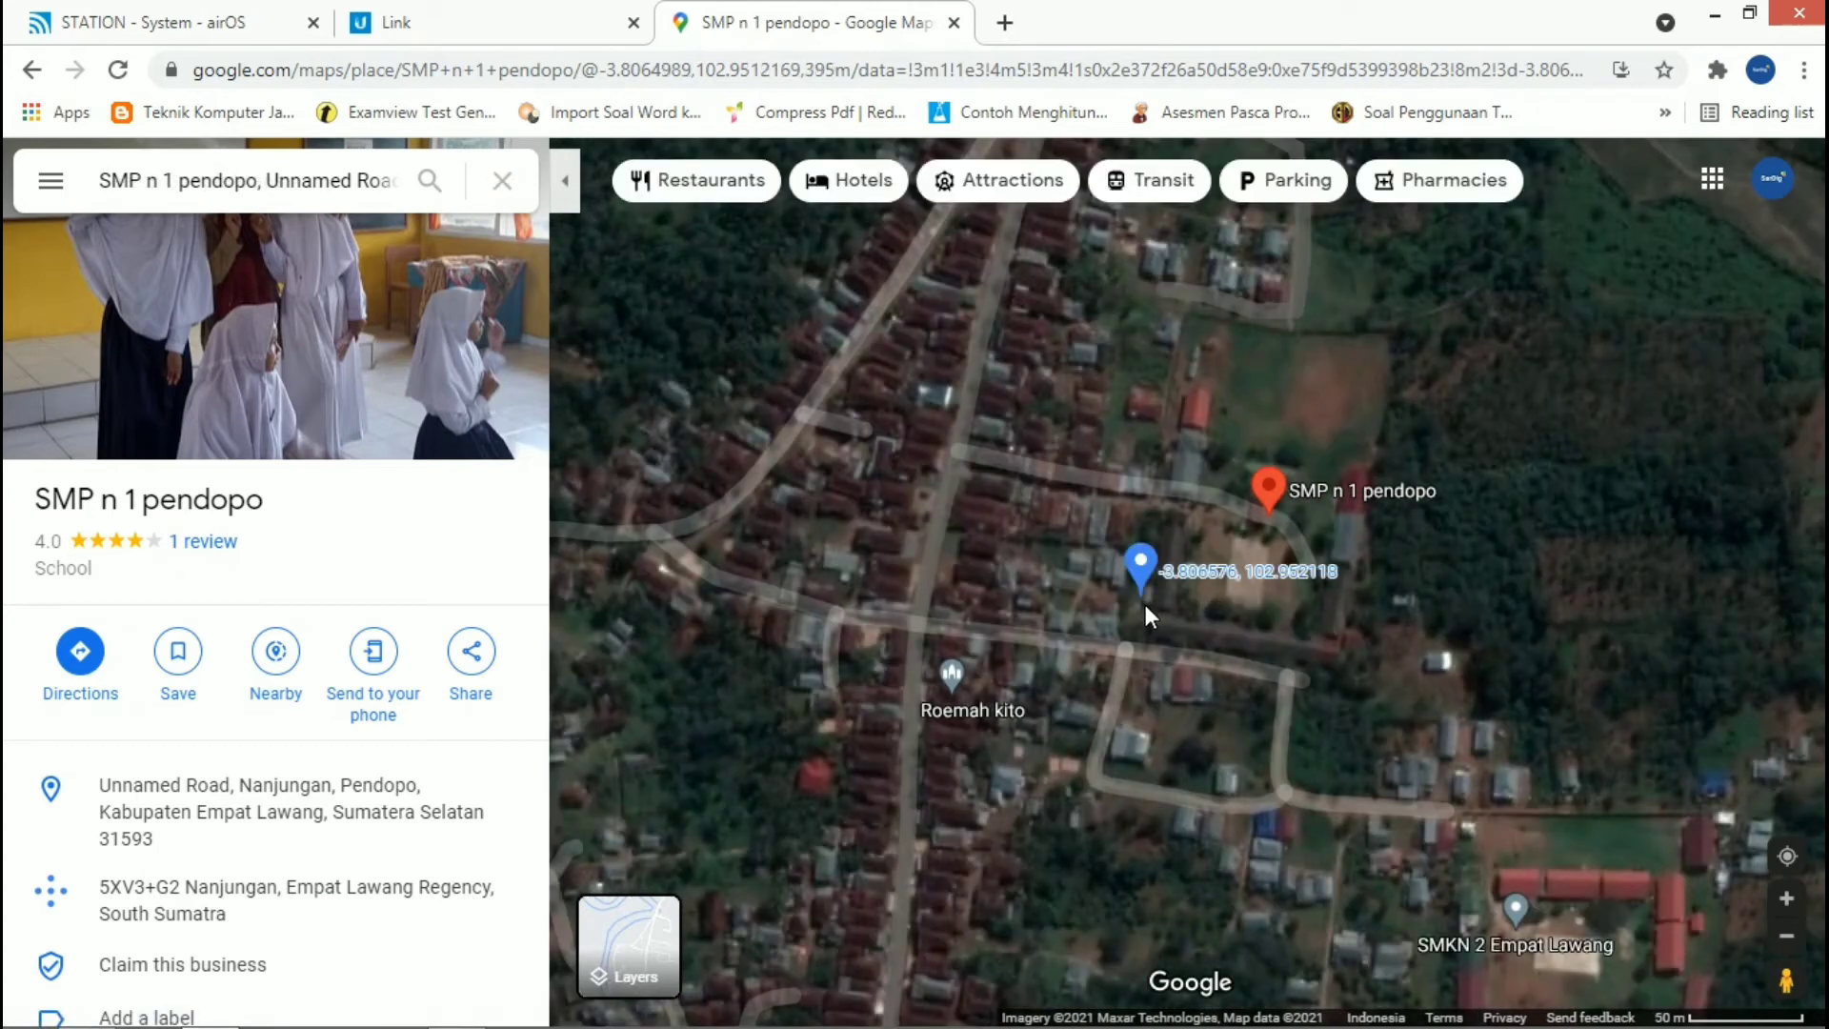
pyautogui.click(1145, 603)
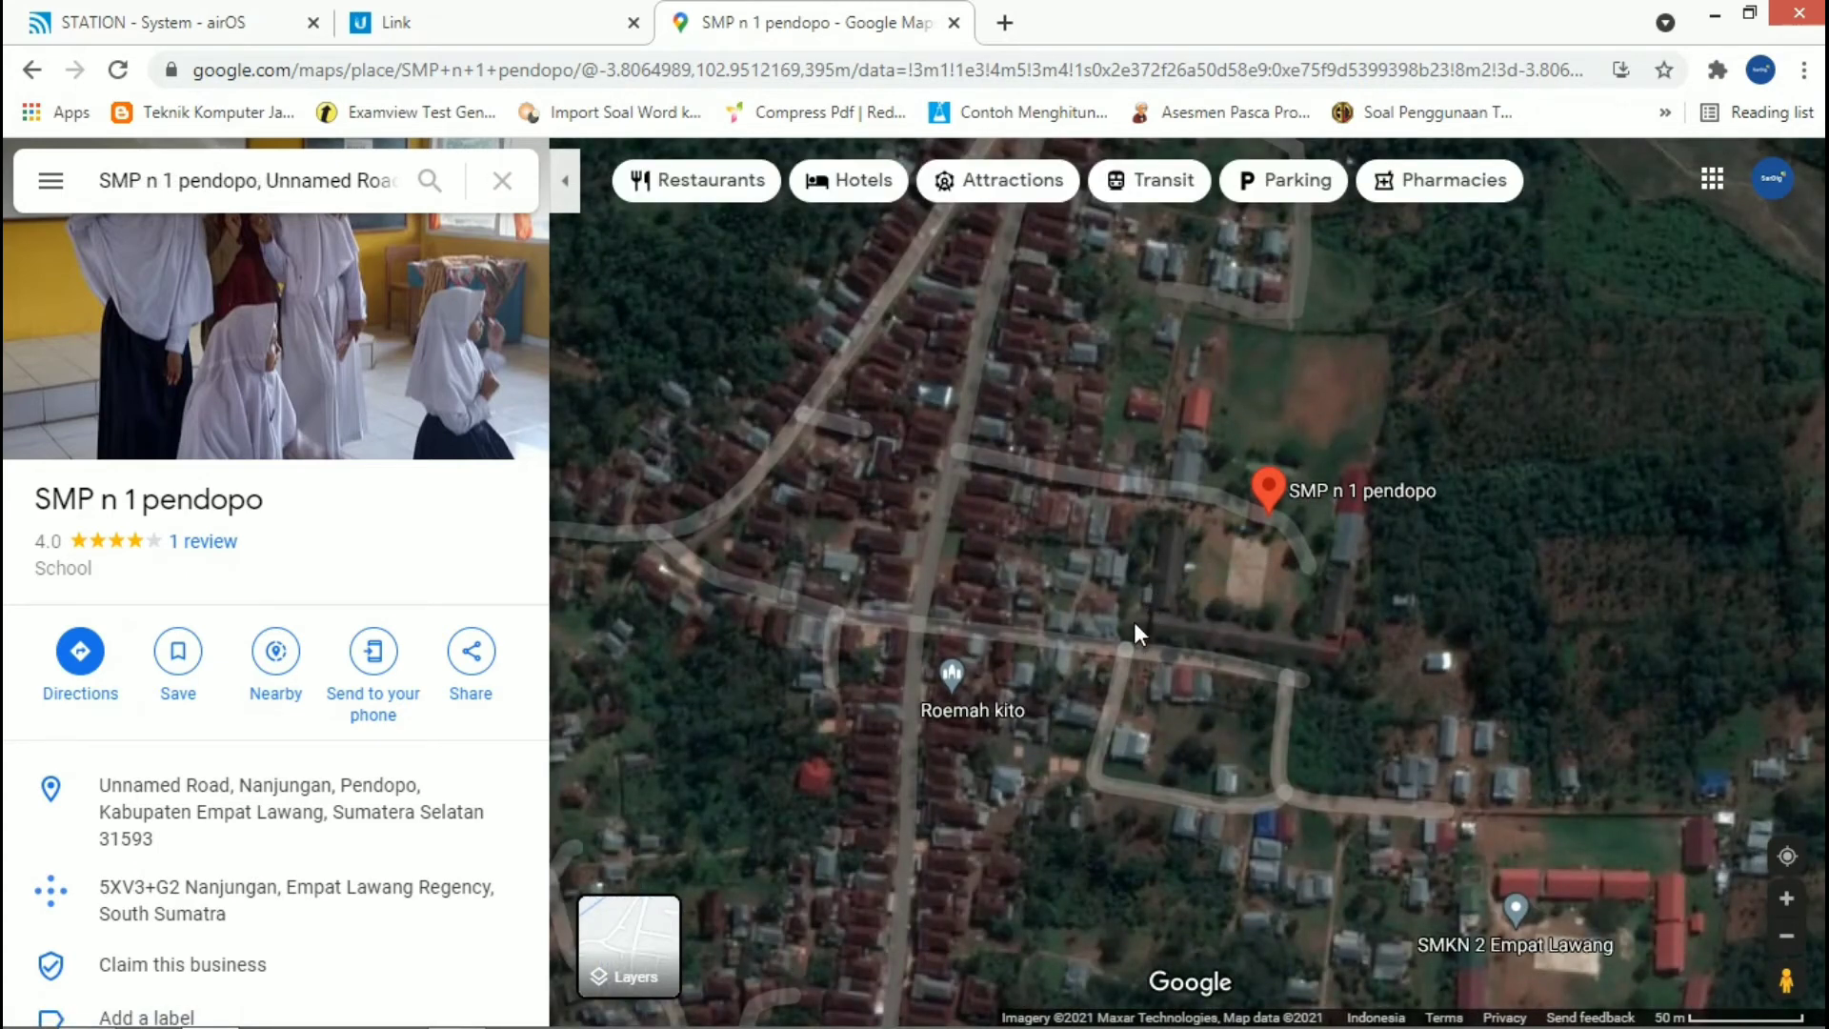
pyautogui.scroll(1, 1133, 621)
pyautogui.click(1133, 628)
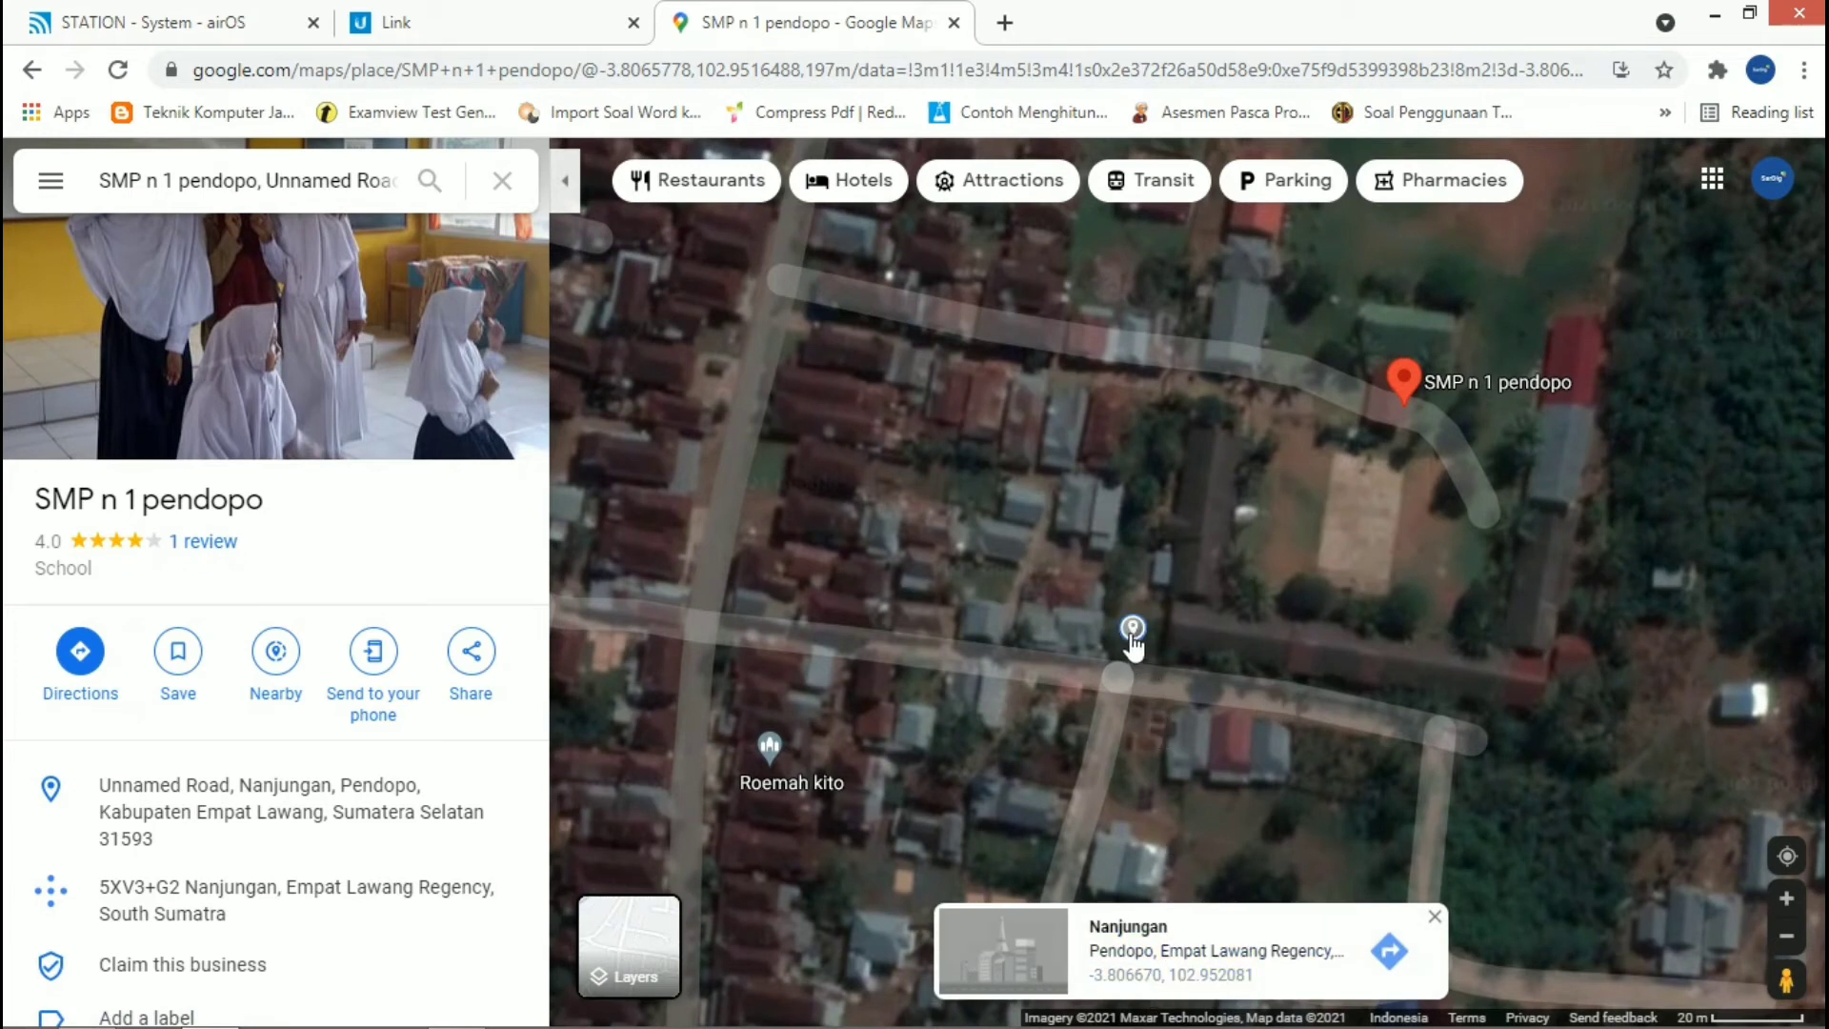
pyautogui.click(1117, 973)
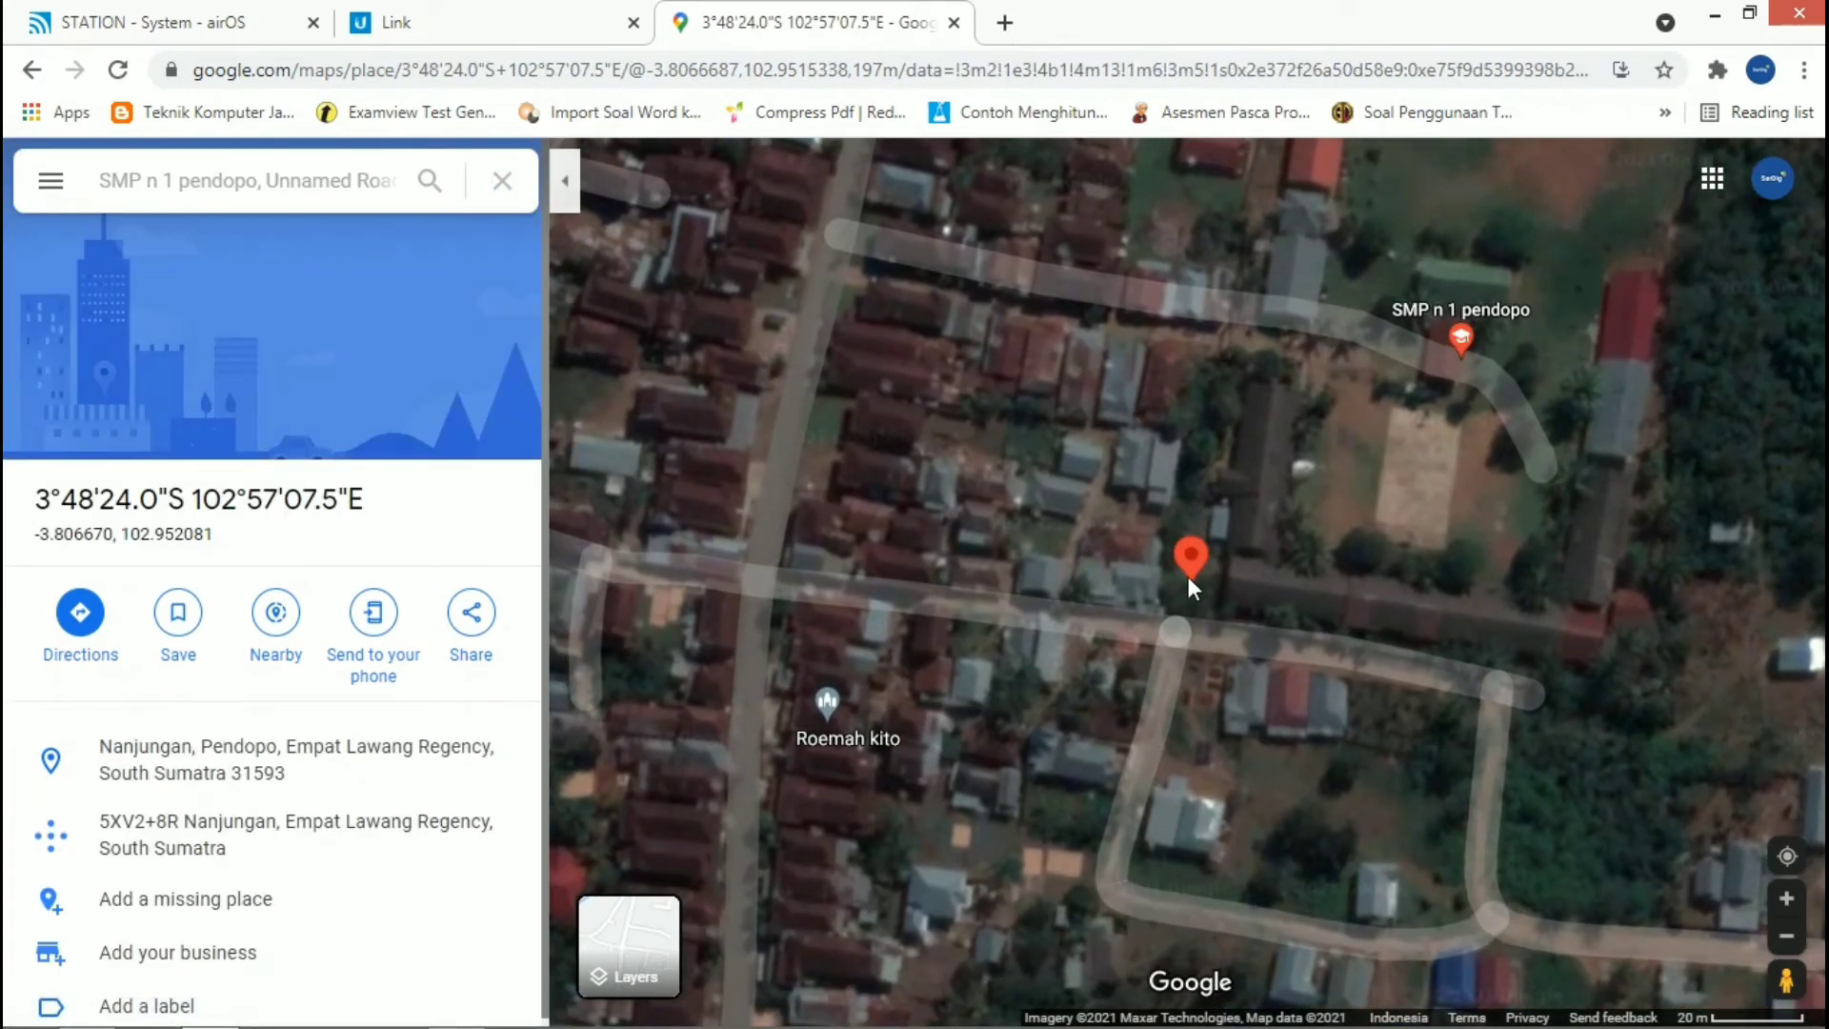
# Step: Pick the spot beside the road again at about -3.806647, 102.952080 and open the details of its coordinates
pyautogui.scroll(1, 1189, 564)
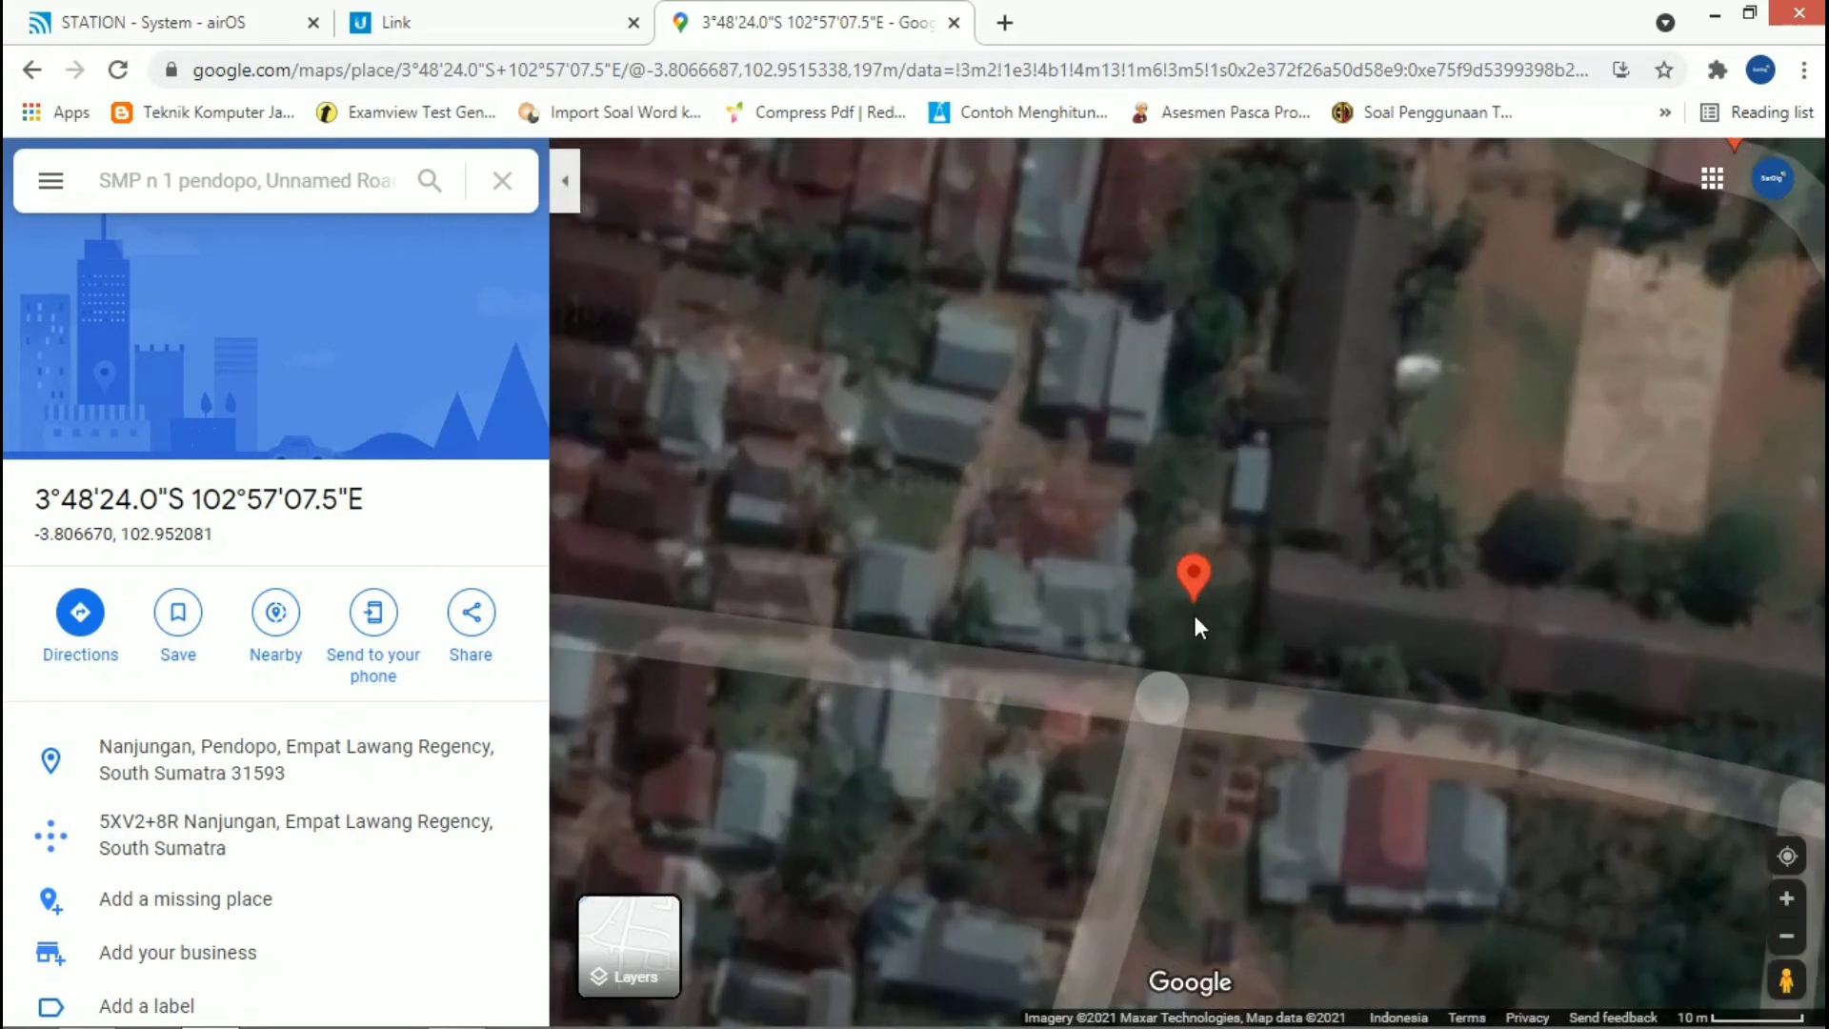
pyautogui.click(1191, 616)
pyautogui.scroll(2, 1193, 615)
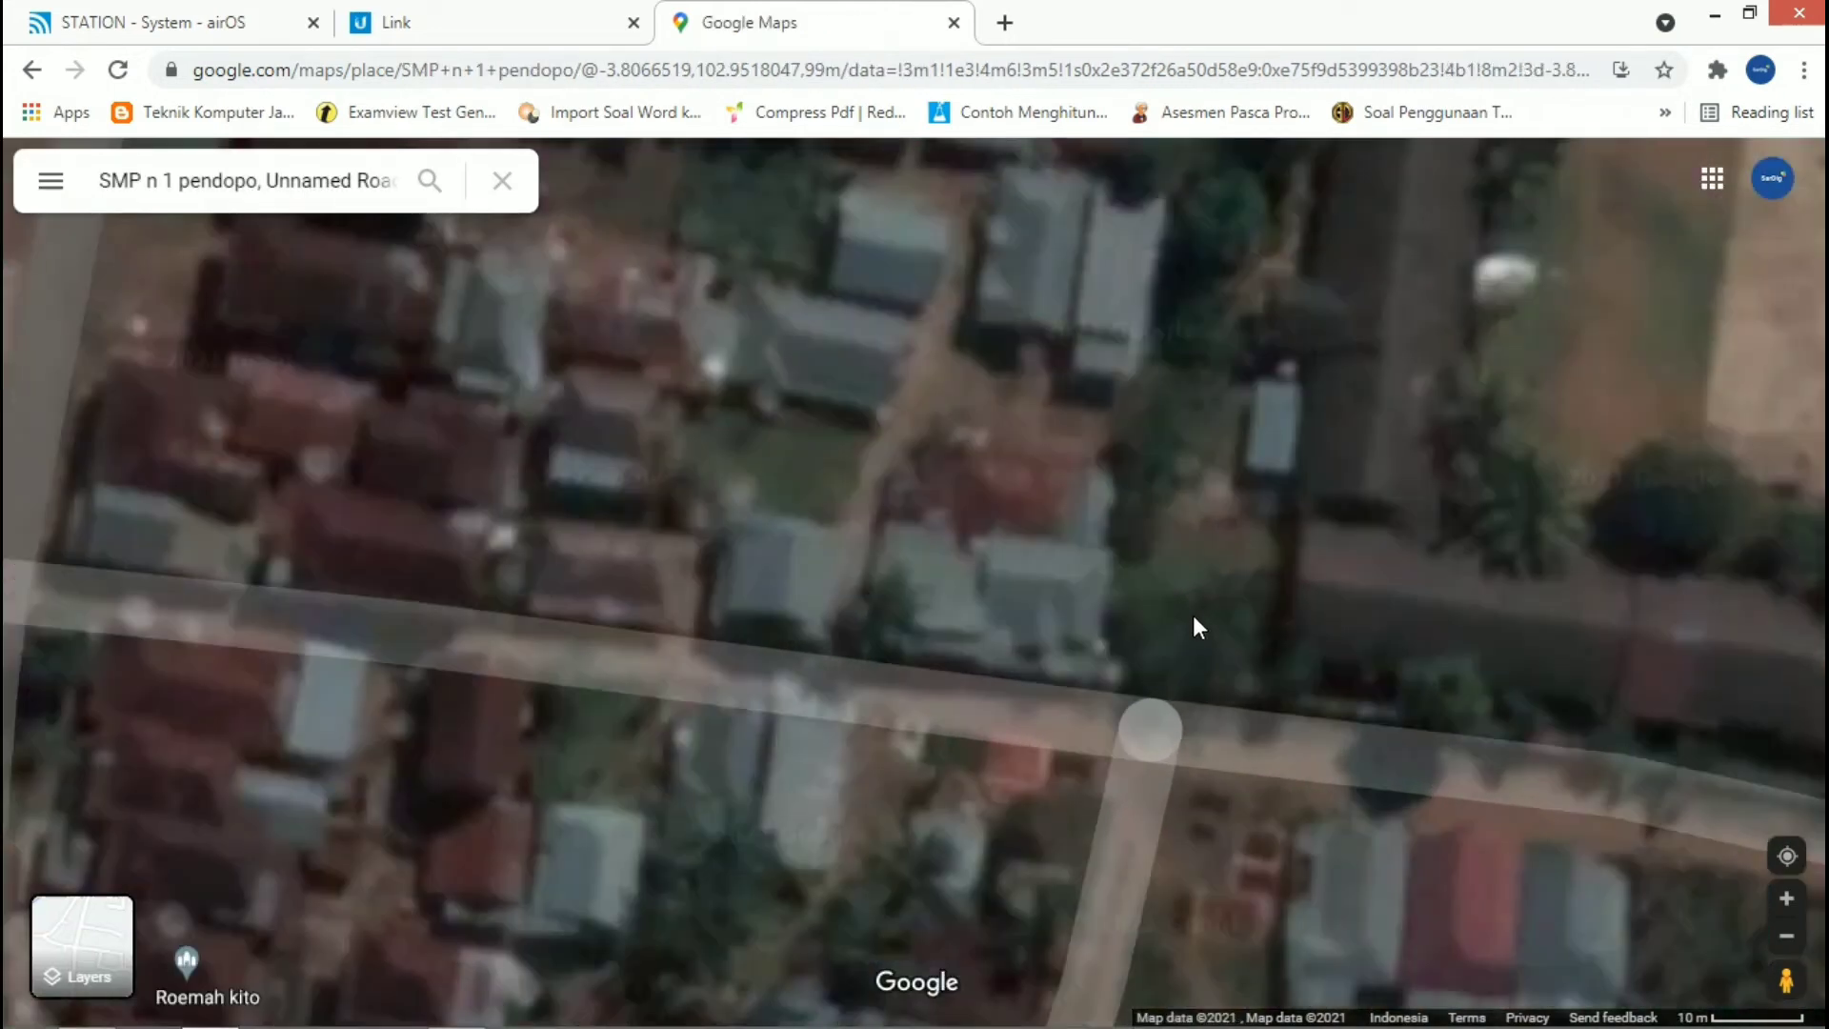
pyautogui.scroll(-3, 1192, 613)
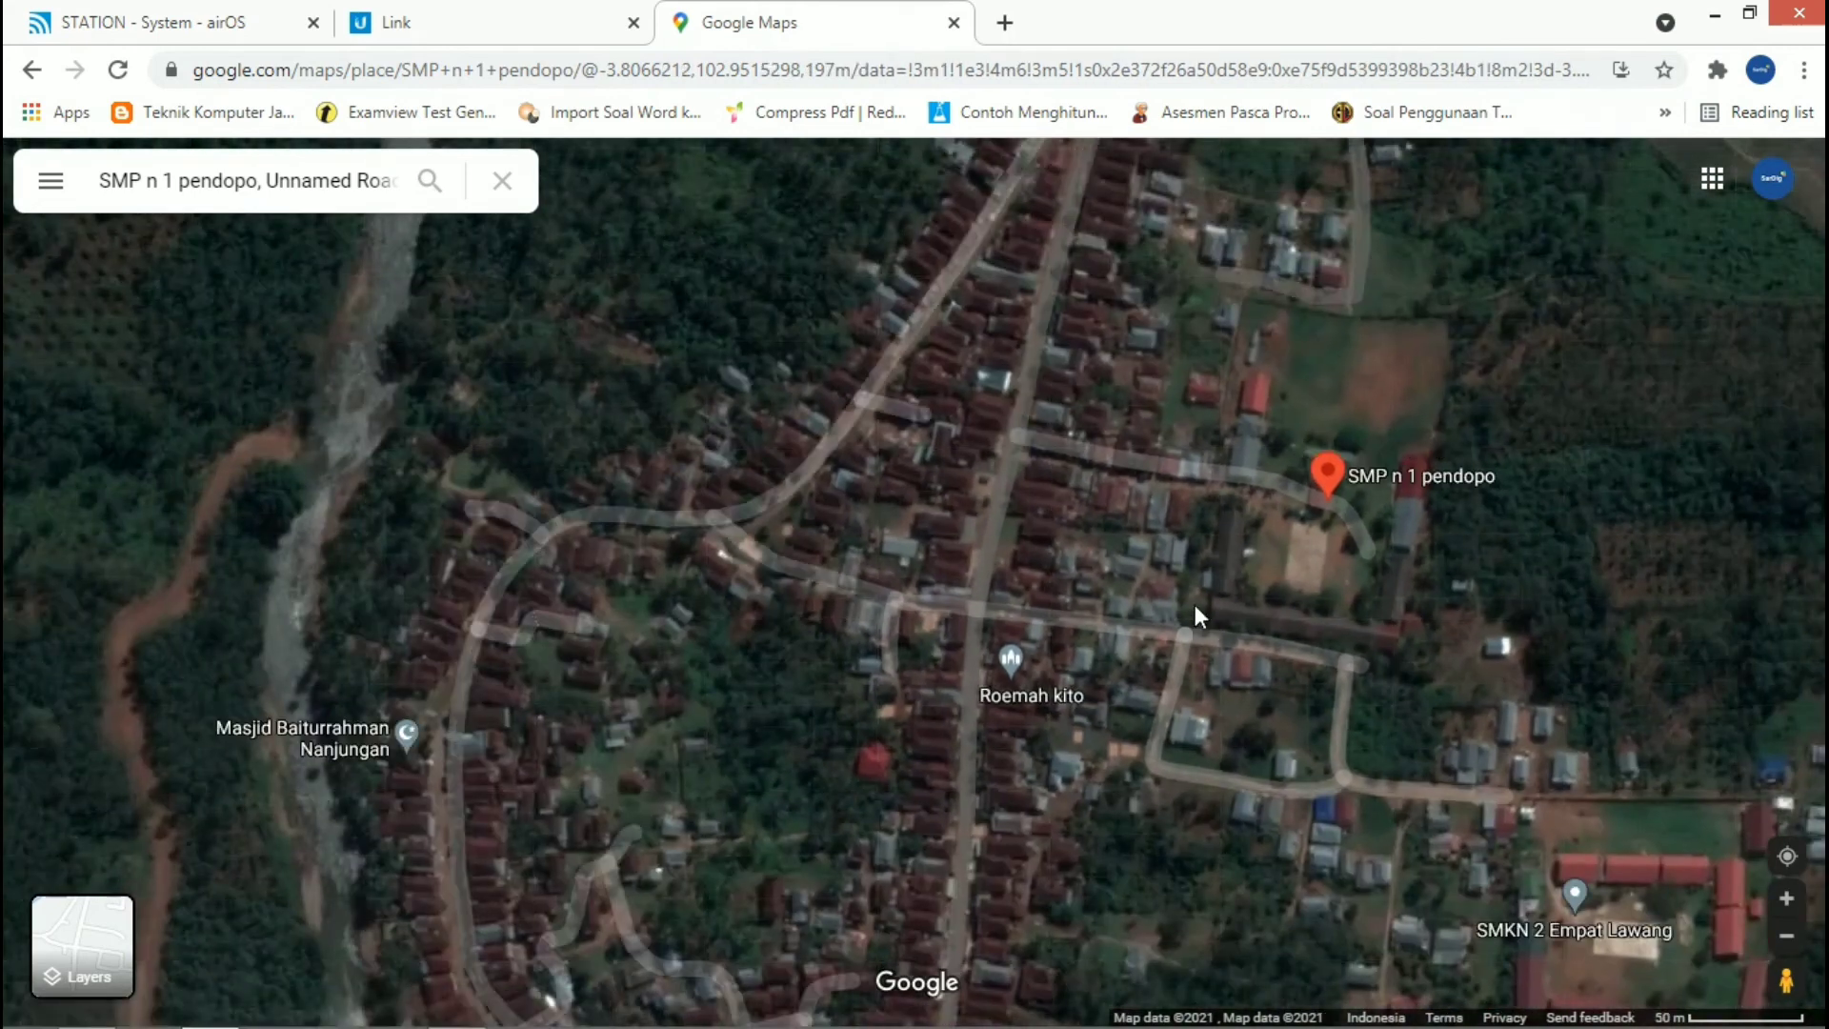
pyautogui.click(1194, 604)
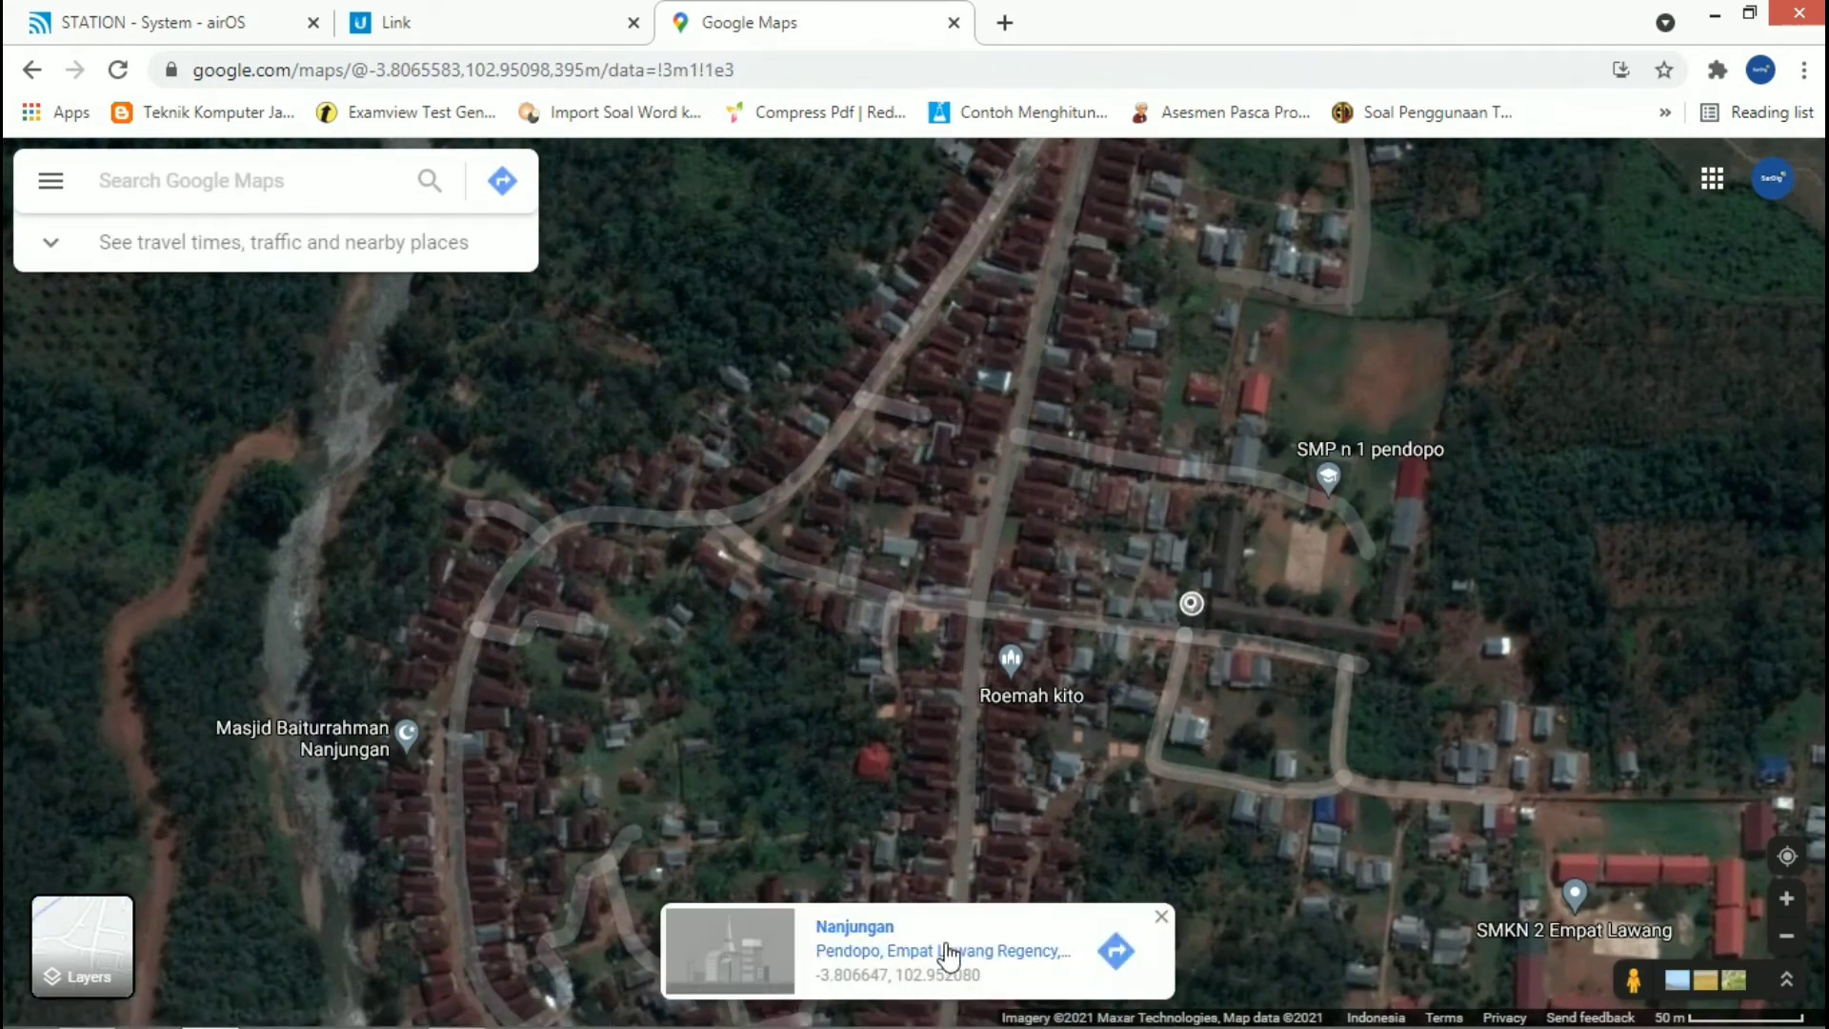
pyautogui.rightClick(941, 975)
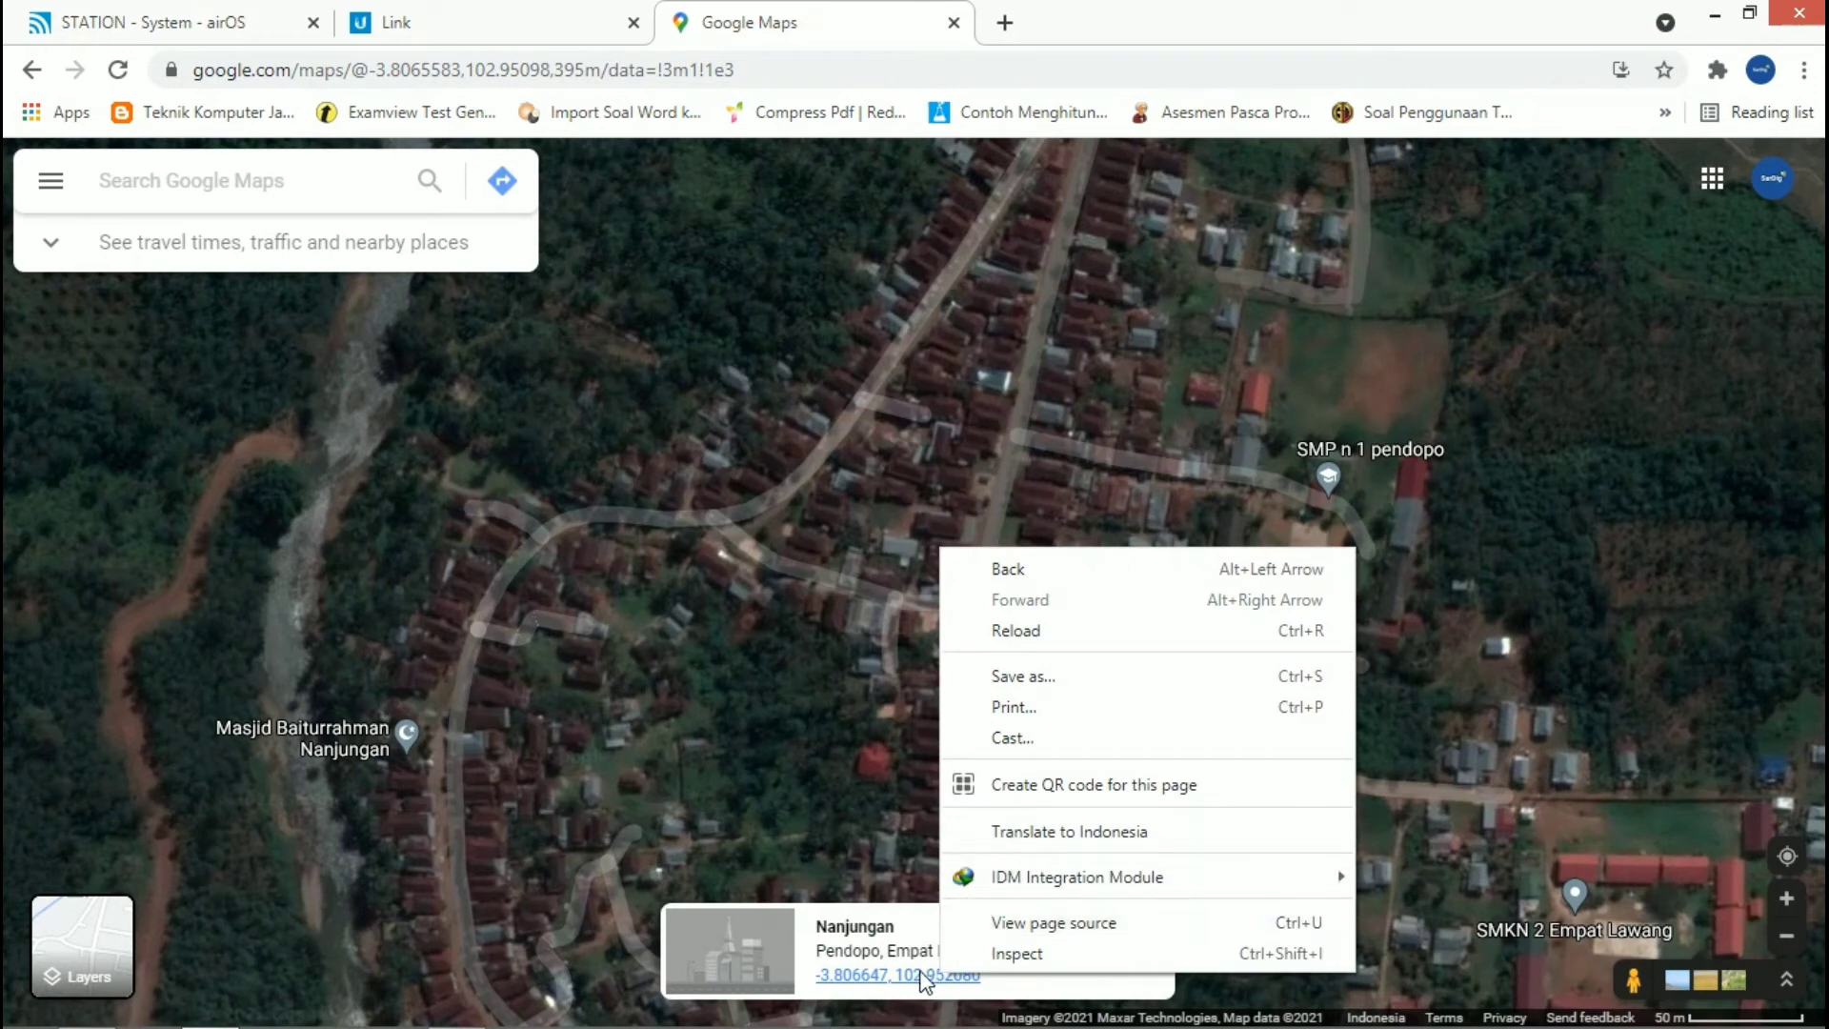
pyautogui.click(920, 974)
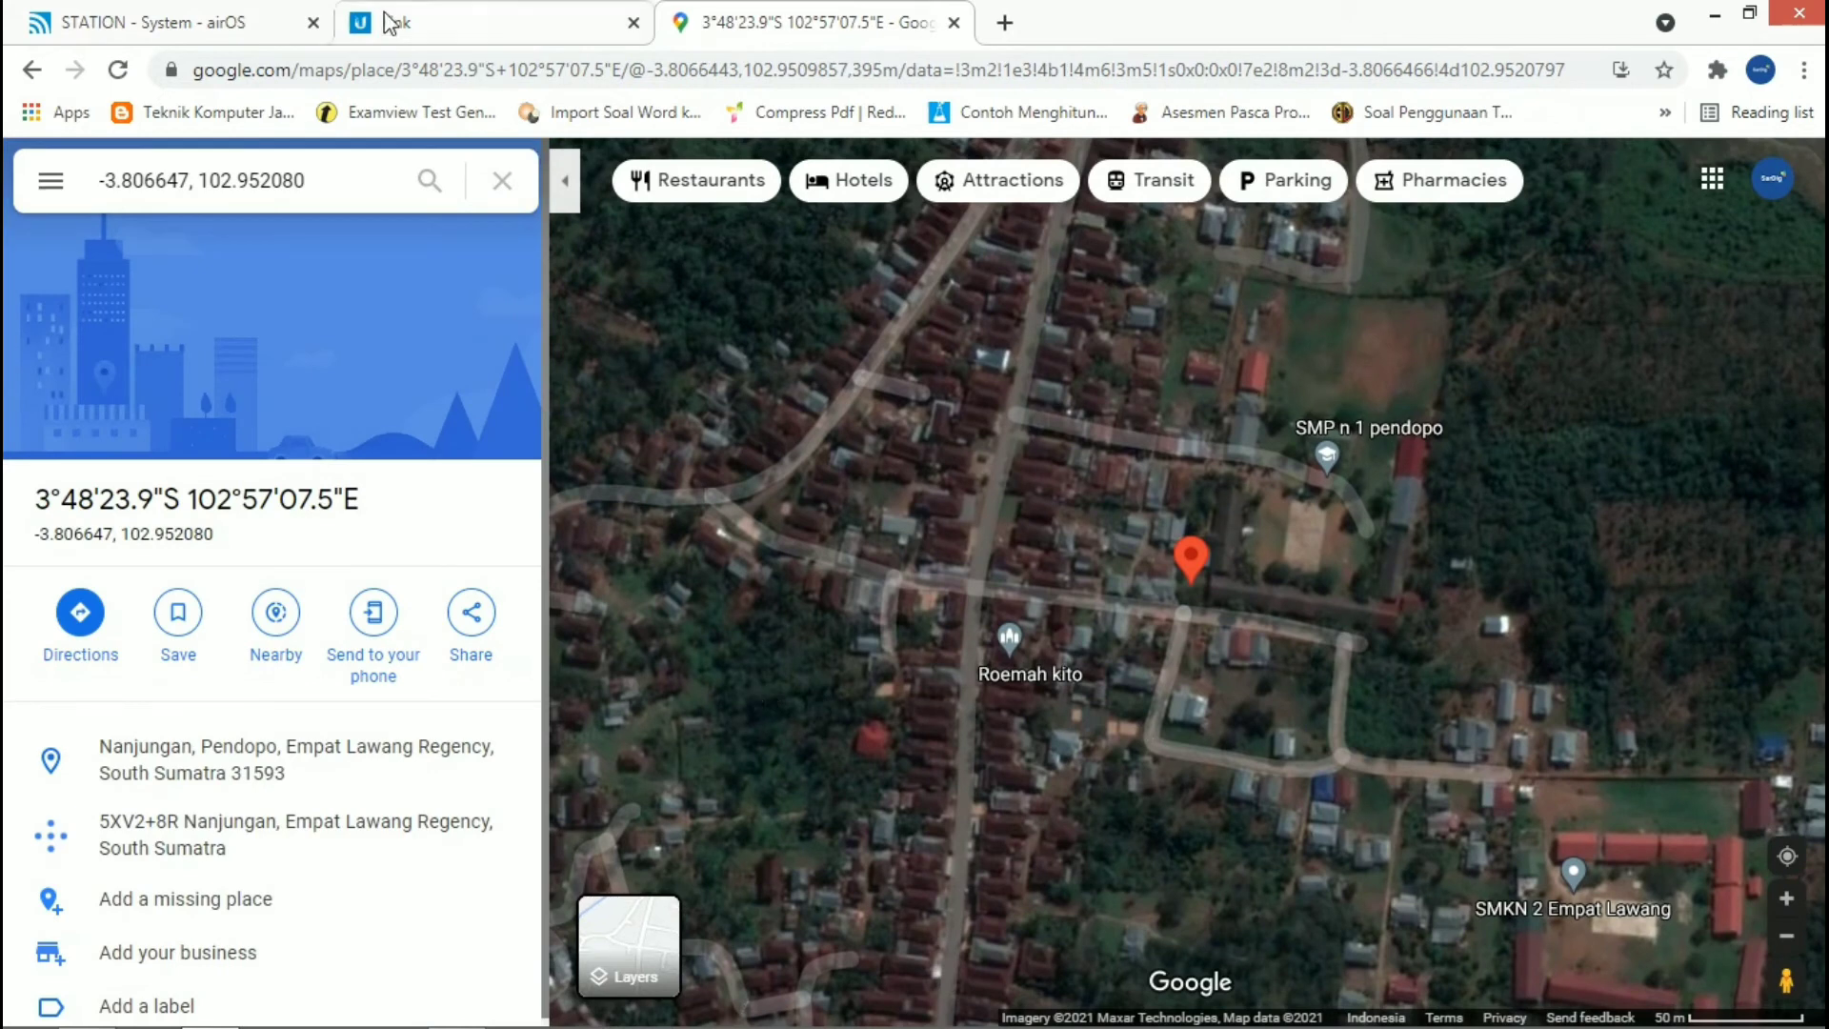
# Step: Switch back to the airOS system settings, try to paste the location over the latitude, and clear the field
pyautogui.click(191, 23)
pyautogui.click(734, 698)
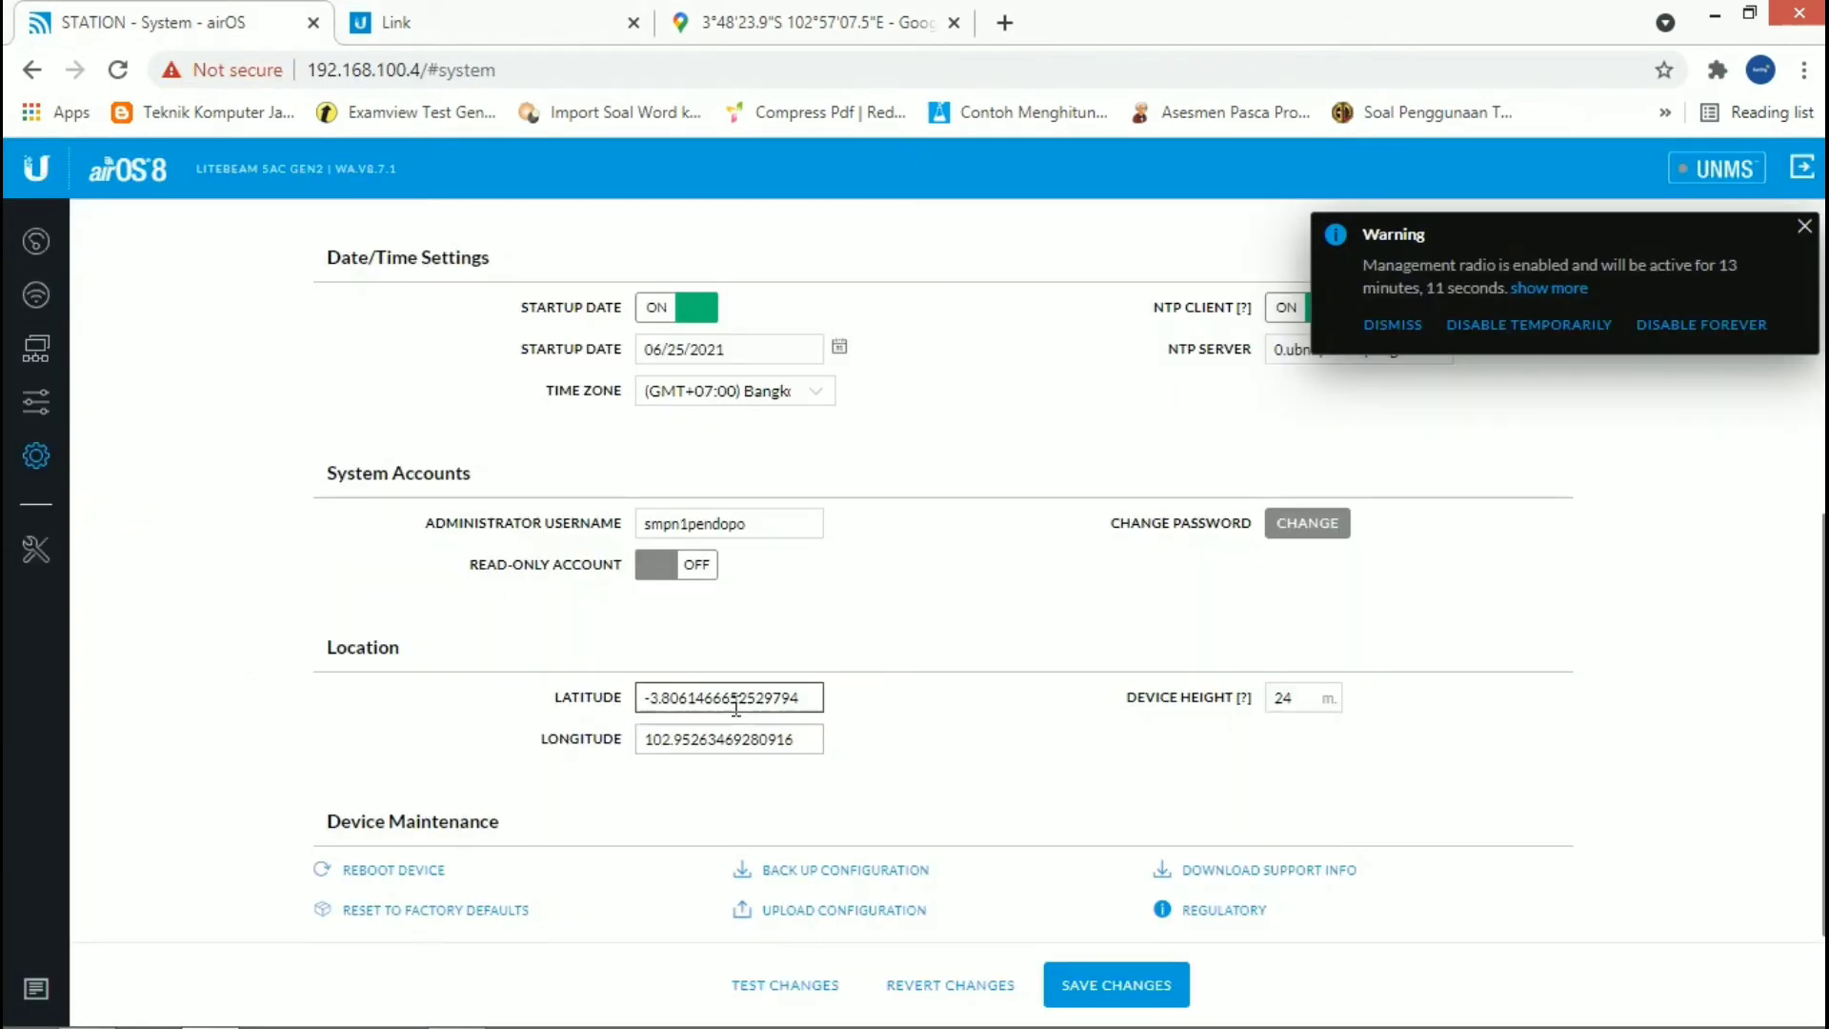
pyautogui.hotkey('ctrl', 'a')
pyautogui.write('smpn1pendopo')
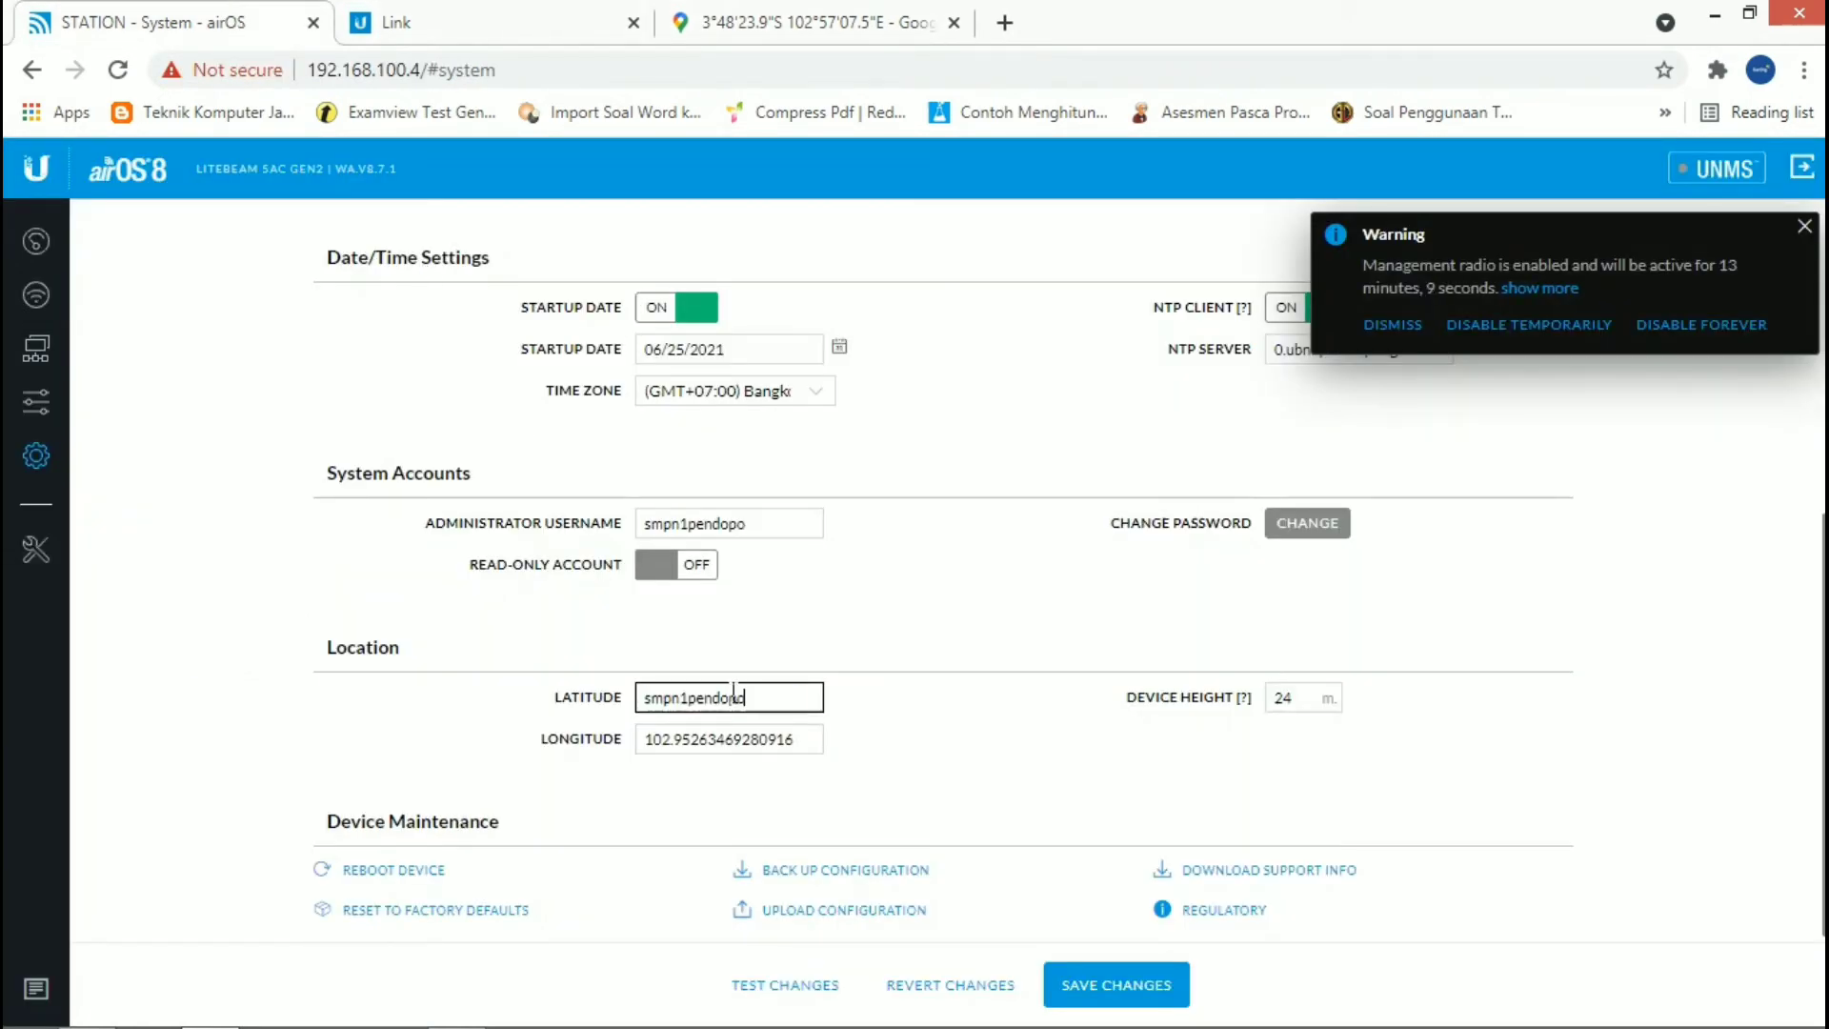
pyautogui.hotkey('ctrl', 'a')
pyautogui.press('BackSpace')
# Step: Switch to Google Maps and copy the coordinates -3.80666, 102.95207 of the spot beside the school
pyautogui.click(787, 19)
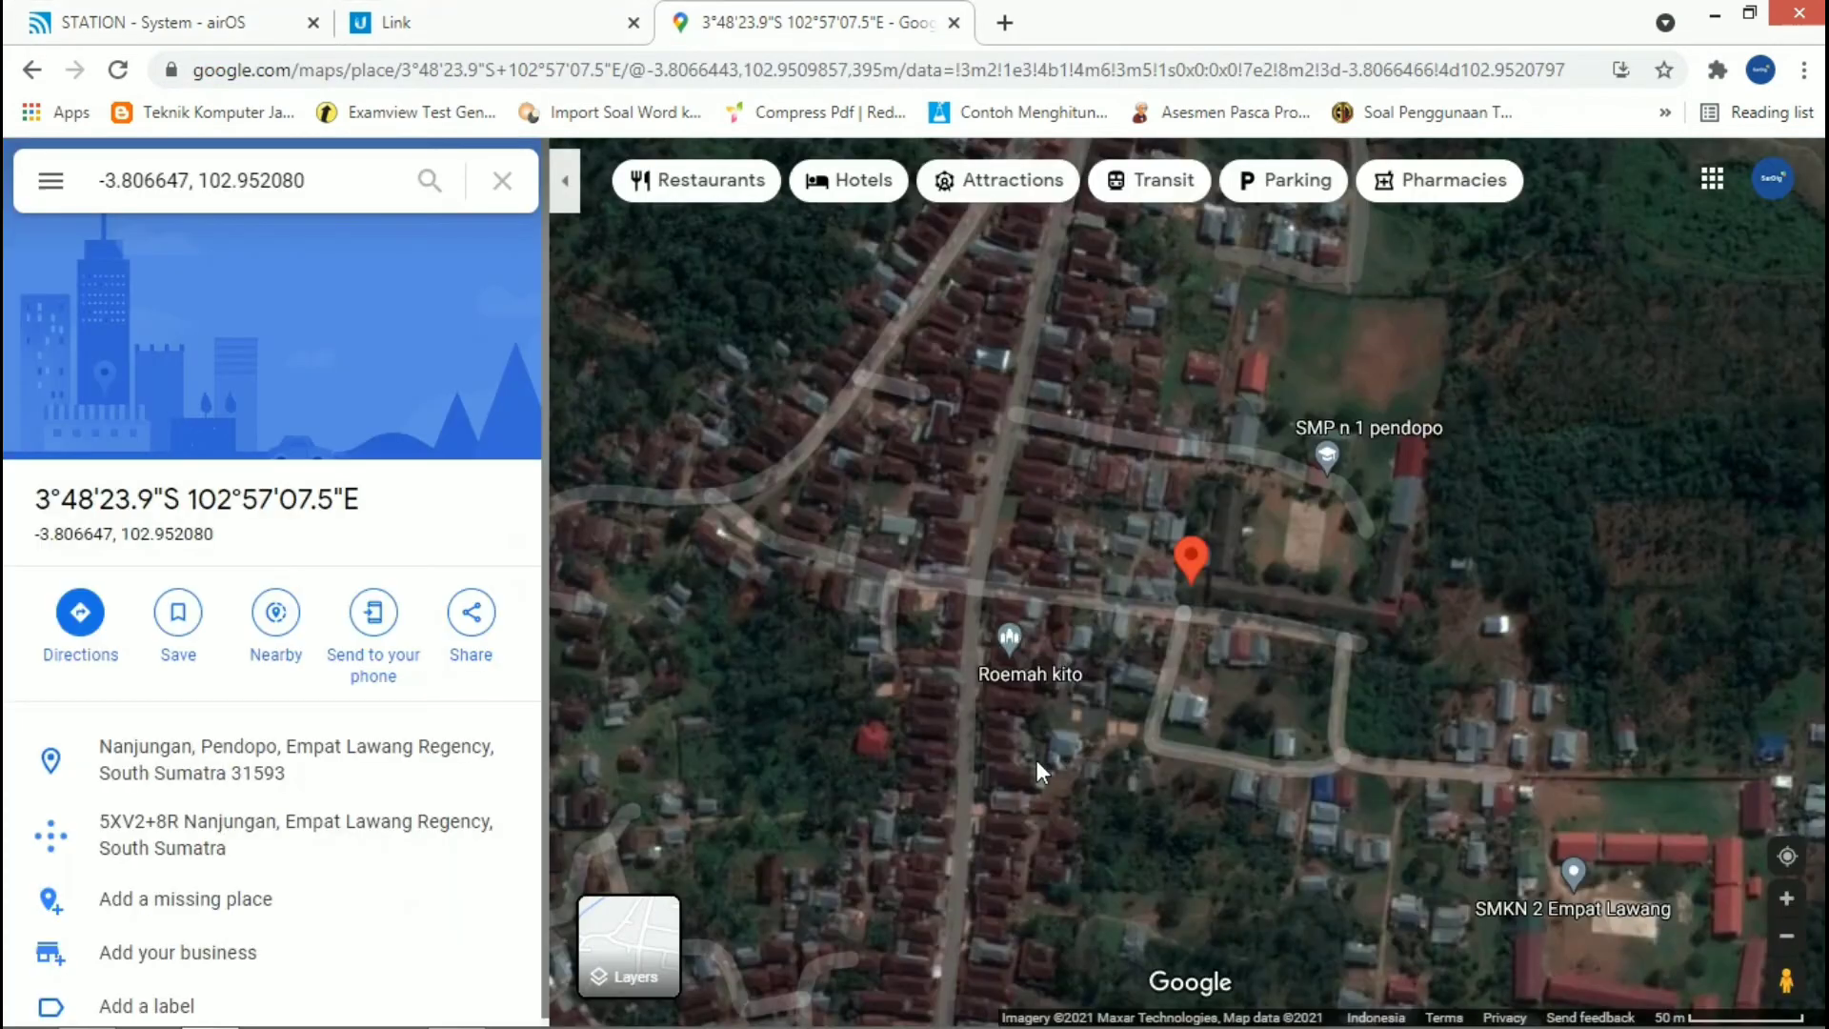
pyautogui.click(1189, 569)
pyautogui.rightClick(1189, 569)
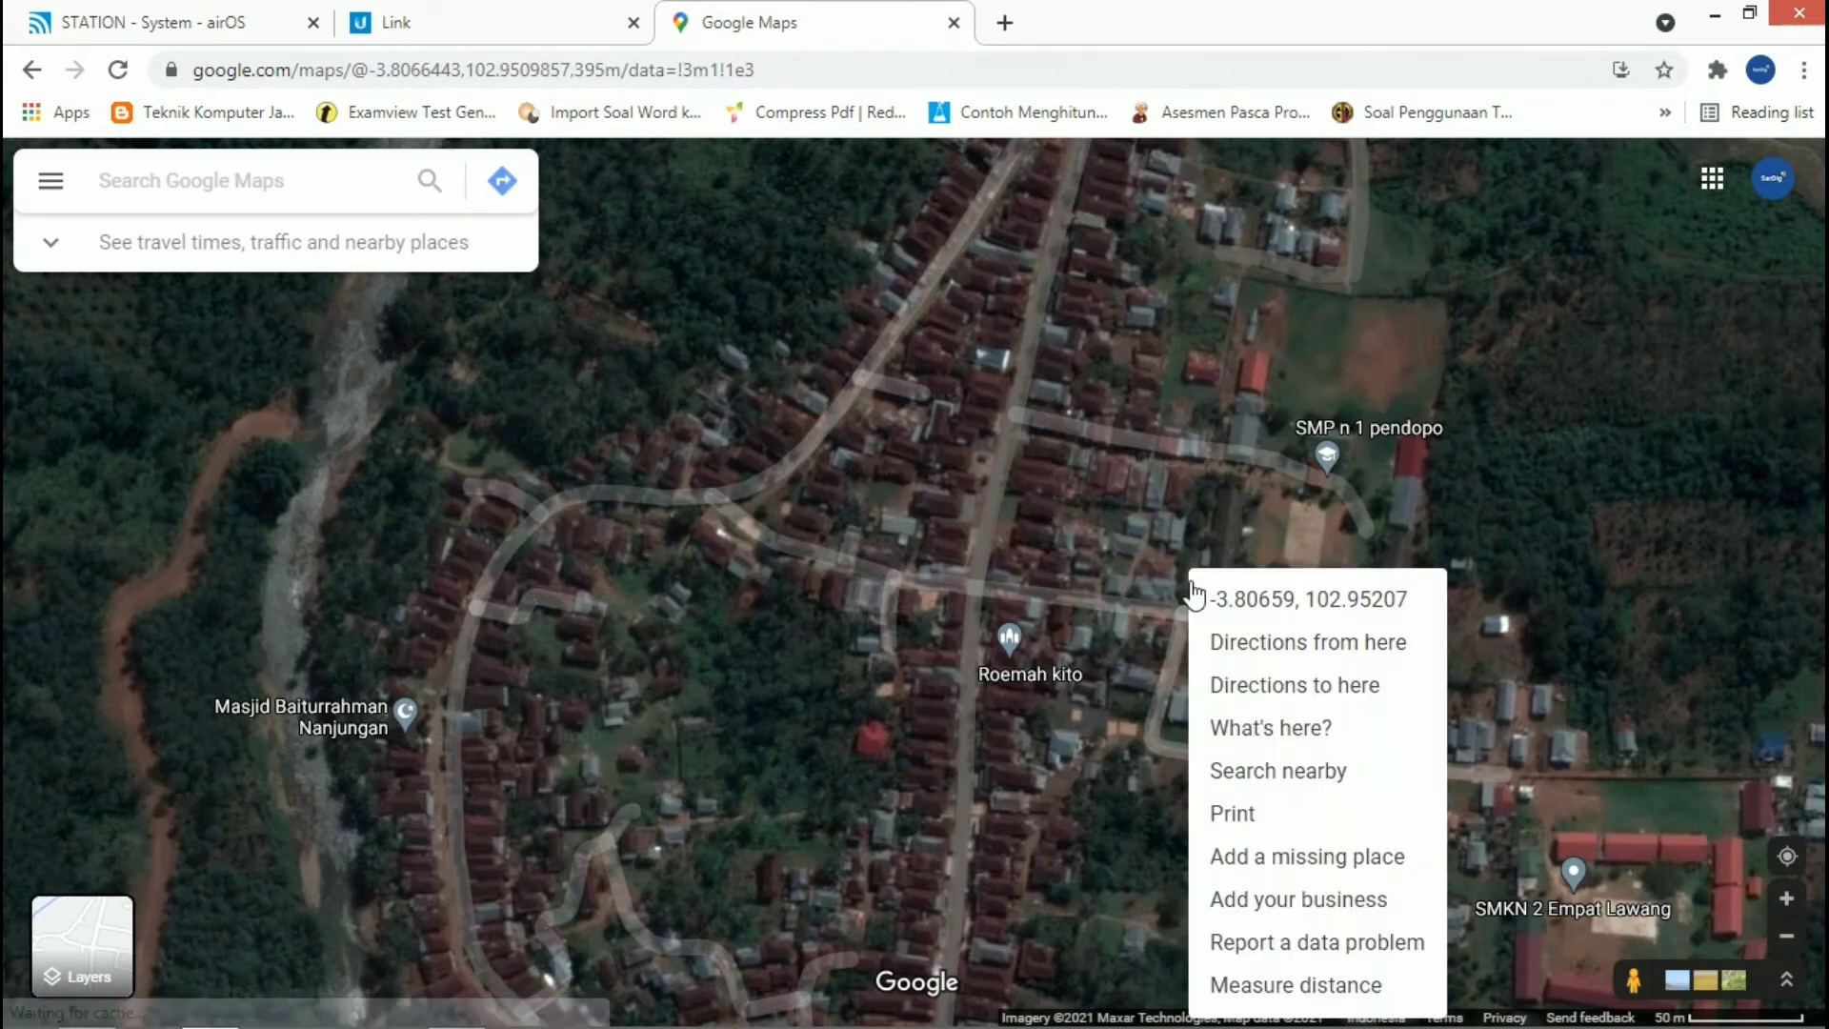
pyautogui.click(1178, 585)
pyautogui.rightClick(1191, 584)
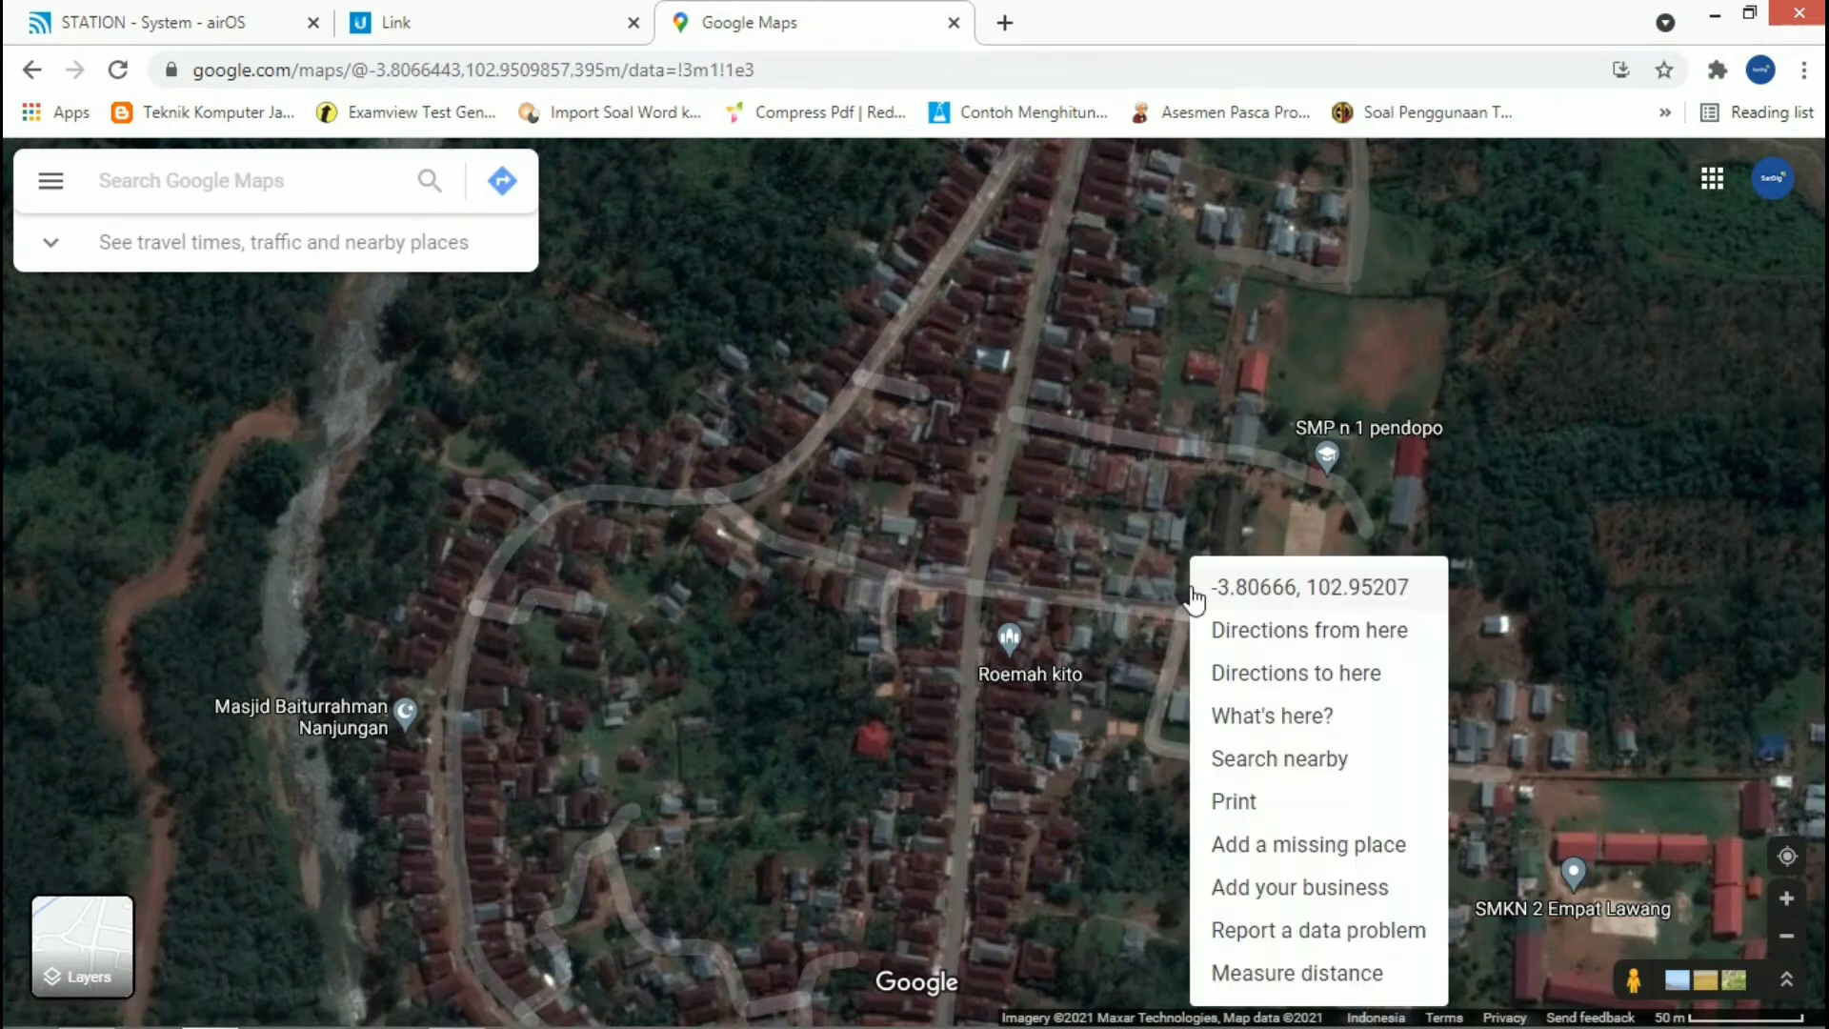
pyautogui.click(1238, 588)
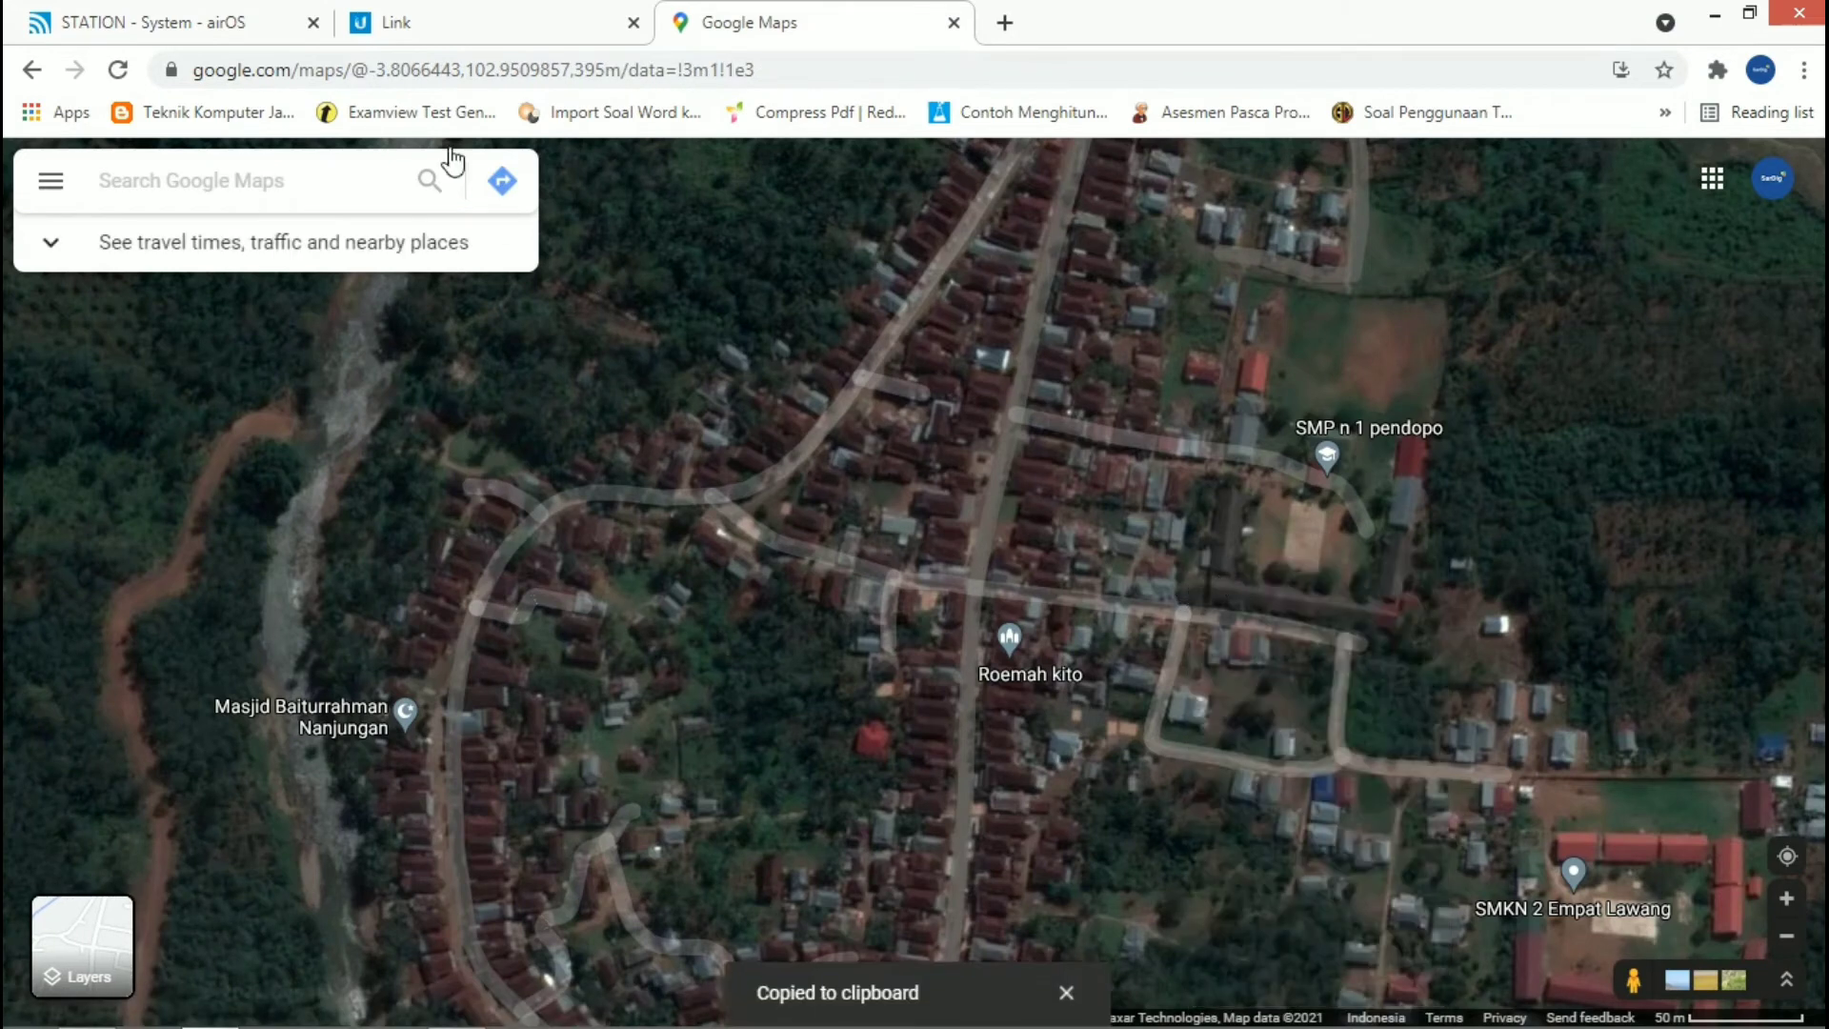
# Step: Switch to the airOS system settings and set the device latitude to -3.806657704471188 from the copied coordinates
pyautogui.click(266, 19)
pyautogui.click(688, 696)
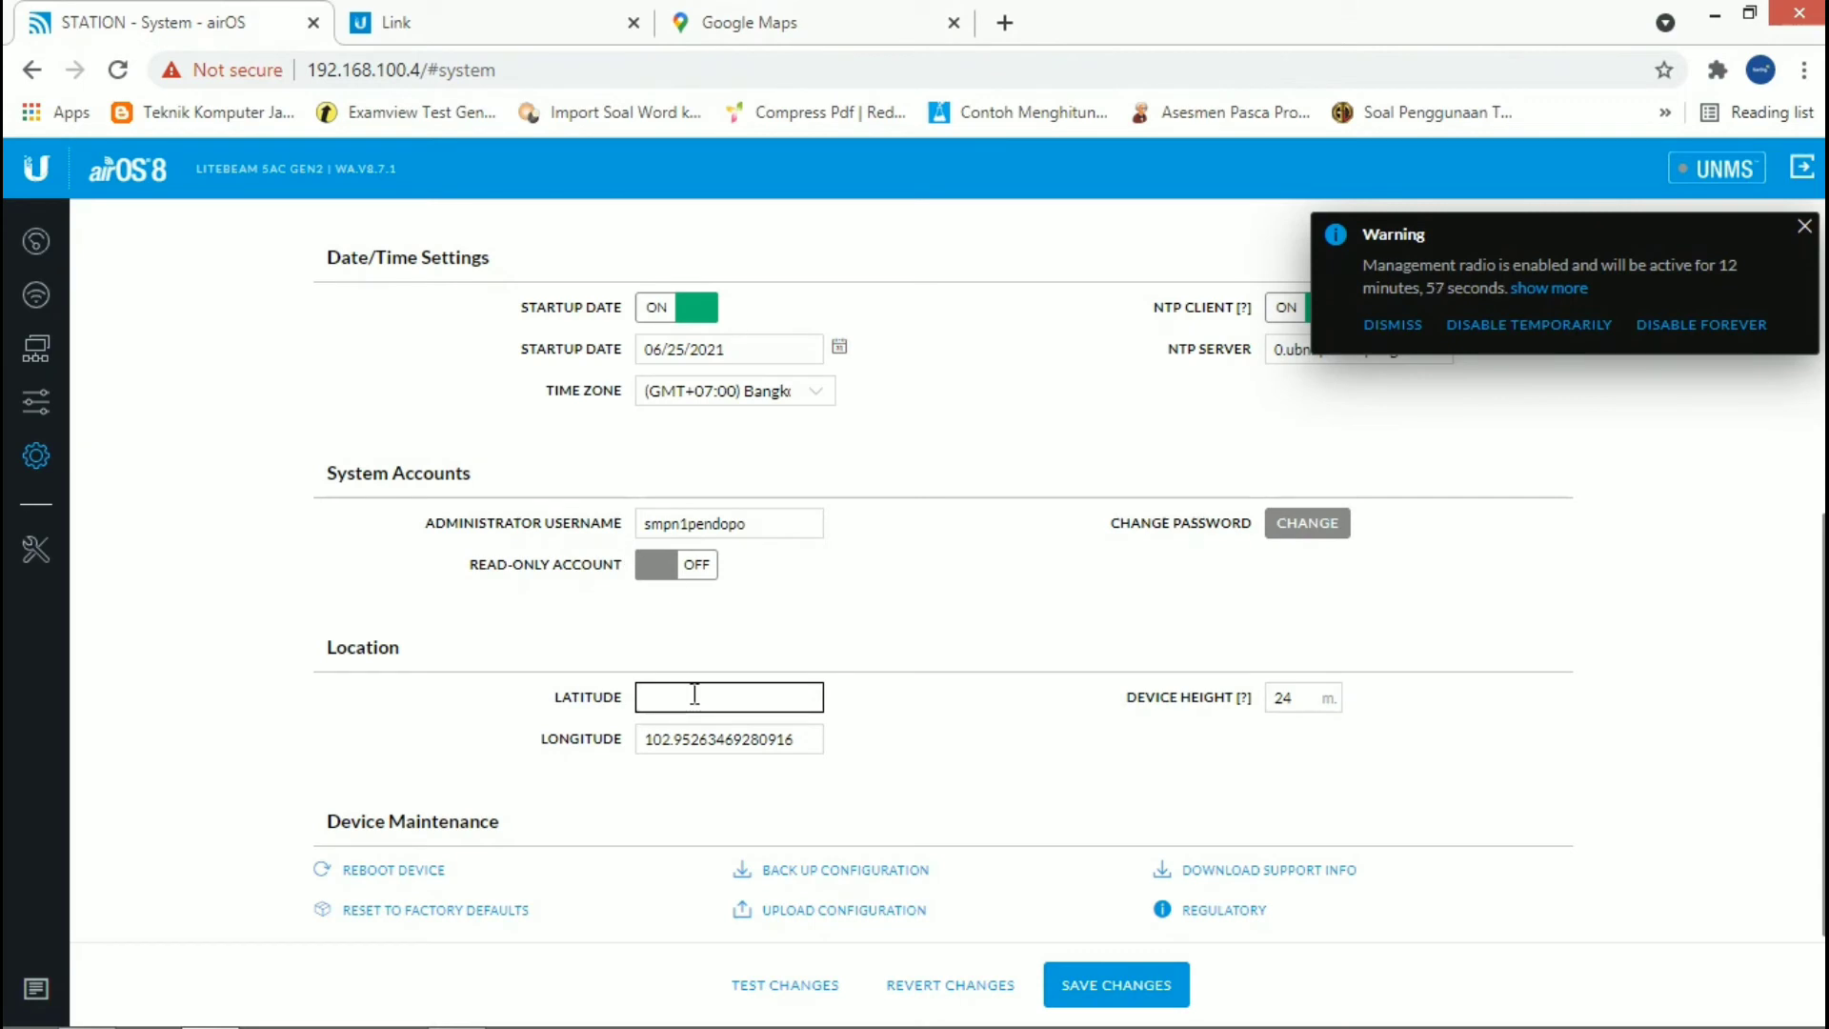
pyautogui.hotkey('ctrl', 'v')
pyautogui.doubleClick(671, 700)
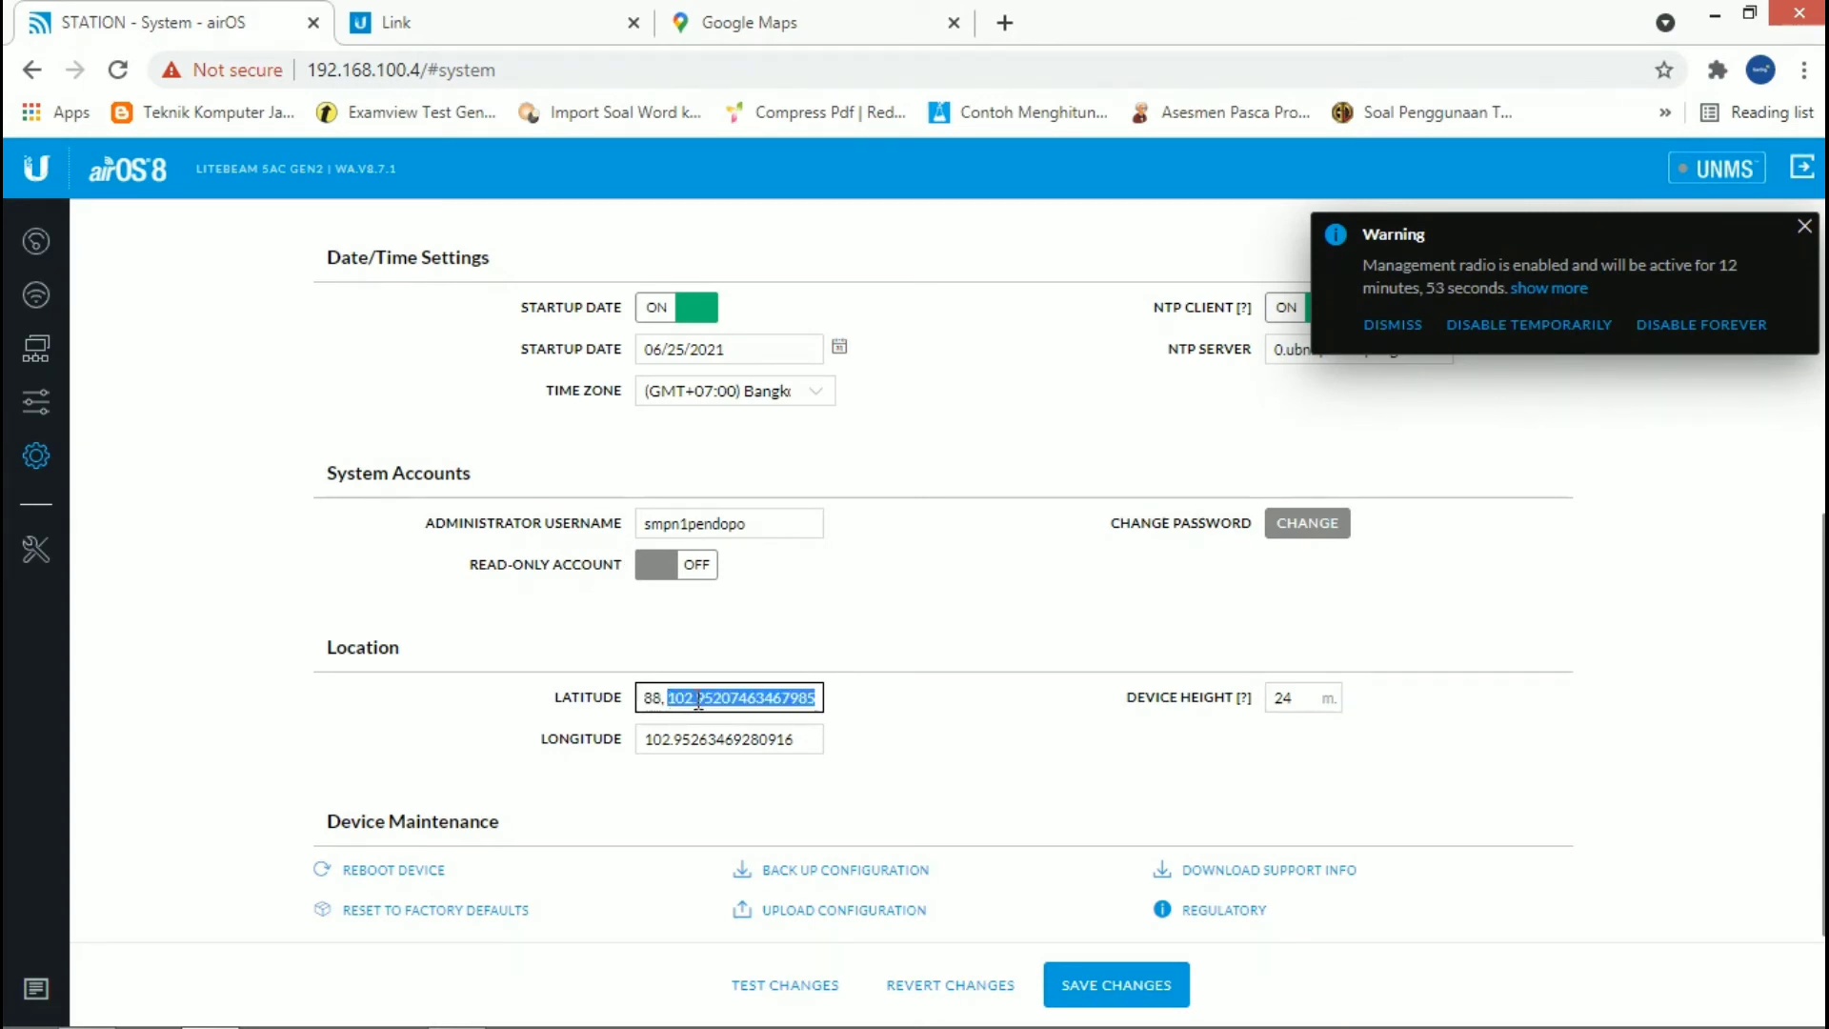
pyautogui.press('BackSpace')
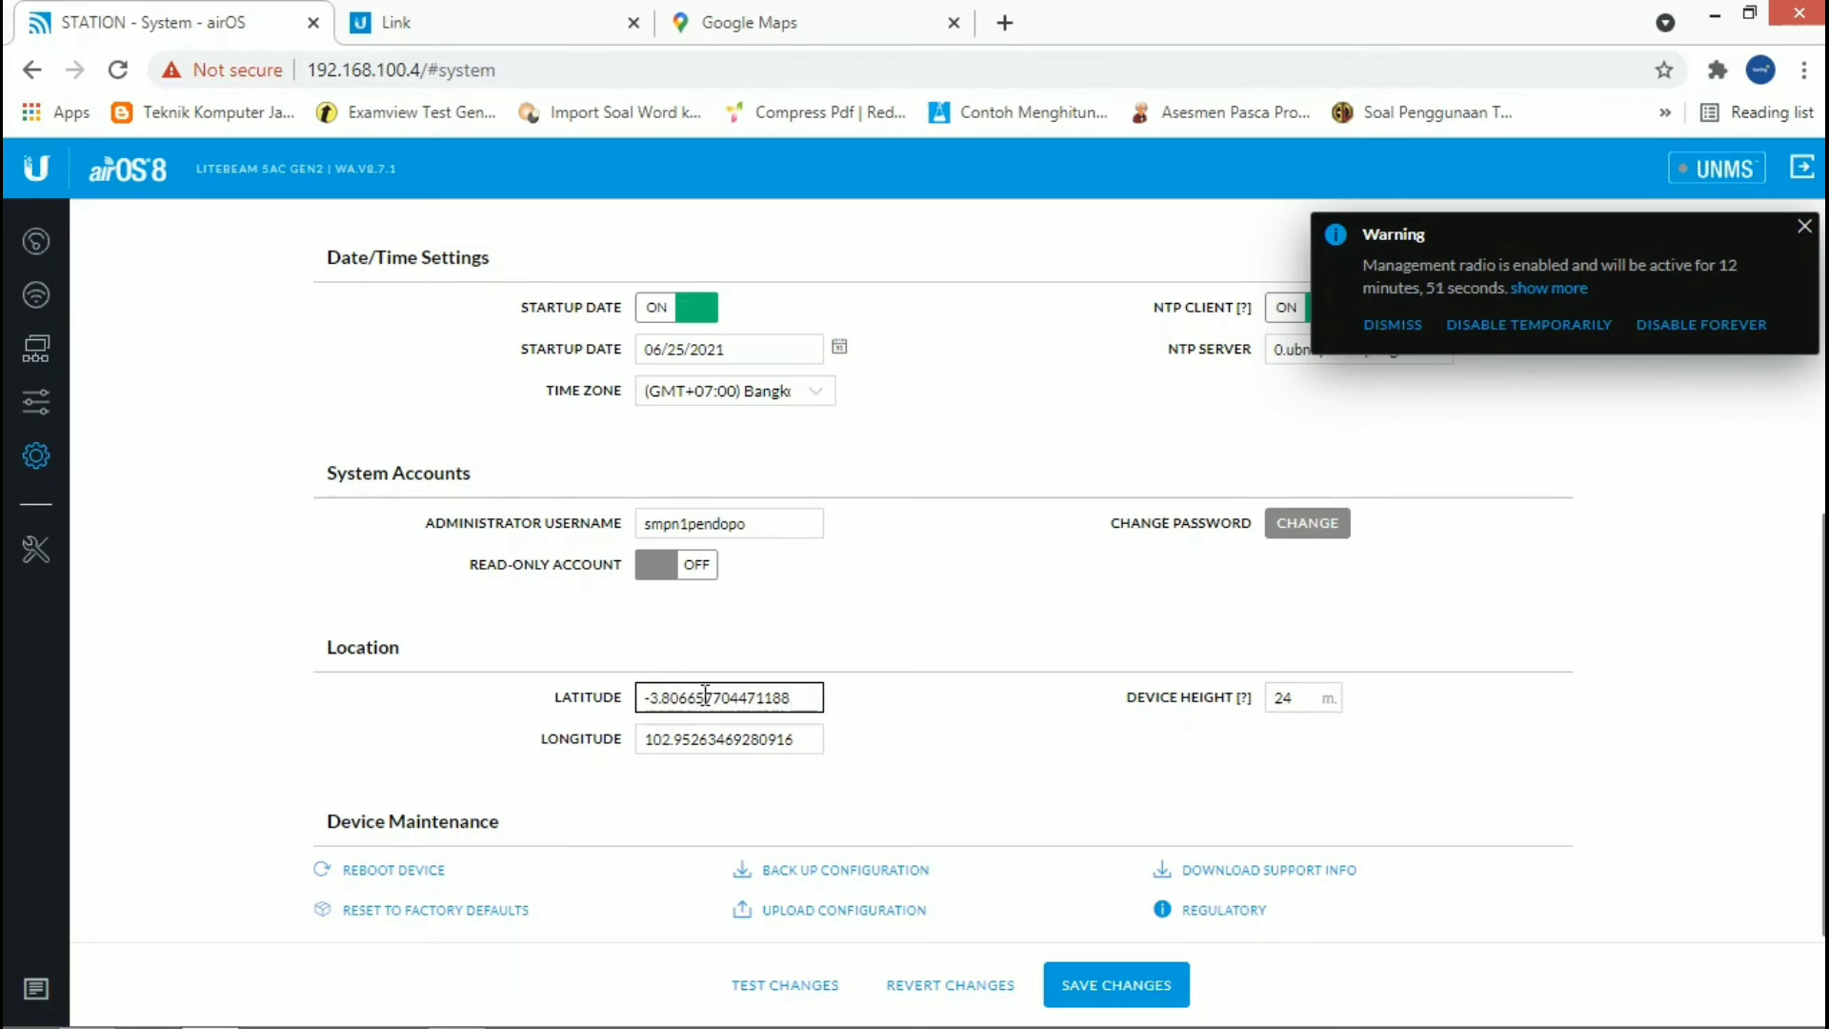
# Step: Set the device longitude to 102.95207463467985 and check the device height field
pyautogui.moveTo(798, 740); pyautogui.dragTo(611, 746)
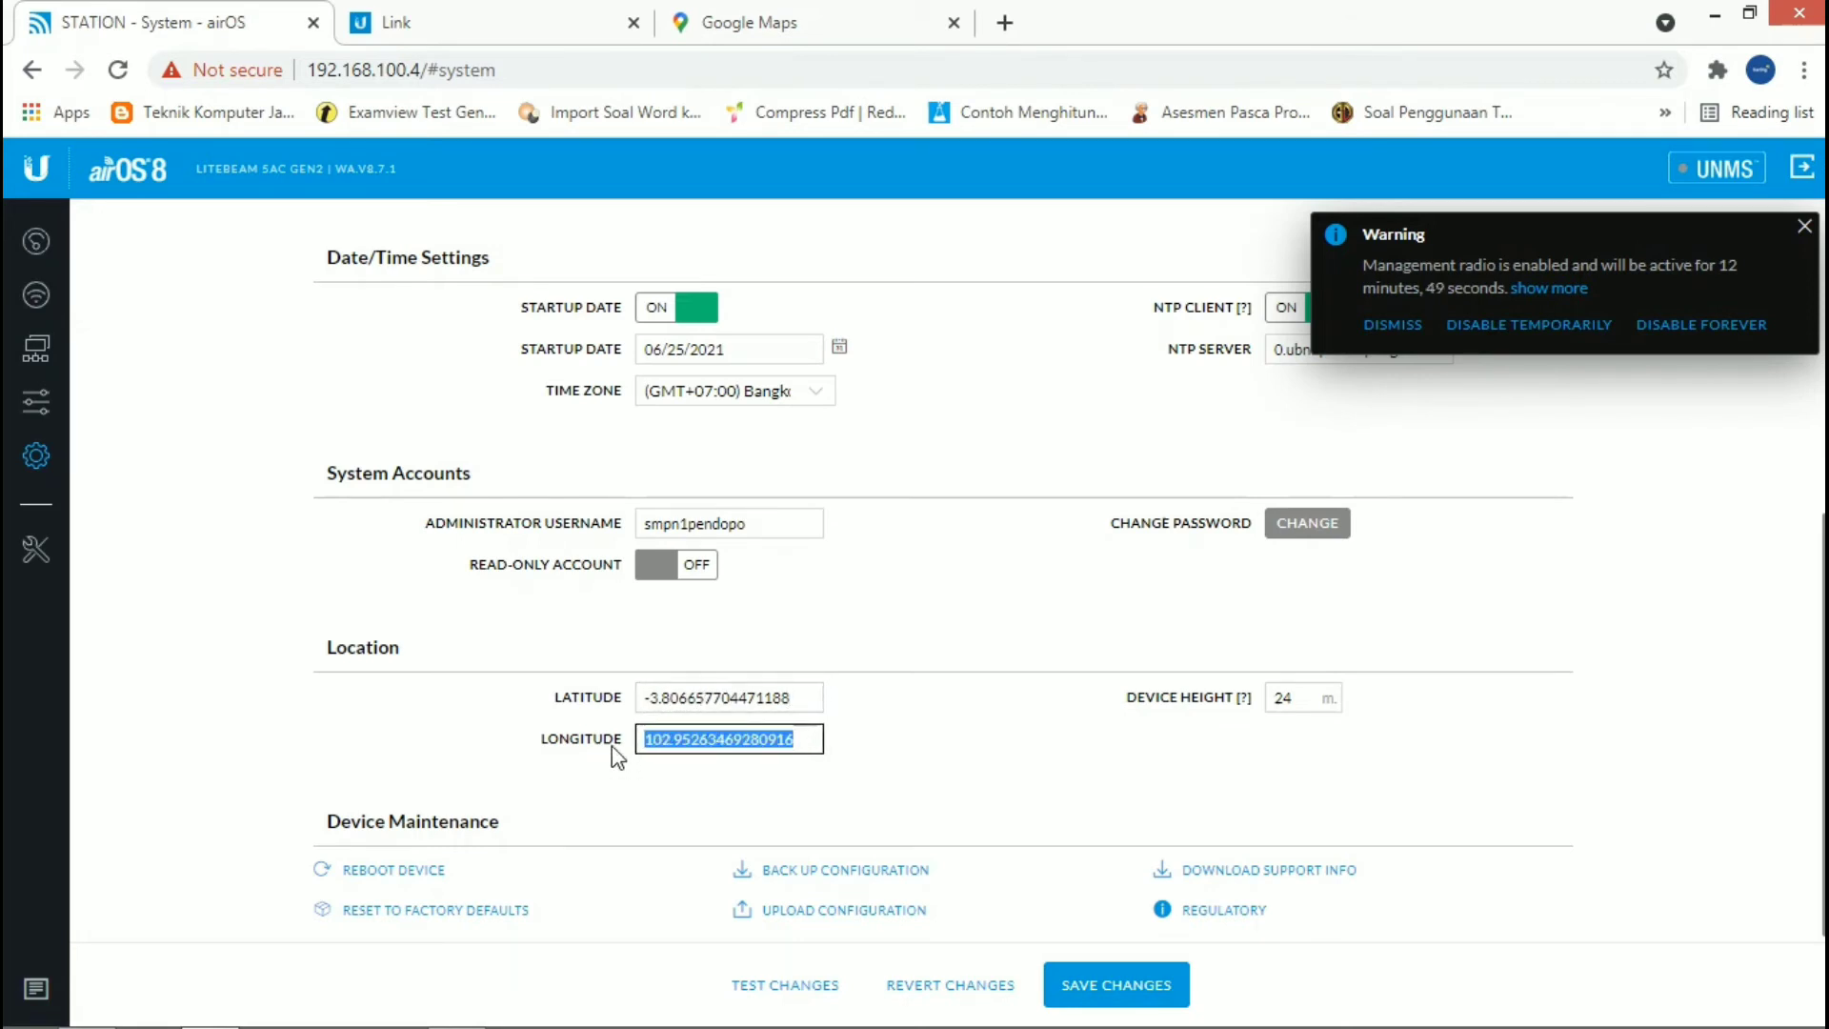
pyautogui.hotkey('ctrl', 'v')
pyautogui.click(1114, 748)
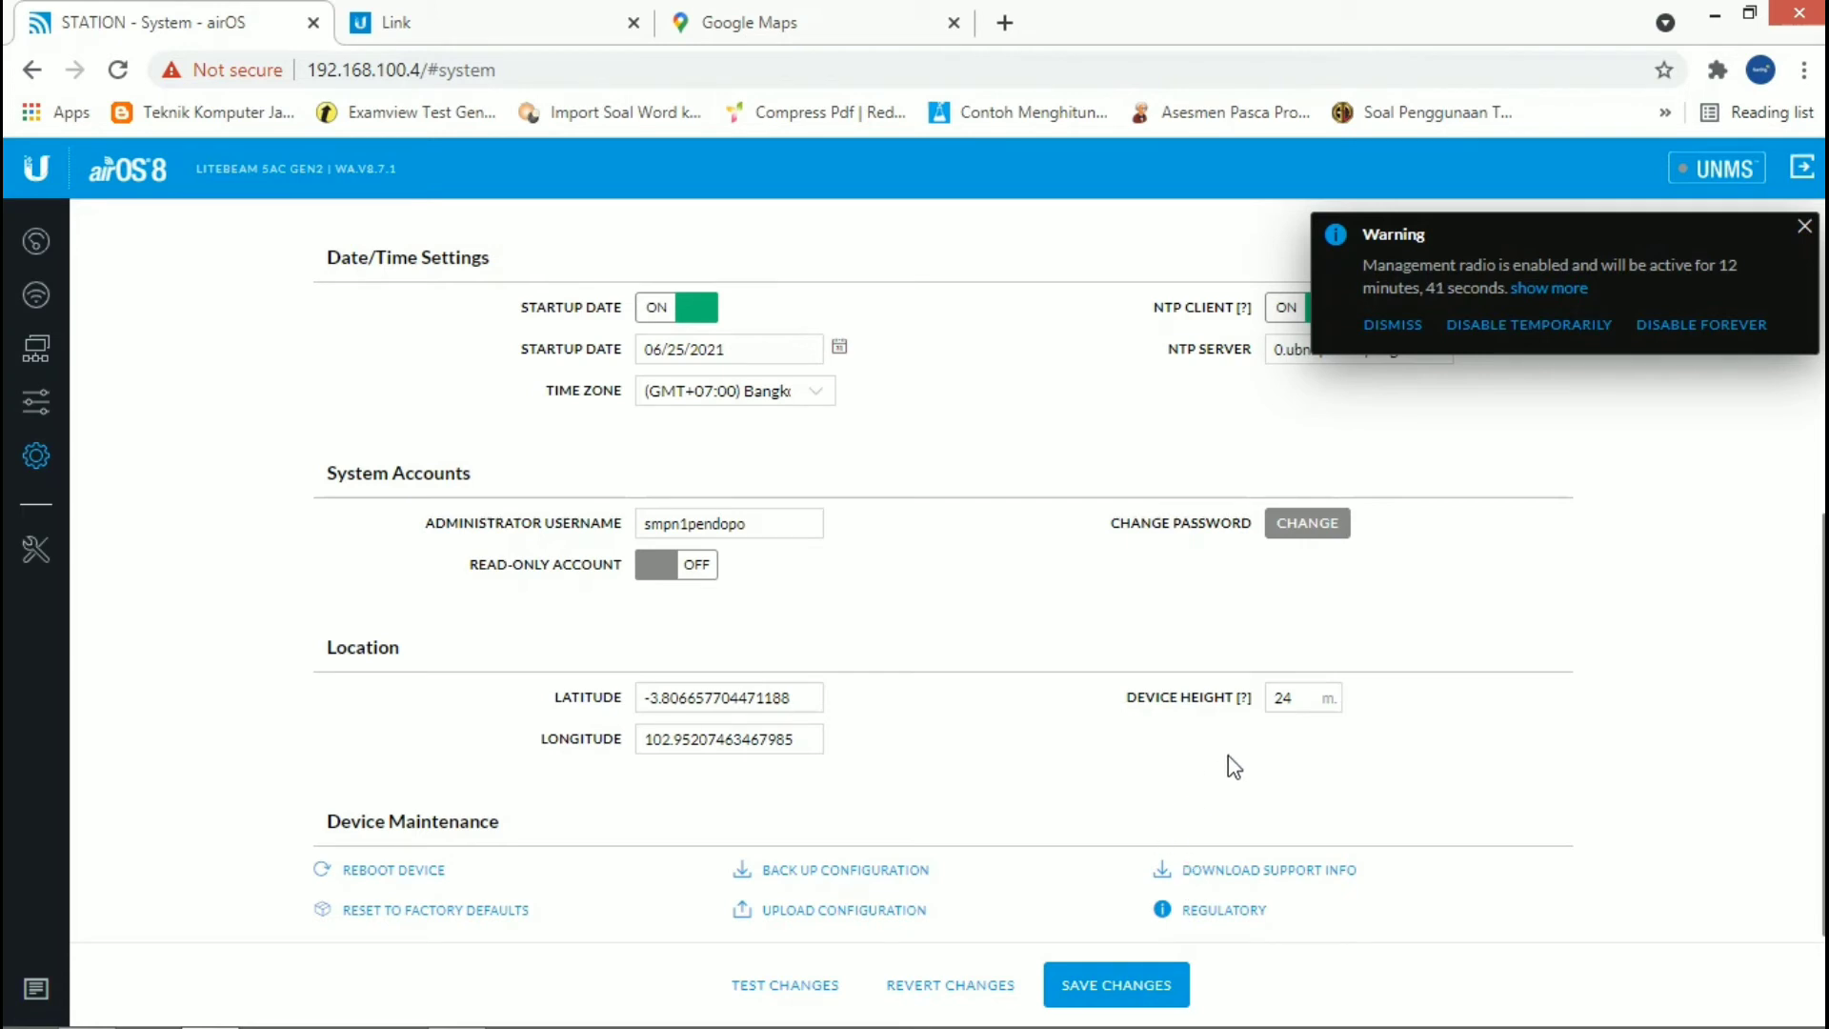
pyautogui.click(1297, 699)
pyautogui.tripleClick(1249, 790)
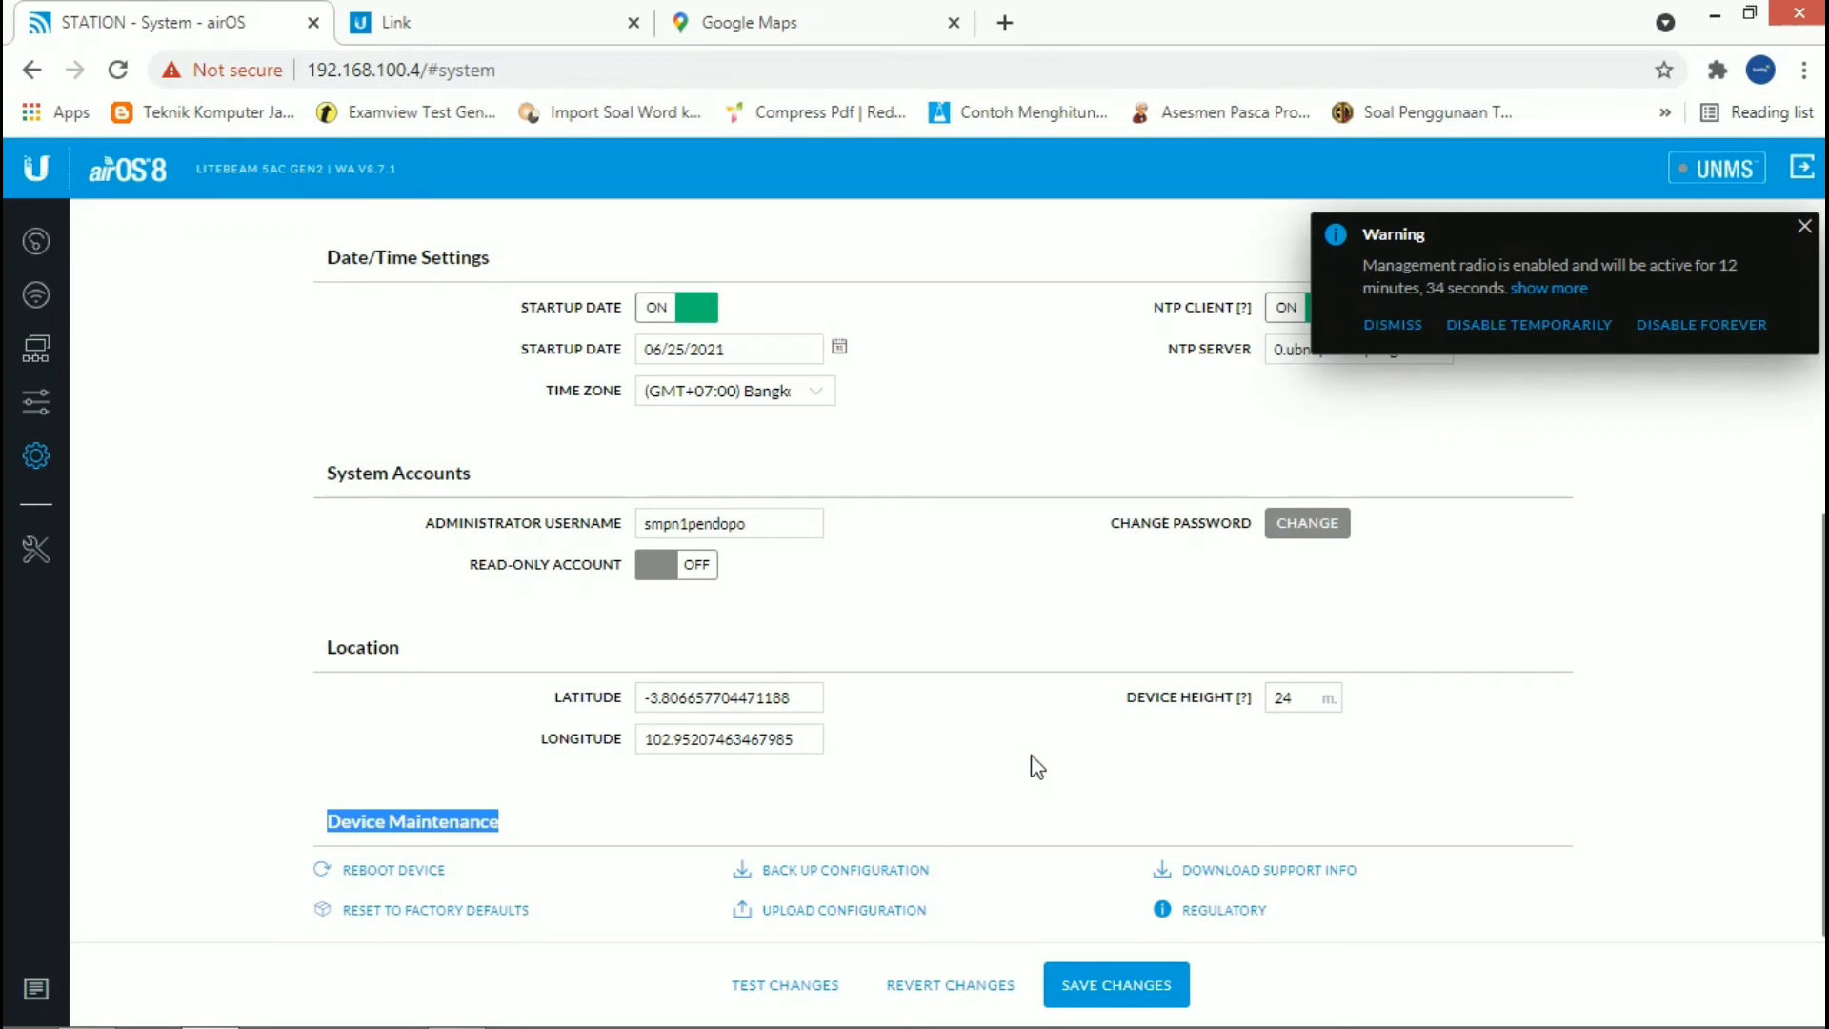
# Step: Save the system configuration changes and dismiss the management radio warning and the notification
pyautogui.click(1112, 985)
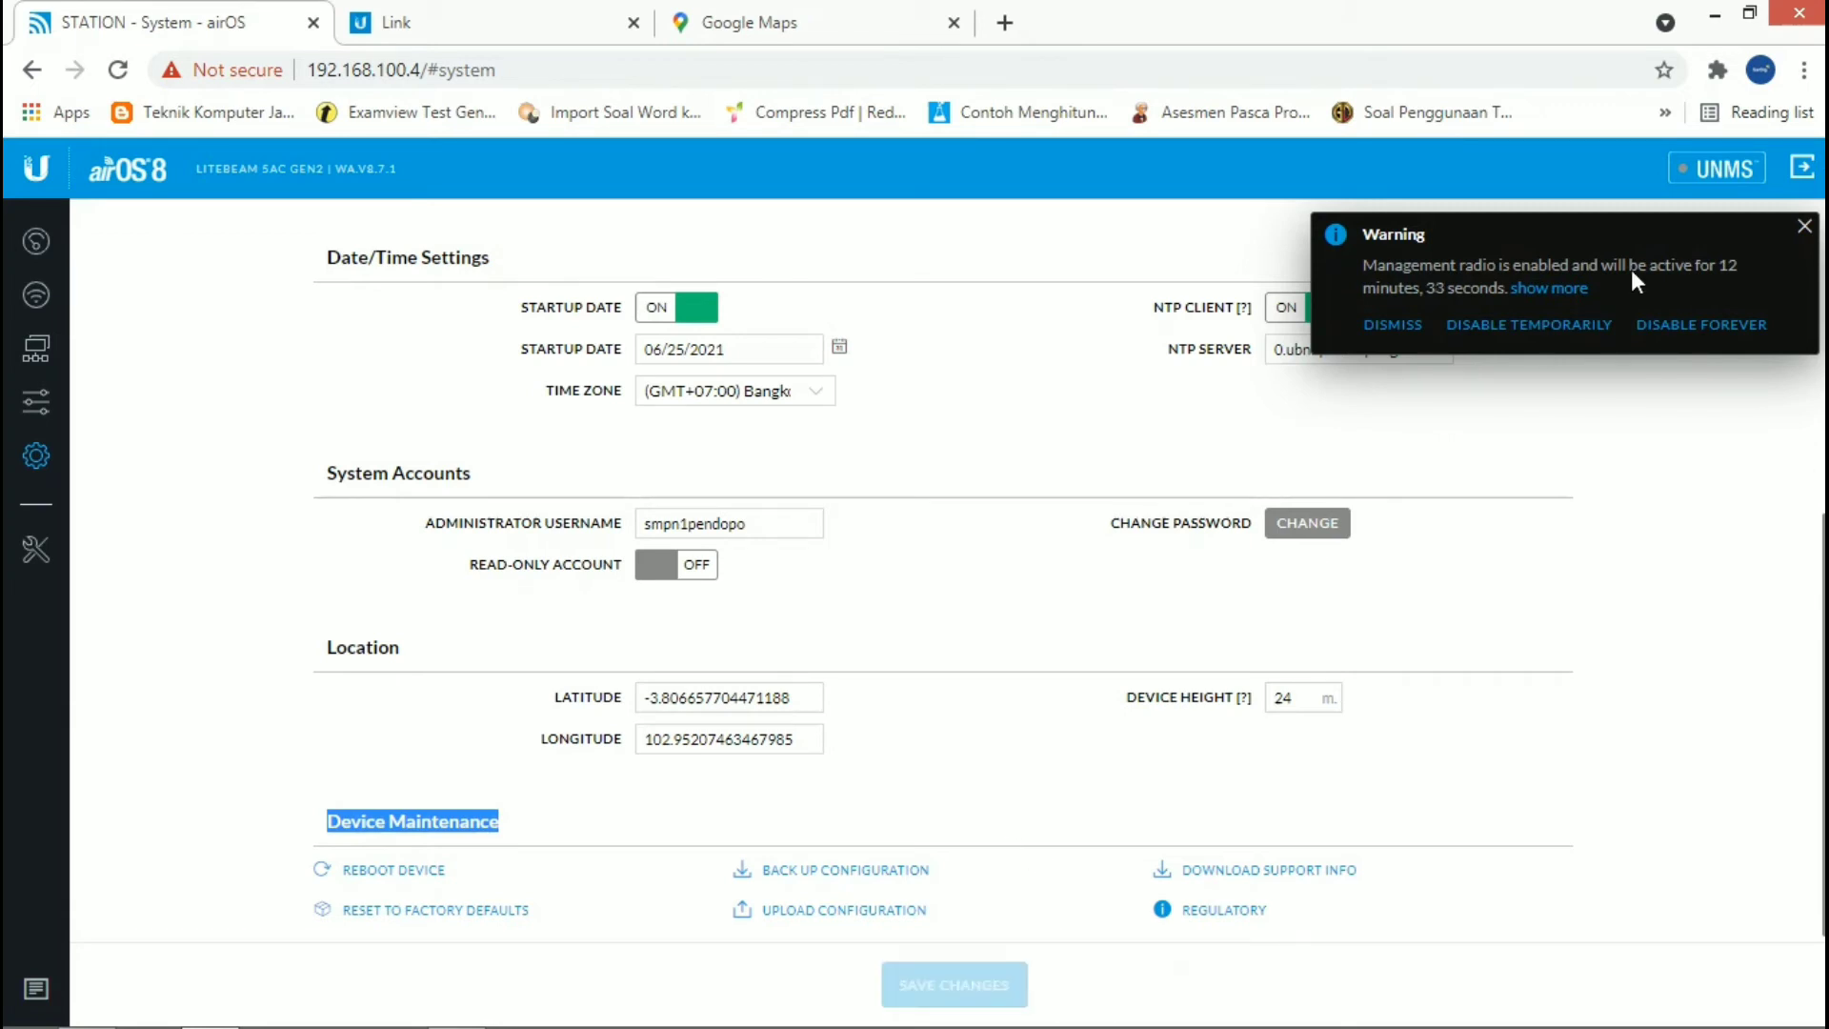
pyautogui.click(1804, 226)
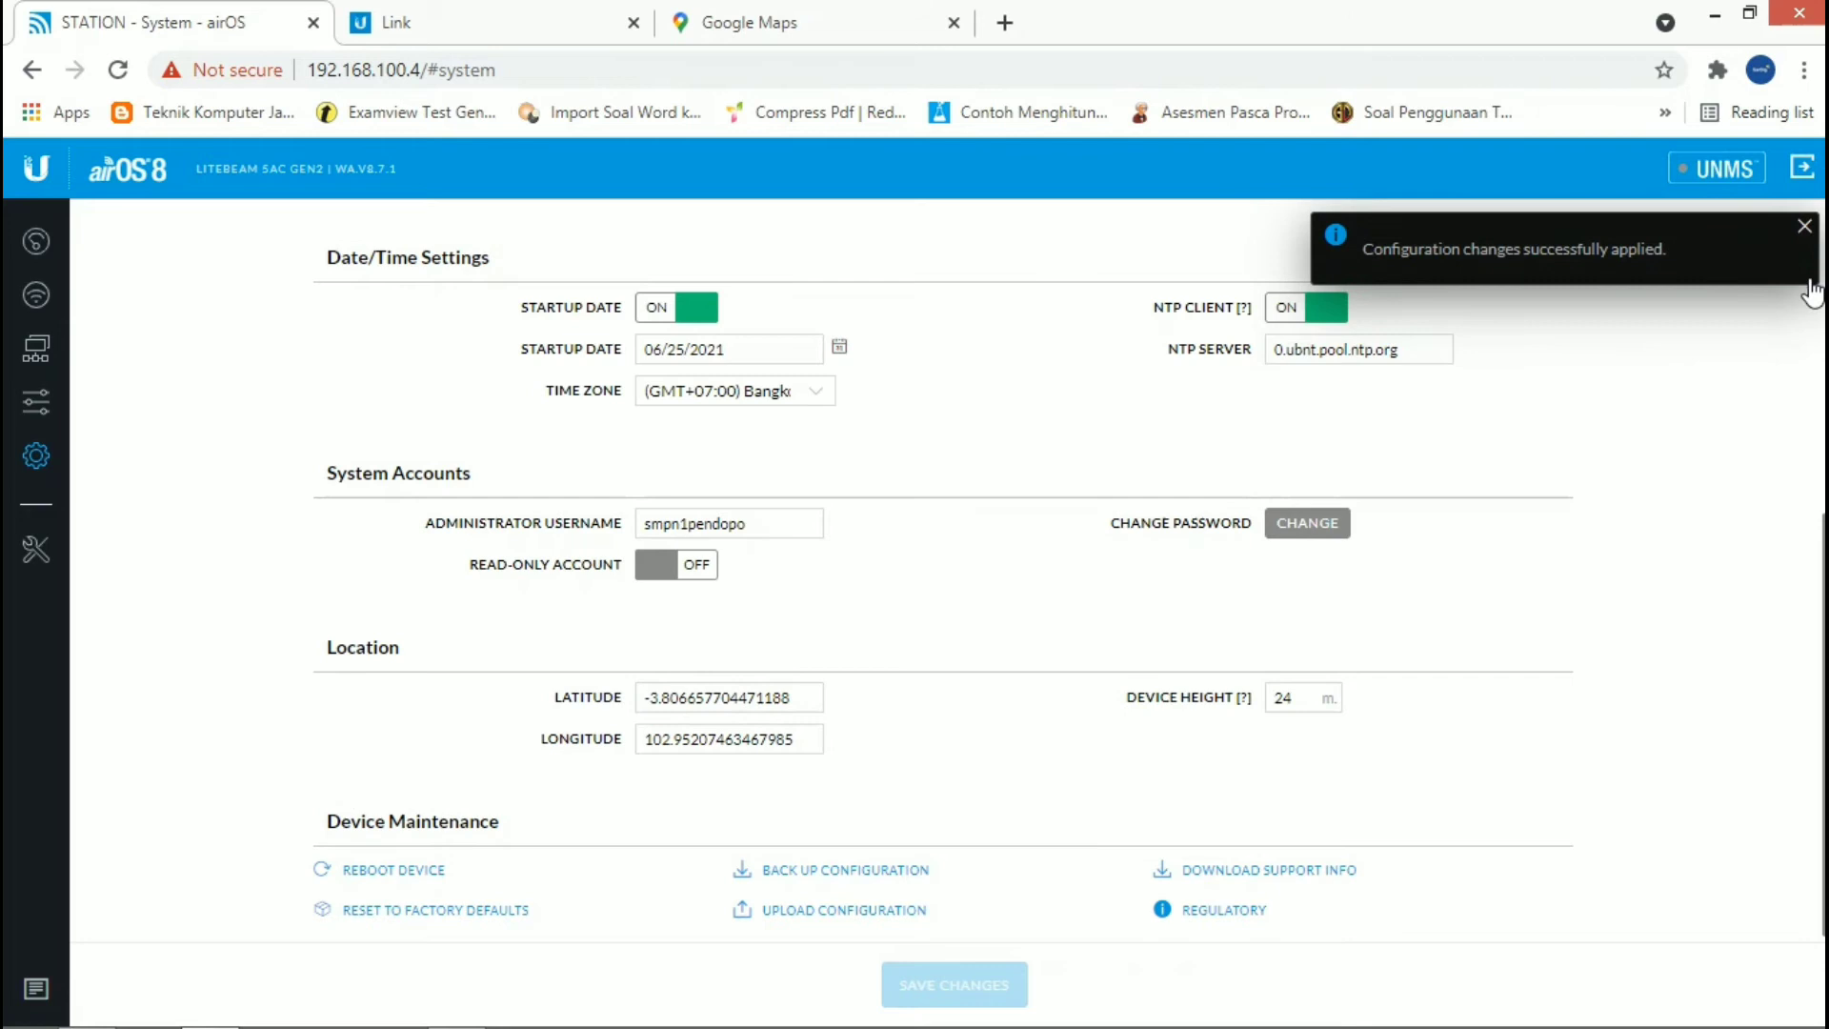
pyautogui.click(1805, 225)
pyautogui.scroll(5, 1067, 410)
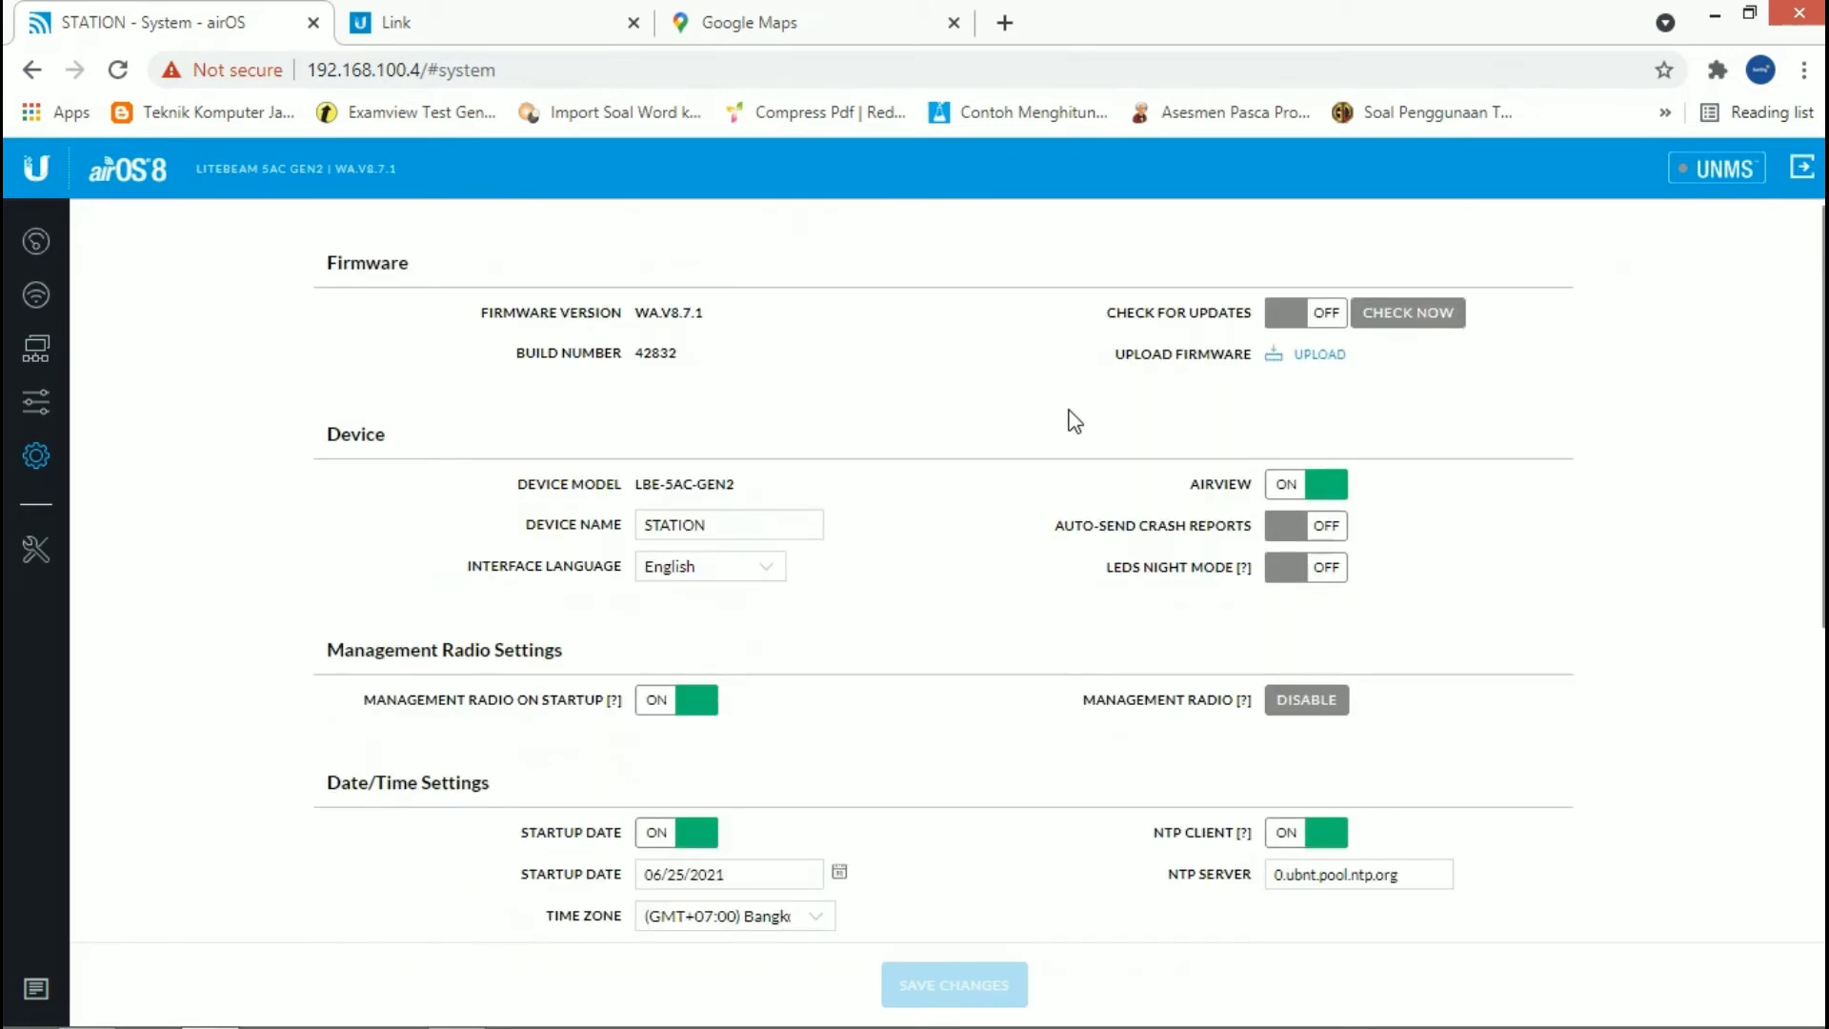
# Step: Open the station's dashboard and check the local throughput capacity of the link
pyautogui.click(33, 252)
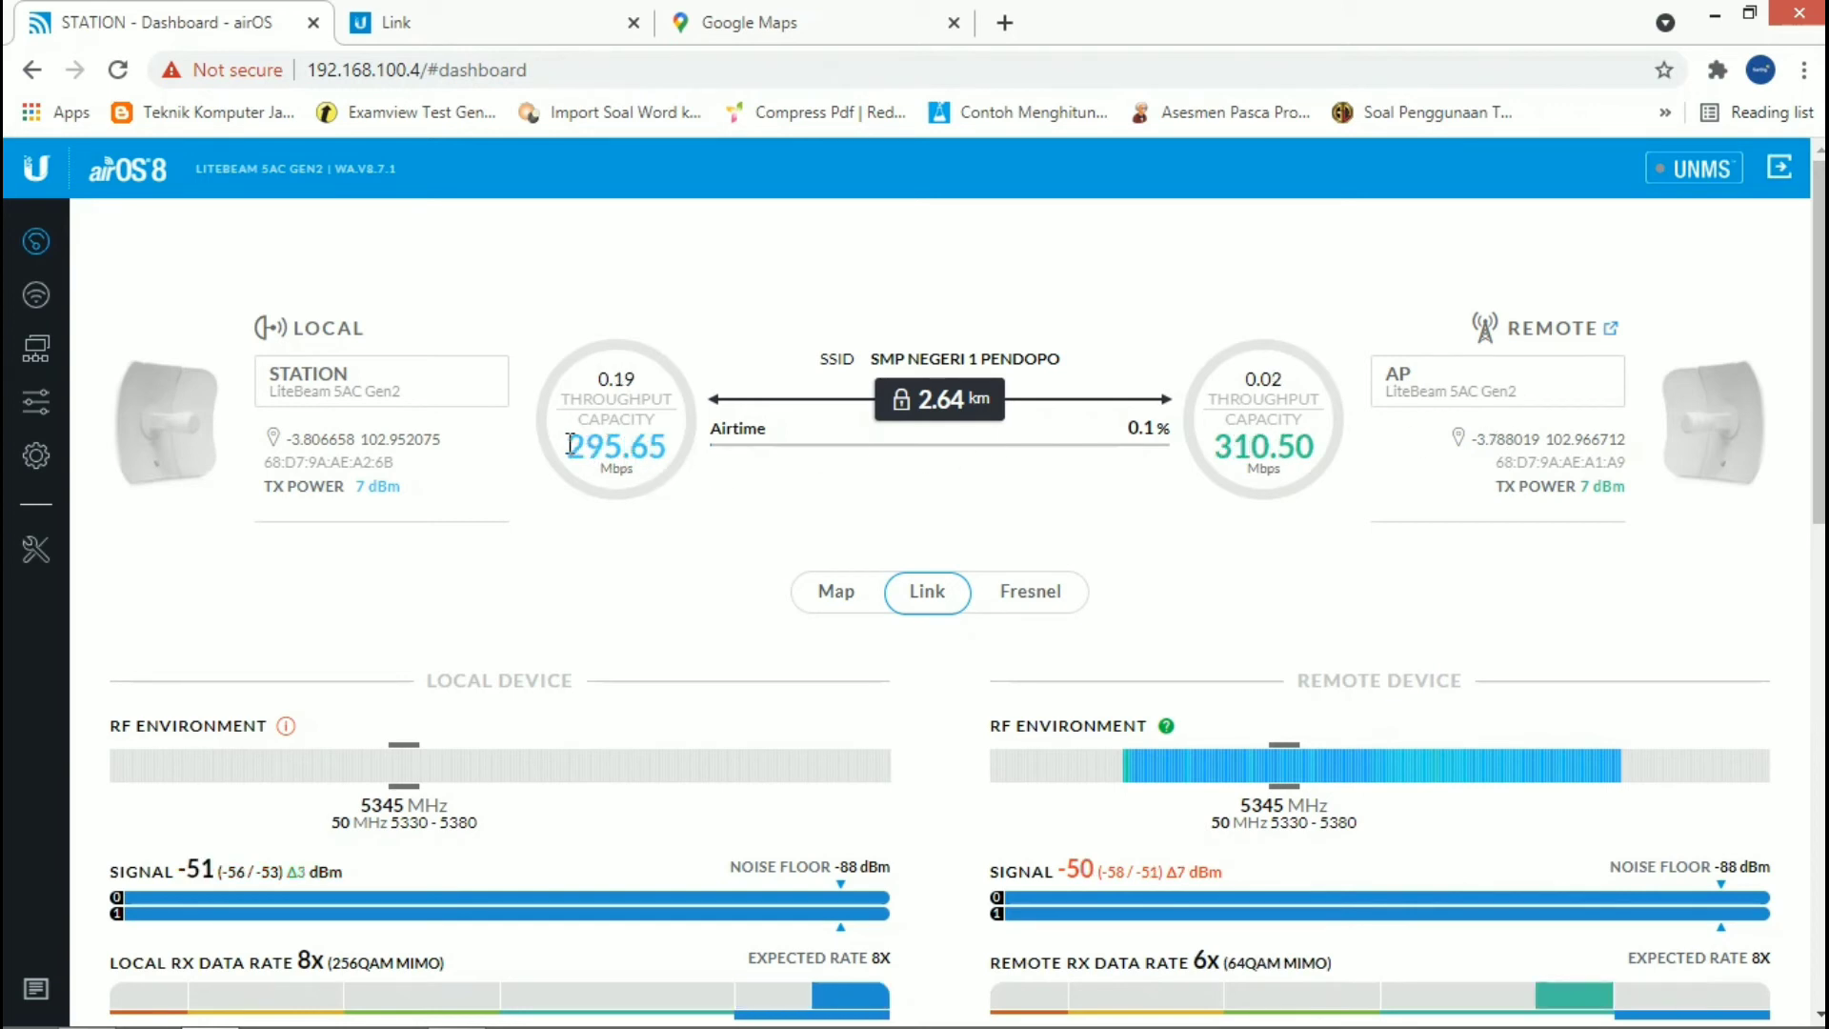
pyautogui.moveTo(567, 444); pyautogui.dragTo(629, 445)
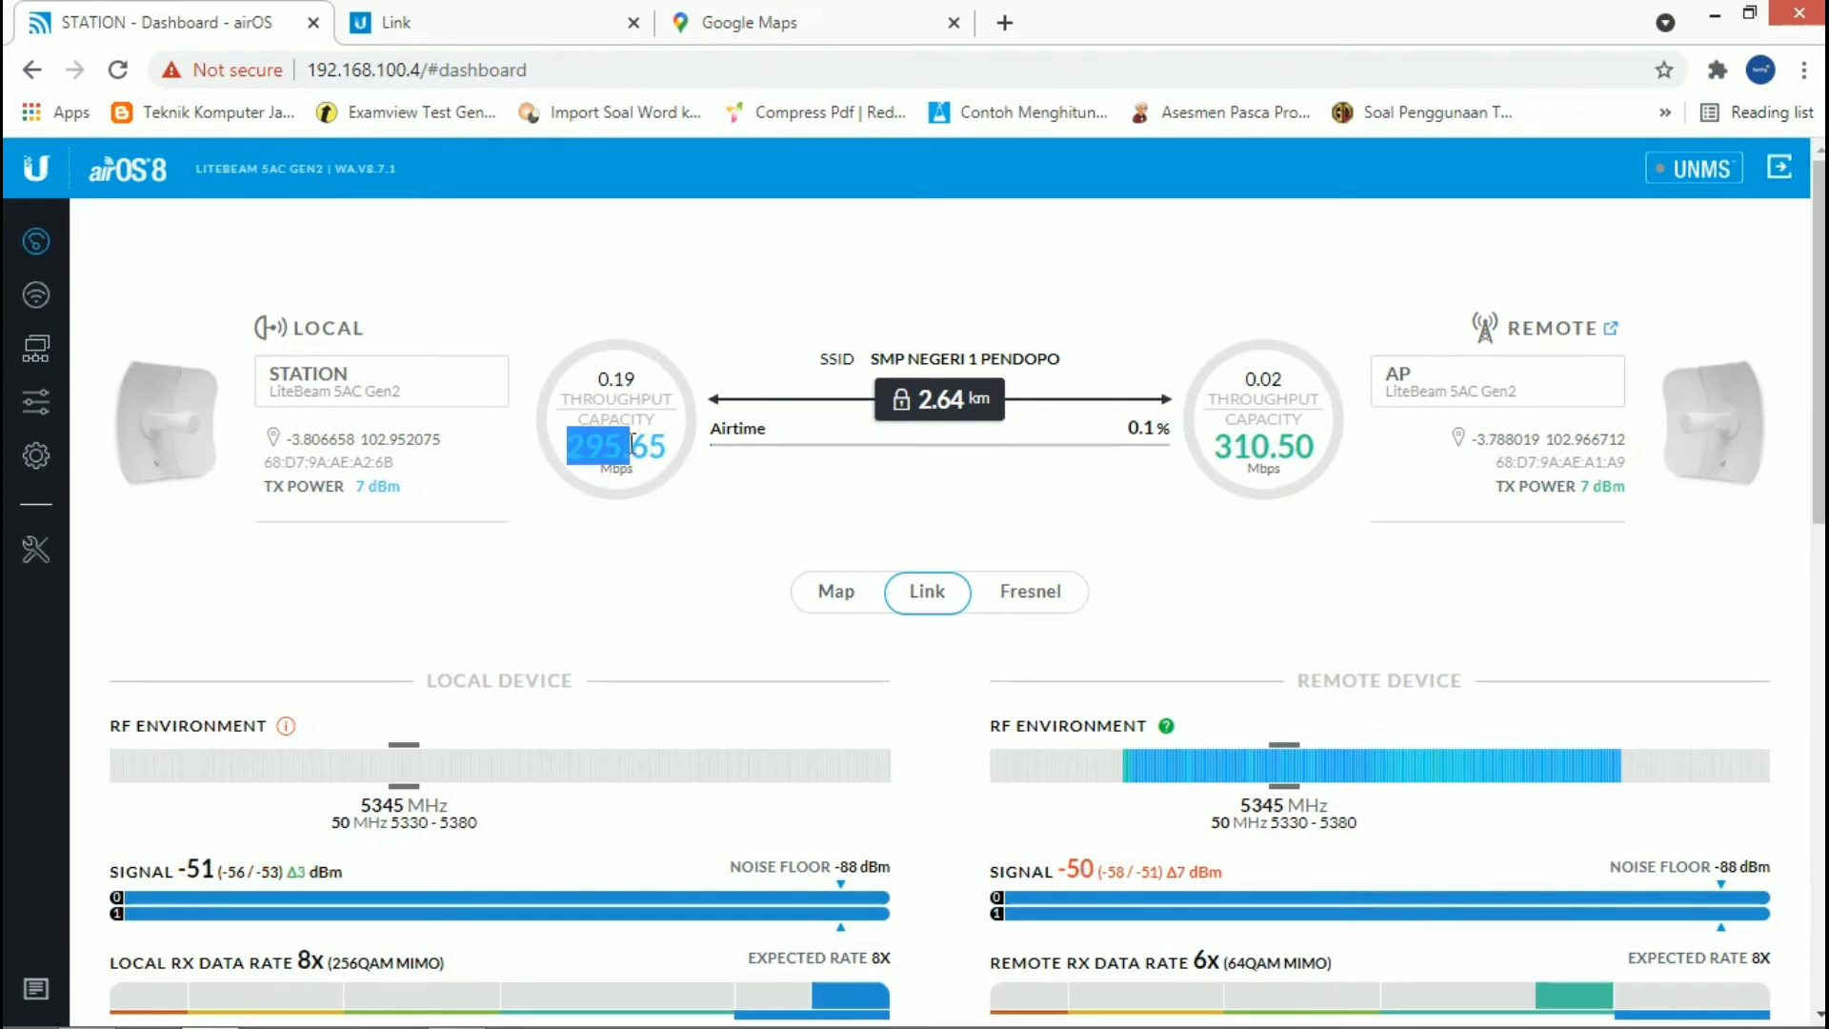
pyautogui.click(781, 531)
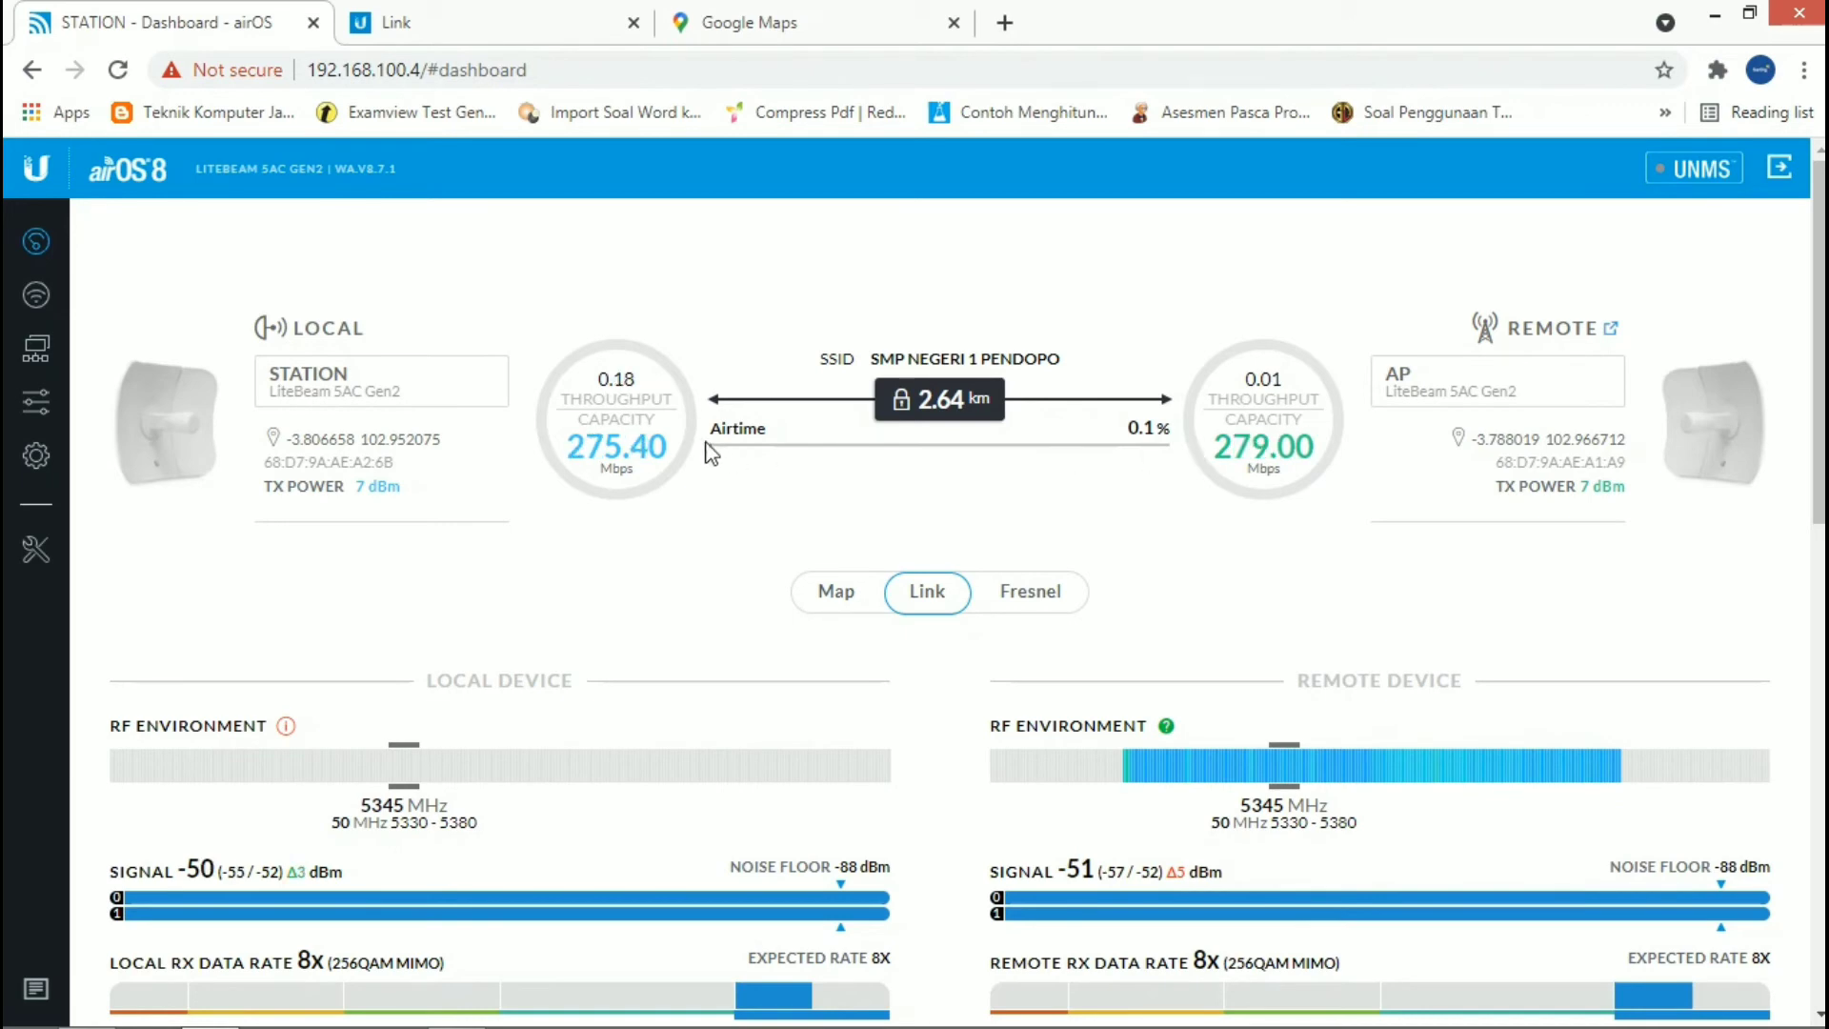
# Step: Examine the signal, RX data rates, capacity graphs and device, wireless and Ethernet details of the local and remote devices
pyautogui.scroll(-1, 862, 502)
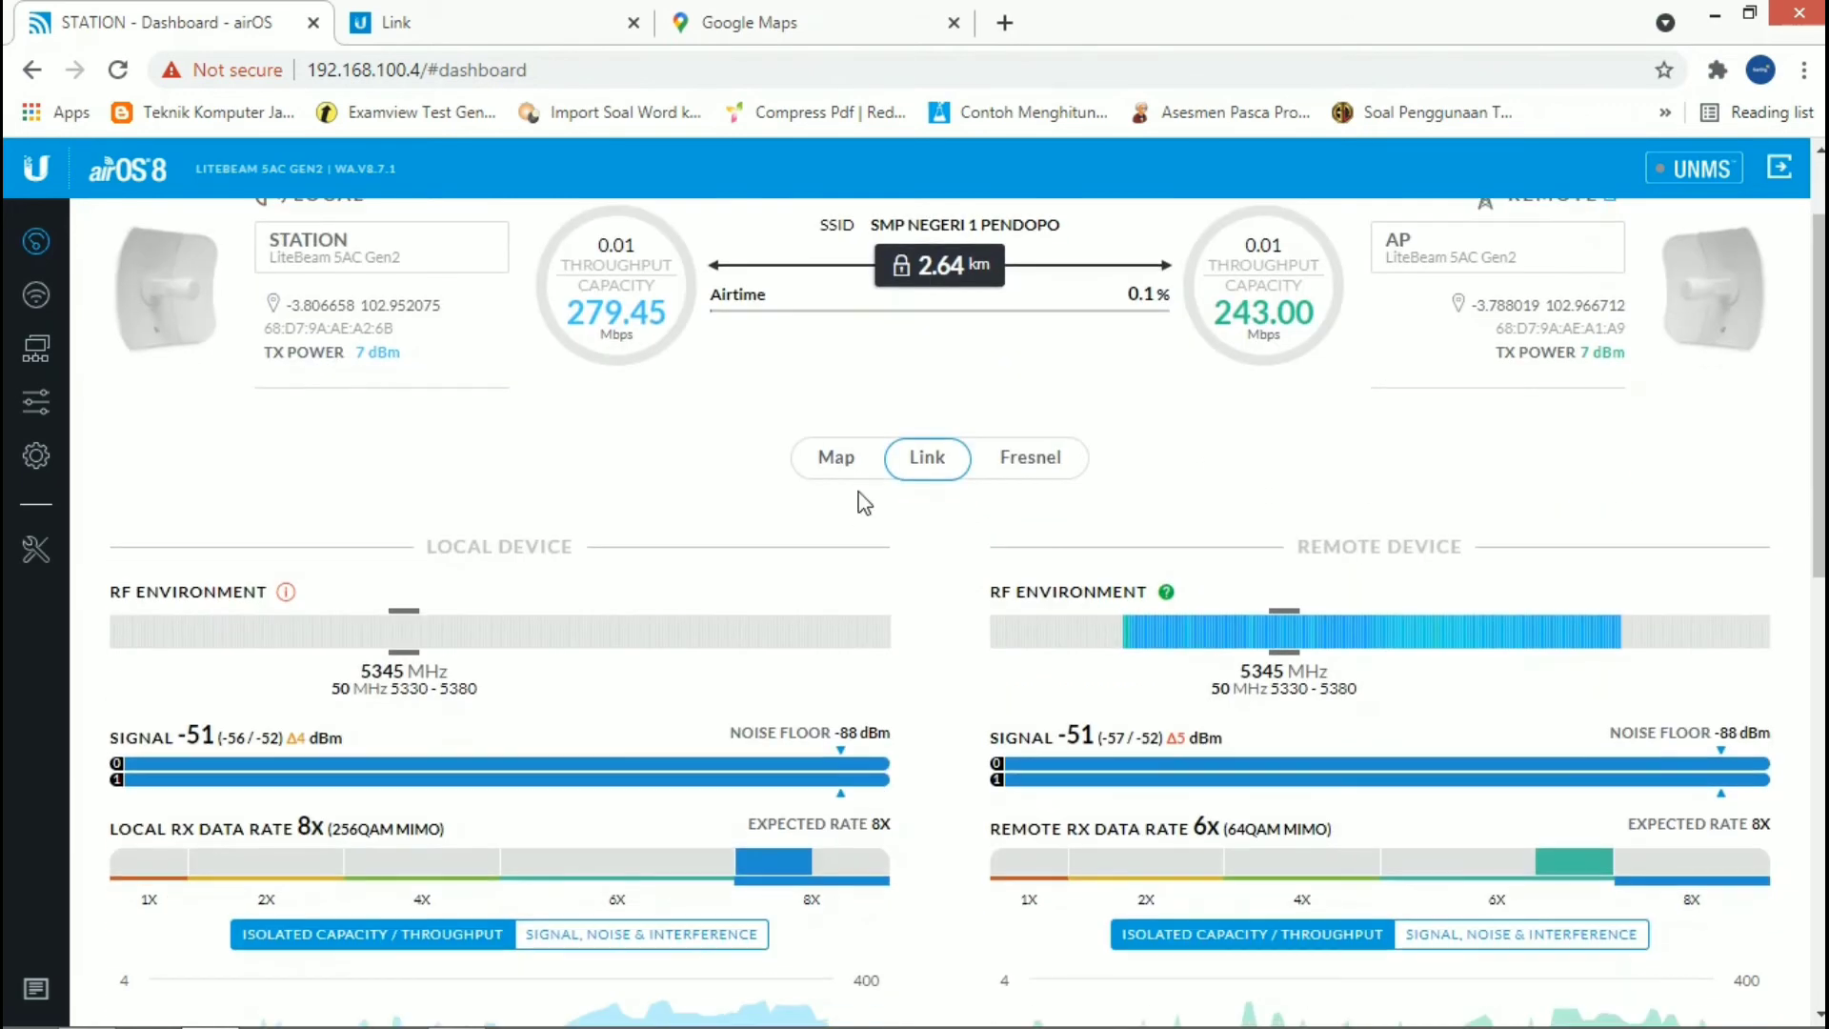
pyautogui.scroll(-1, 862, 502)
pyautogui.scroll(1, 859, 502)
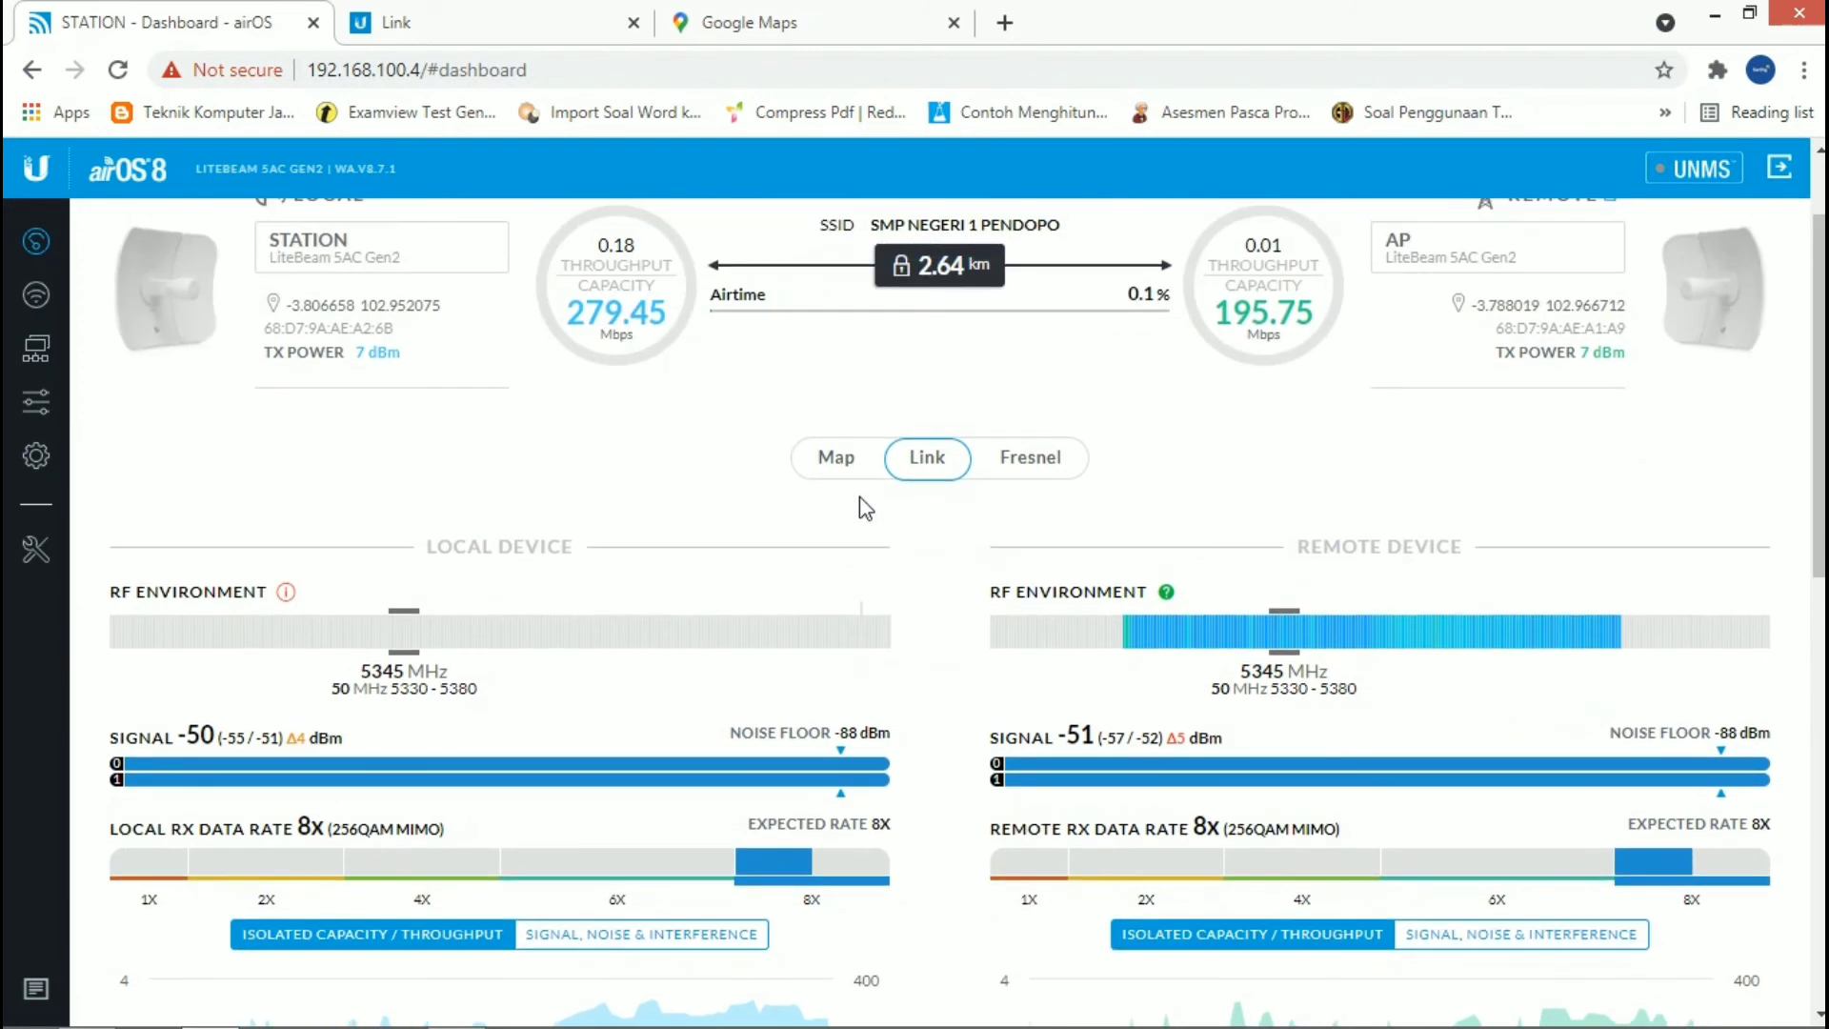
pyautogui.scroll(-1, 861, 502)
pyautogui.moveTo(782, 744)
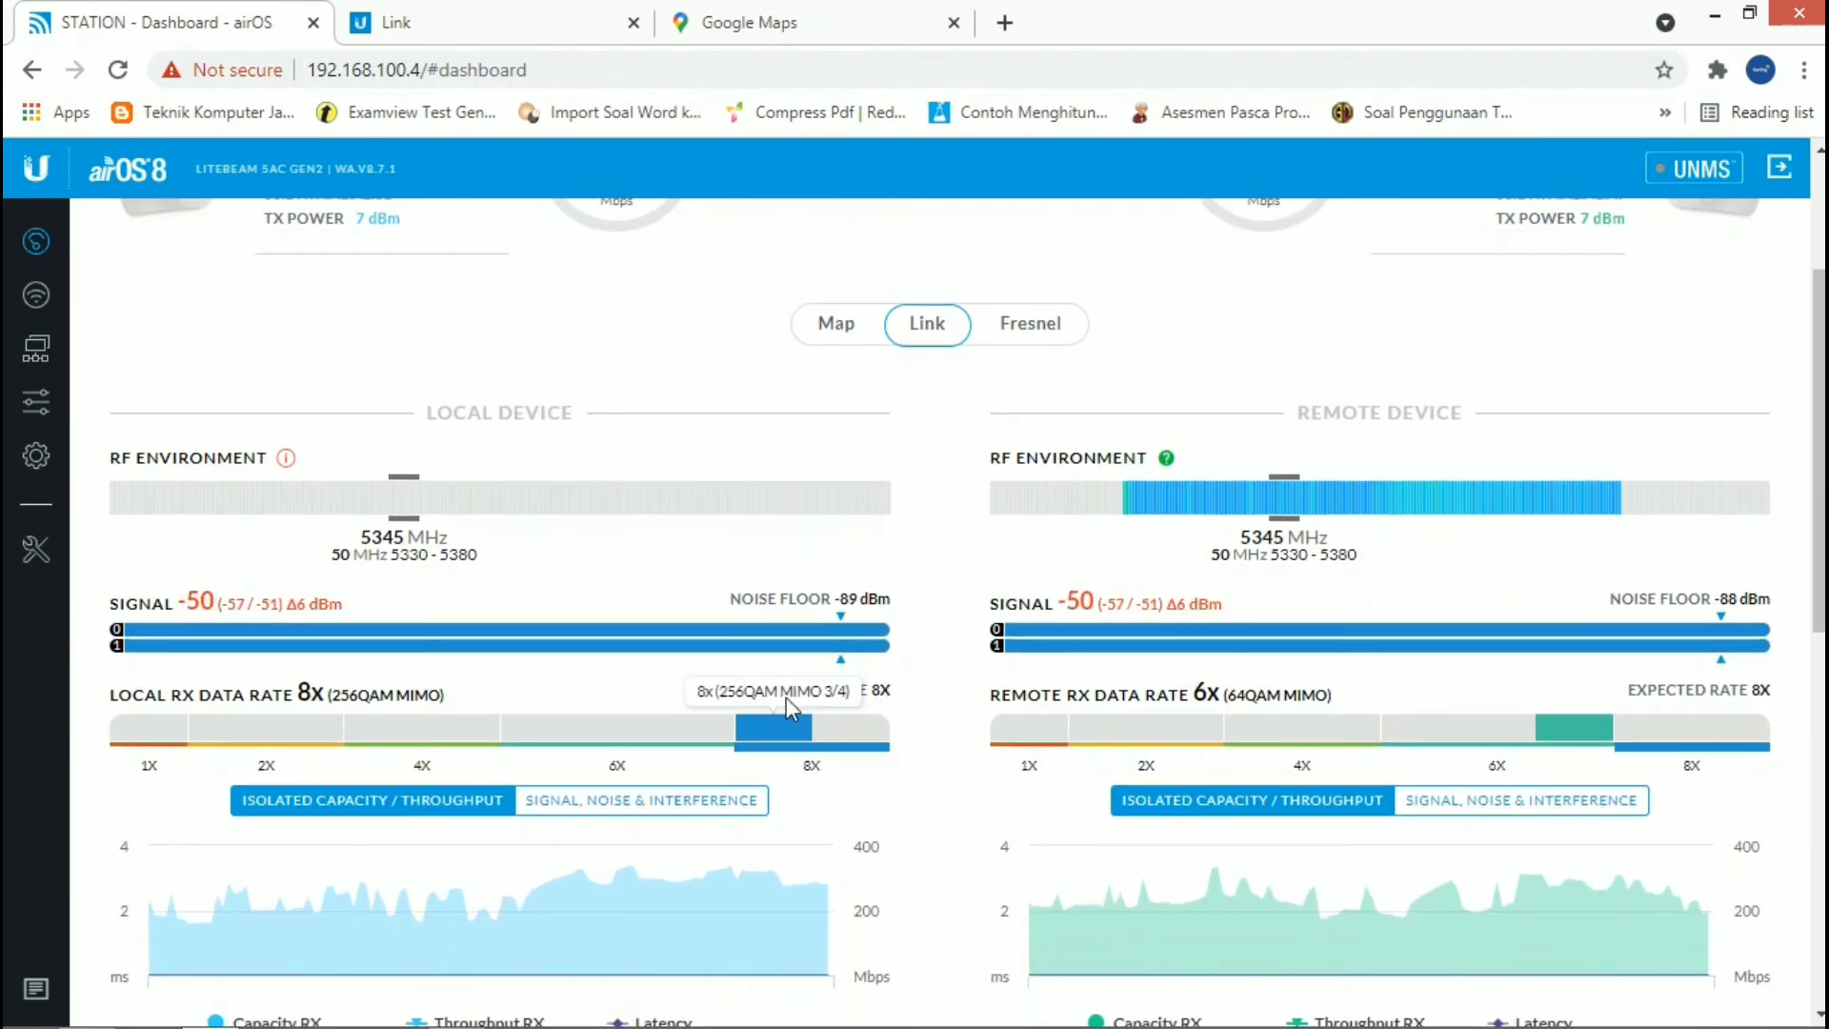
pyautogui.scroll(-1, 726, 640)
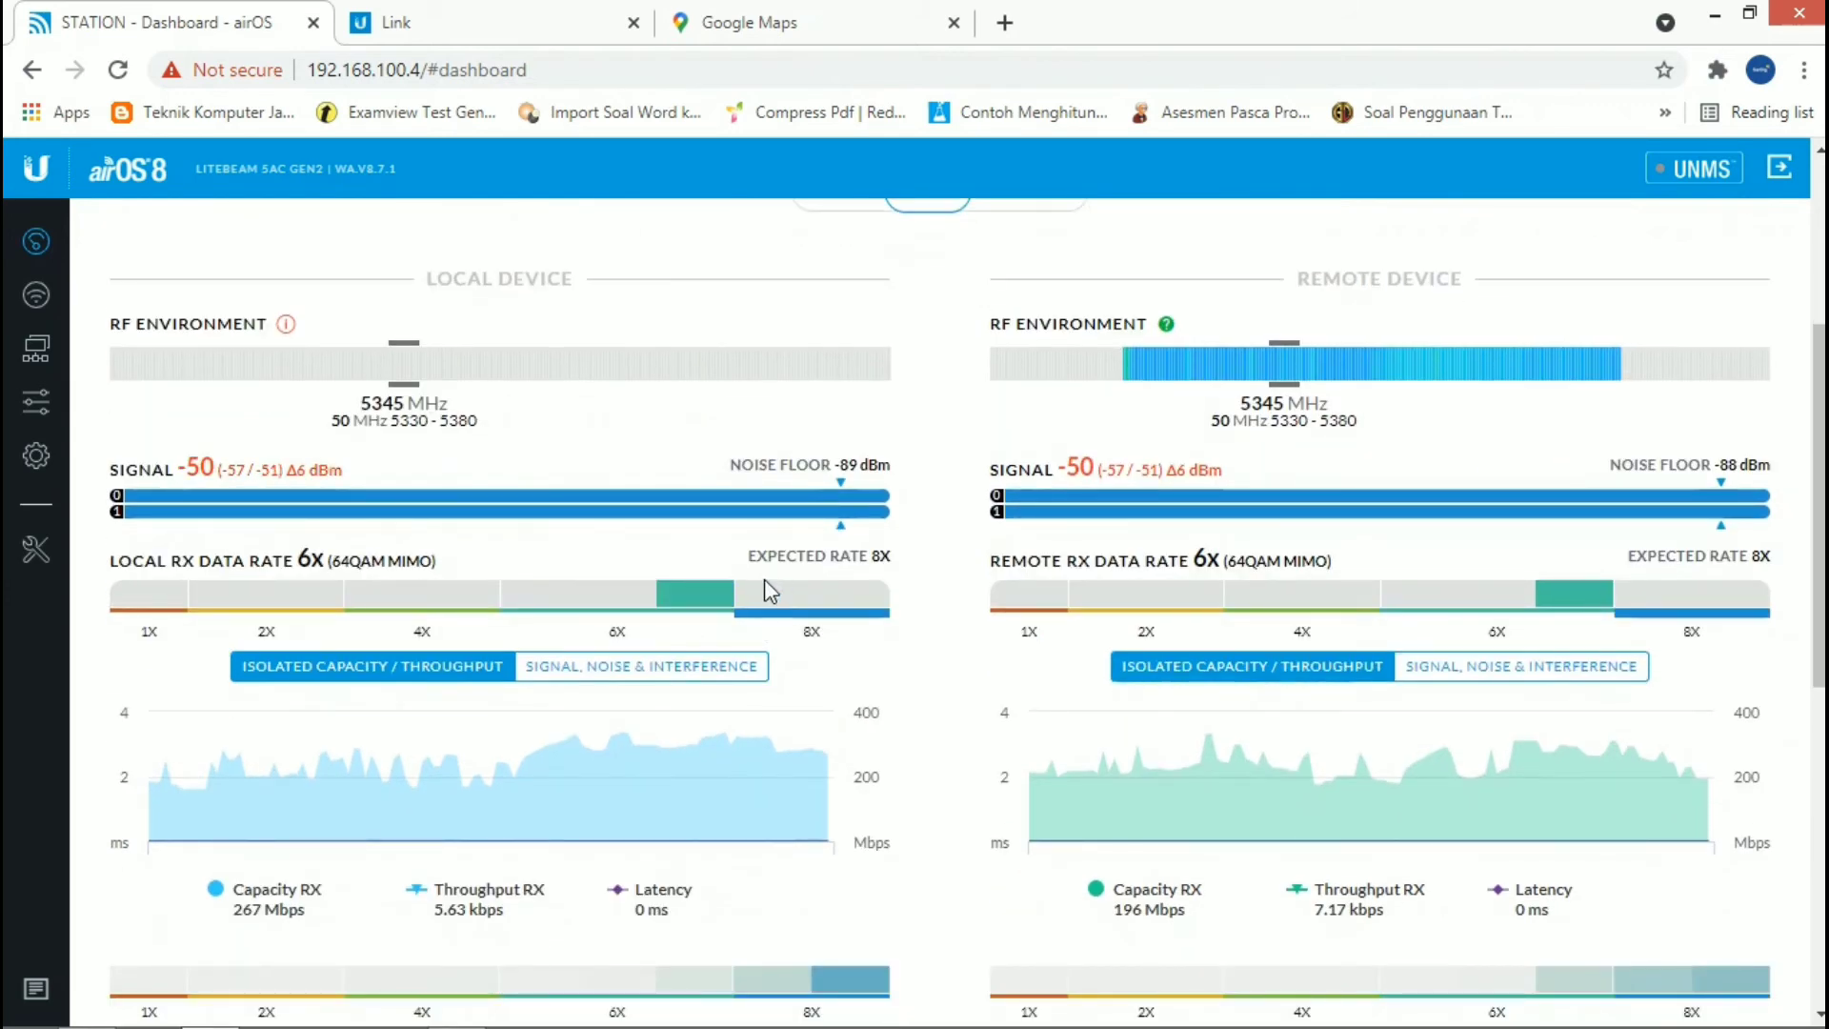
pyautogui.scroll(-1, 762, 598)
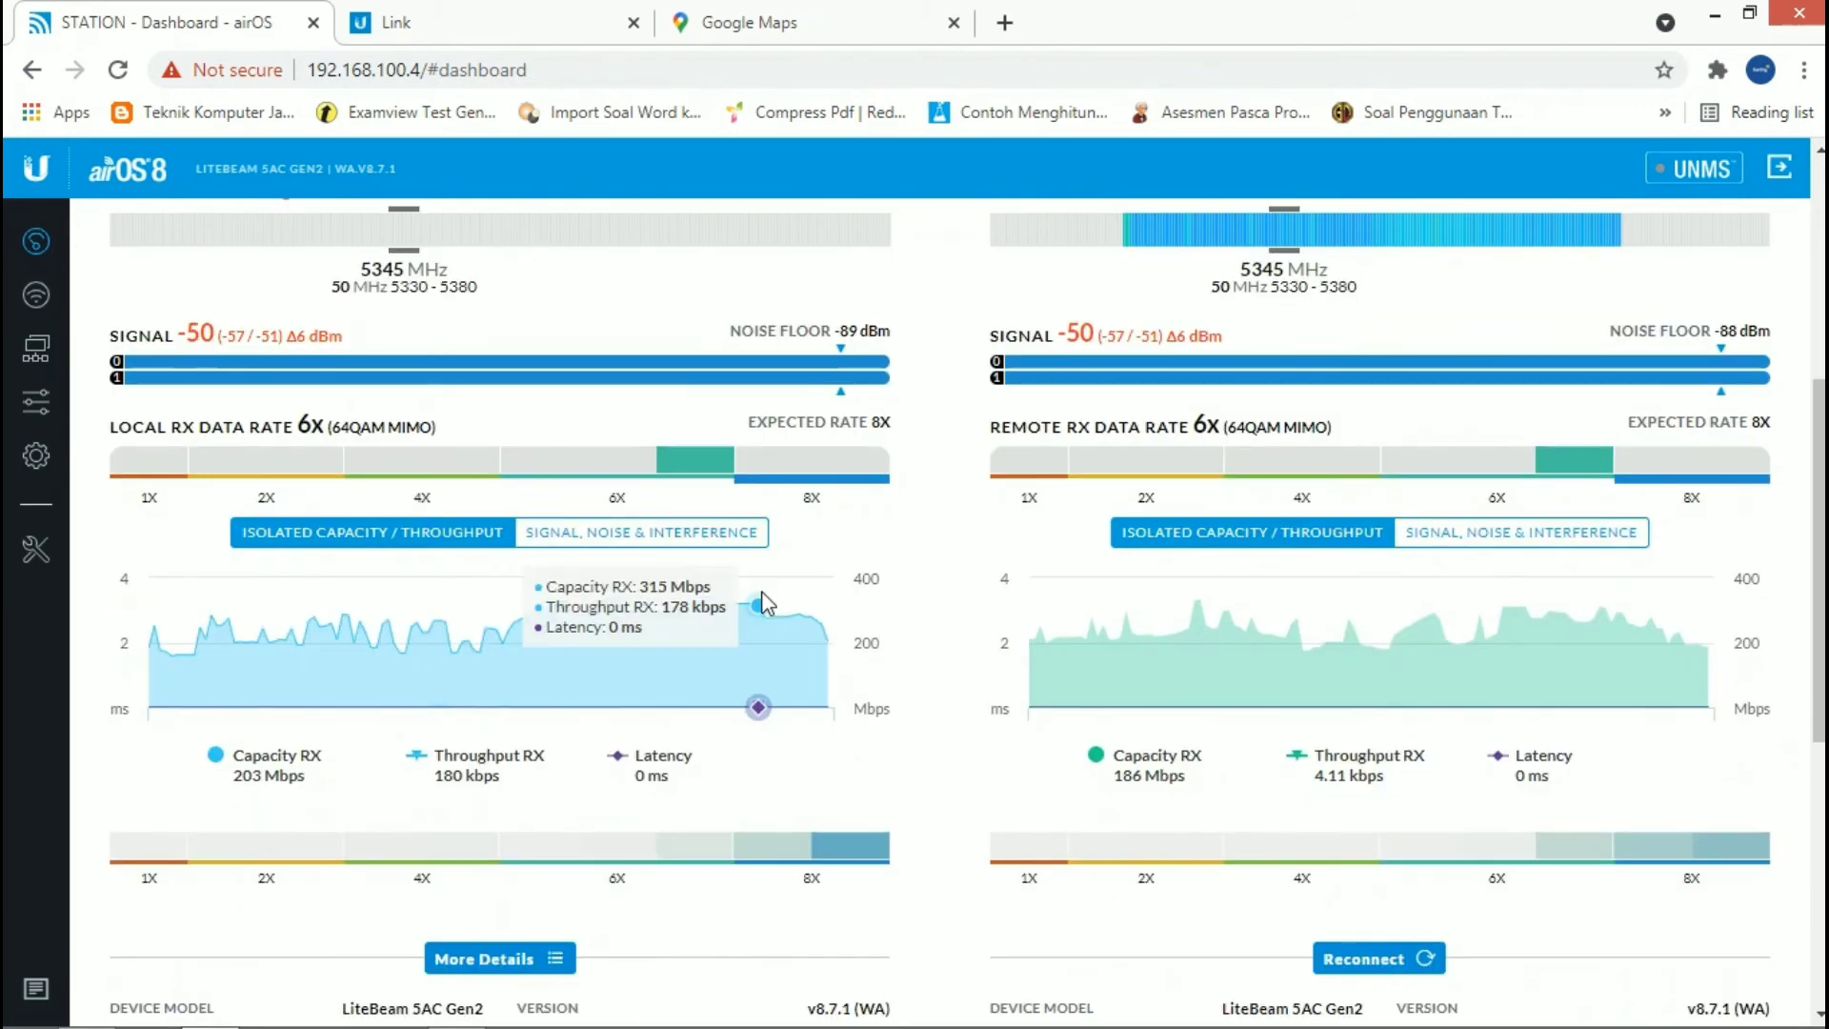
pyautogui.scroll(-1, 762, 591)
pyautogui.scroll(-4, 821, 604)
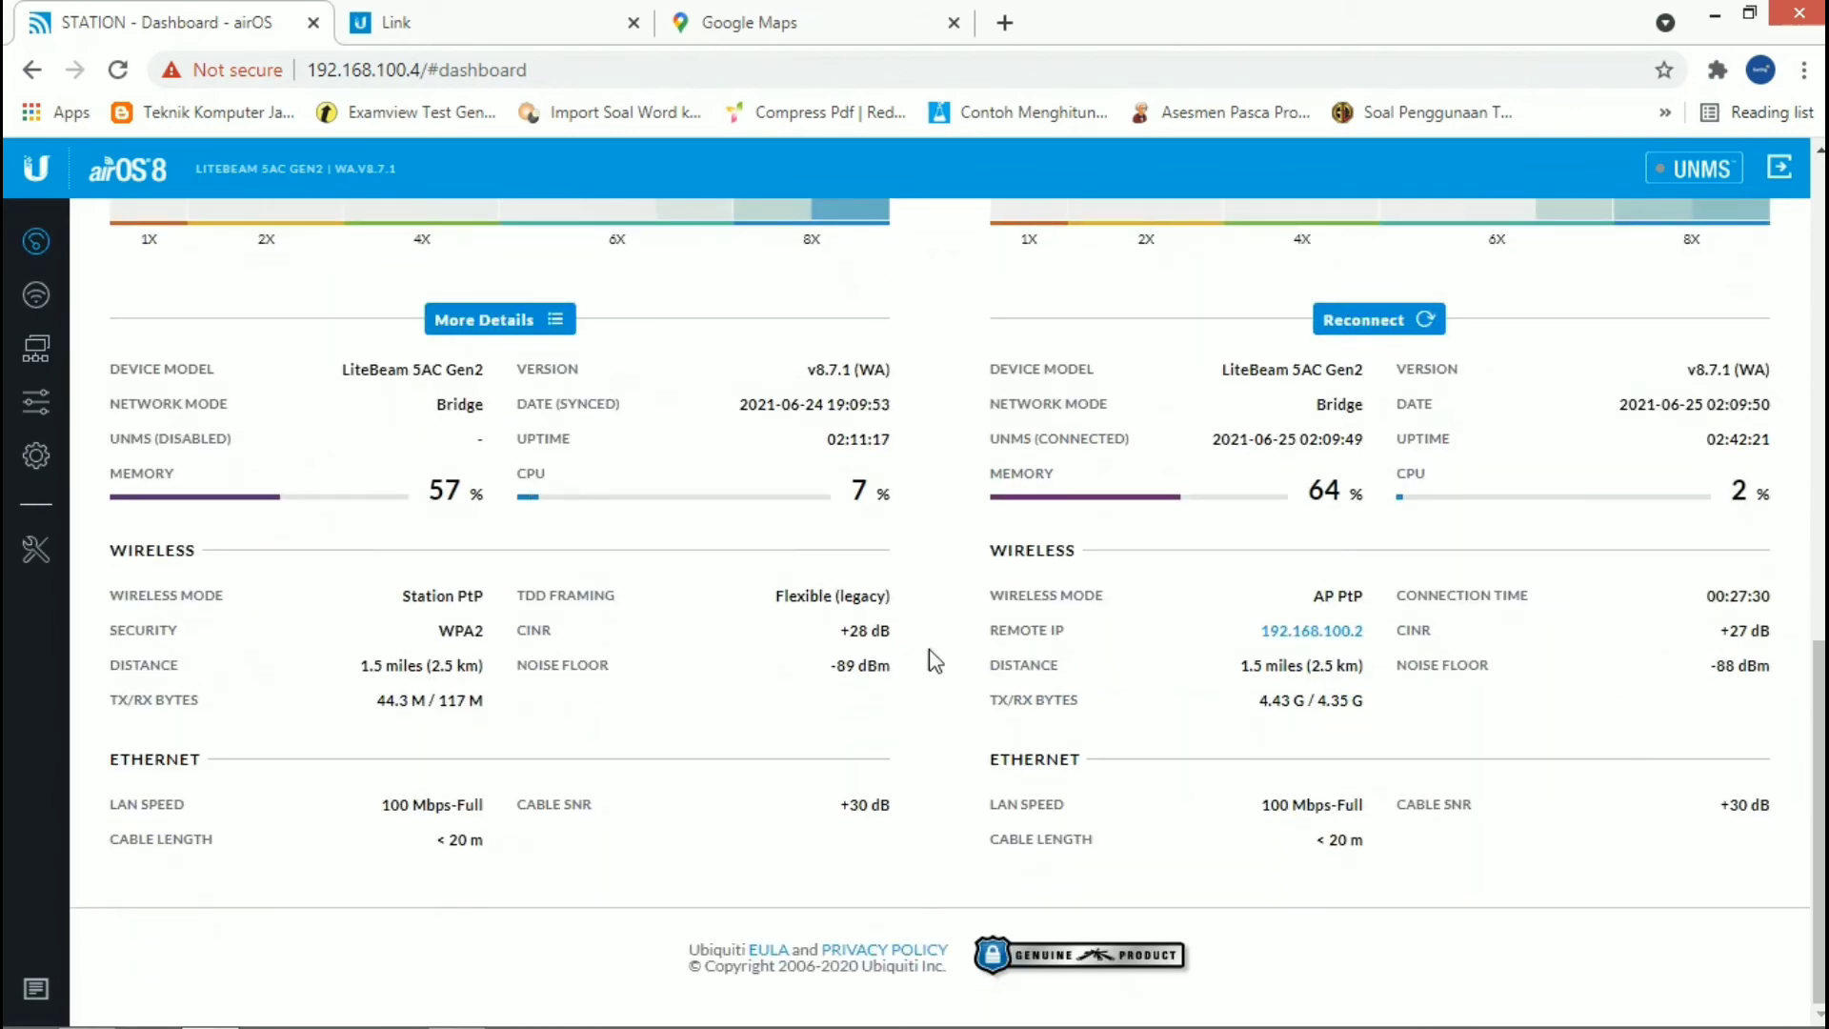
pyautogui.scroll(3, 191, 633)
# Step: Inspect the local and remote signal levels in the Antenna Alignment tool and close it
pyautogui.click(35, 550)
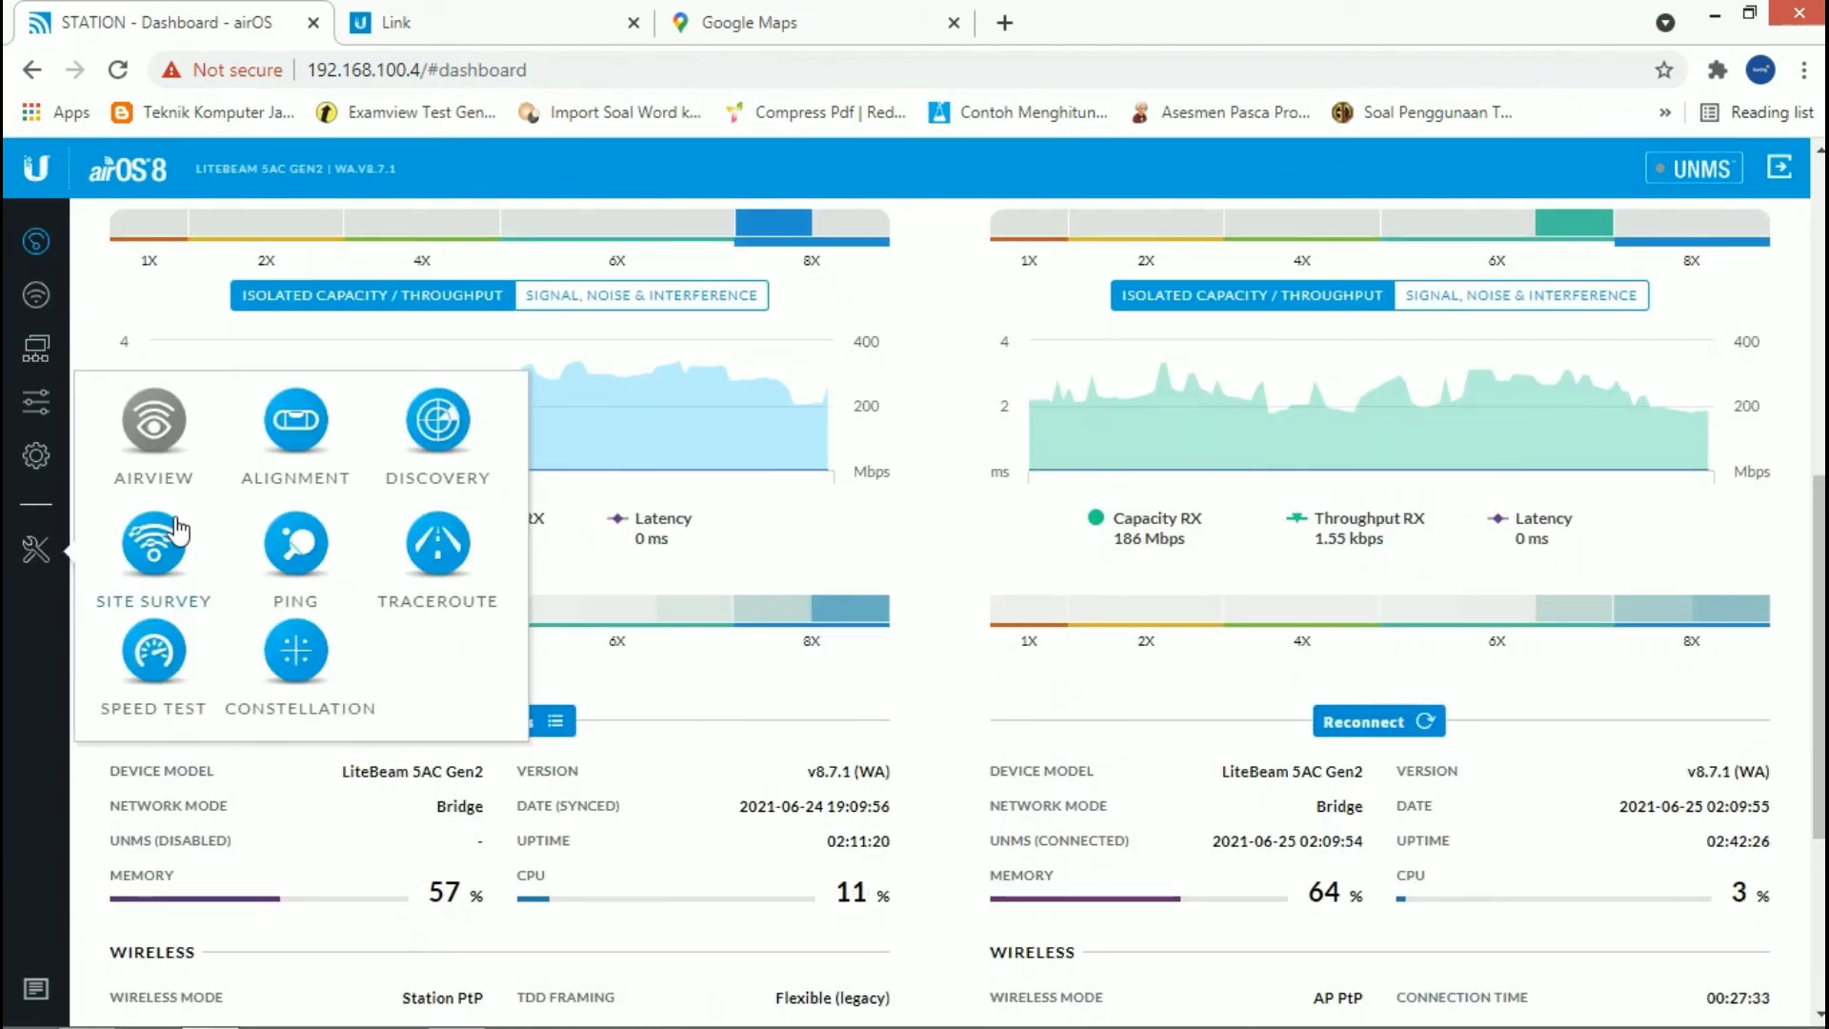
pyautogui.click(314, 433)
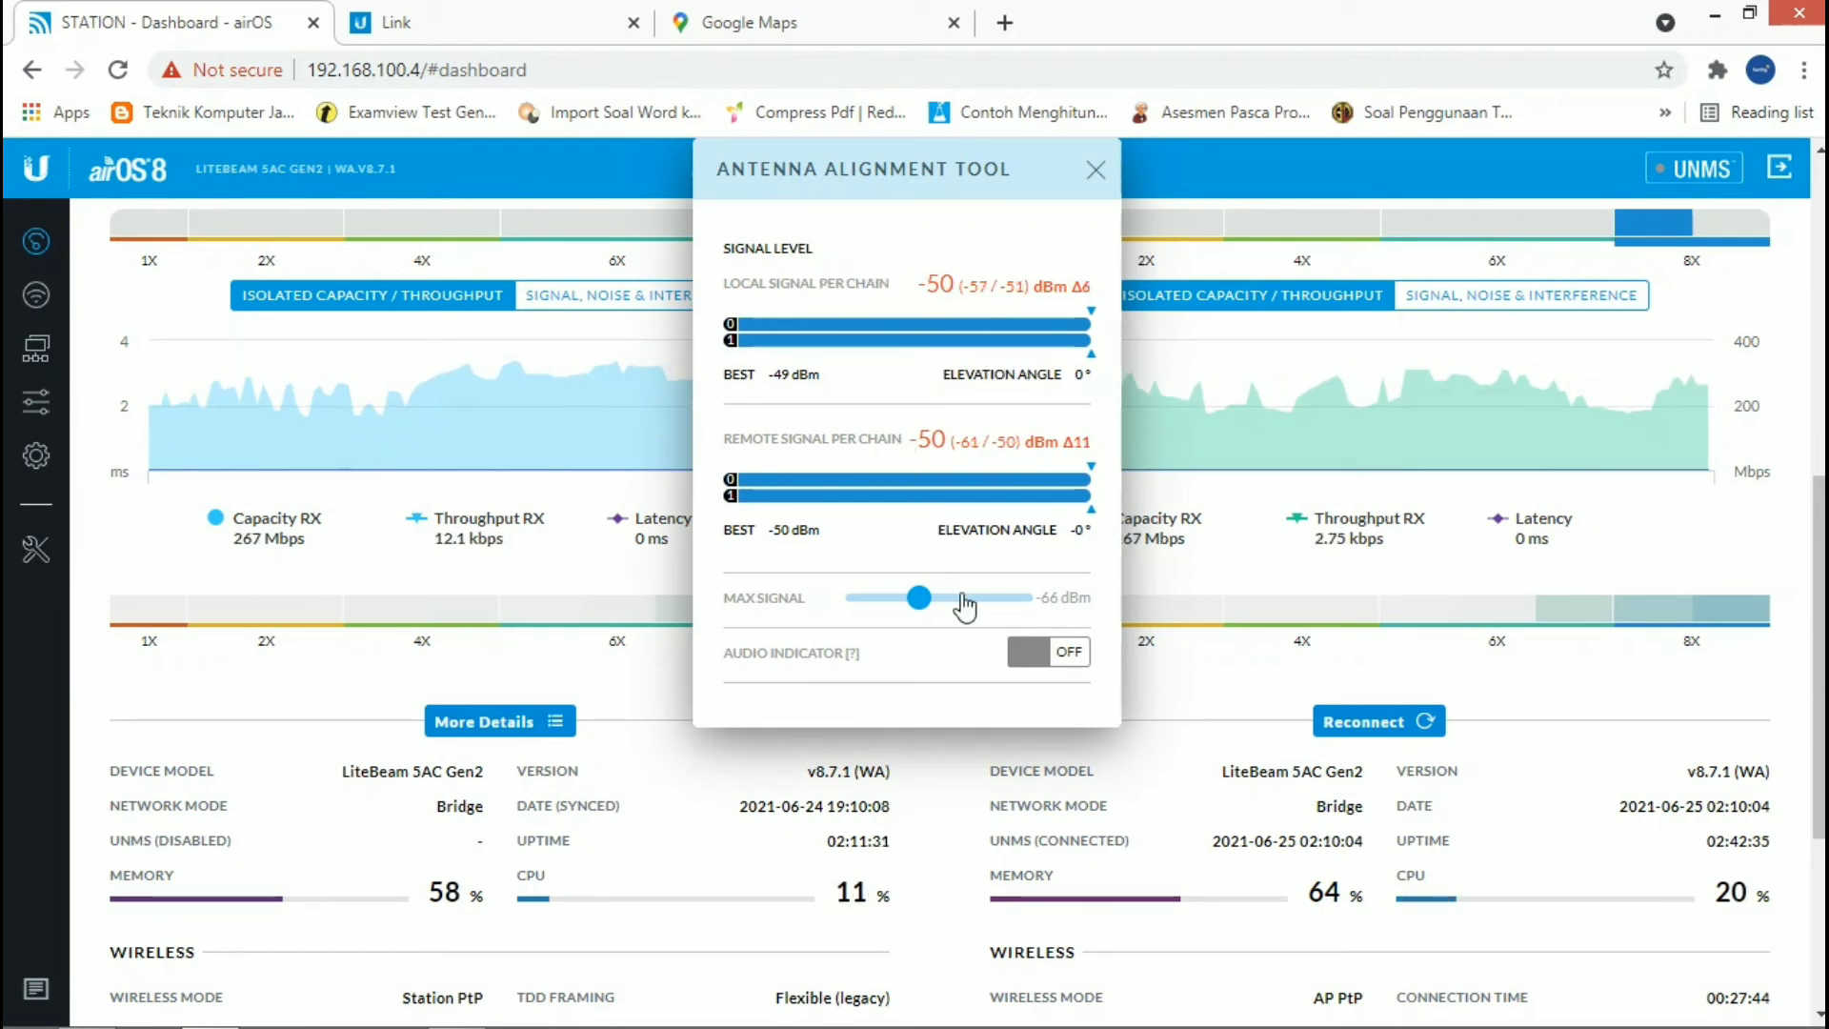
pyautogui.click(1098, 175)
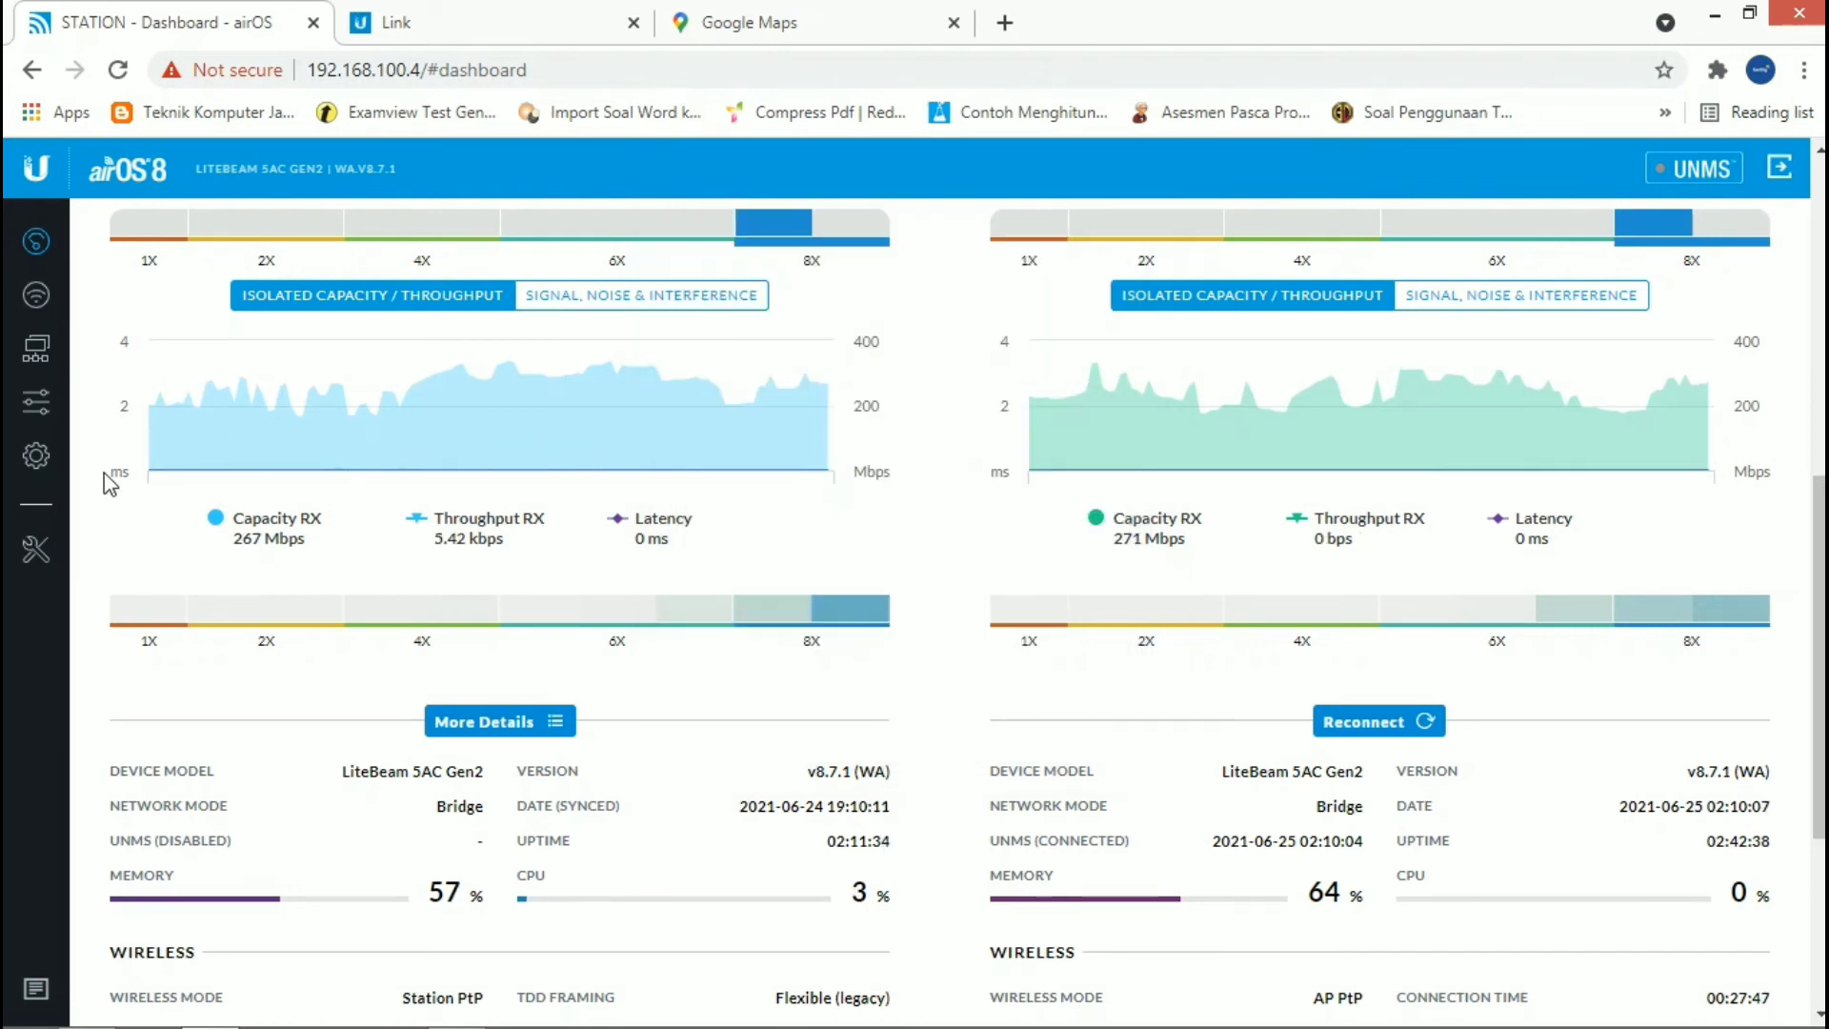
# Step: Run Device Discovery to look for devices on the network and close the results
pyautogui.click(35, 549)
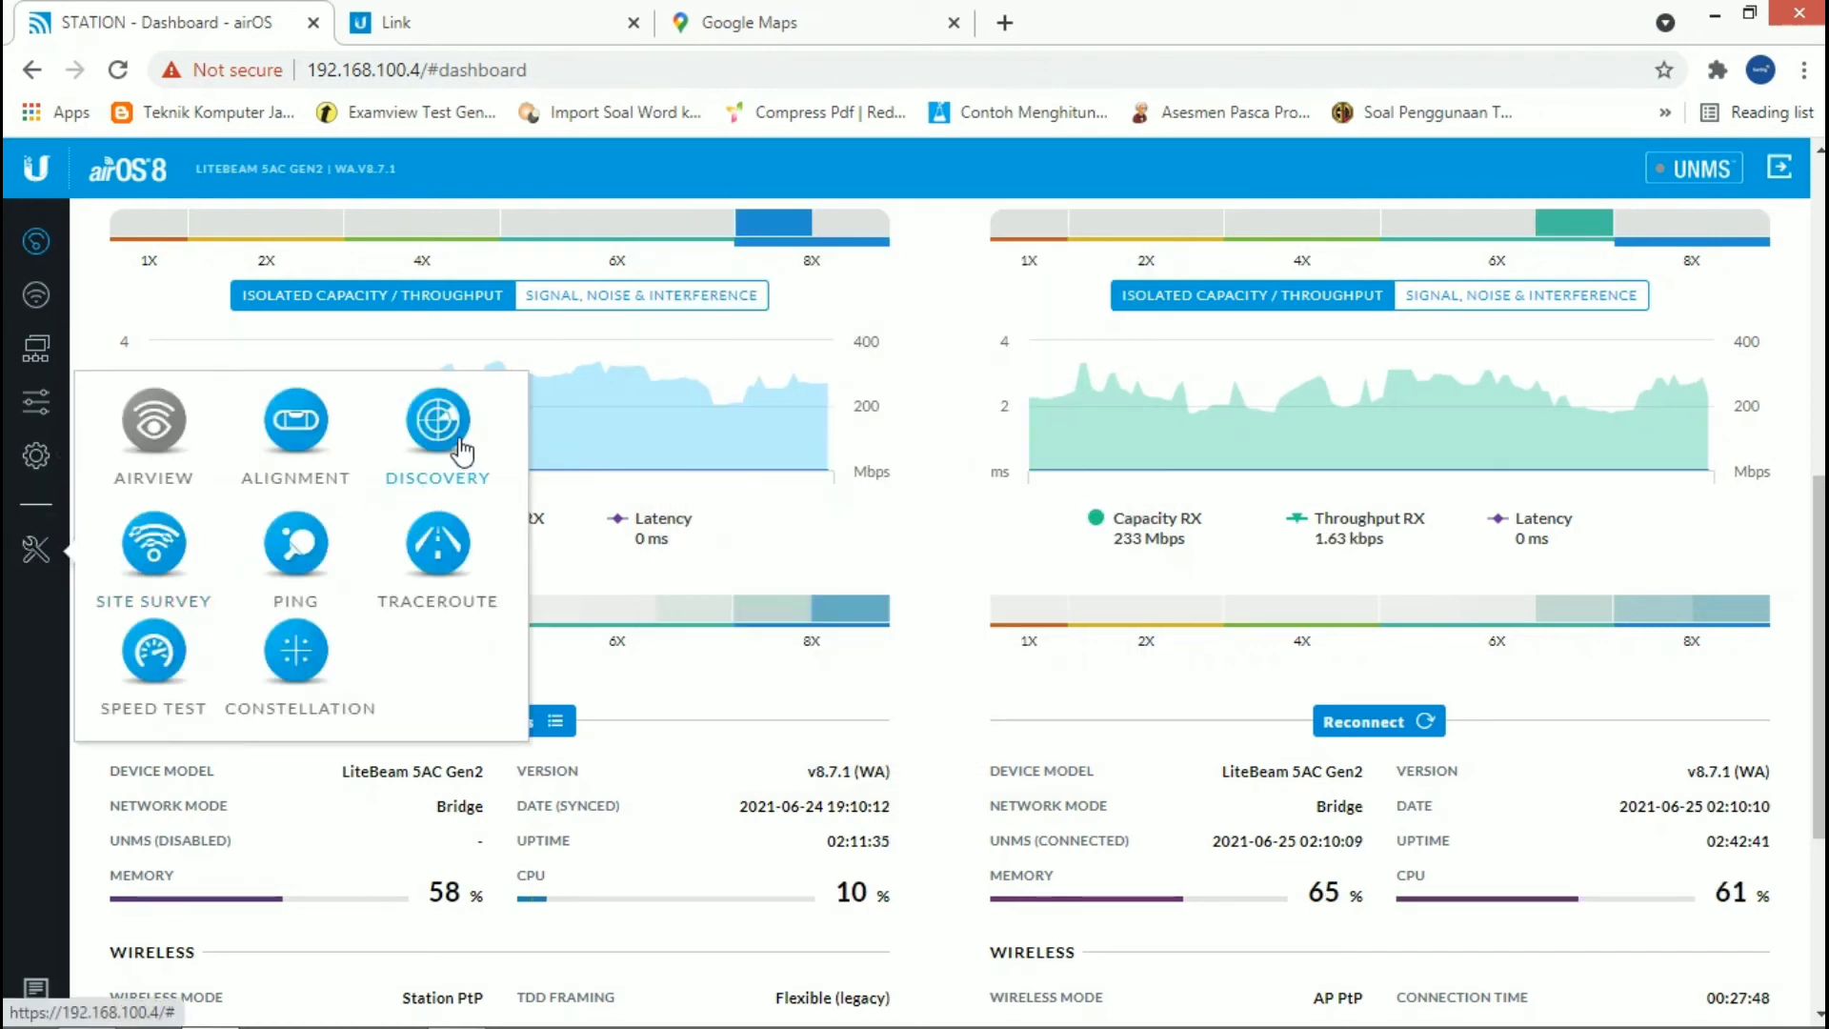
pyautogui.click(458, 440)
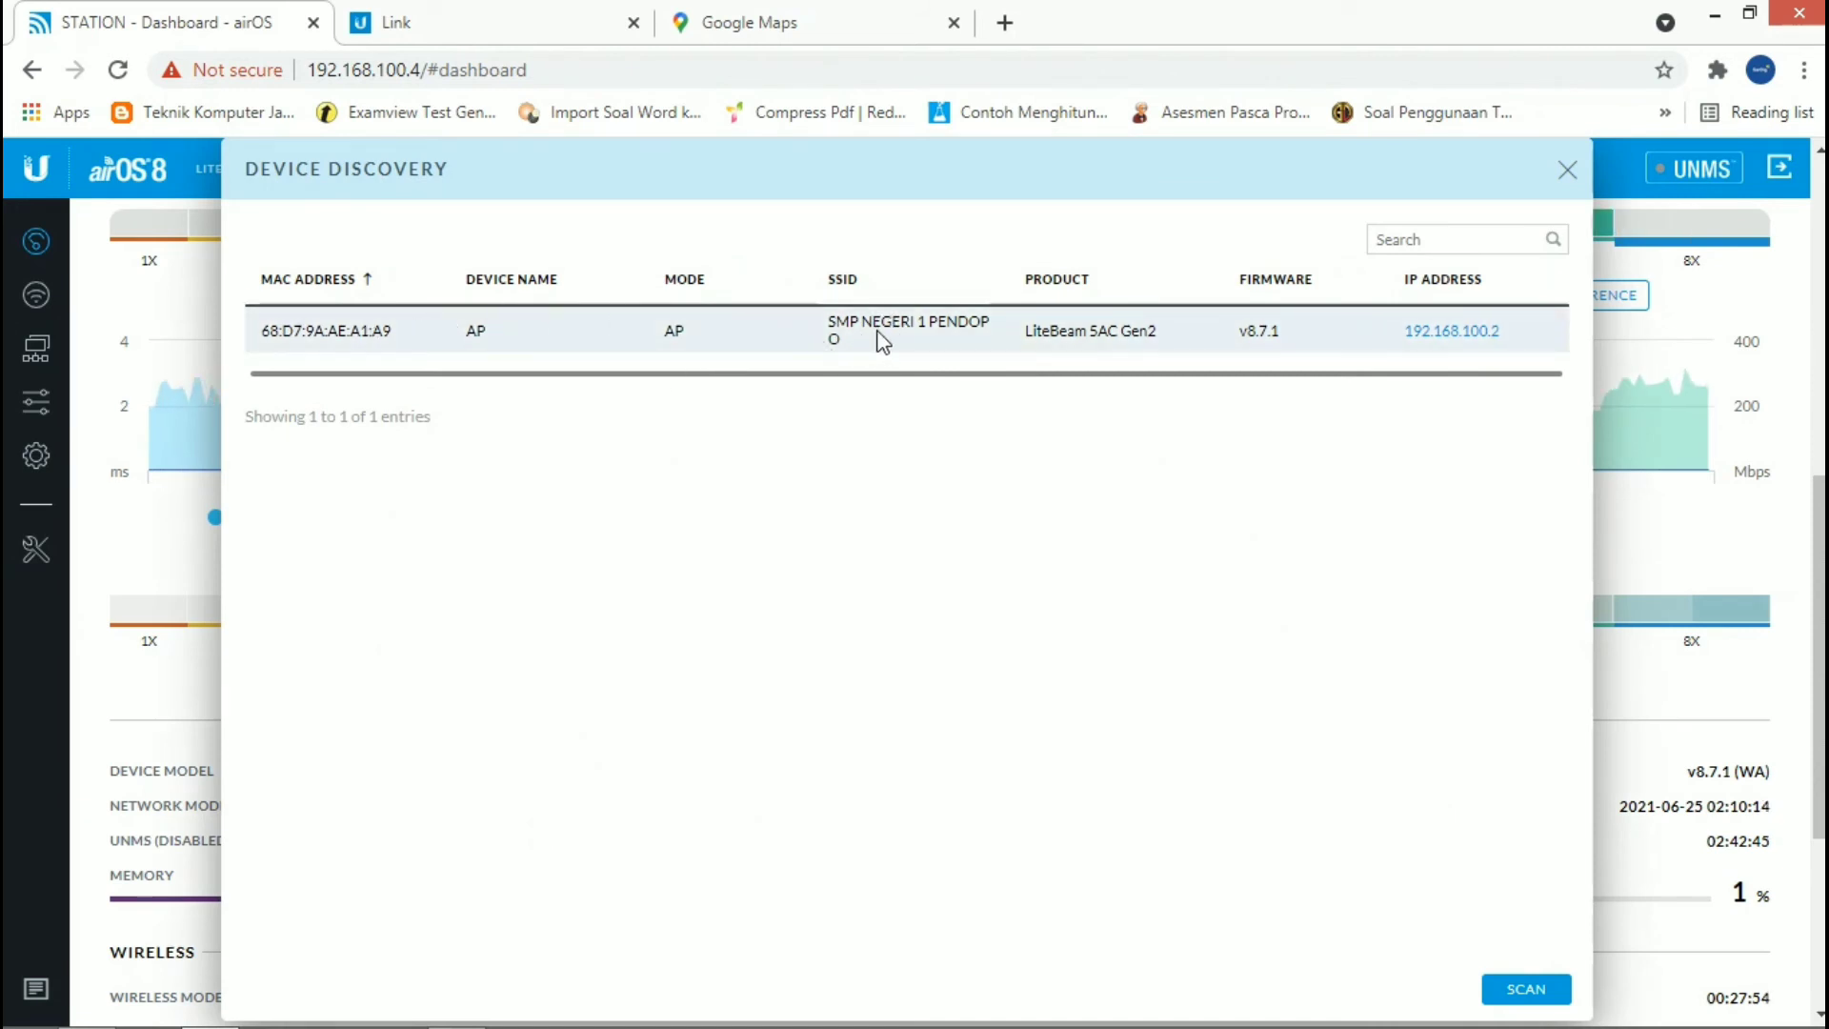
pyautogui.click(1567, 170)
# Step: Run a Site Survey to scan for nearby wireless access points and close it
pyautogui.click(36, 549)
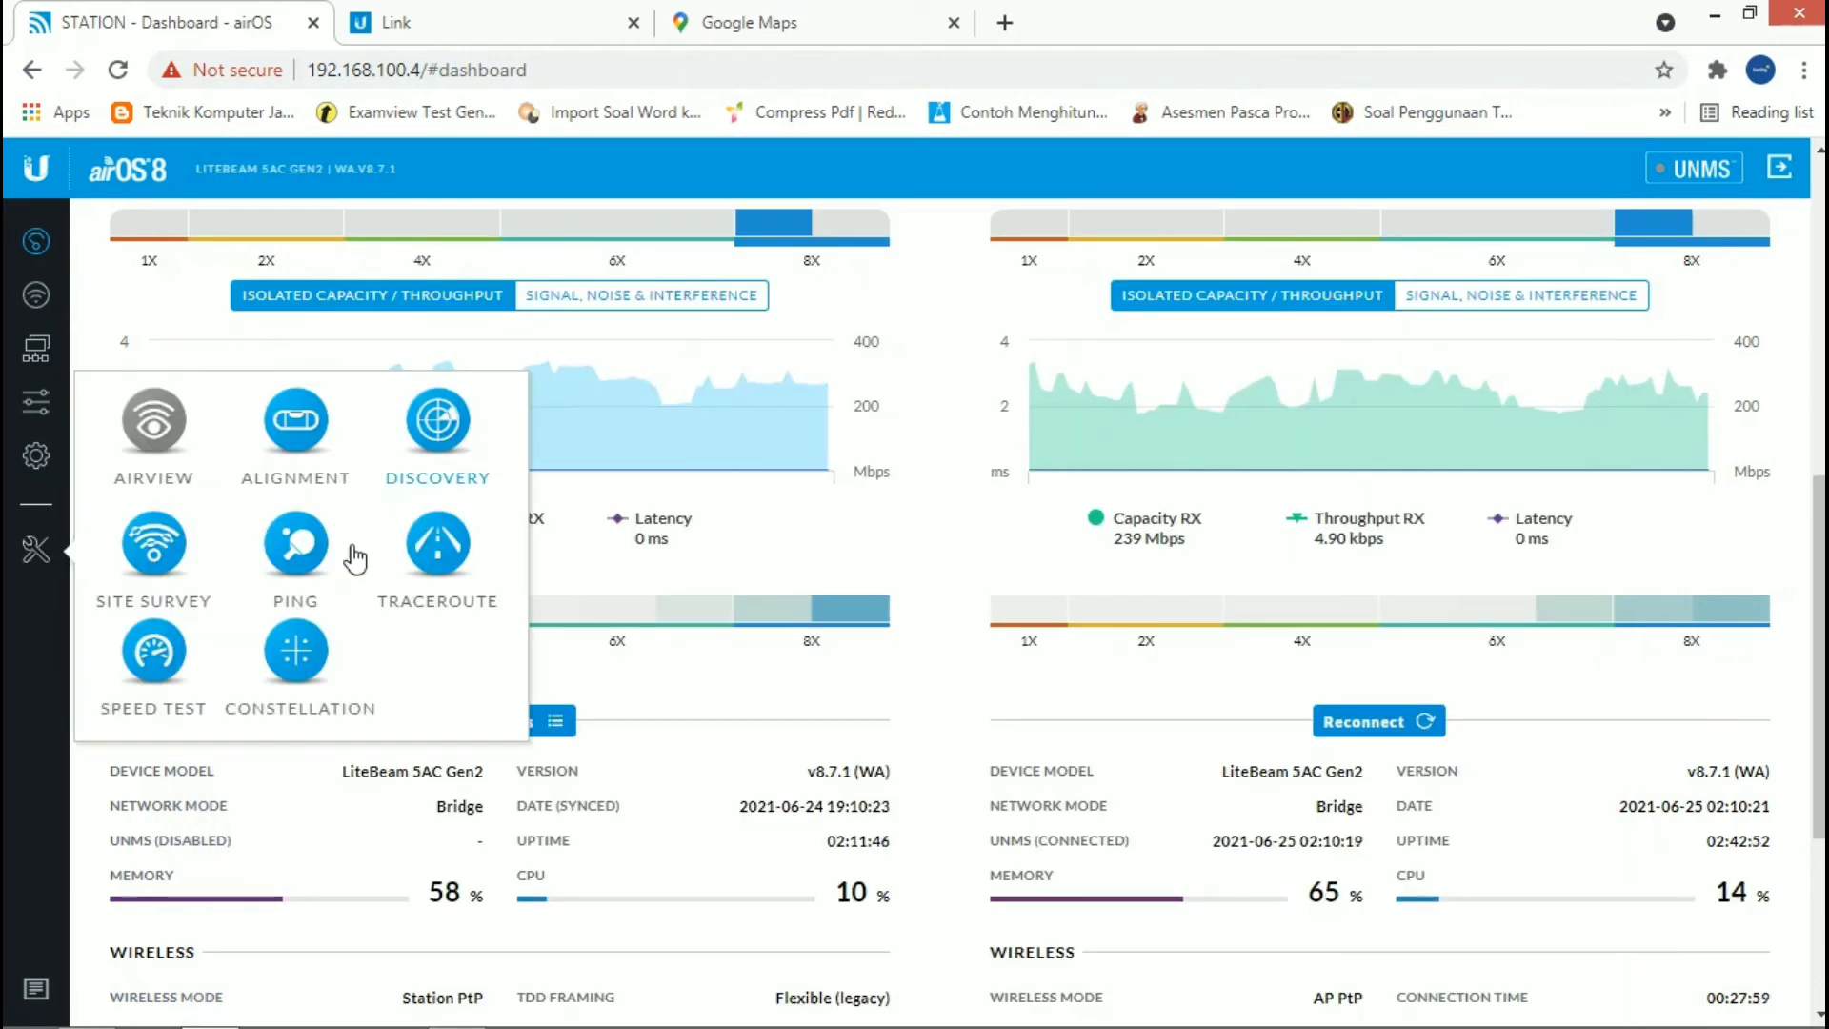
pyautogui.click(153, 545)
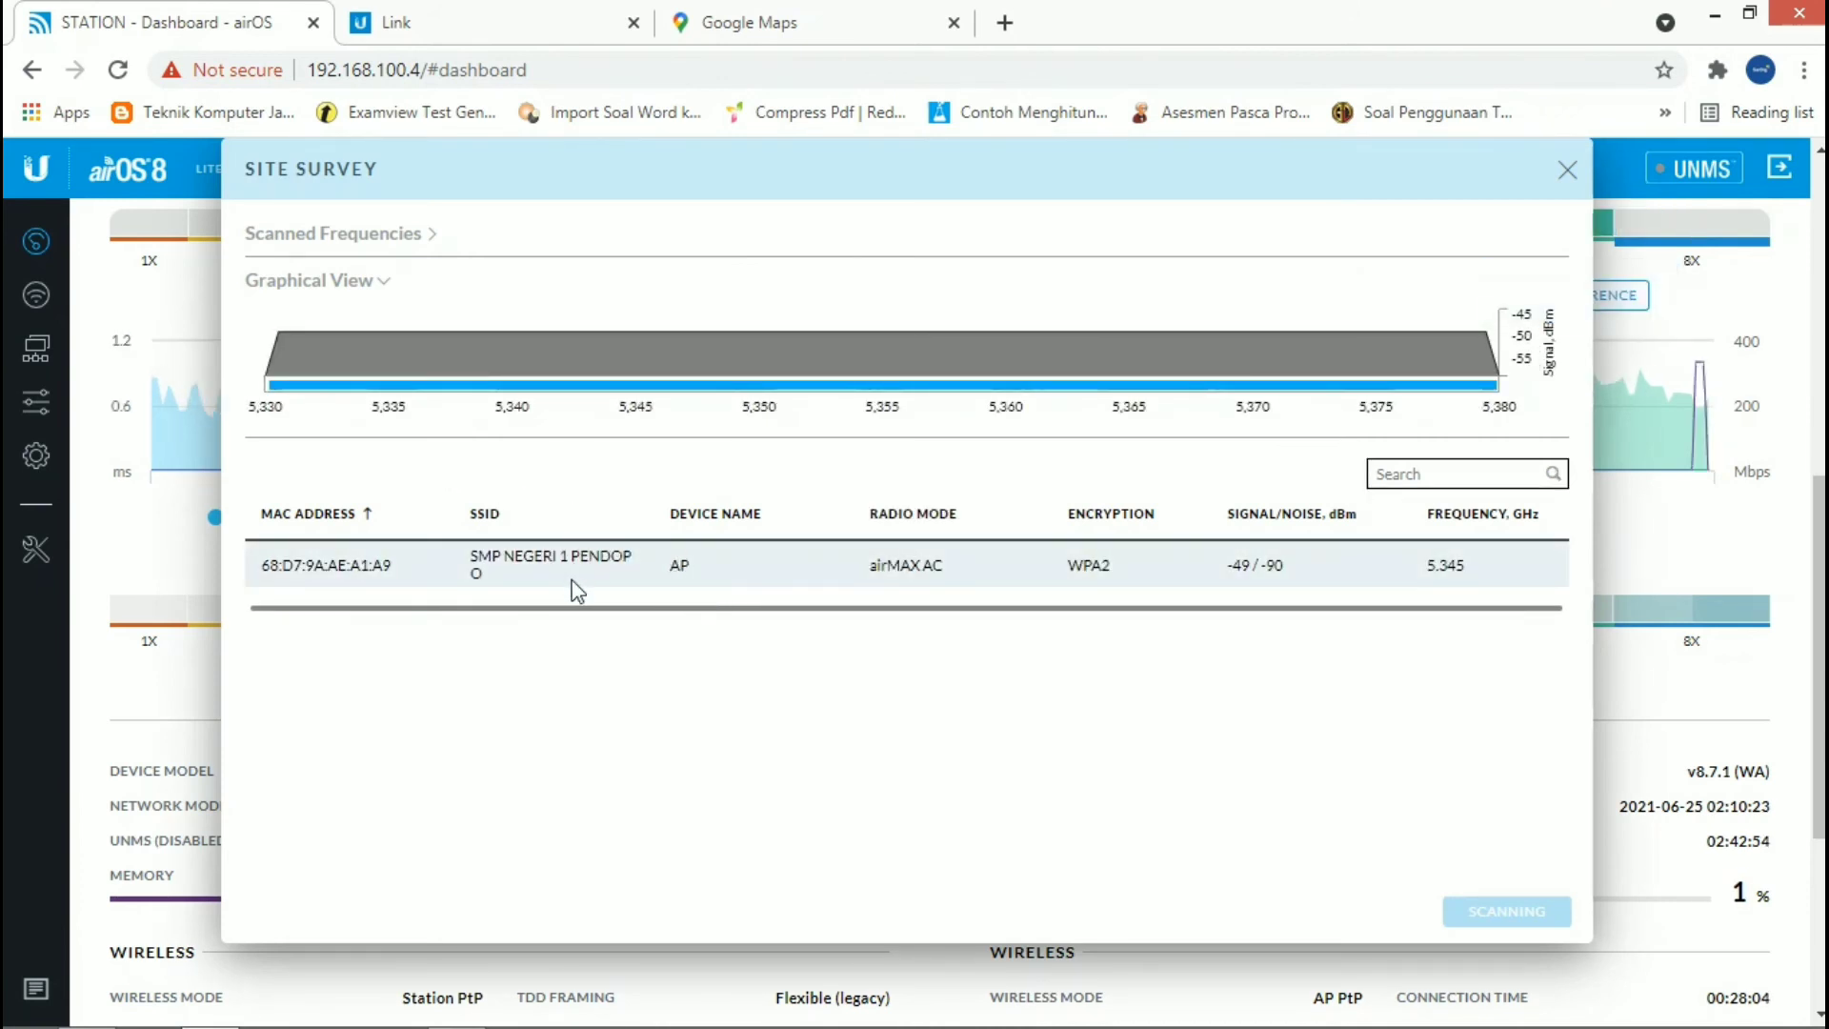
pyautogui.click(1577, 172)
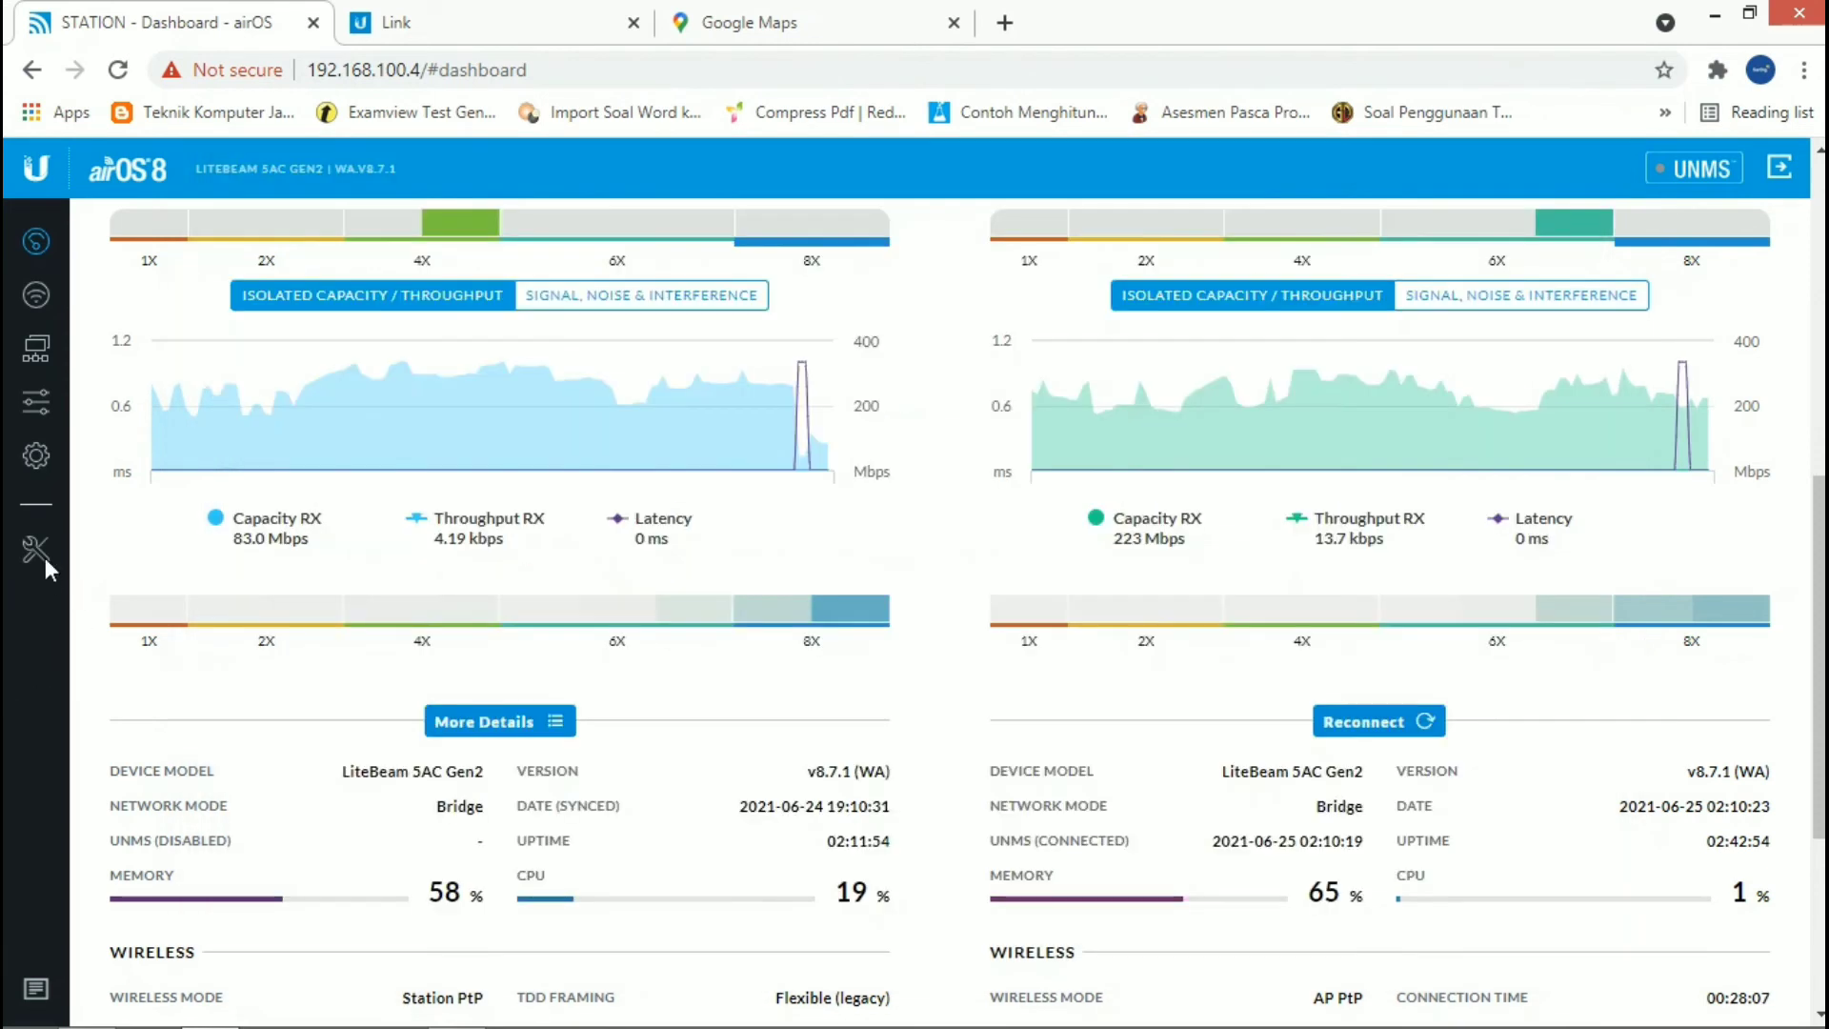
# Step: Ping the destination IP 192.168.100.1 with the Network Ping tool, using 5 packets of size 56
pyautogui.click(40, 551)
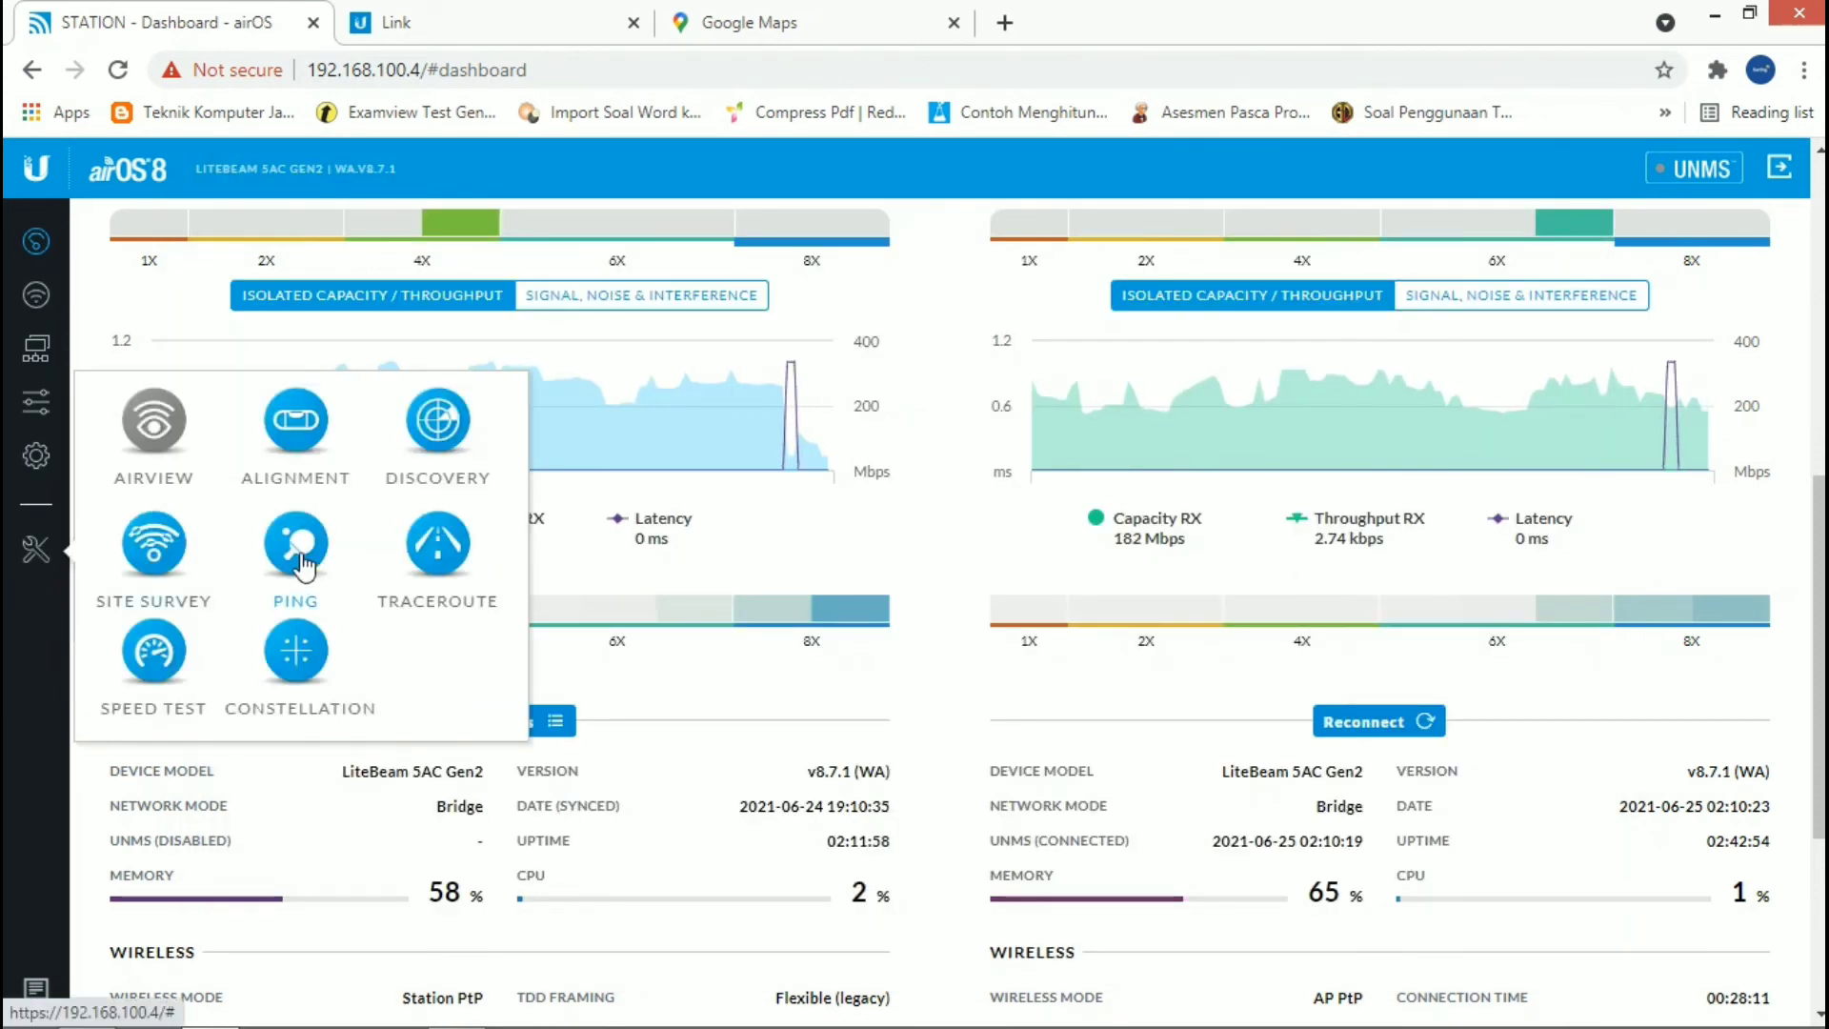
pyautogui.click(299, 557)
pyautogui.click(764, 282)
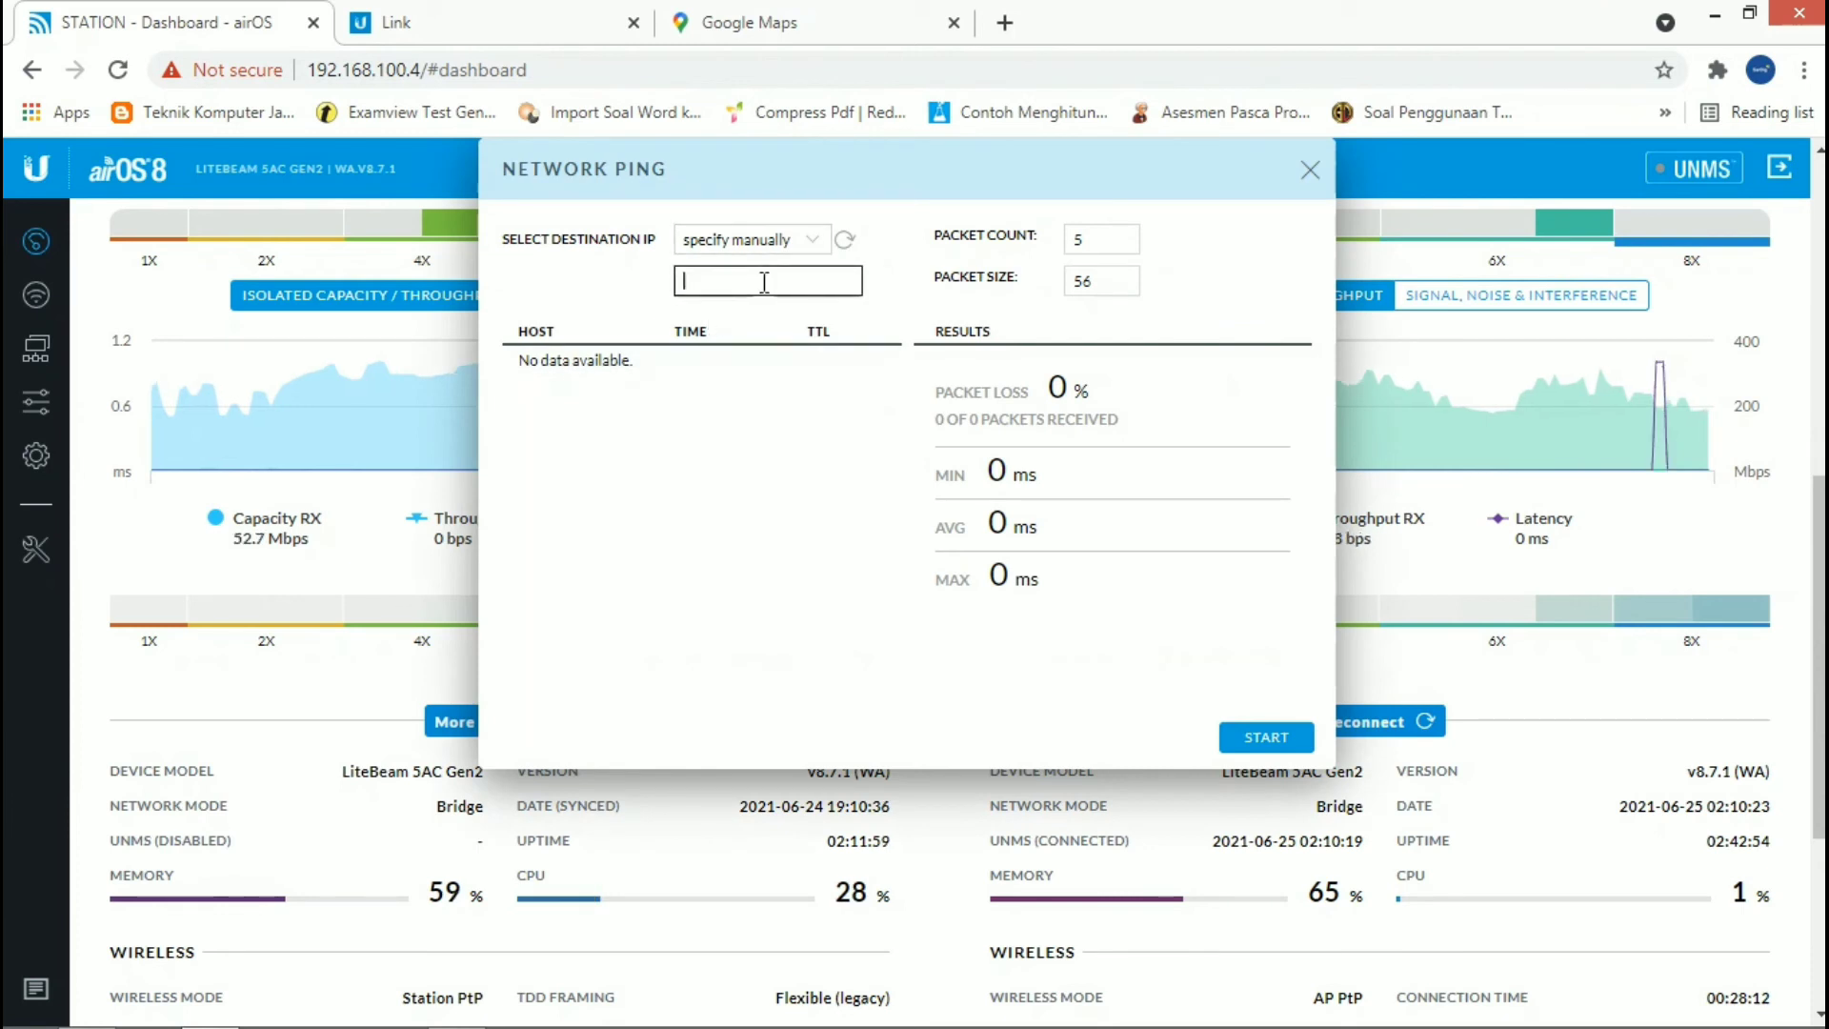
pyautogui.click(798, 241)
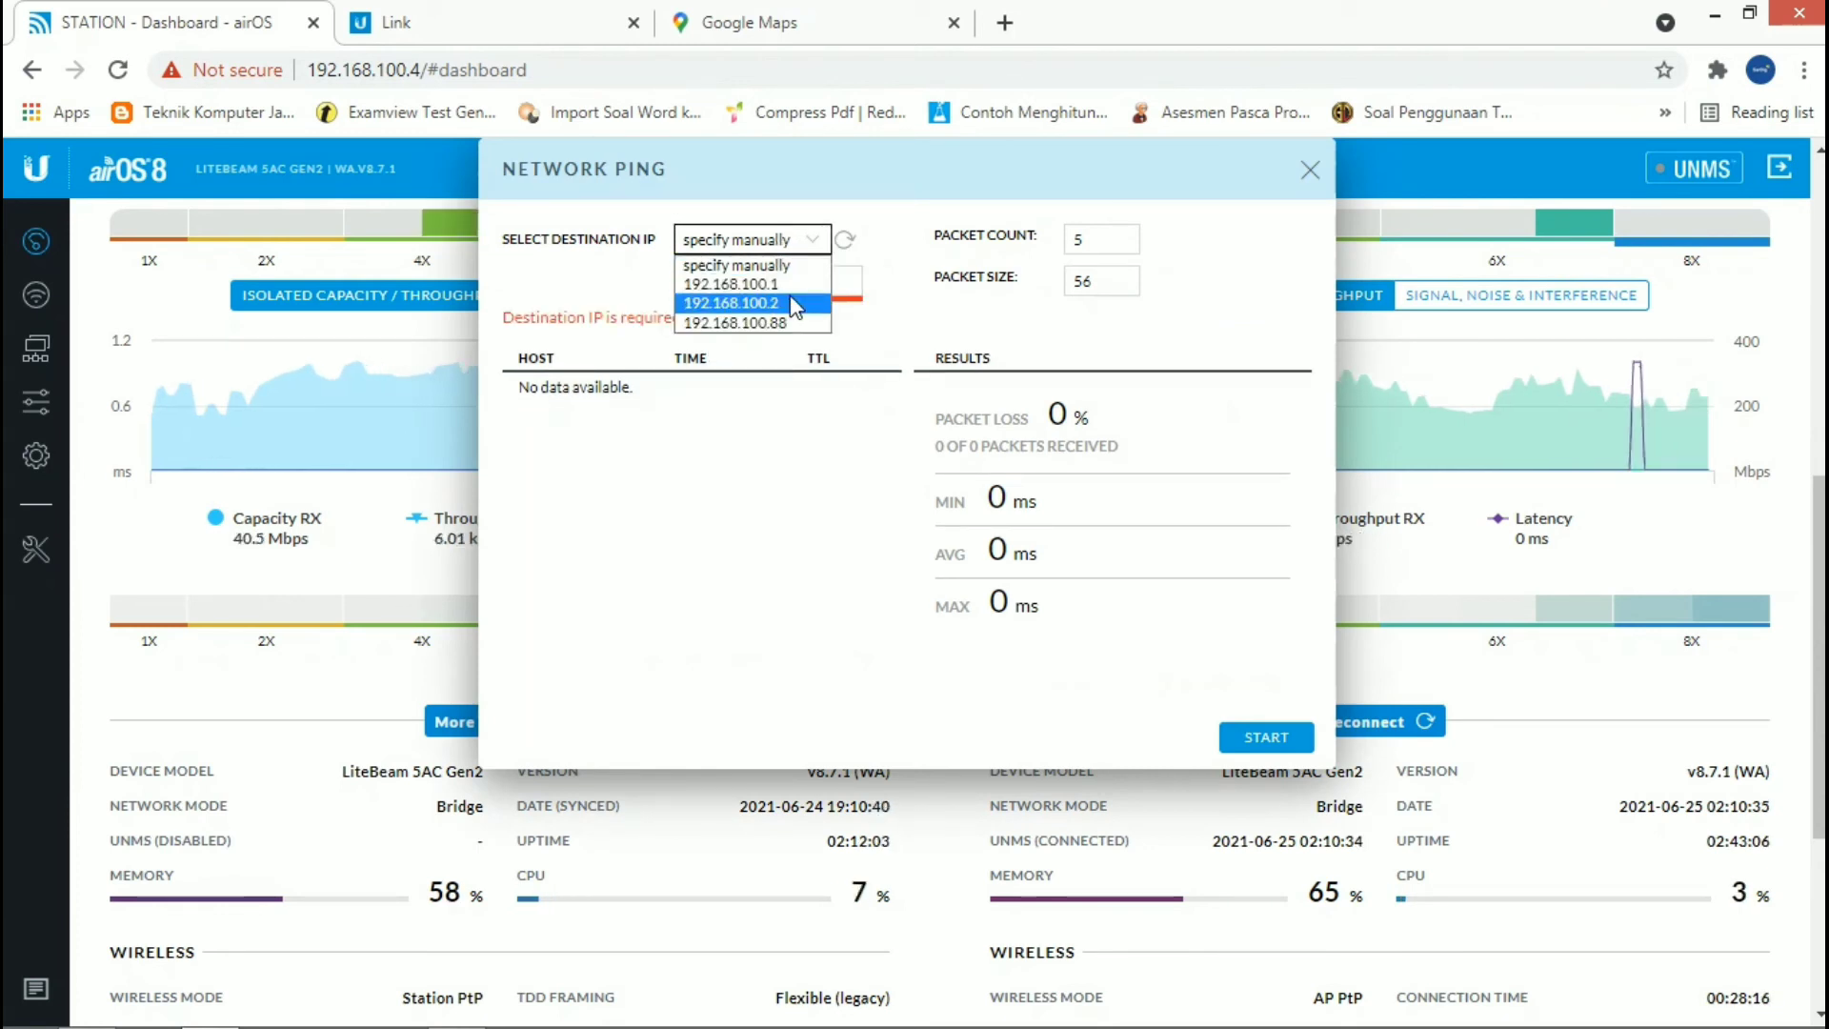
pyautogui.click(795, 286)
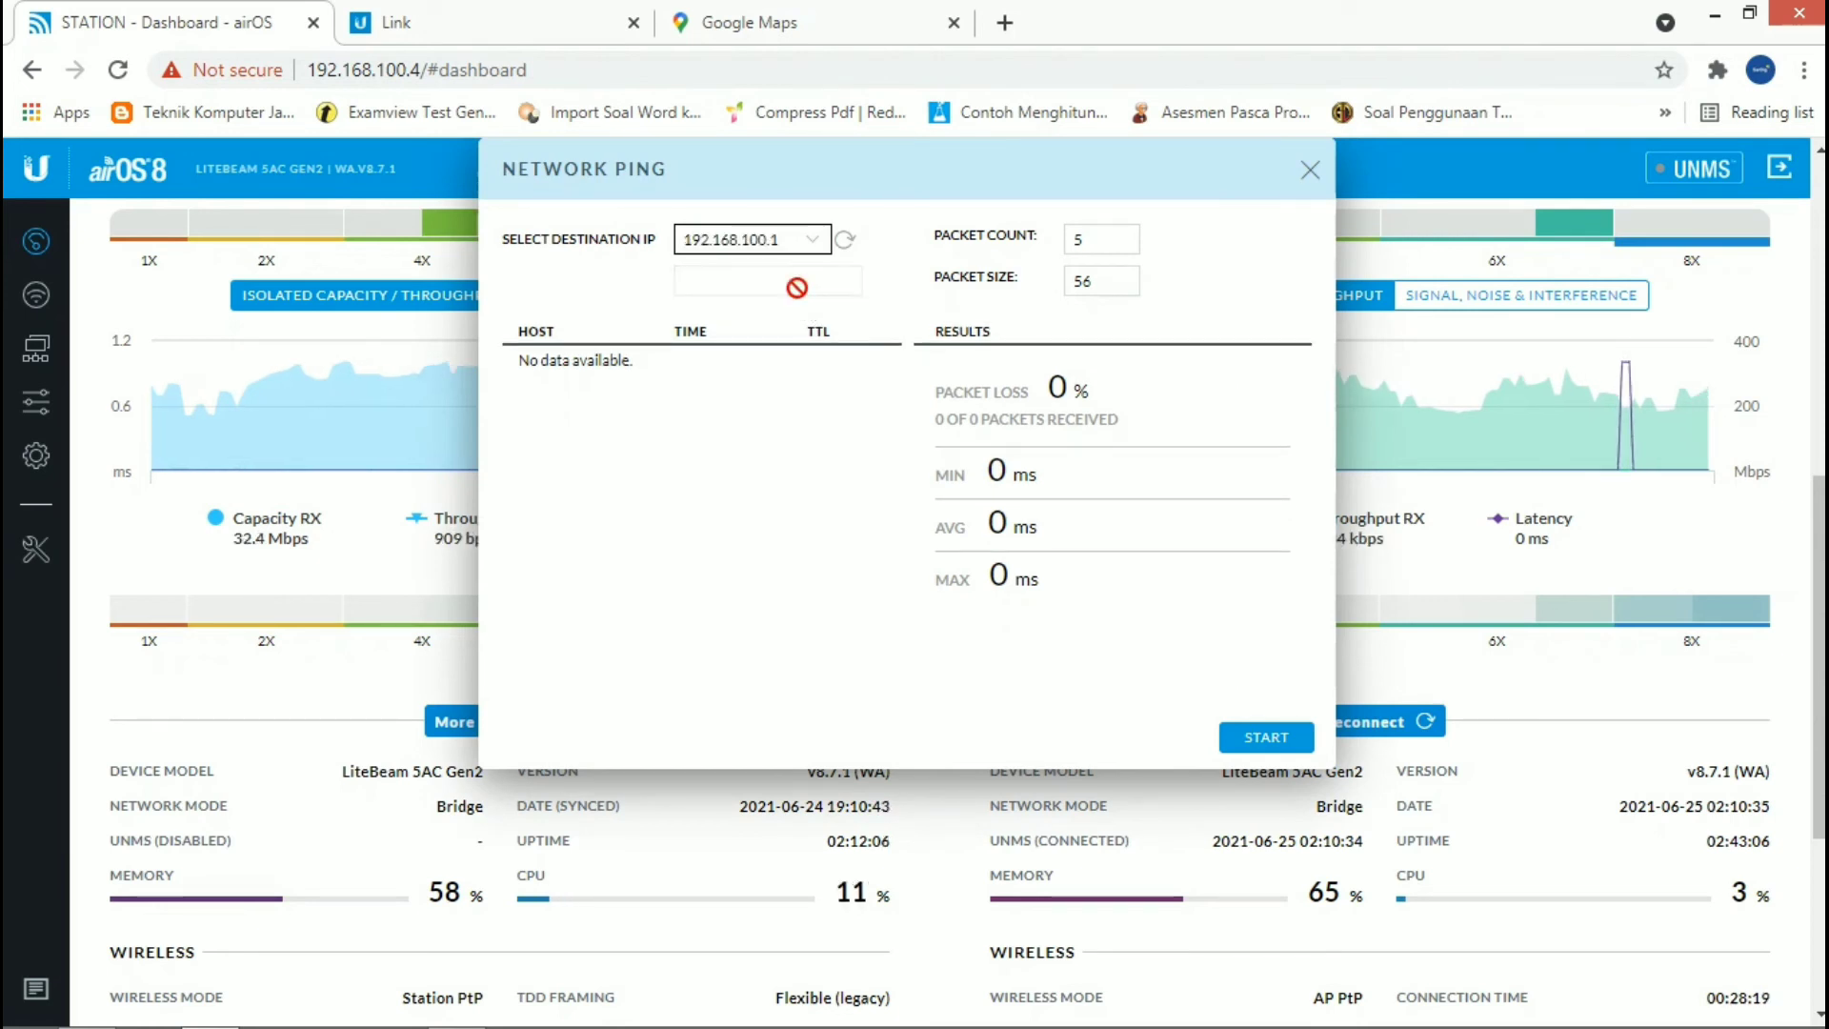
pyautogui.click(1261, 739)
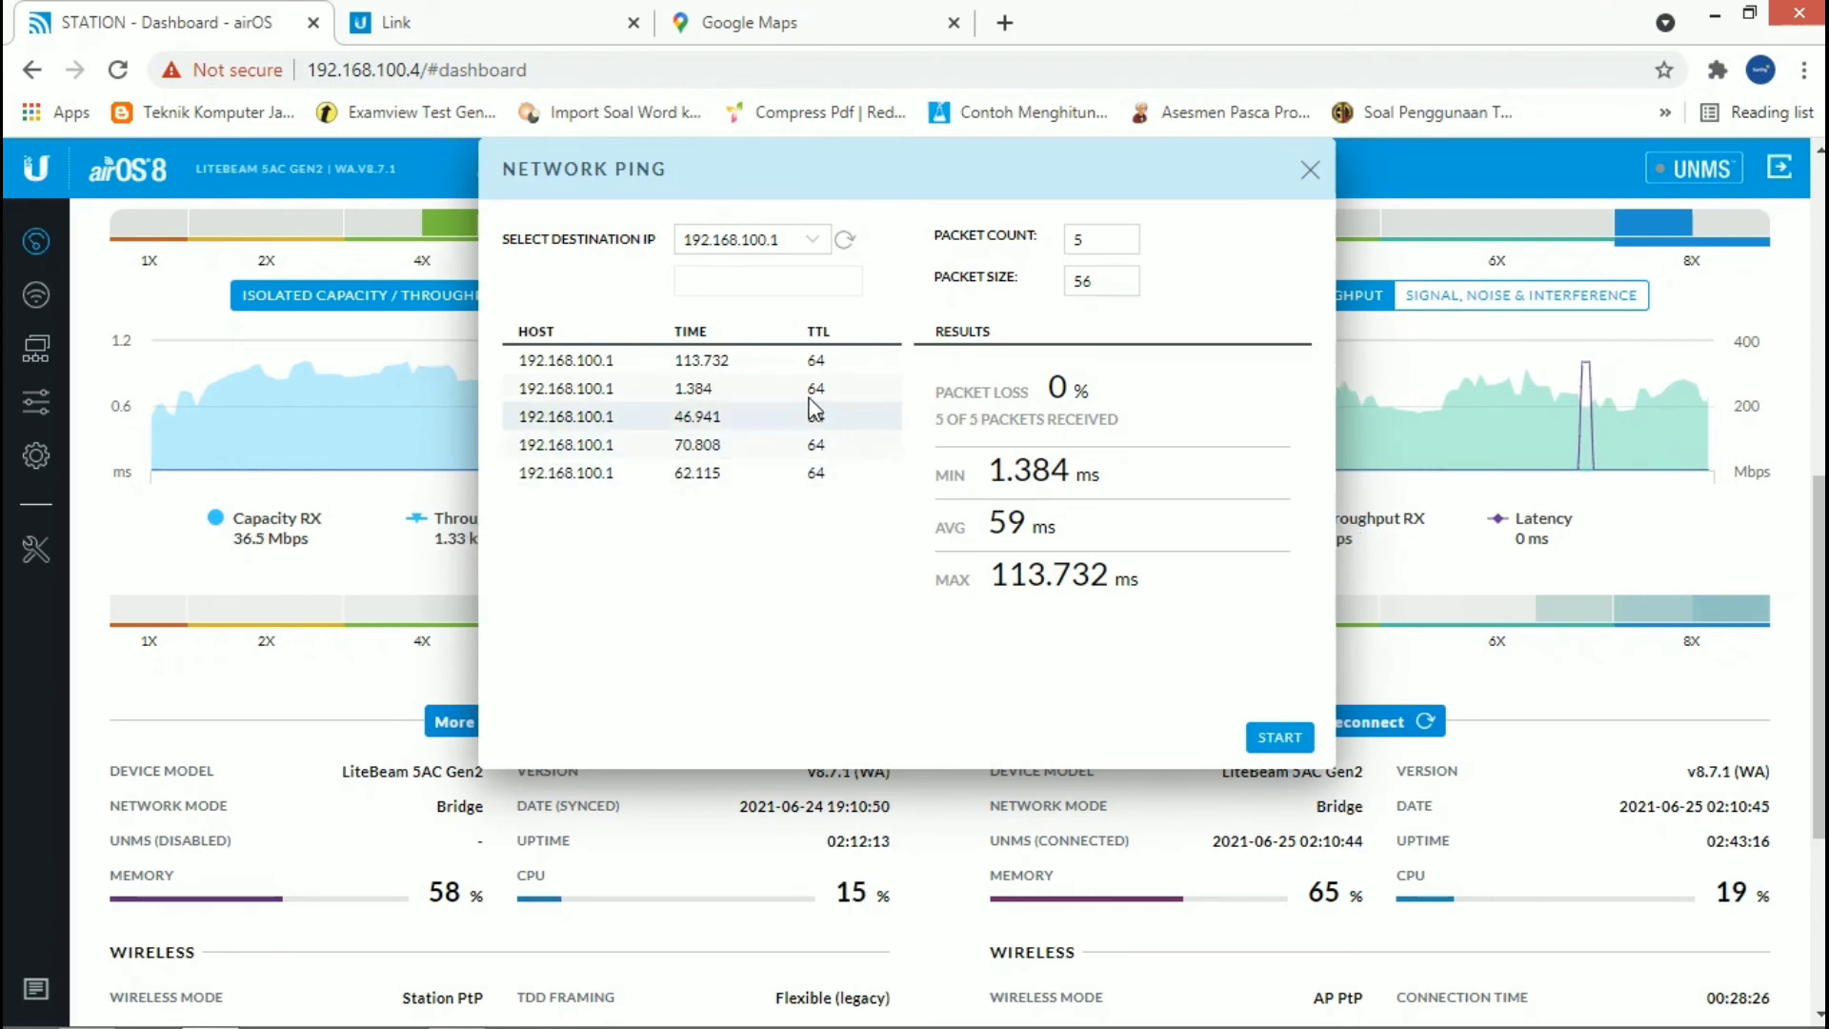
# Step: Ping the destination IP 192.168.100.2 and show the available destination addresses again
pyautogui.click(791, 240)
pyautogui.click(792, 305)
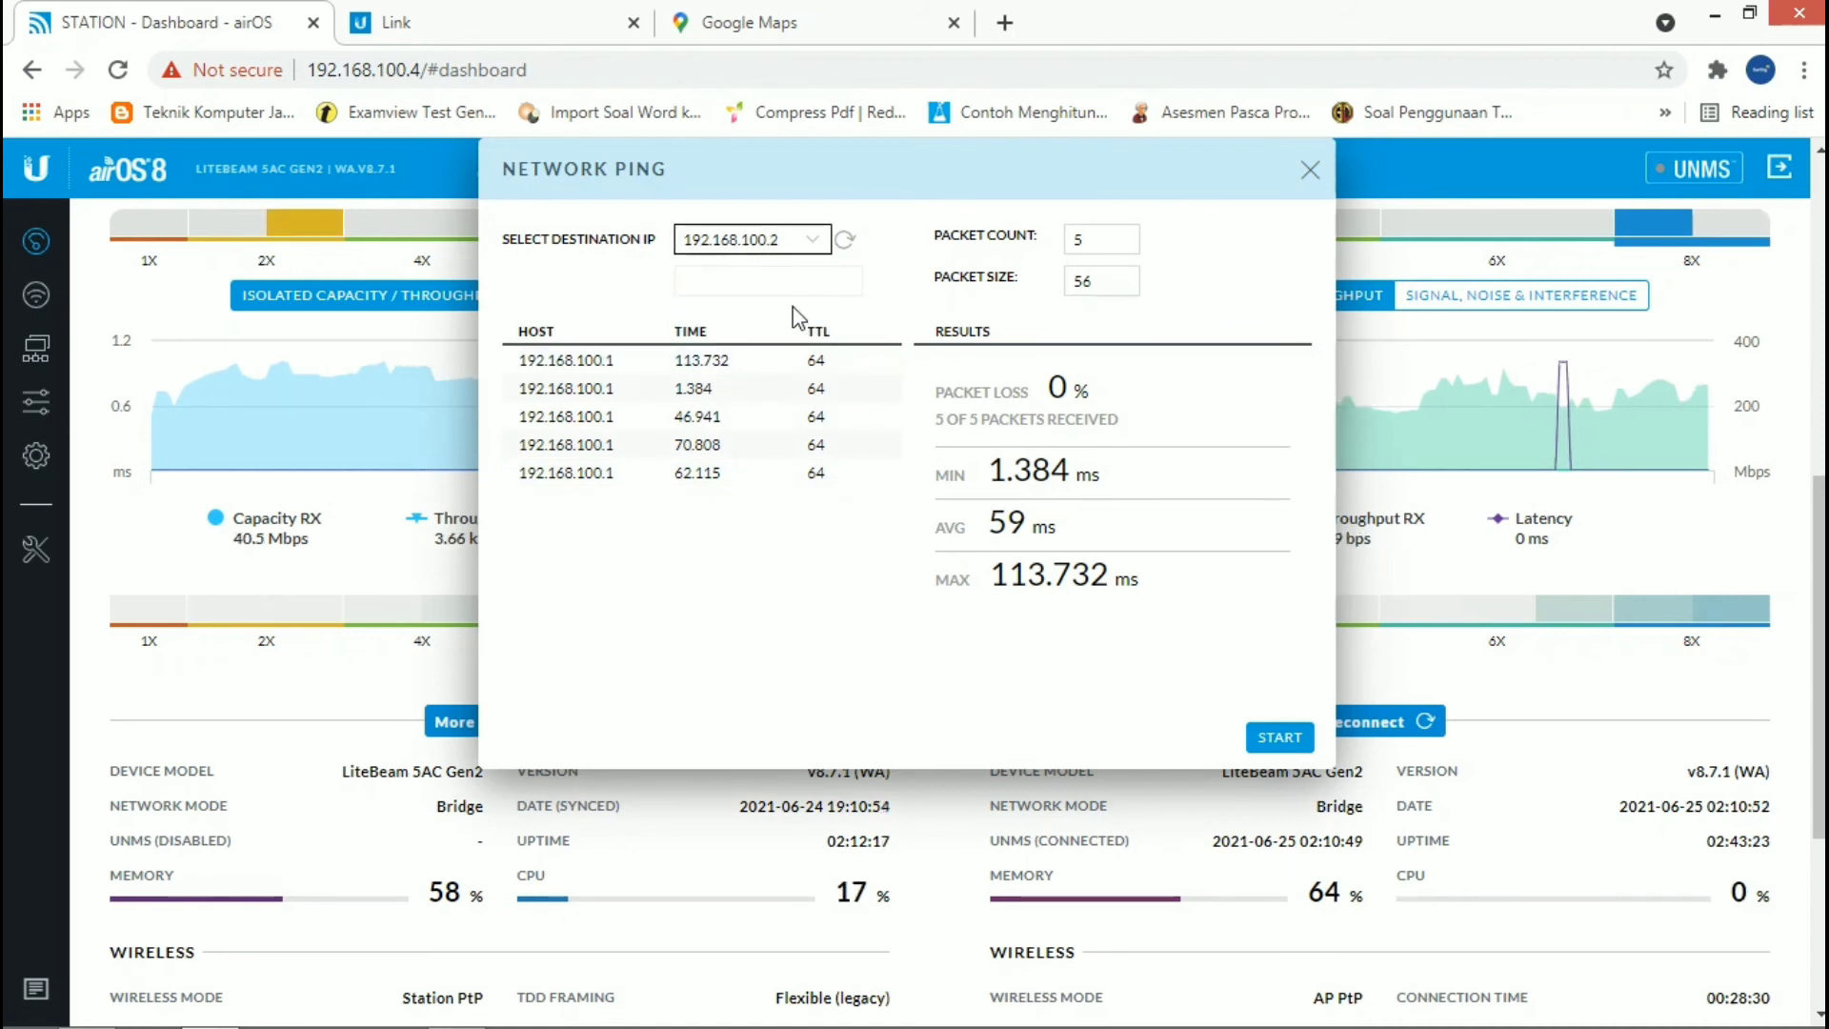
pyautogui.click(1273, 732)
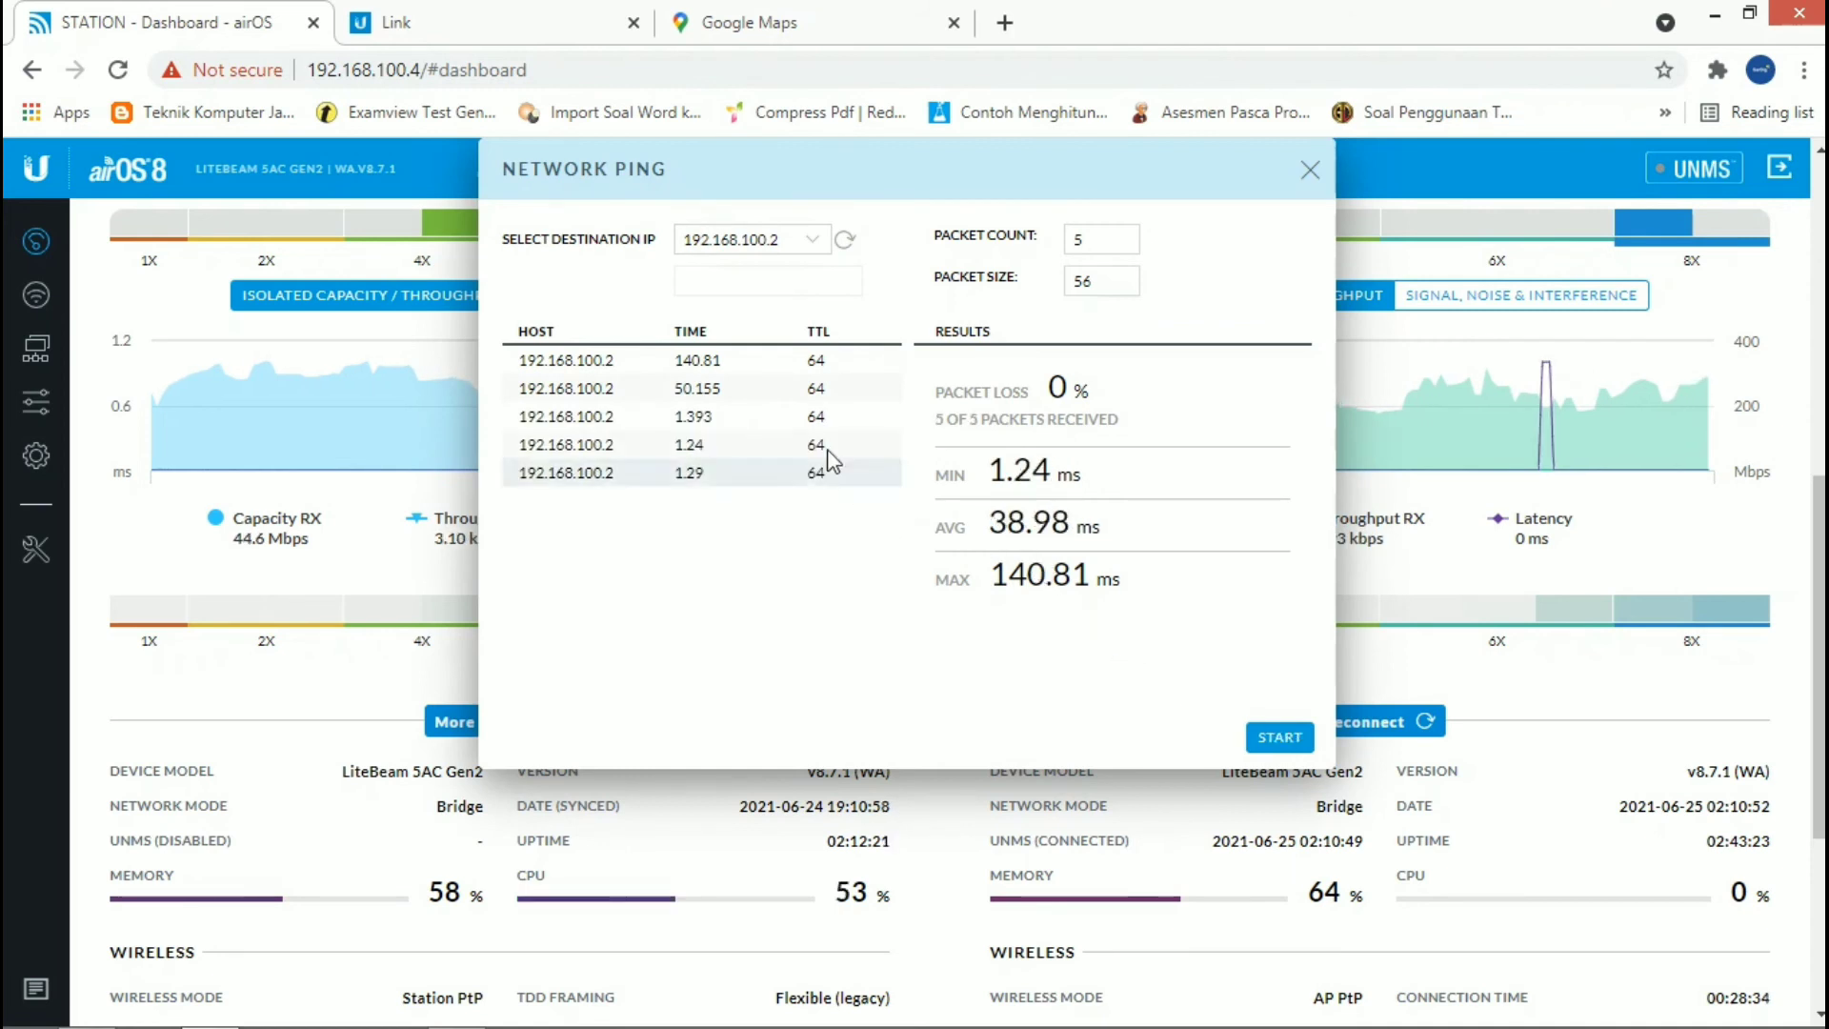
pyautogui.click(812, 243)
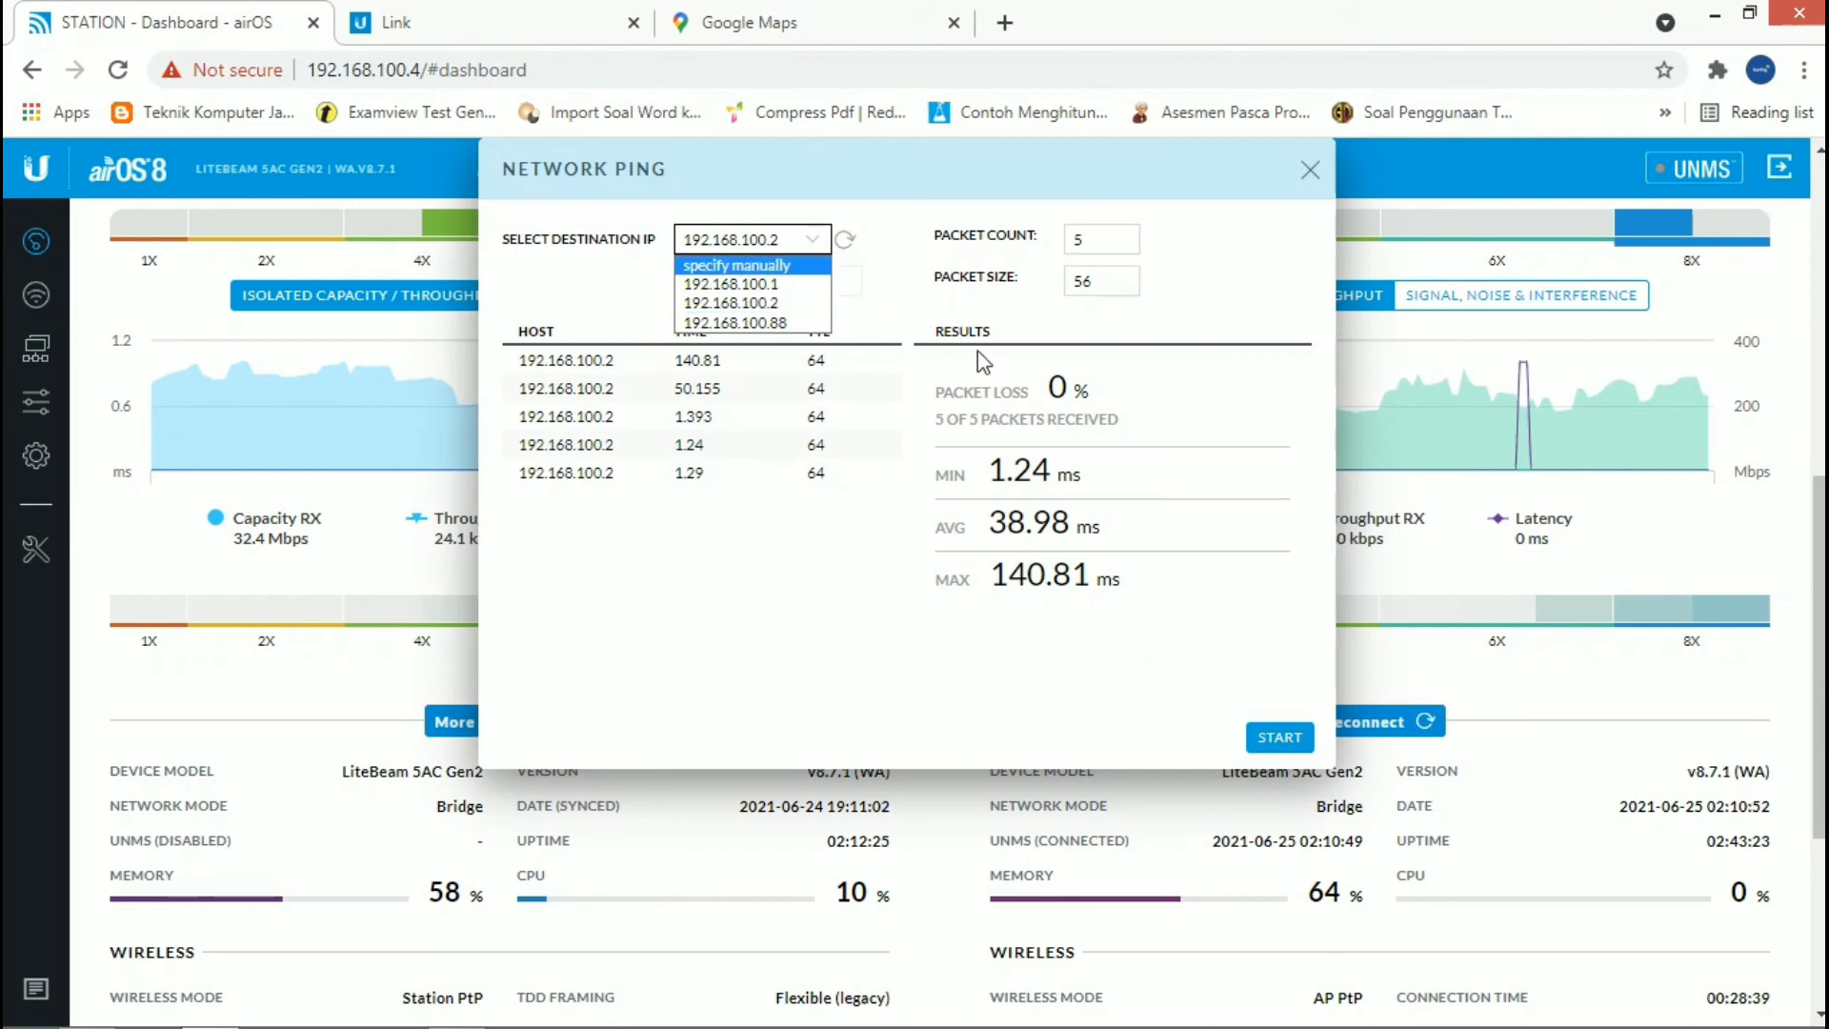
# Step: Open a new browser tab and check the computer's network connections in Windows
pyautogui.hotkey('ctrl', 't')
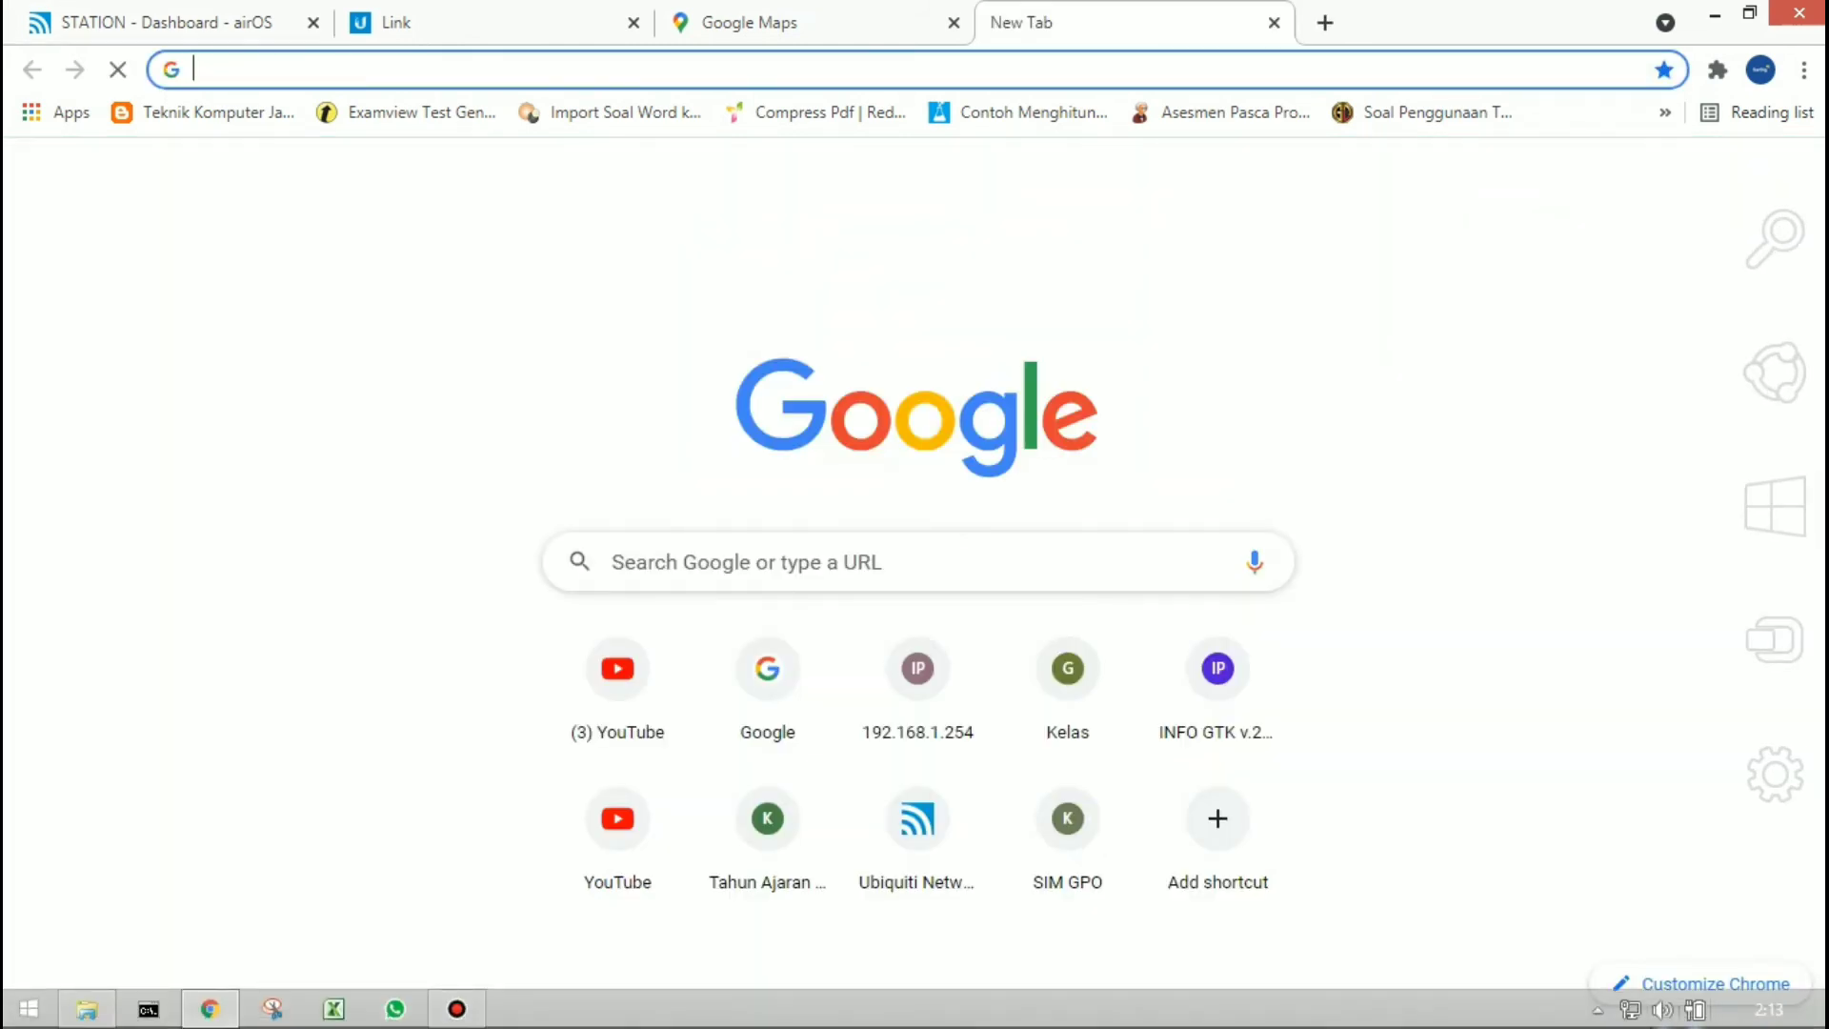
pyautogui.click(1629, 1007)
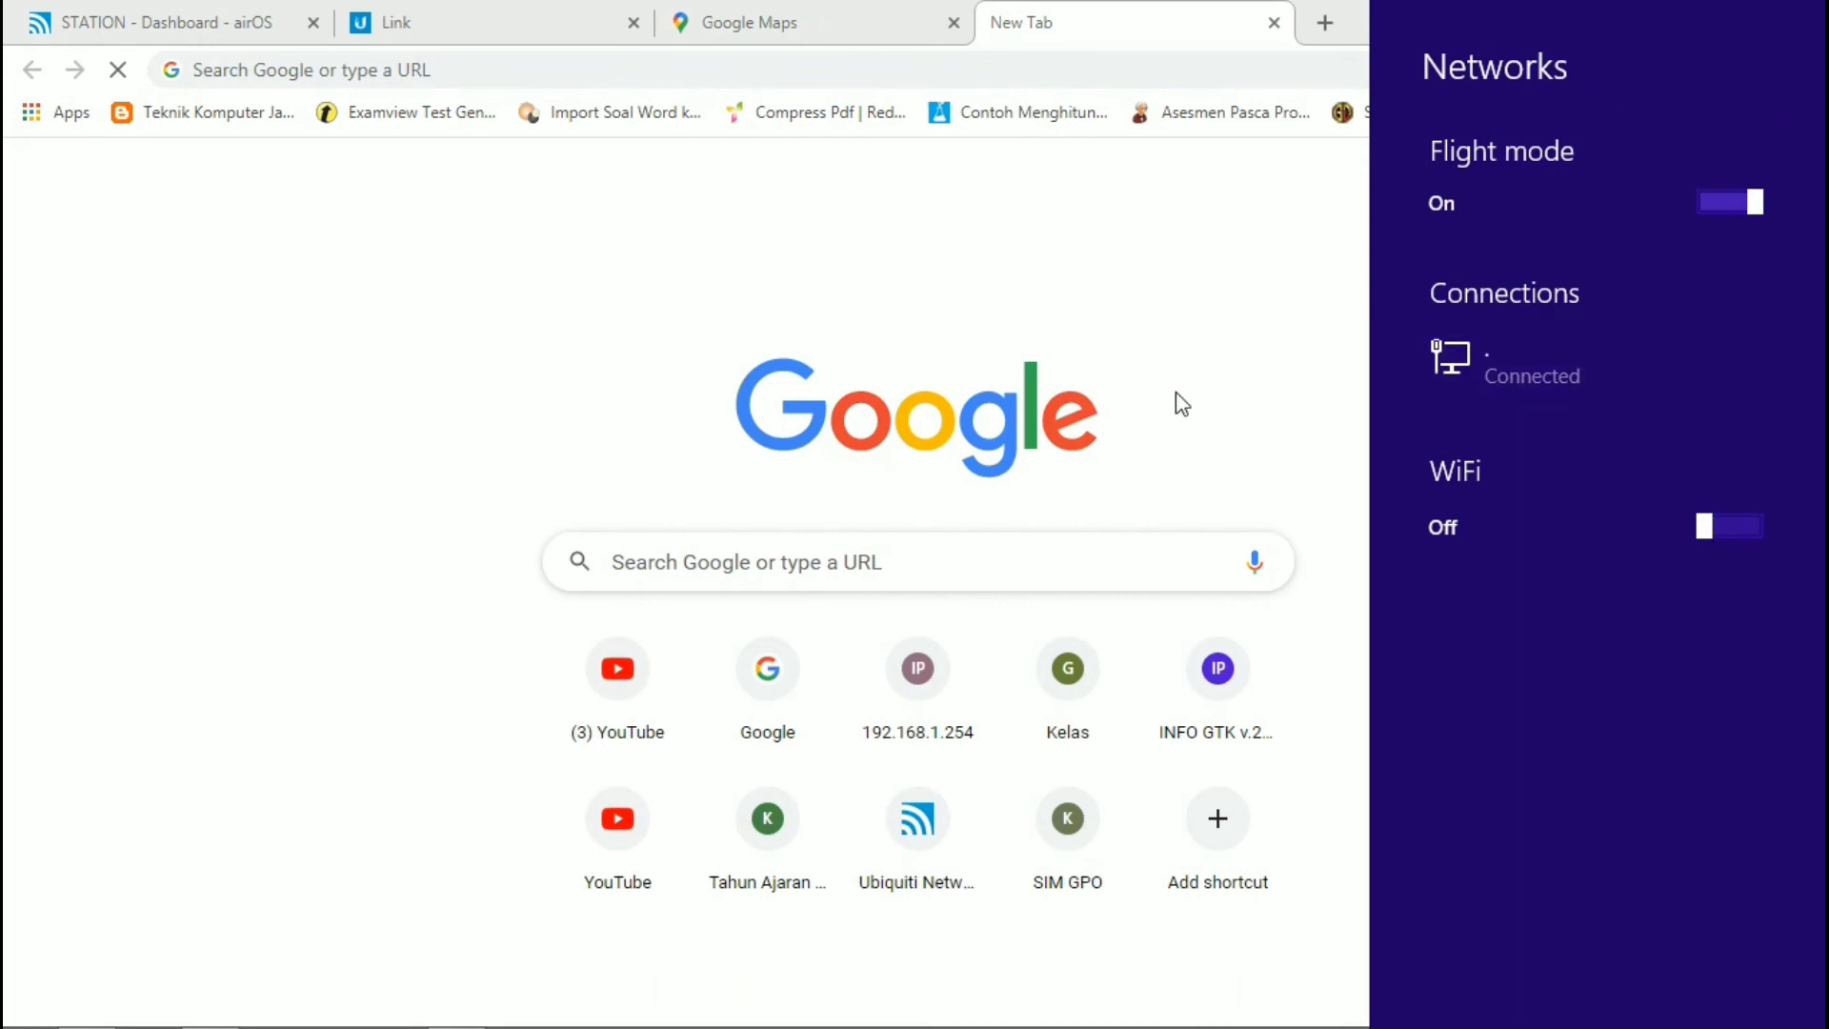
pyautogui.click(1117, 433)
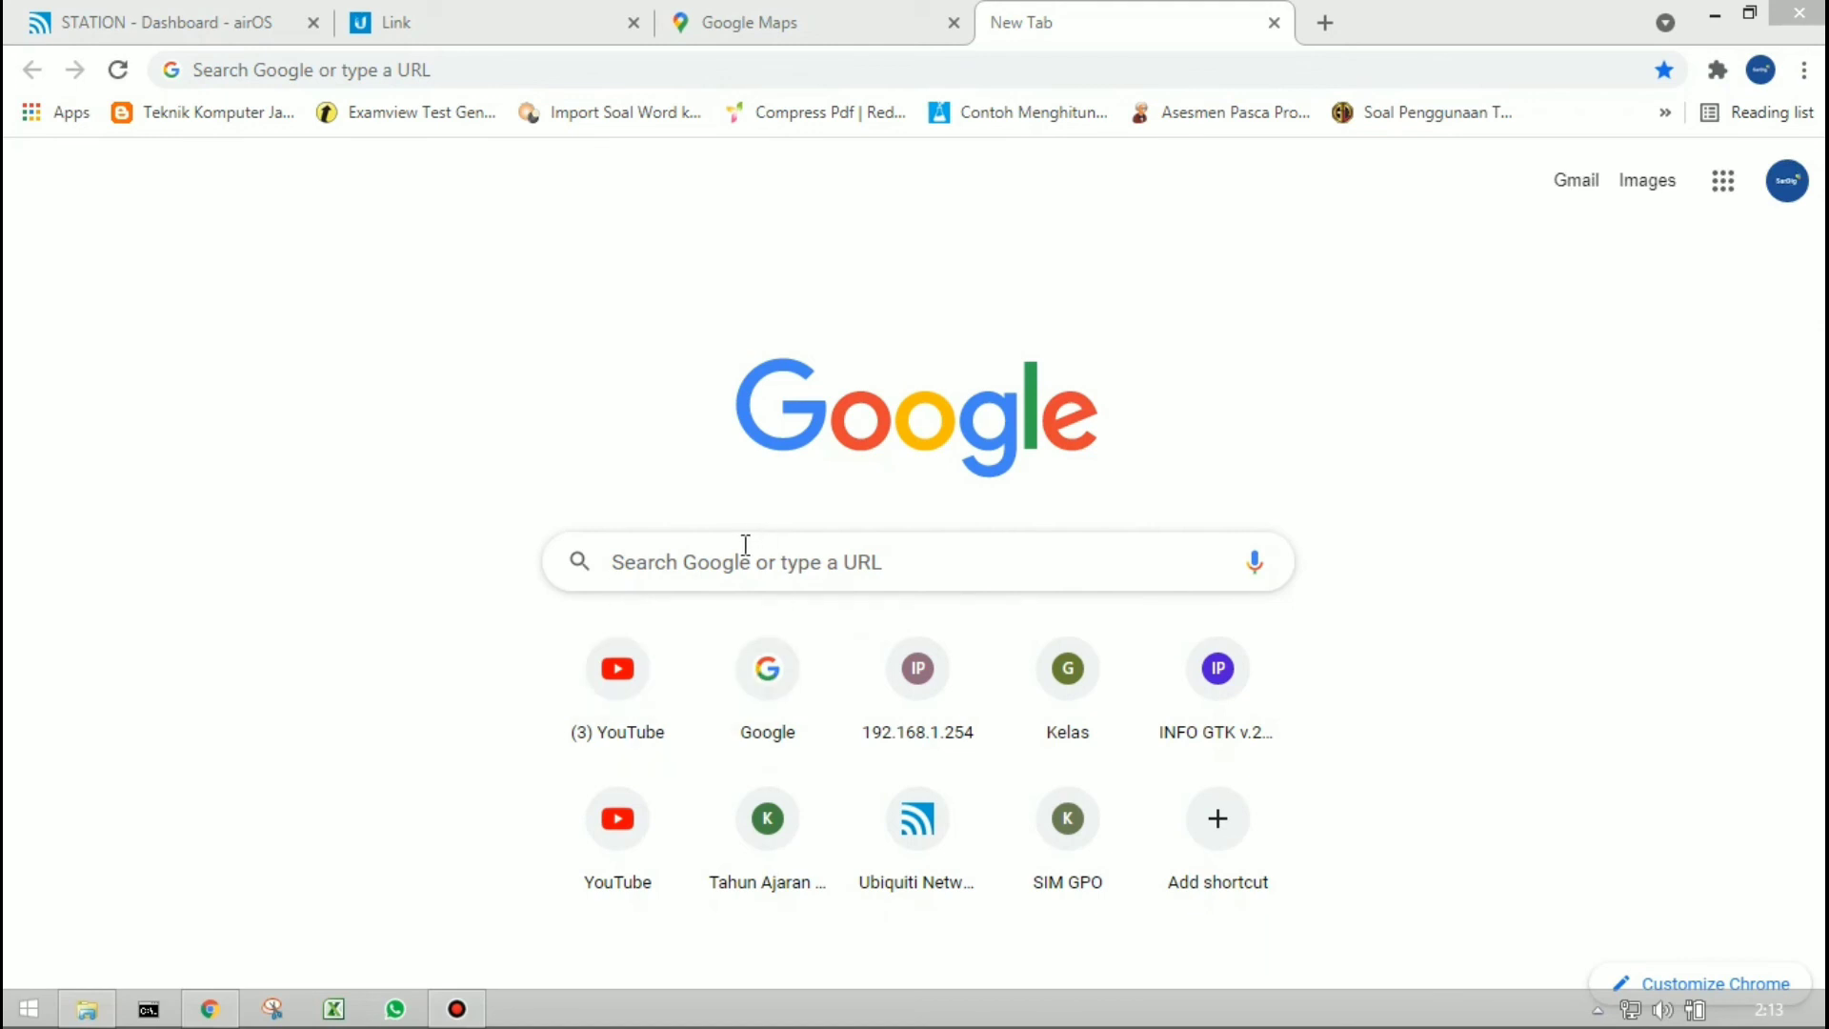
# Step: Search Google for speedtest in the new tab to reach Speedtest by Ookla
pyautogui.click(579, 69)
pyautogui.write('s')
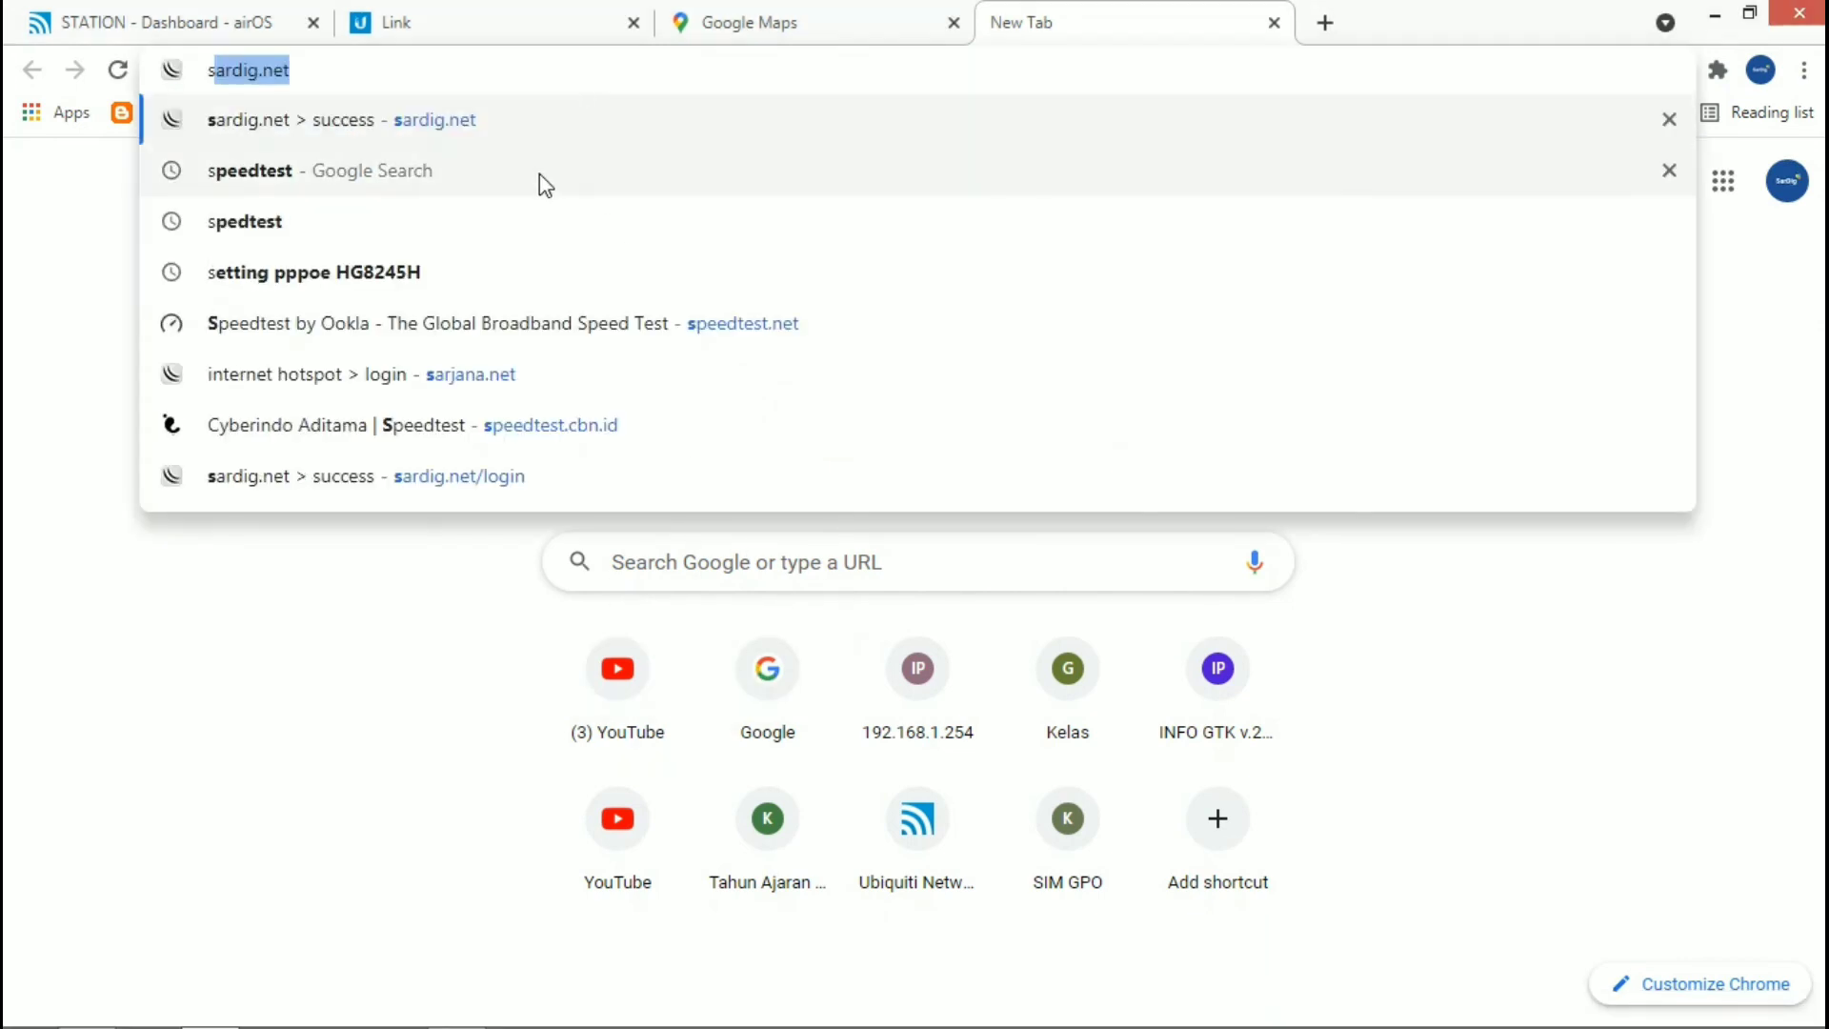
pyautogui.click(540, 173)
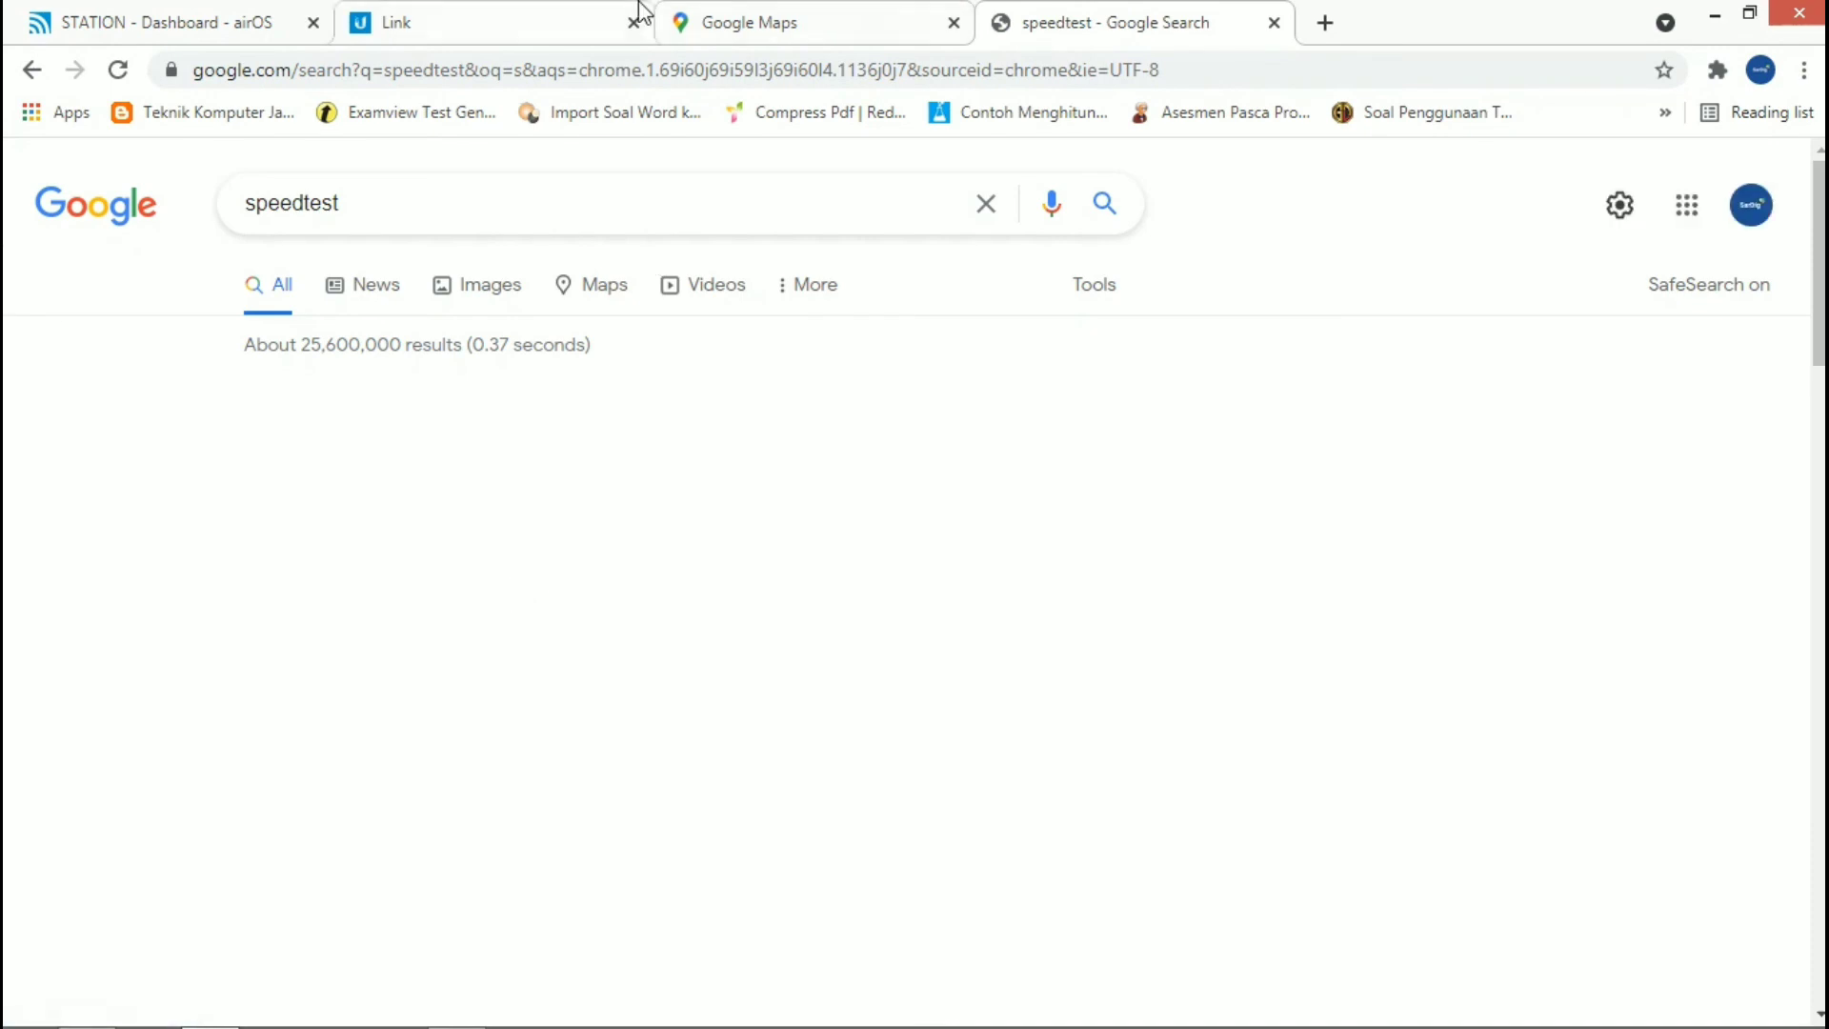
# Step: Close the Google Maps page and switch to the airLink map
pyautogui.click(877, 16)
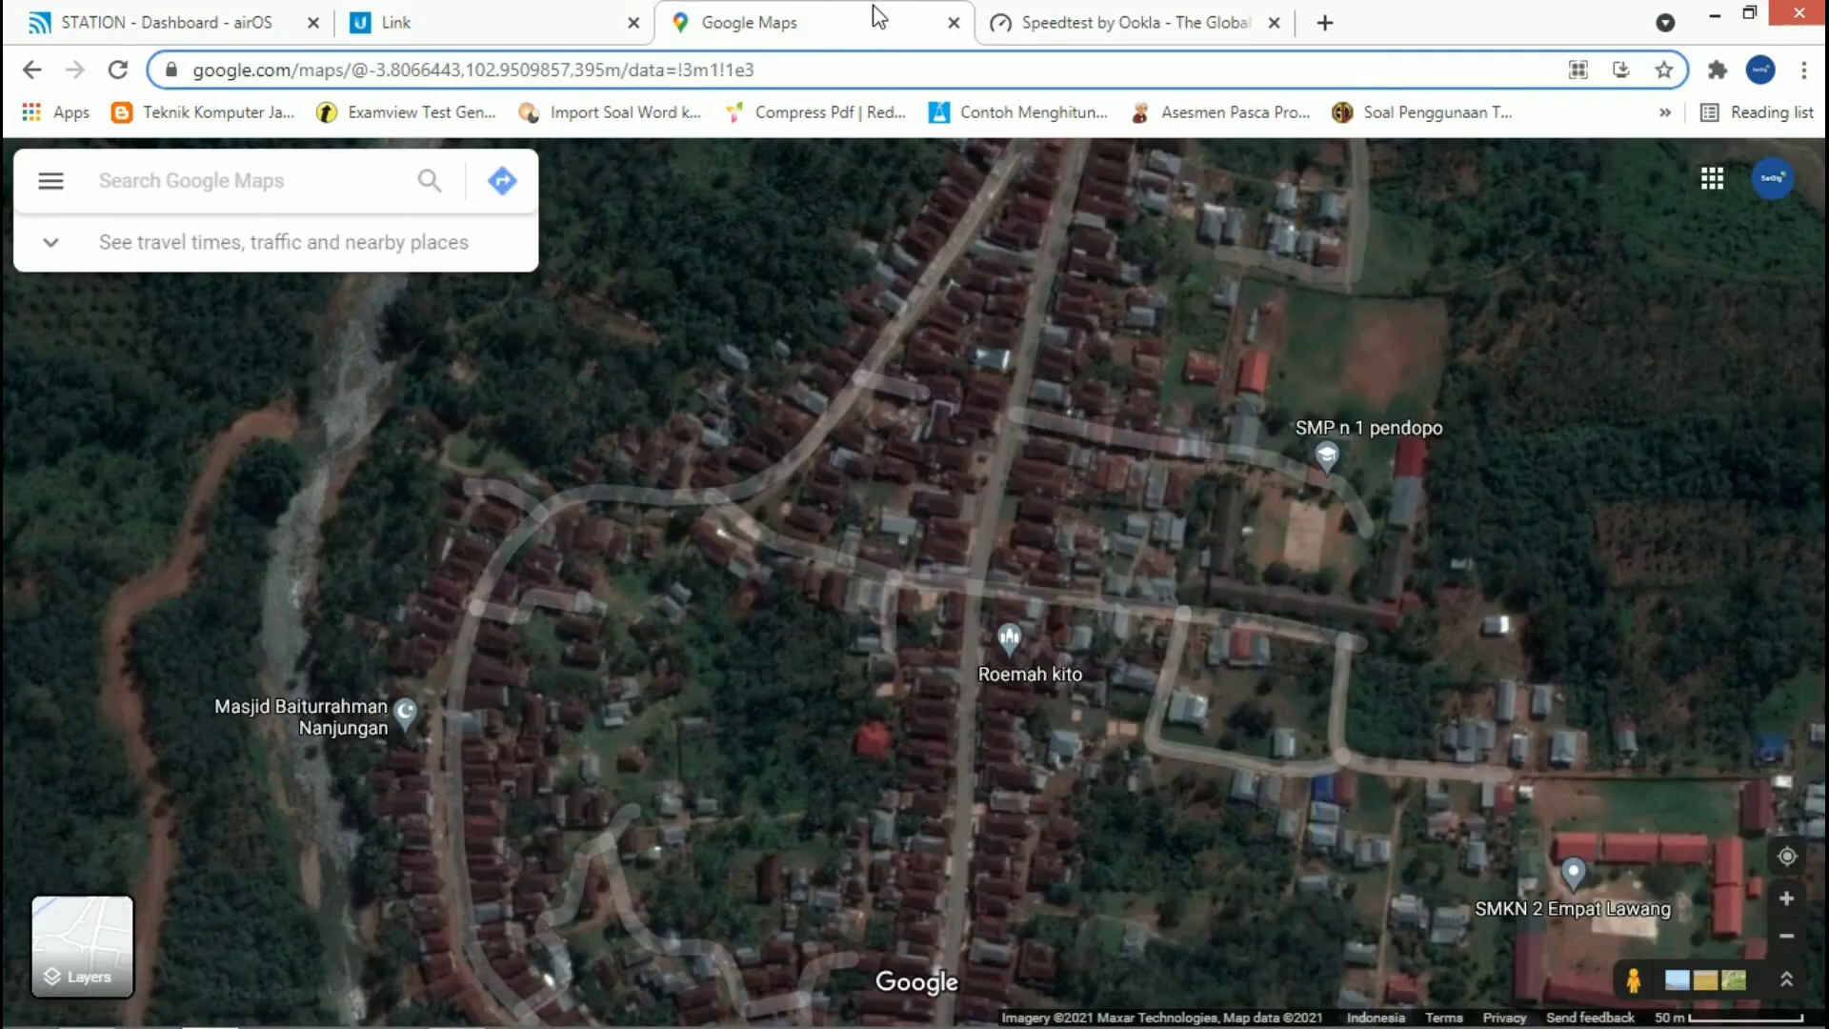
pyautogui.click(951, 22)
pyautogui.click(498, 12)
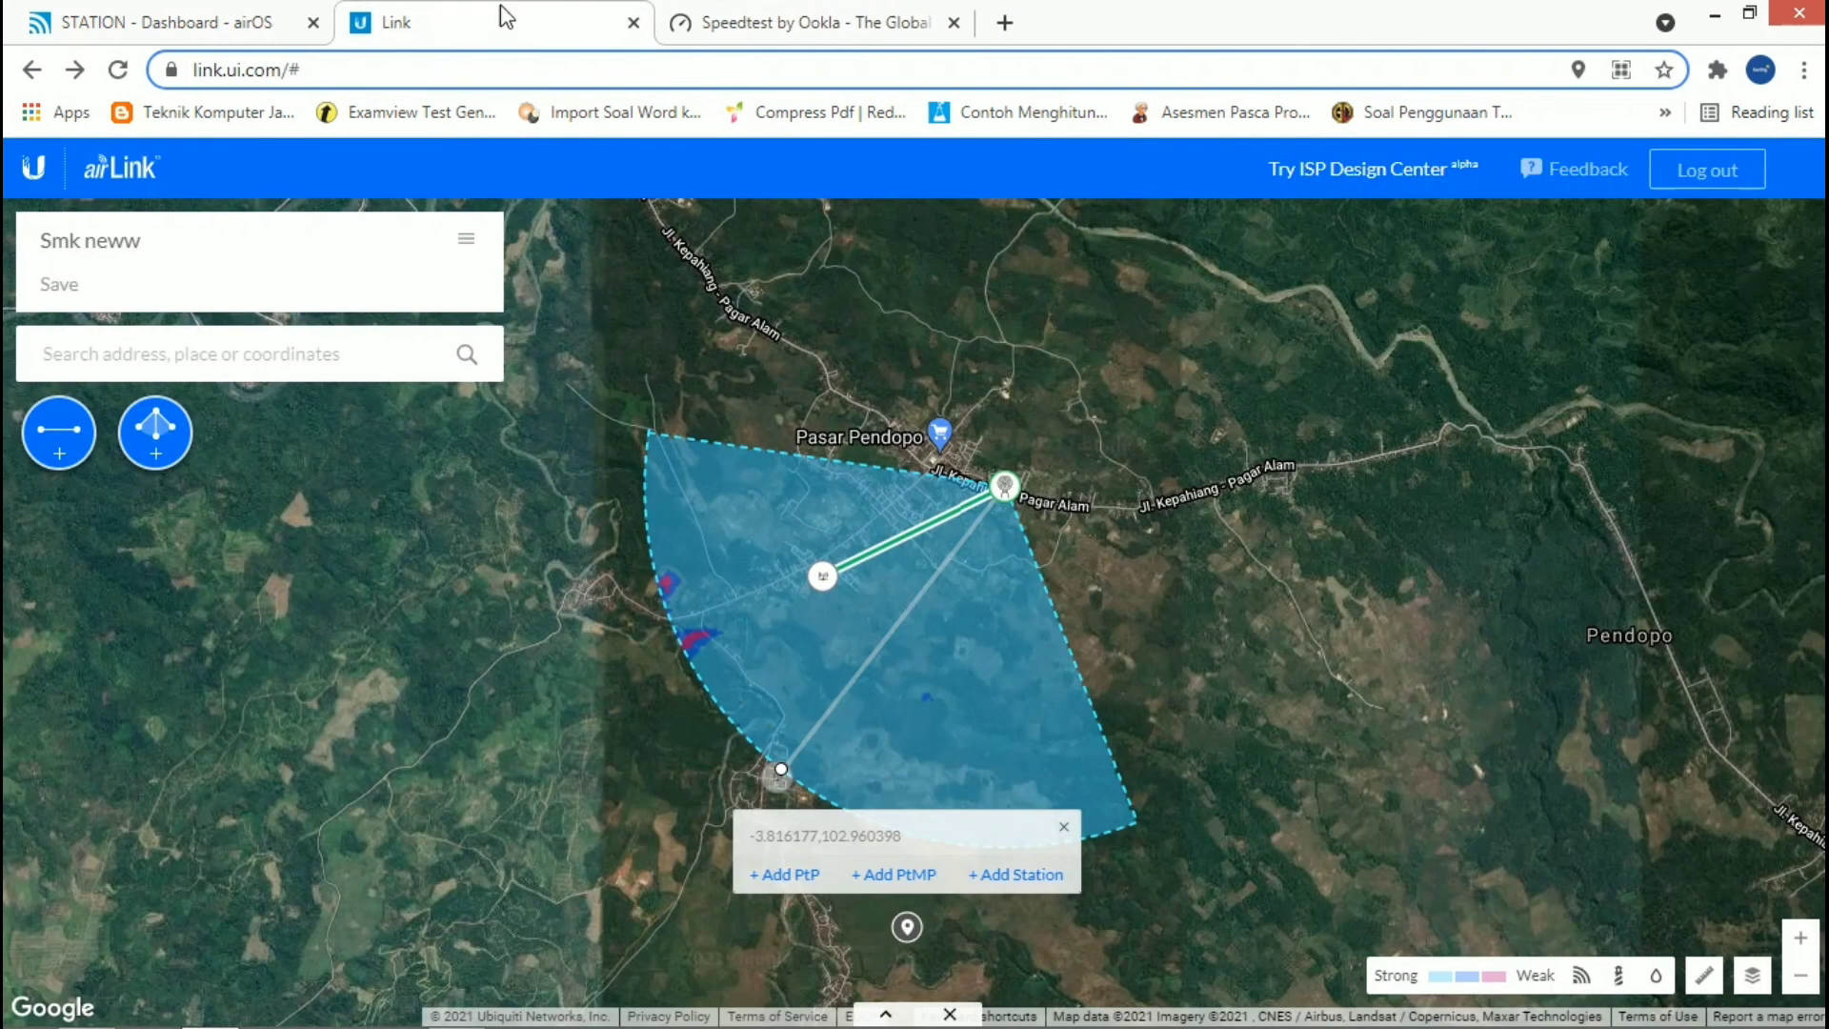
# Step: Check whether the Speedtest page has loaded, and review the local and remote device details on the airOS station dashboard
pyautogui.click(819, 9)
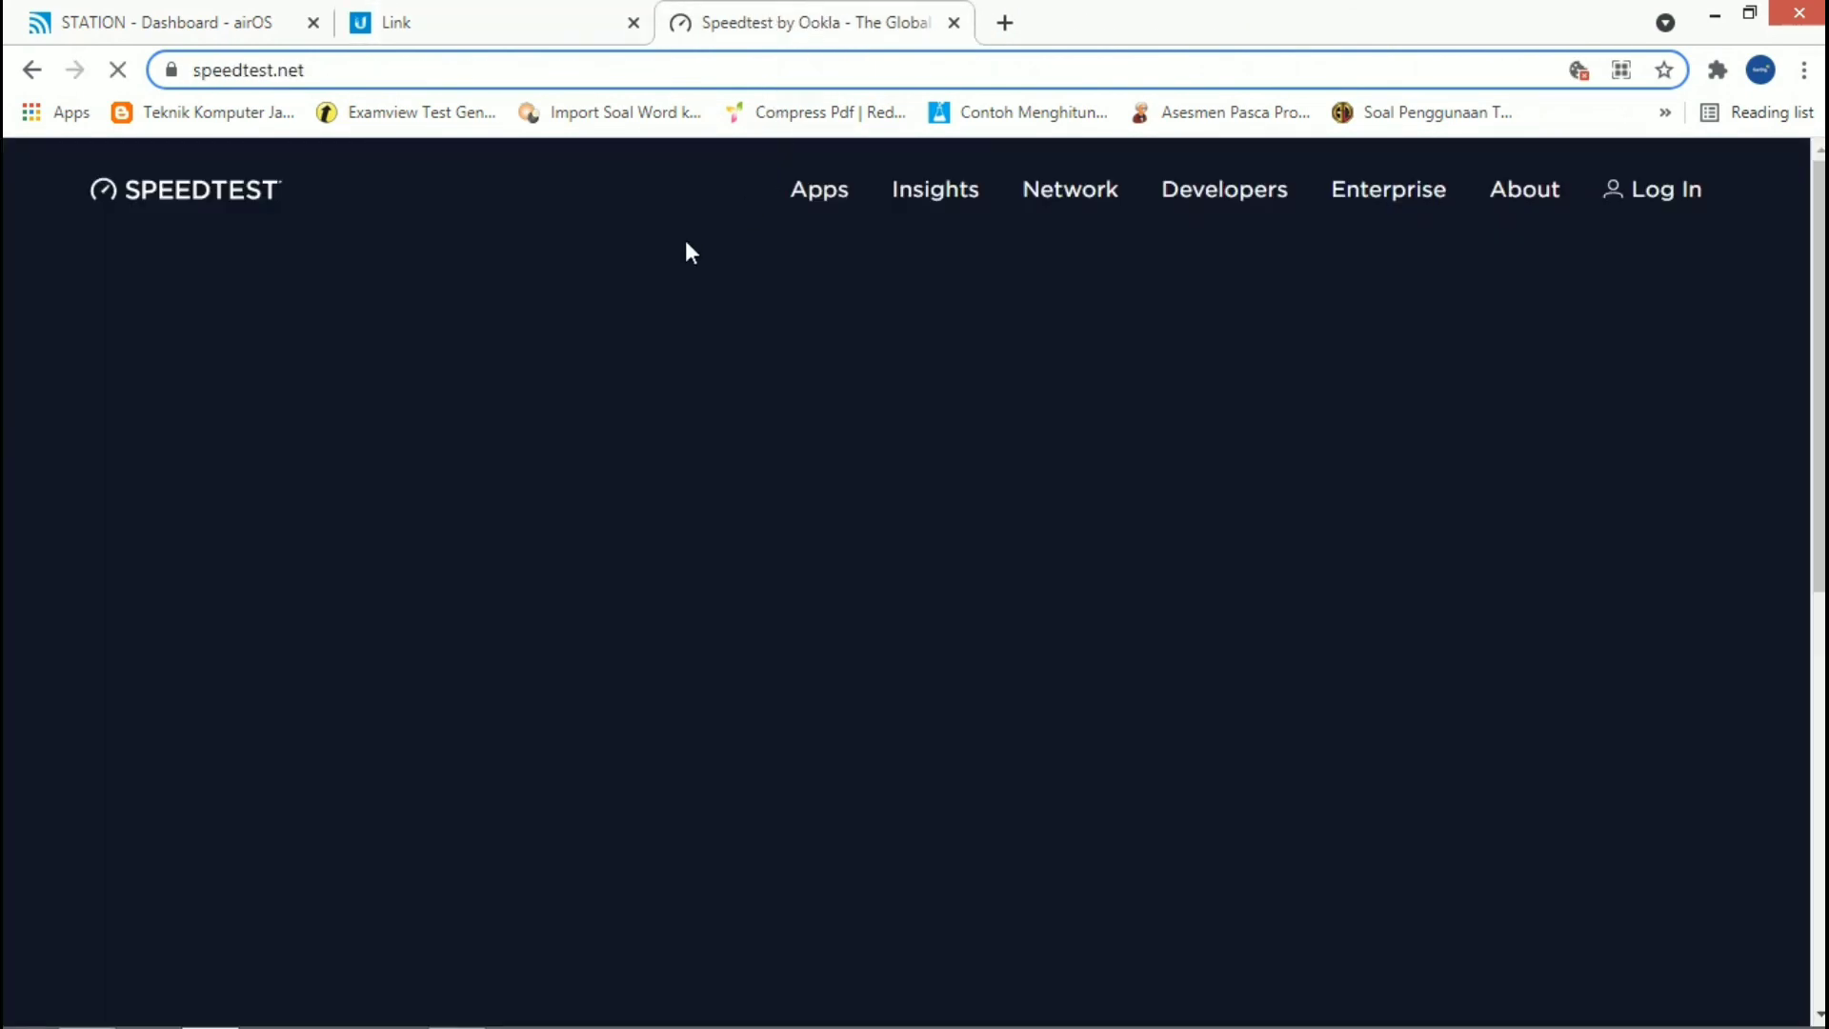
pyautogui.click(138, 14)
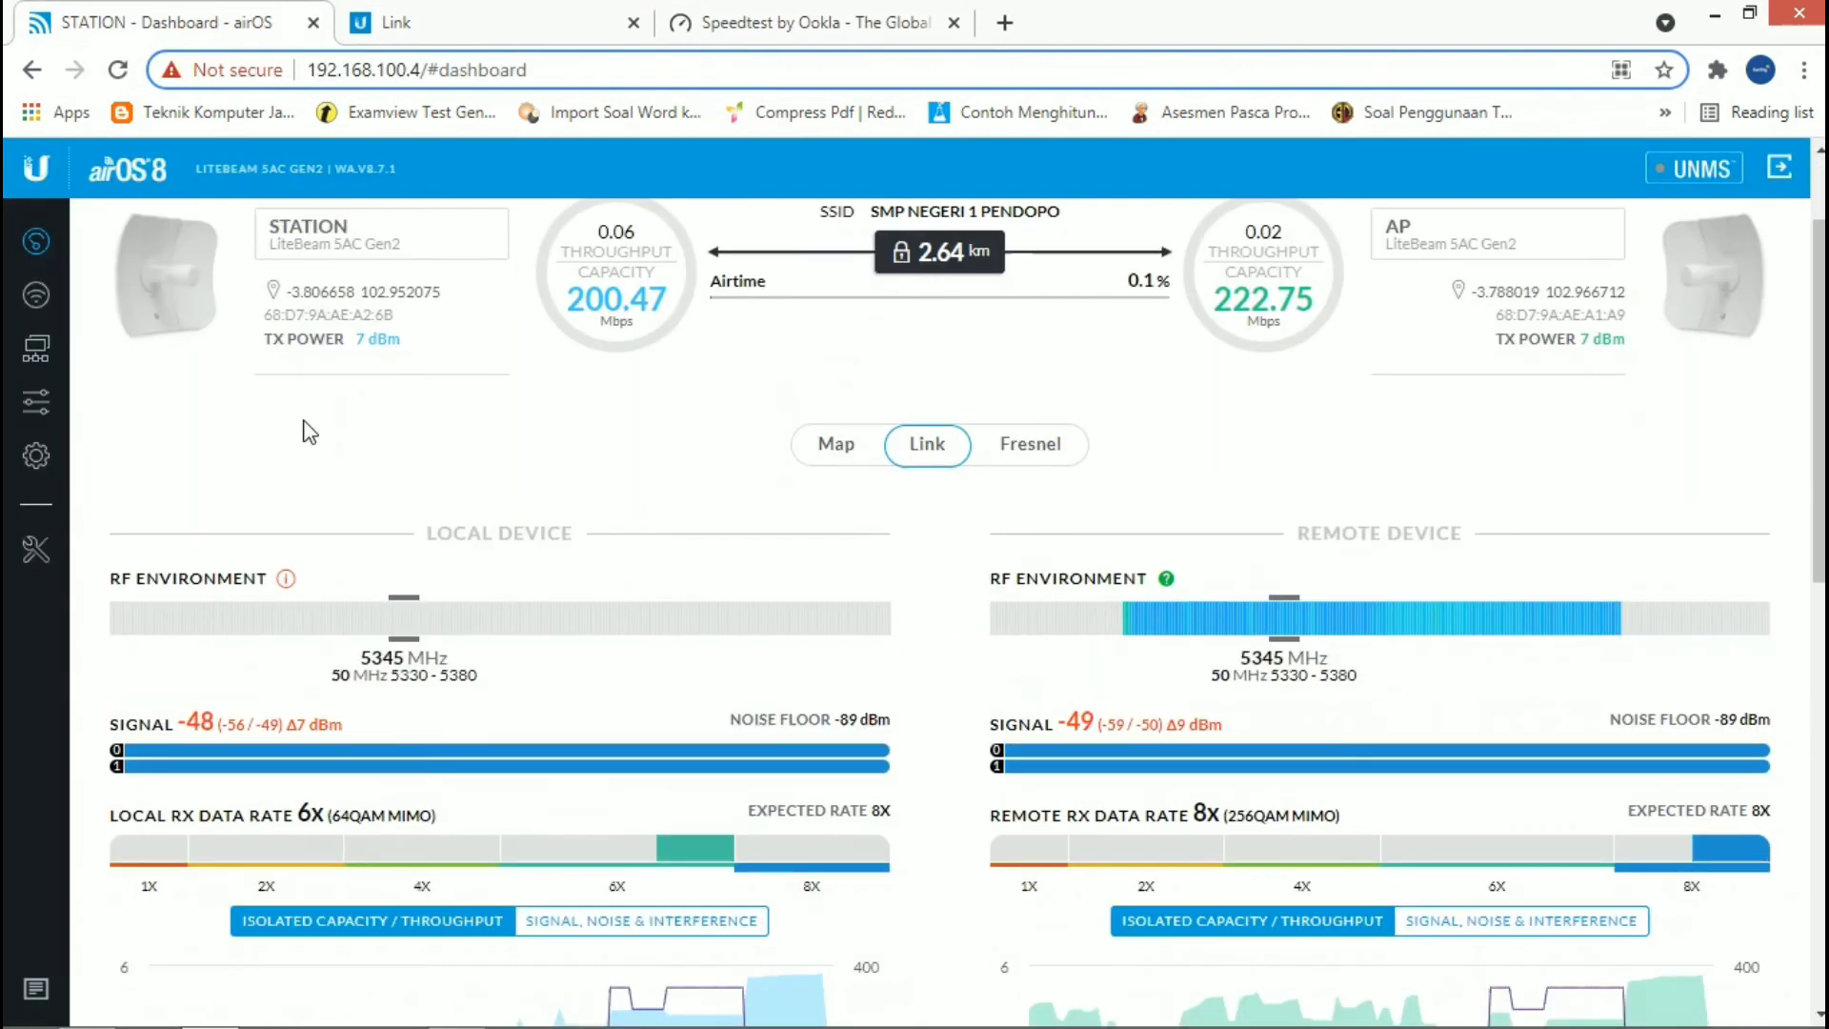
pyautogui.scroll(-4, 303, 420)
pyautogui.scroll(6, 303, 420)
pyautogui.scroll(-12, 303, 425)
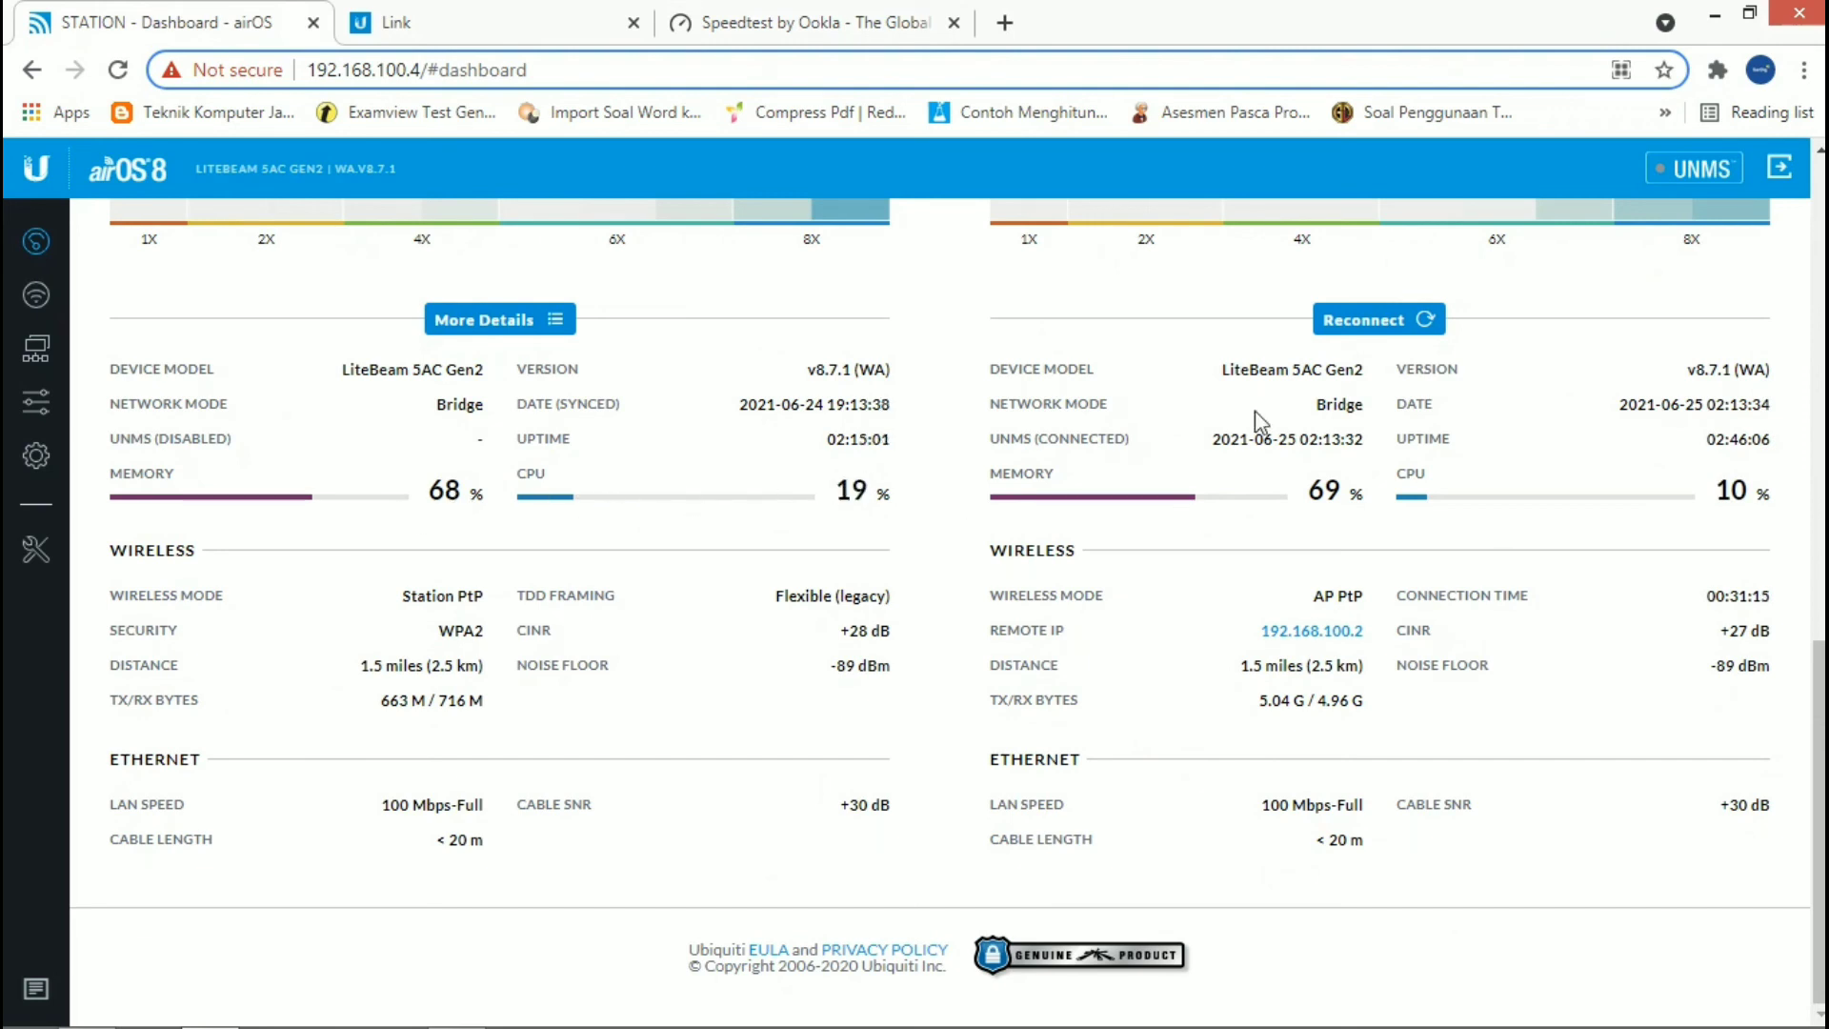
# Step: Start the internet speed test on Speedtest by Ookla and follow its ping, download and upload measurements
pyautogui.click(867, 21)
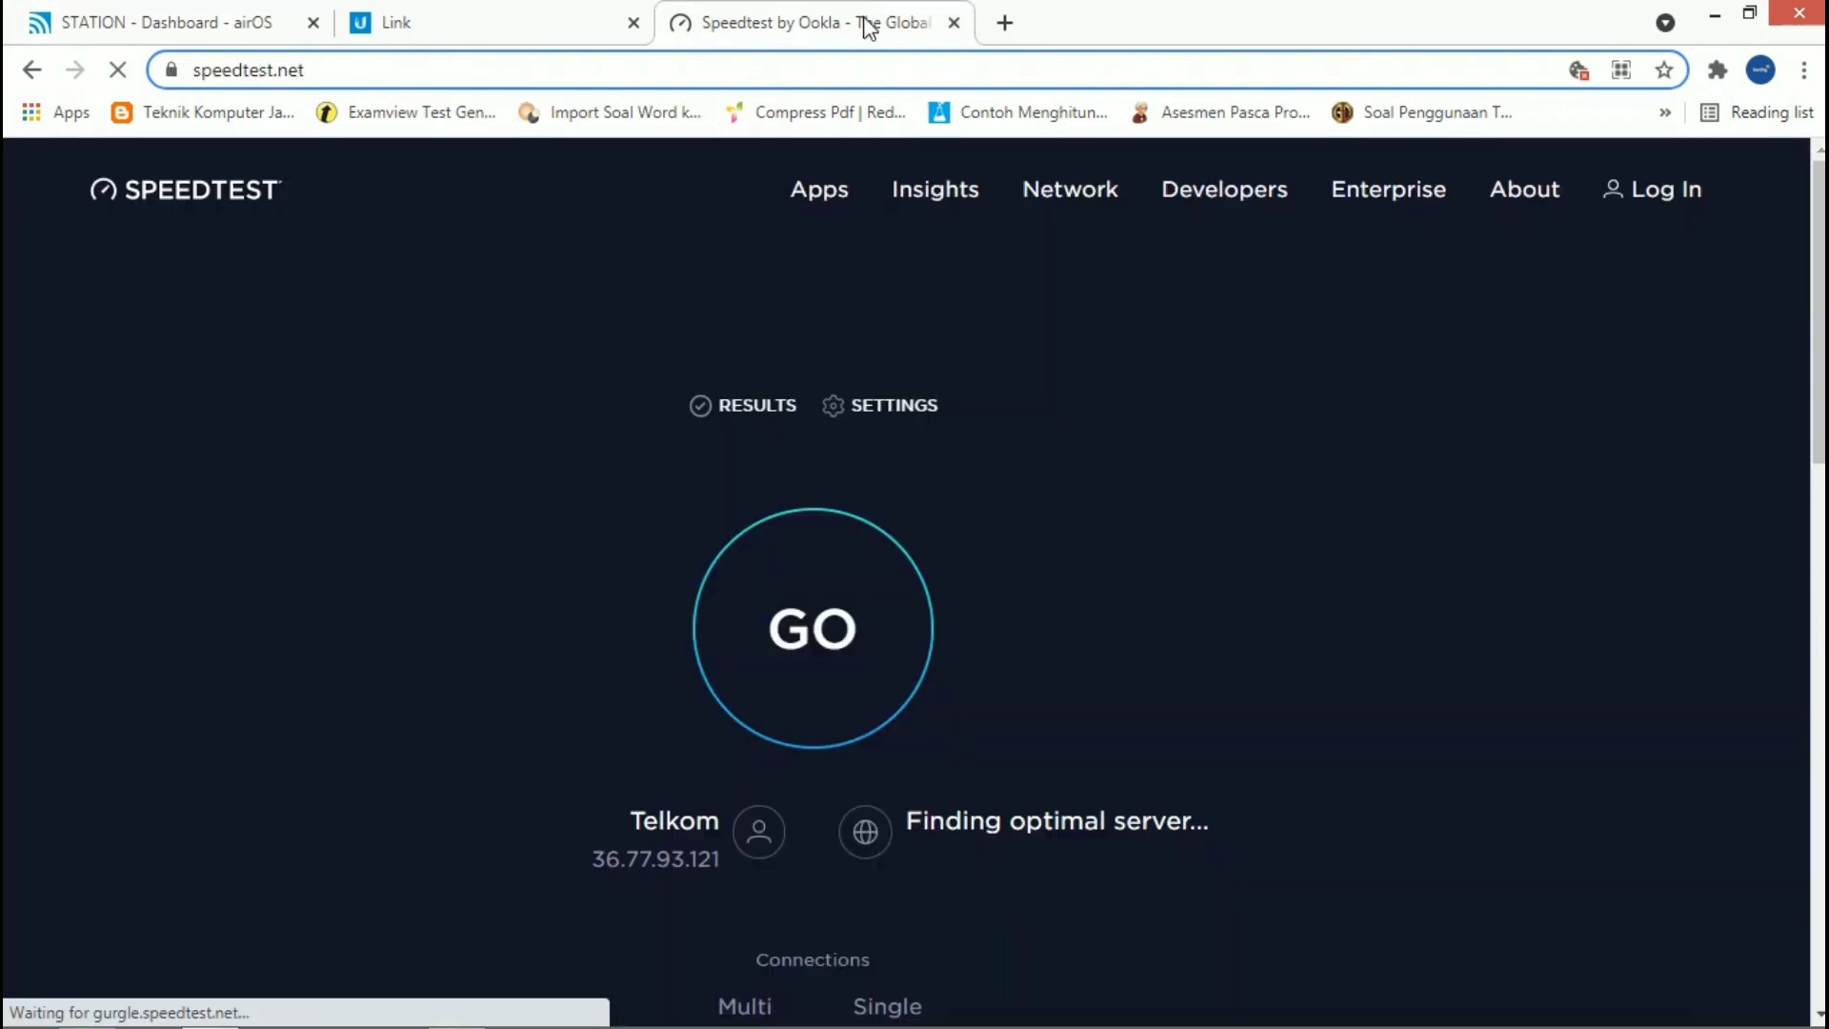
pyautogui.click(890, 620)
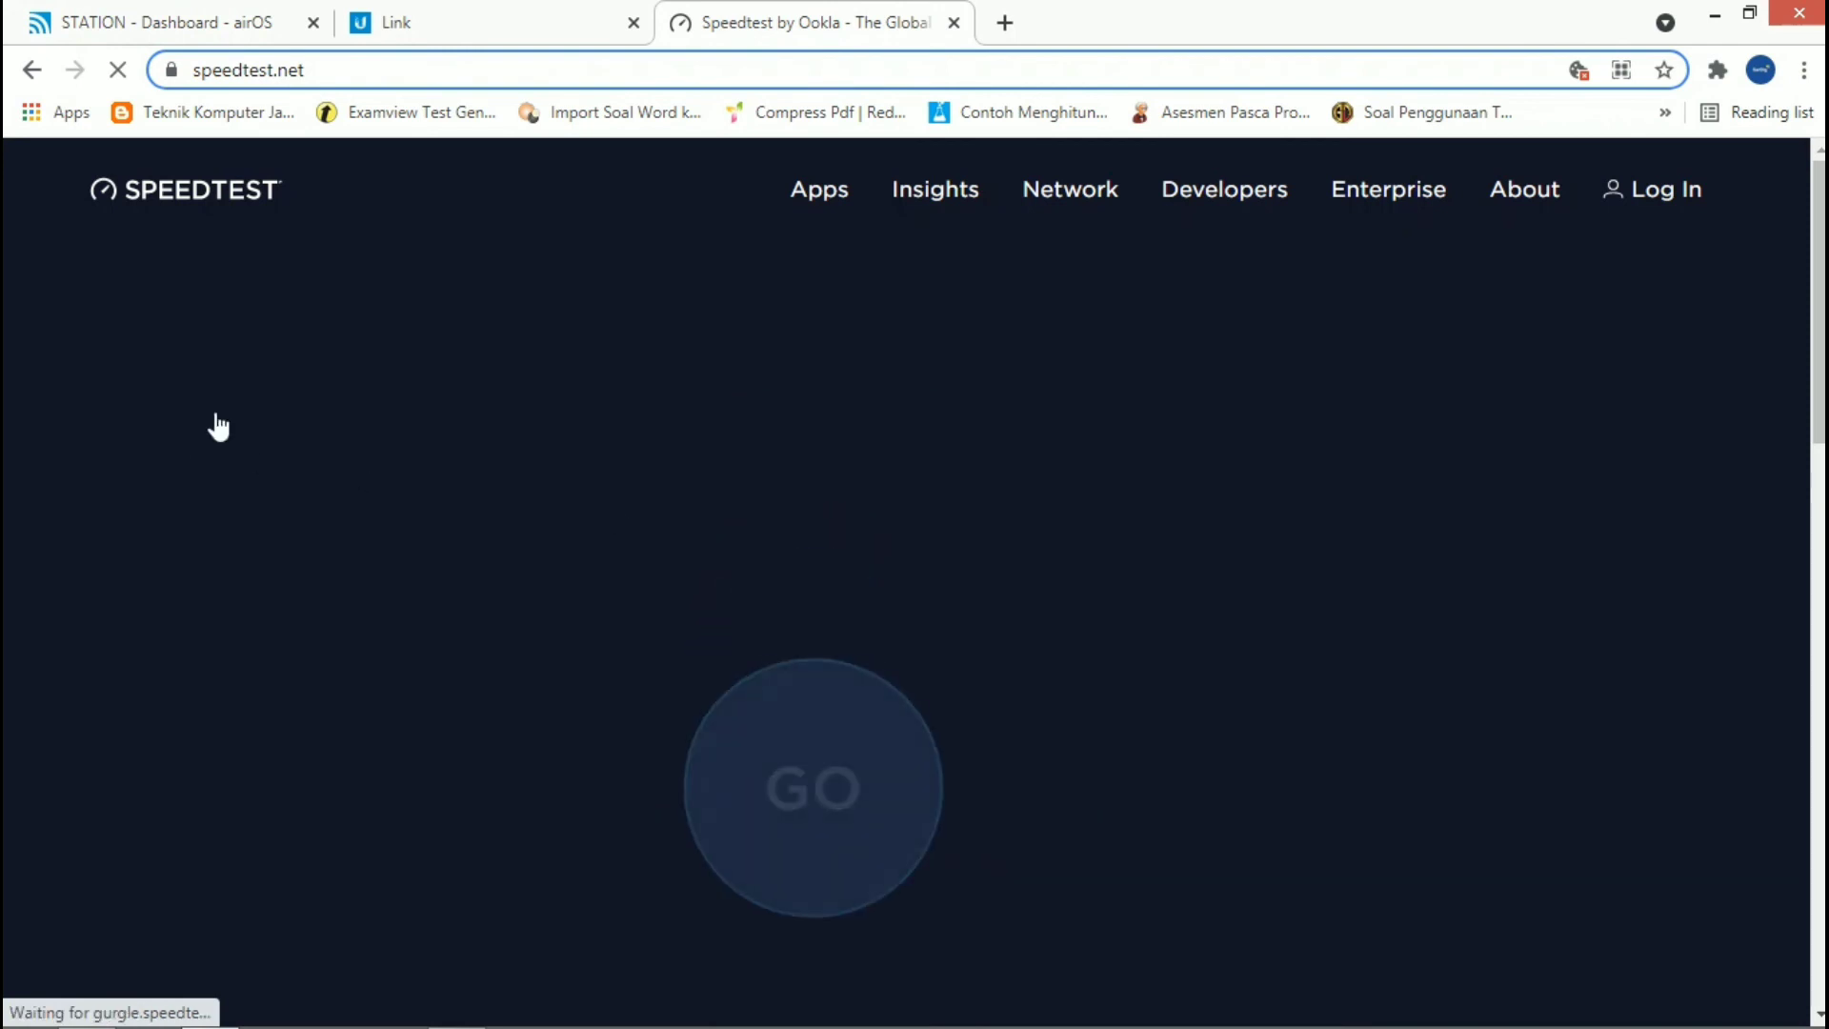
pyautogui.click(171, 21)
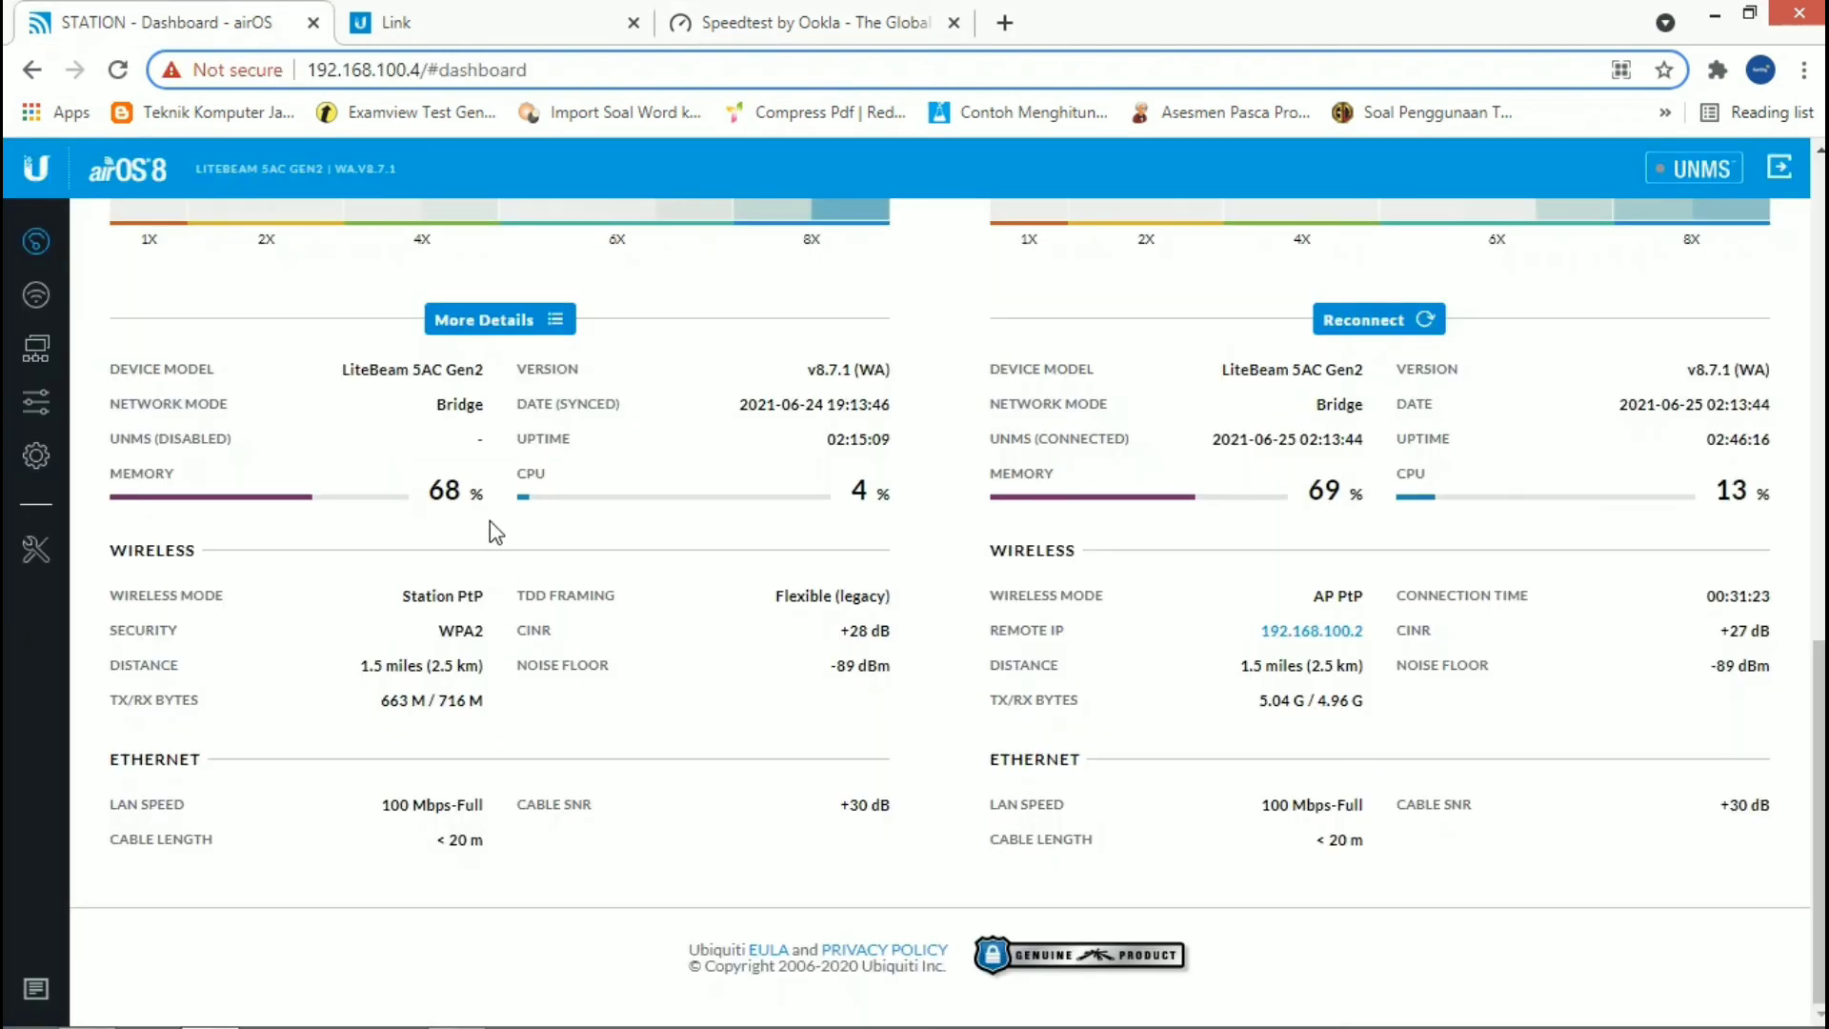
pyautogui.click(806, 12)
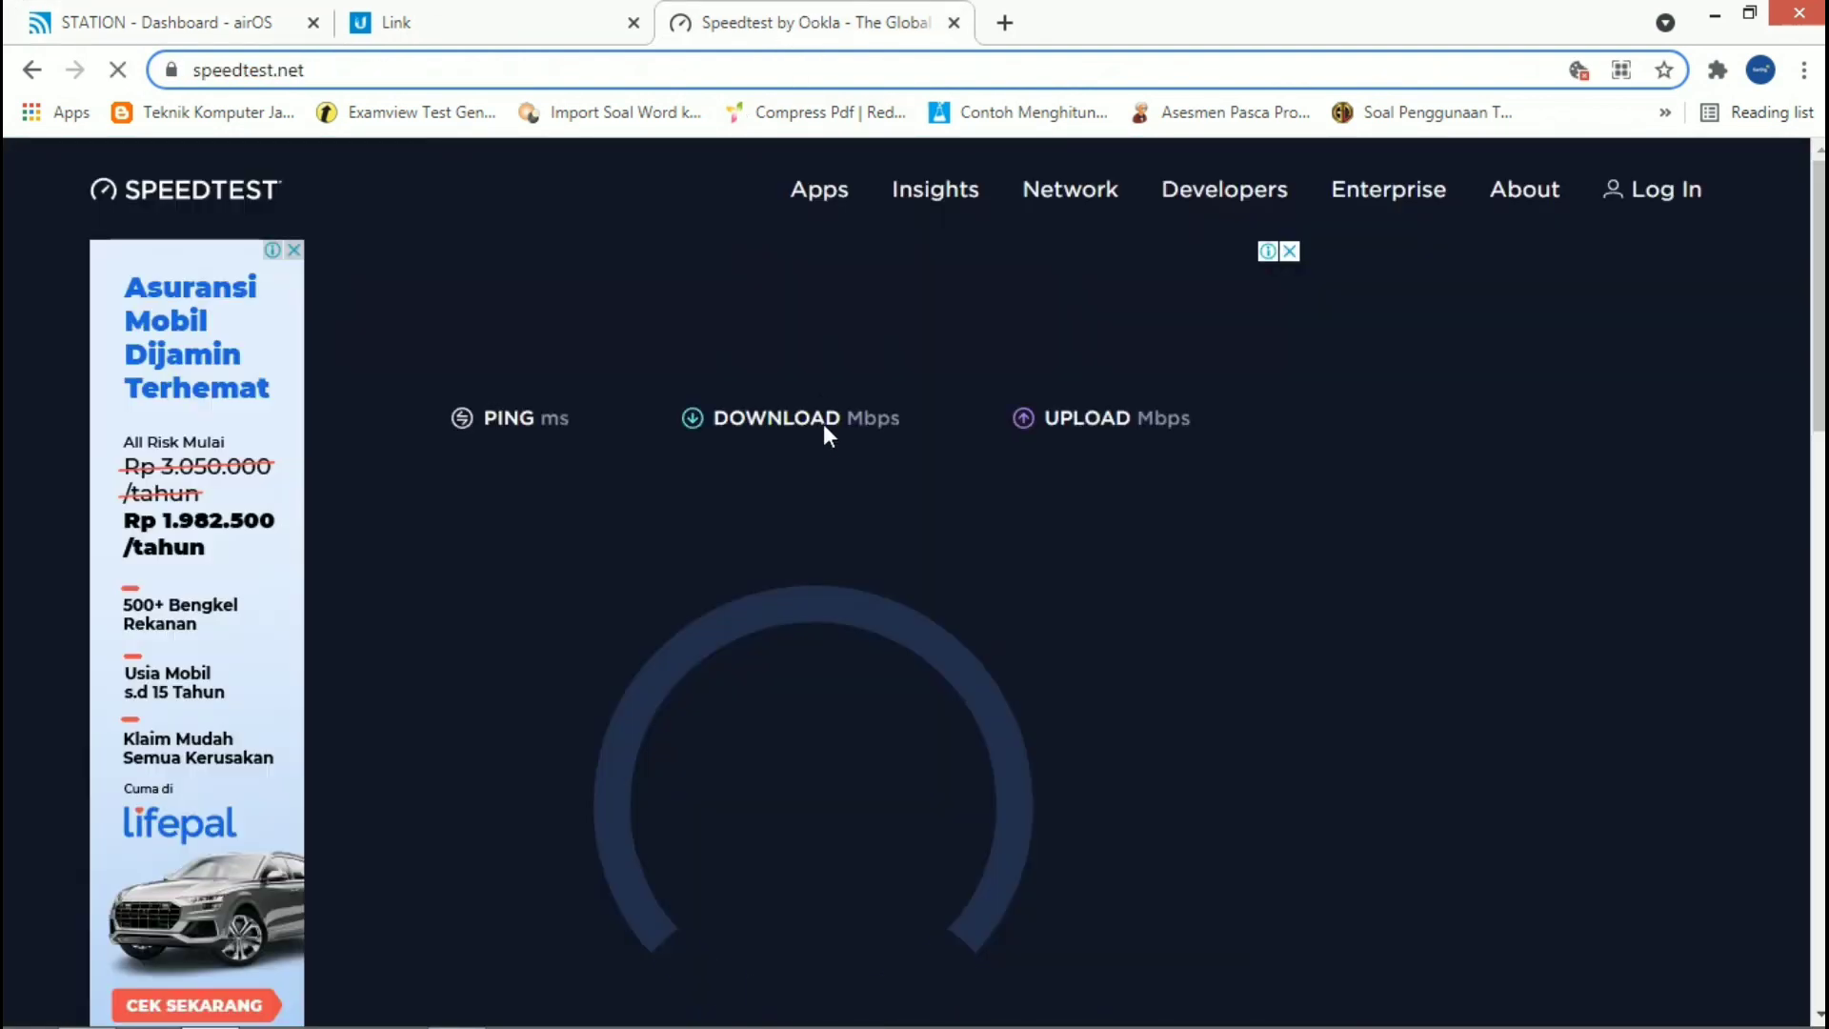
pyautogui.scroll(-1, 827, 485)
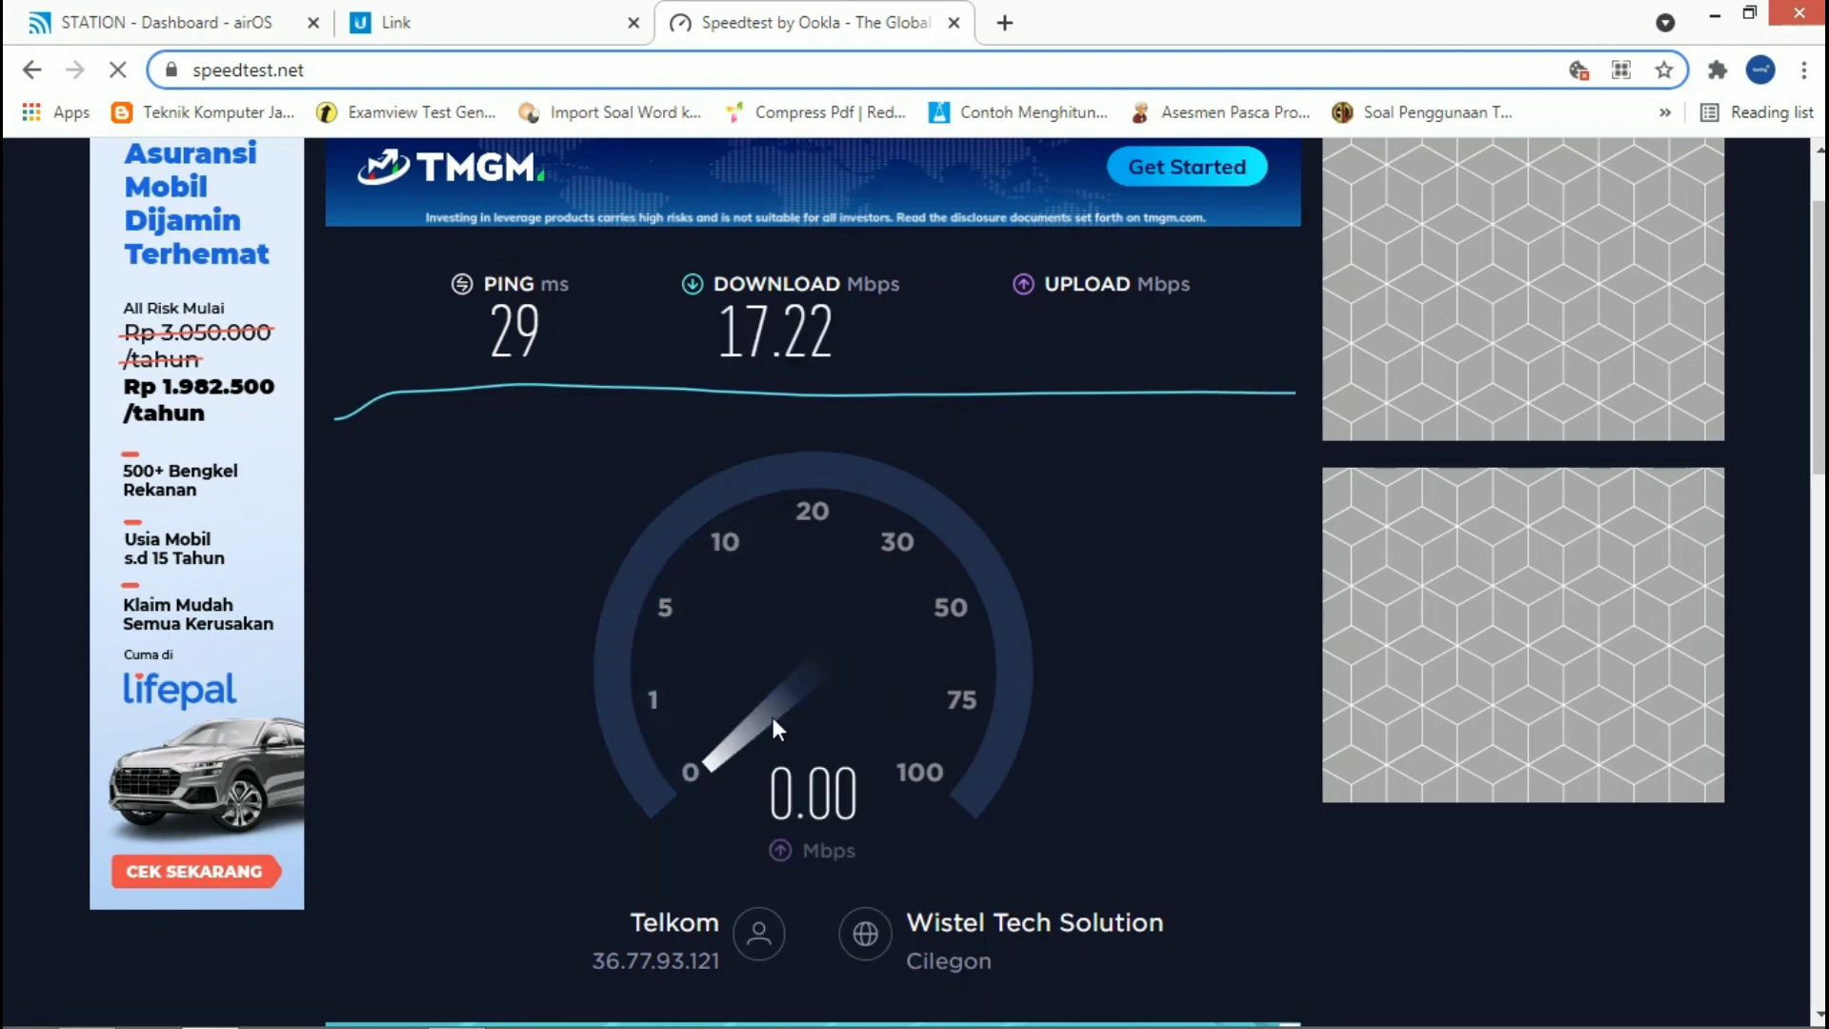
# Step: Examine the link's throughput capacity, signal and data rates on the airOS dashboard, comparing them with the Speedtest page
pyautogui.click(181, 21)
pyautogui.scroll(12, 533, 443)
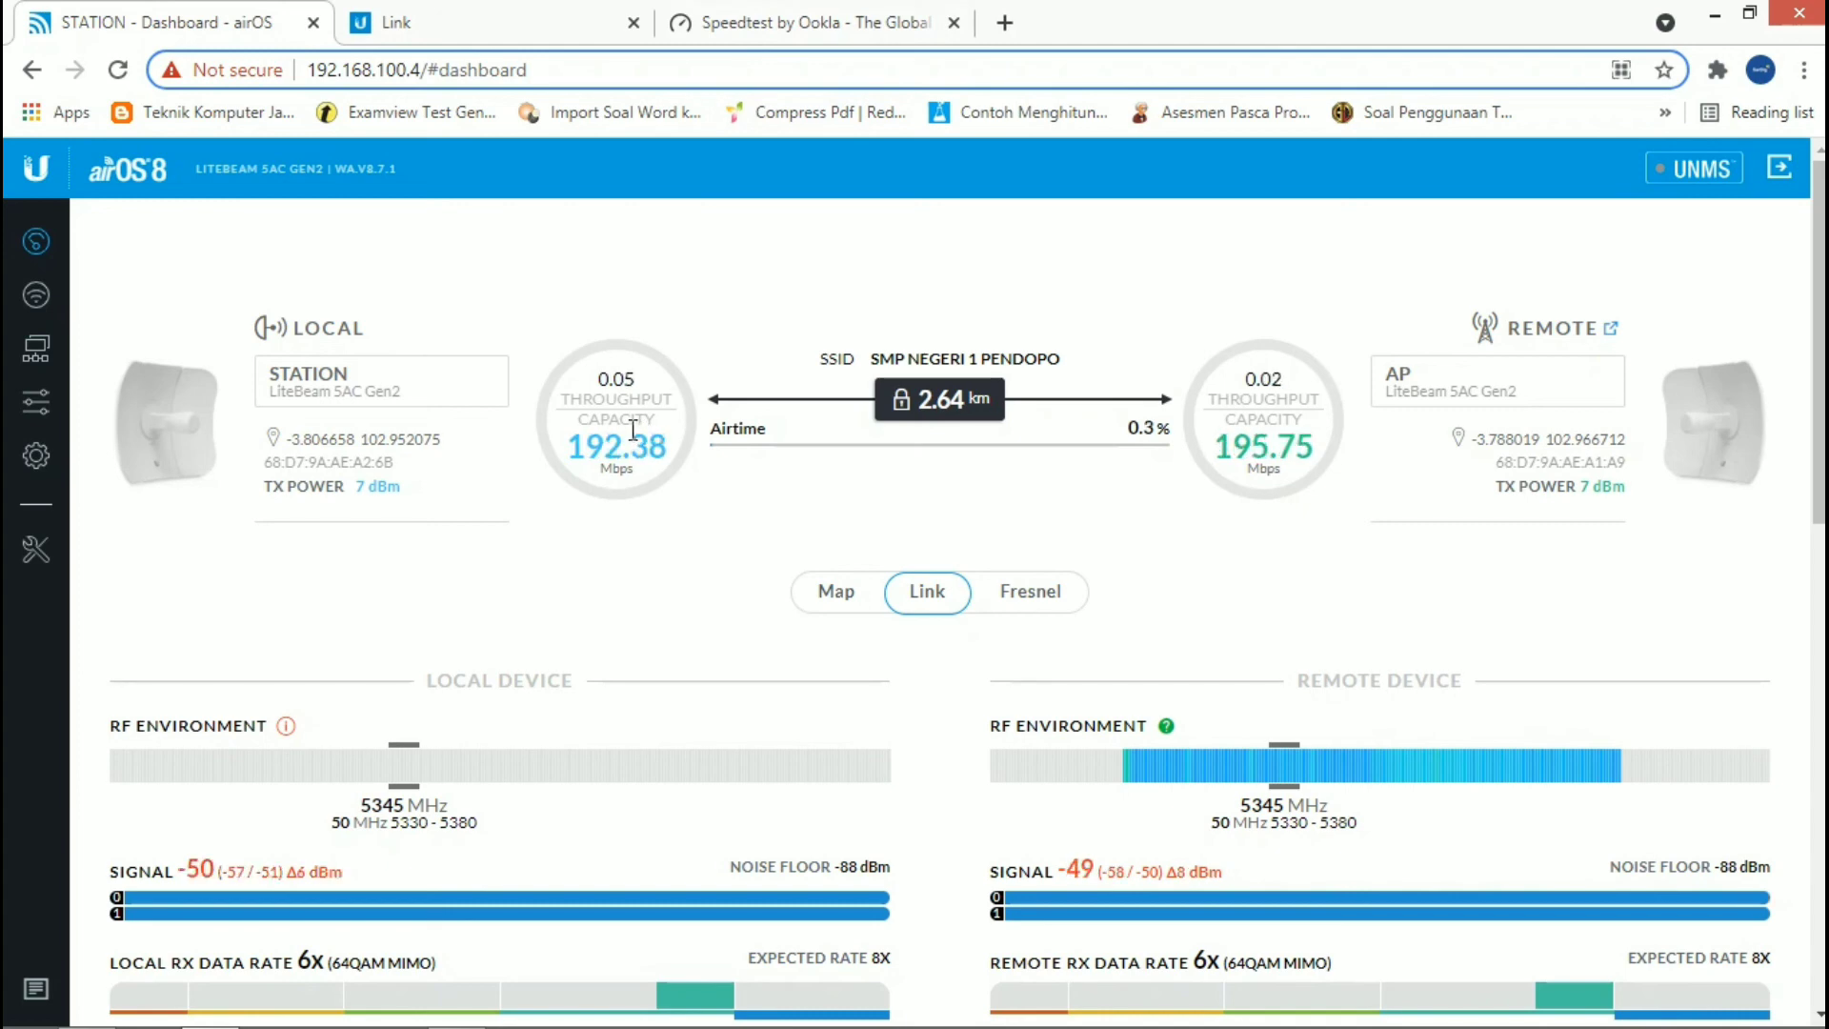
pyautogui.scroll(-3, 562, 453)
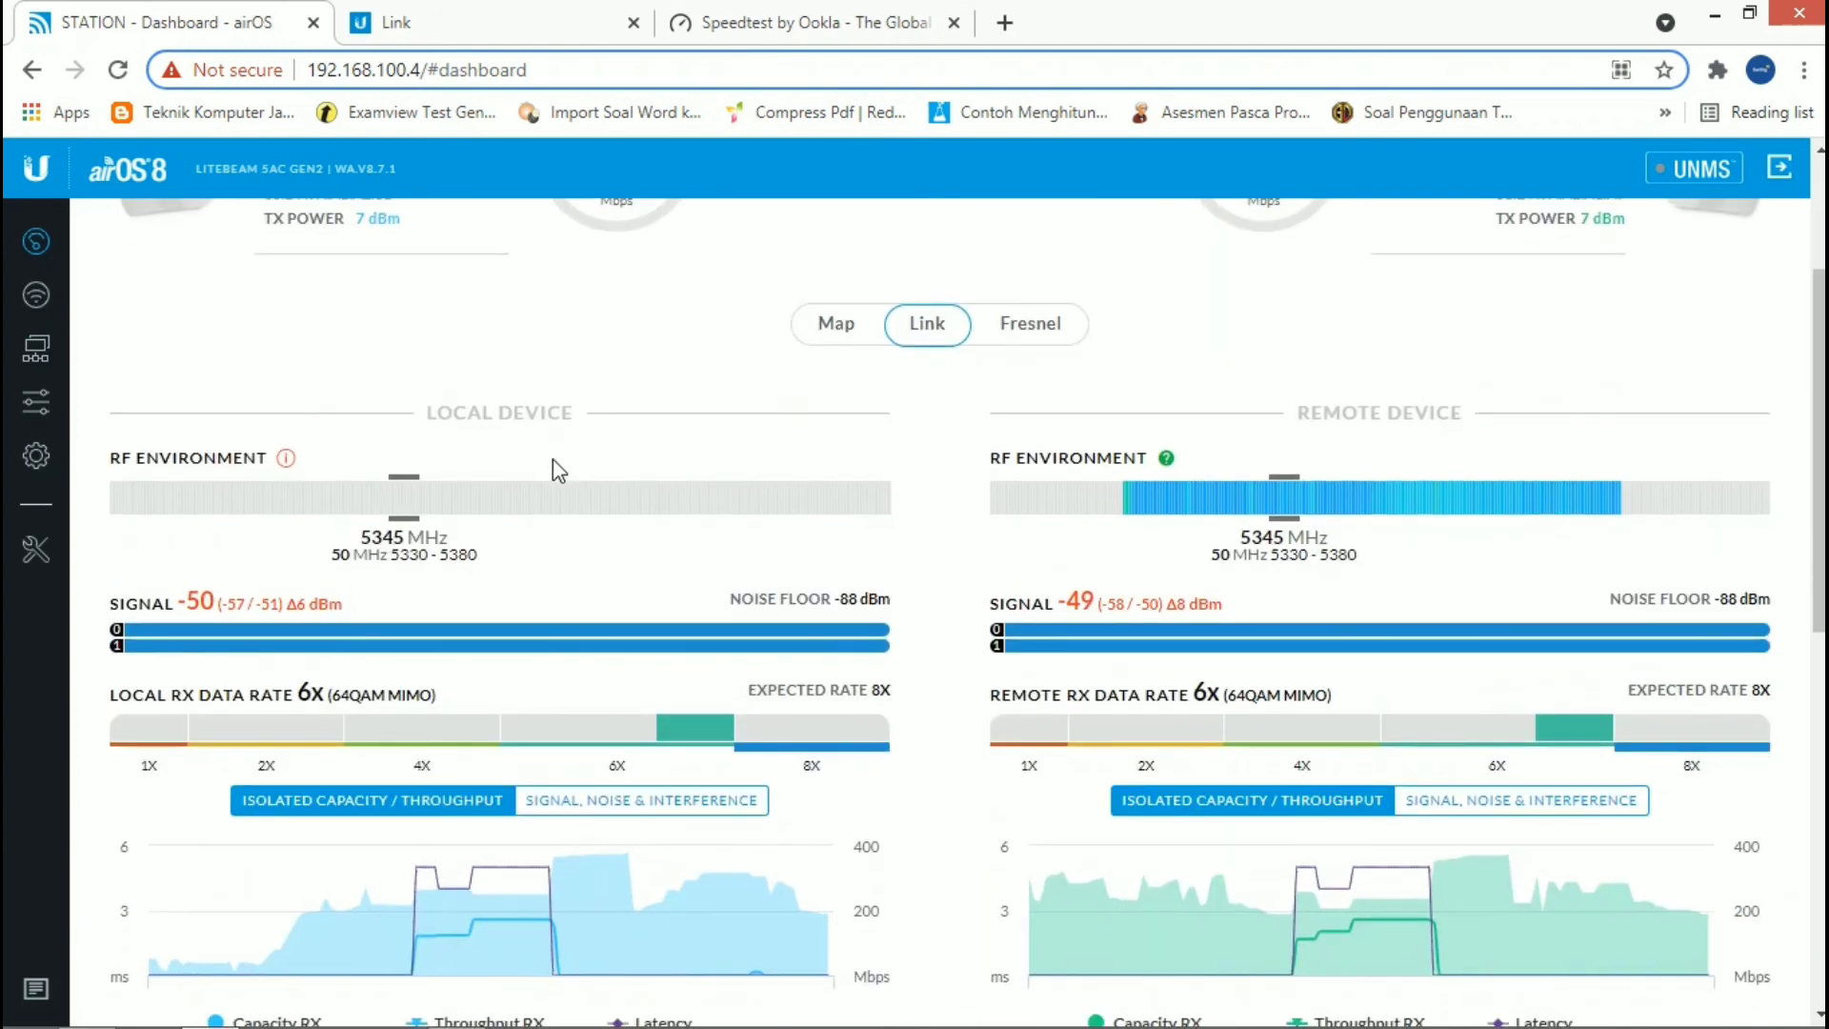
pyautogui.scroll(3, 554, 461)
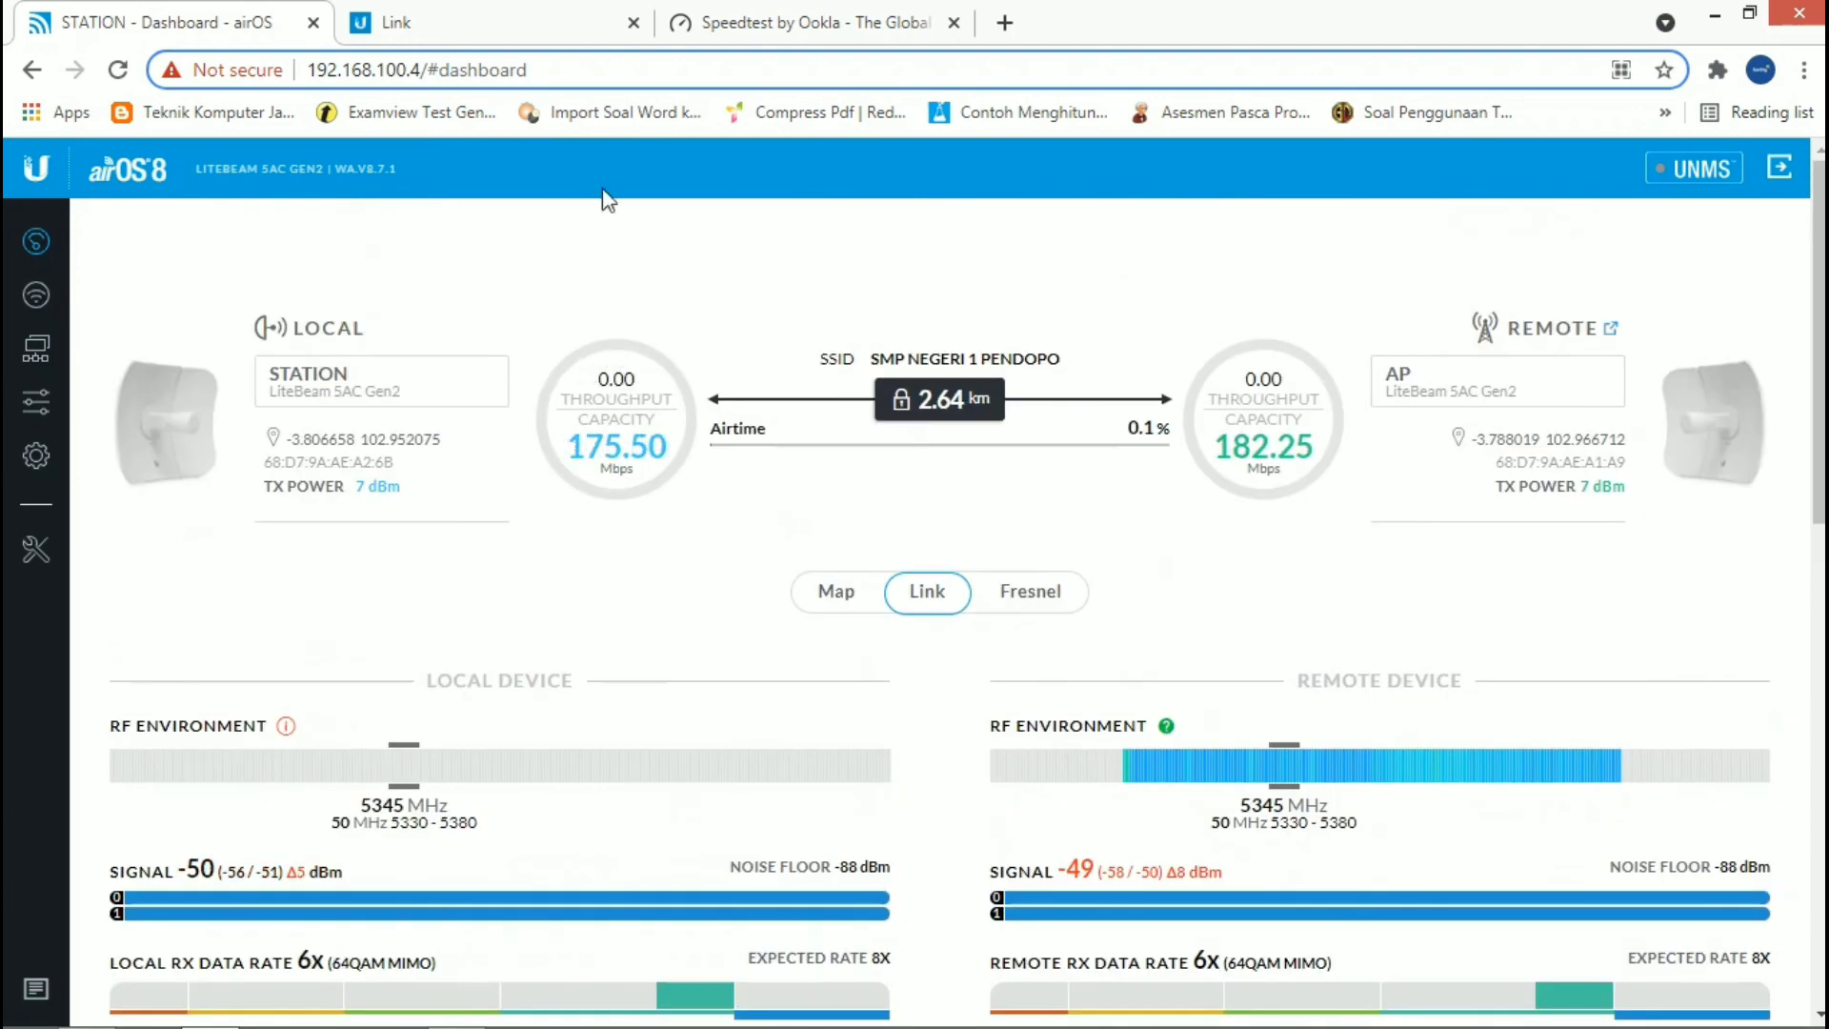
pyautogui.click(791, 14)
pyautogui.click(110, 11)
pyautogui.click(687, 13)
pyautogui.click(236, 11)
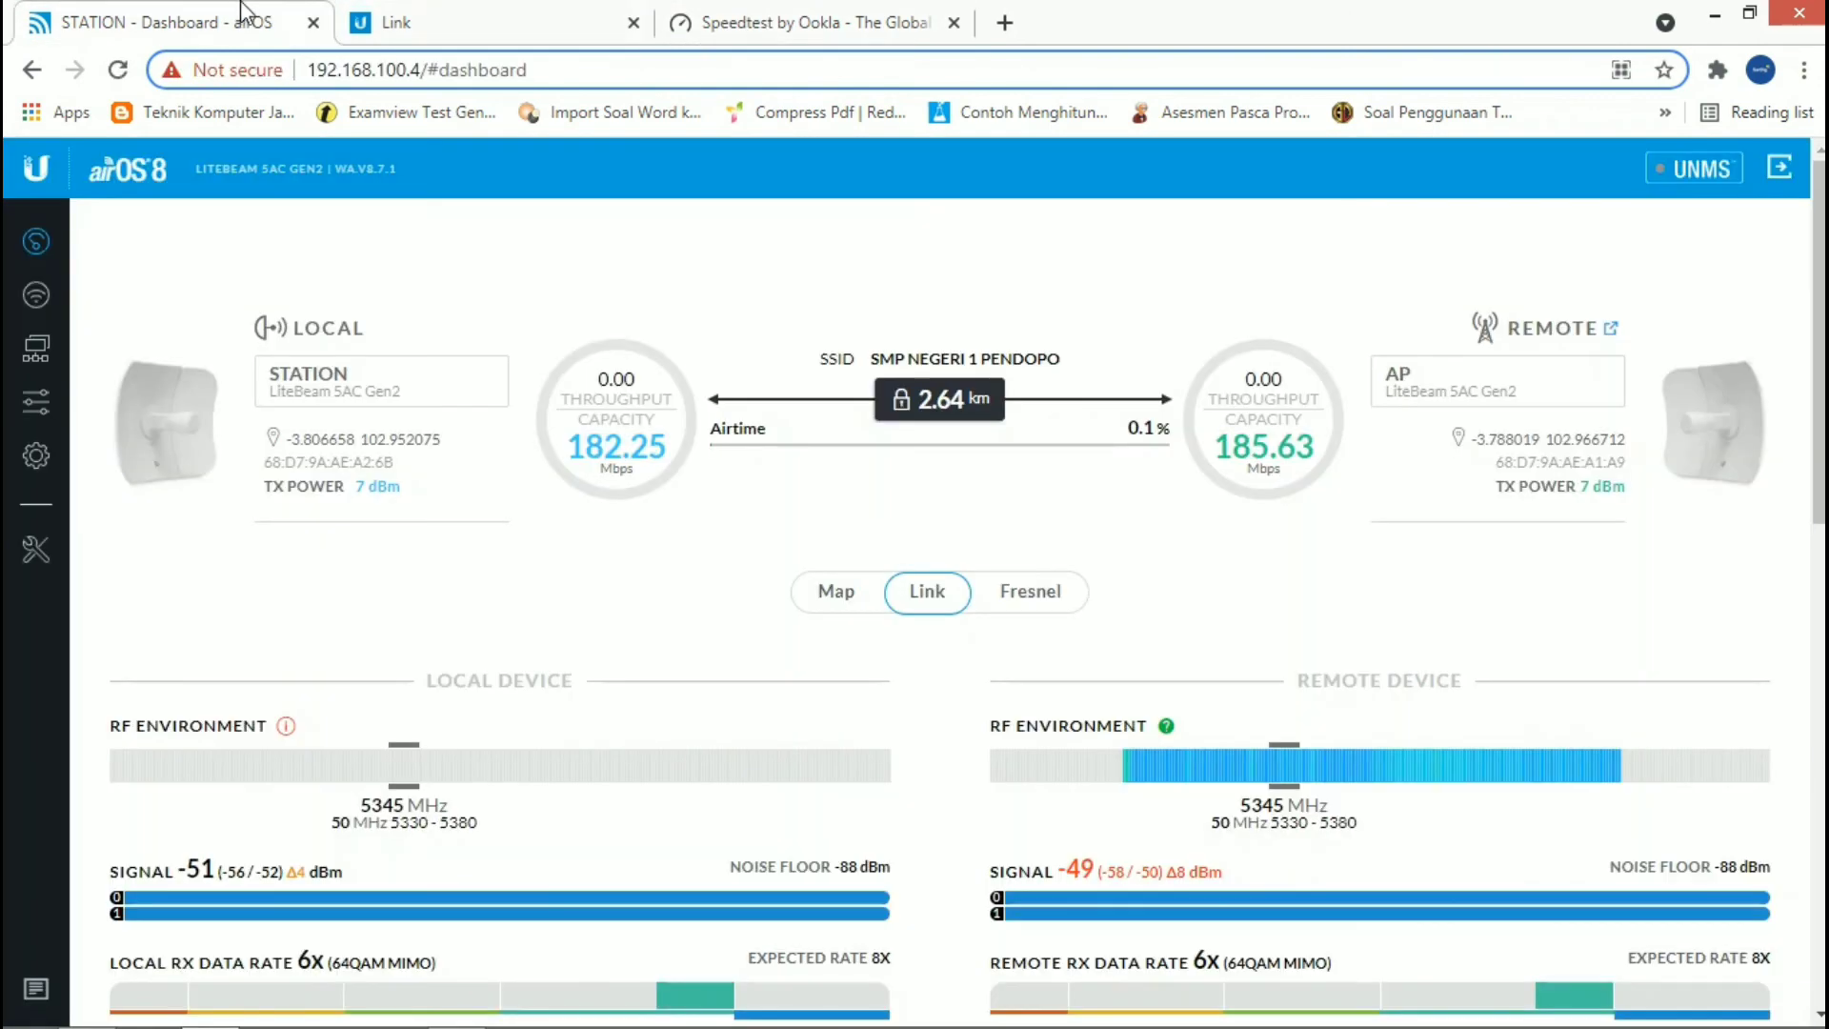